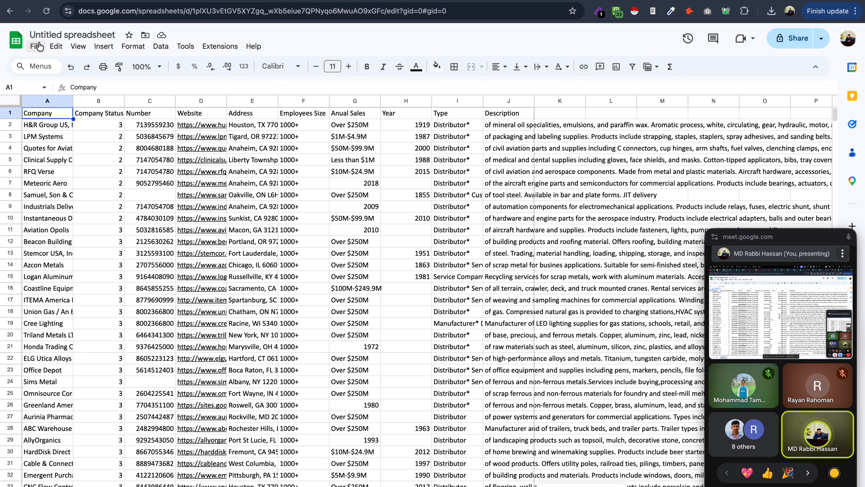
{"action": "scroll", "coordinate": [42, 55], "scroll_direction": "up", "scroll_amount": 3}
{"action": "scroll", "coordinate": [42, 55], "scroll_direction": "up", "scroll_amount": 3}
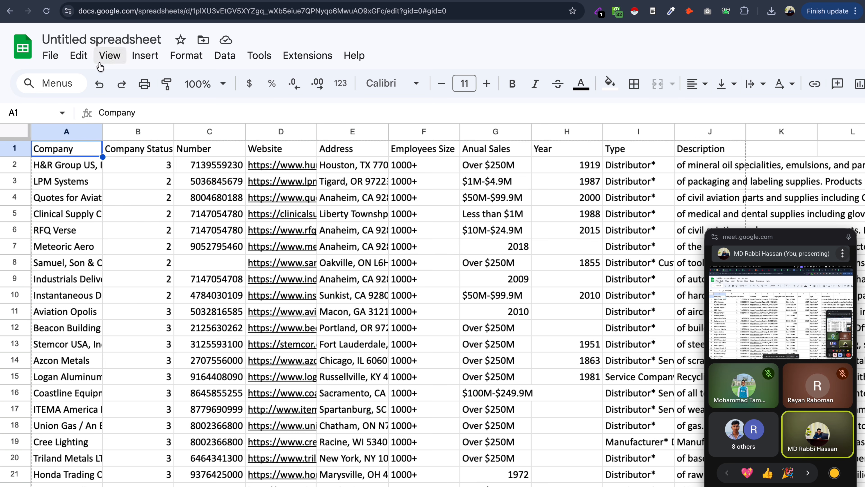
{"action": "scroll", "coordinate": [162, 69], "scroll_direction": "down", "scroll_amount": 6}
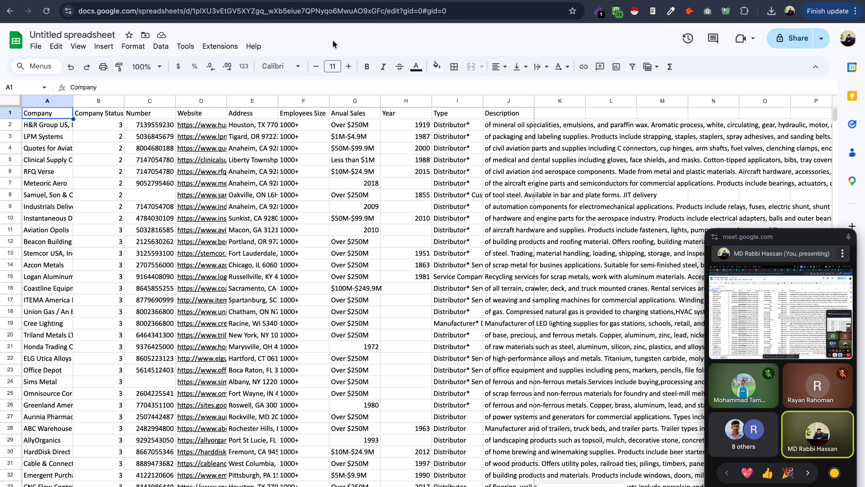
- Create a new blank spreadsheet and return to the original spreadsheet with the company data
{"action": "left_click", "coordinate": [34, 49]}
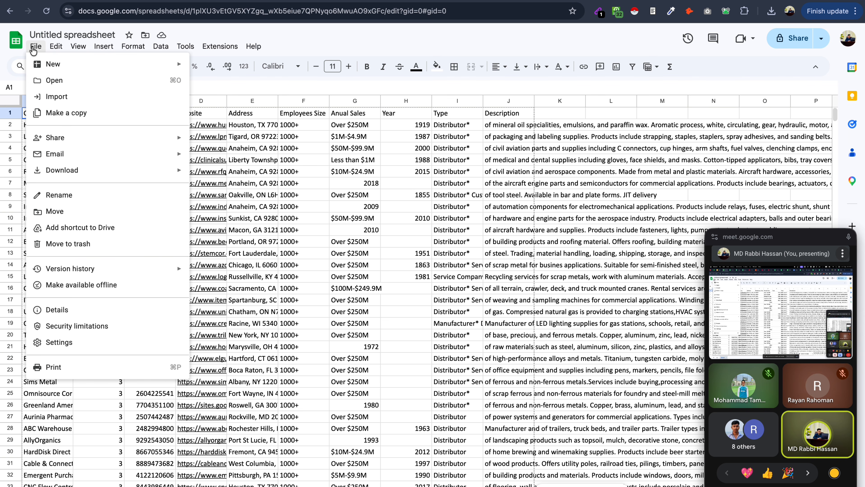
{"action": "mouse_move", "coordinate": [51, 65]}
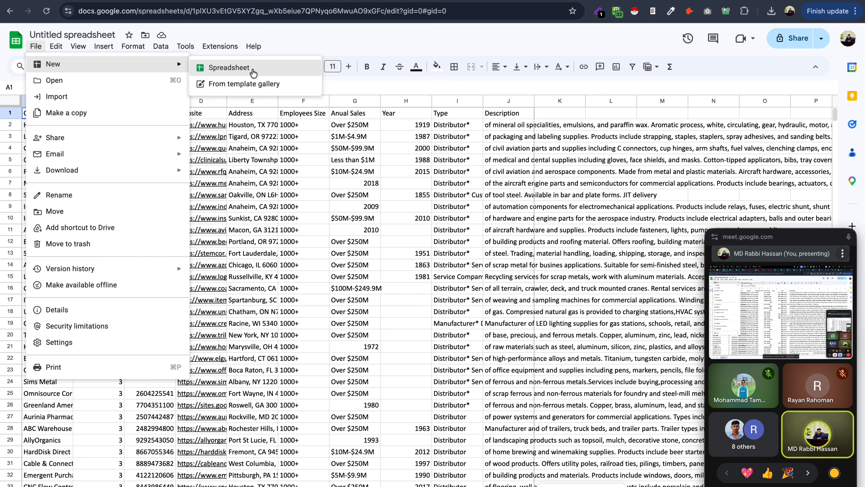
{"action": "left_click", "coordinate": [253, 70]}
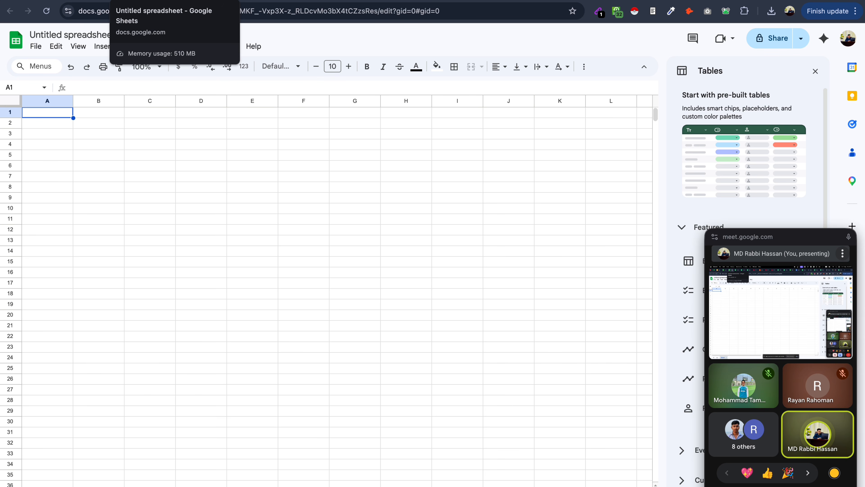
{"action": "left_click", "coordinate": [147, 1]}
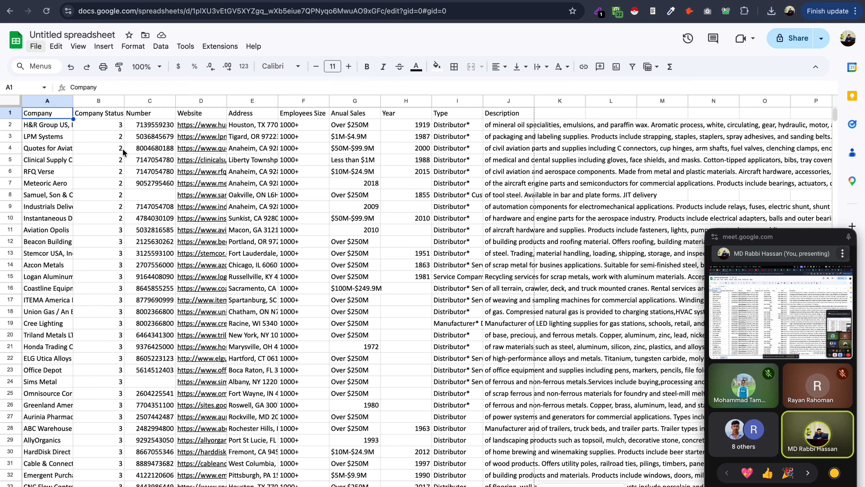
{"action": "left_click", "coordinate": [36, 46]}
{"action": "mouse_move", "coordinate": [62, 72]}
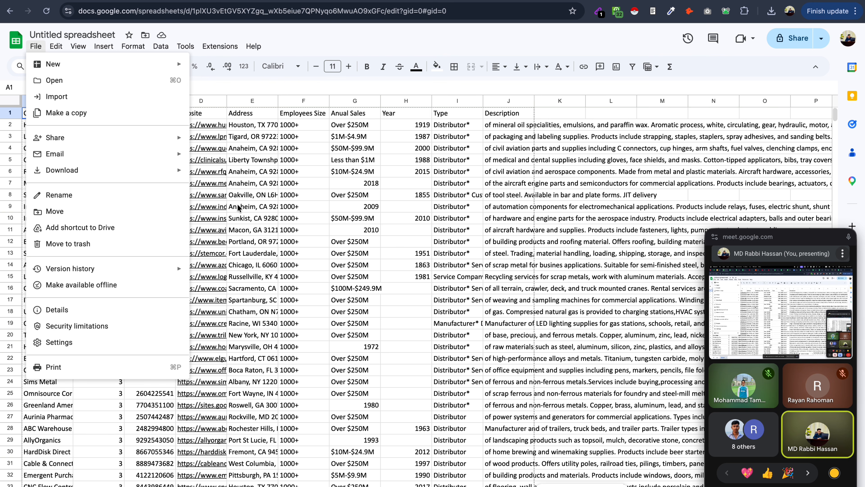
{"action": "mouse_move", "coordinate": [183, 153]}
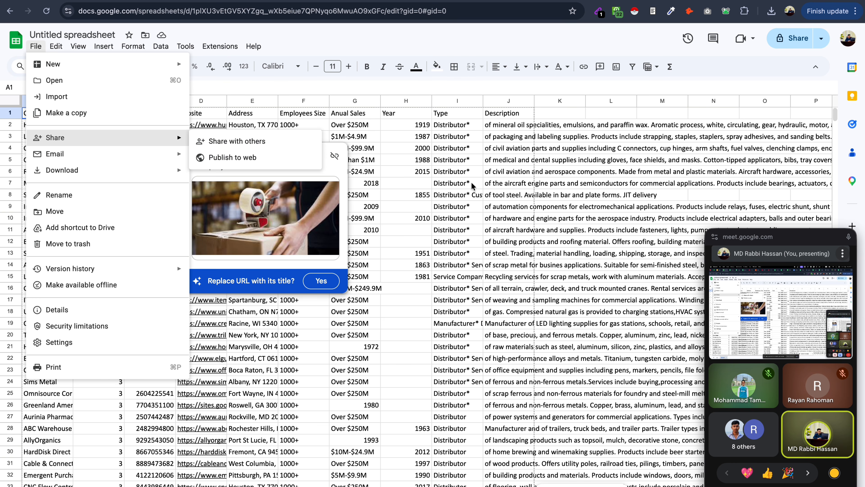
{"action": "left_click", "coordinate": [473, 173]}
{"action": "scroll", "coordinate": [316, 258], "scroll_direction": "down", "scroll_amount": 7}
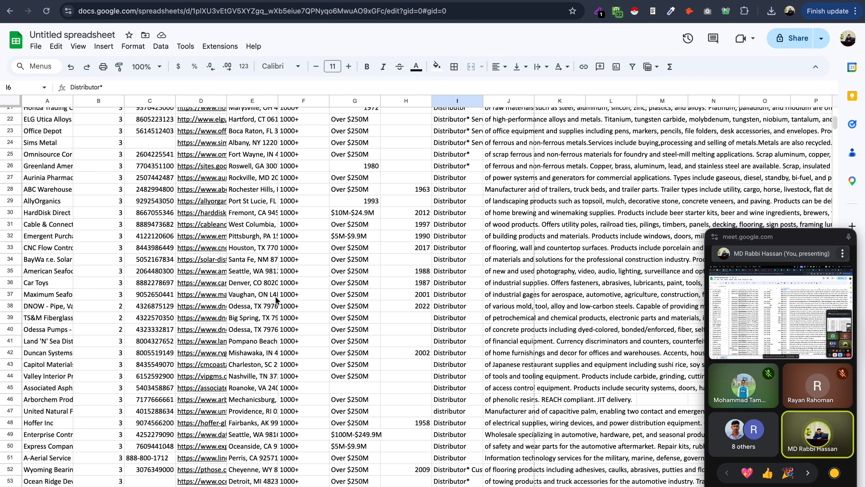
{"action": "scroll", "coordinate": [280, 296], "scroll_direction": "up", "scroll_amount": 6}
{"action": "scroll", "coordinate": [255, 214], "scroll_direction": "up", "scroll_amount": 1}
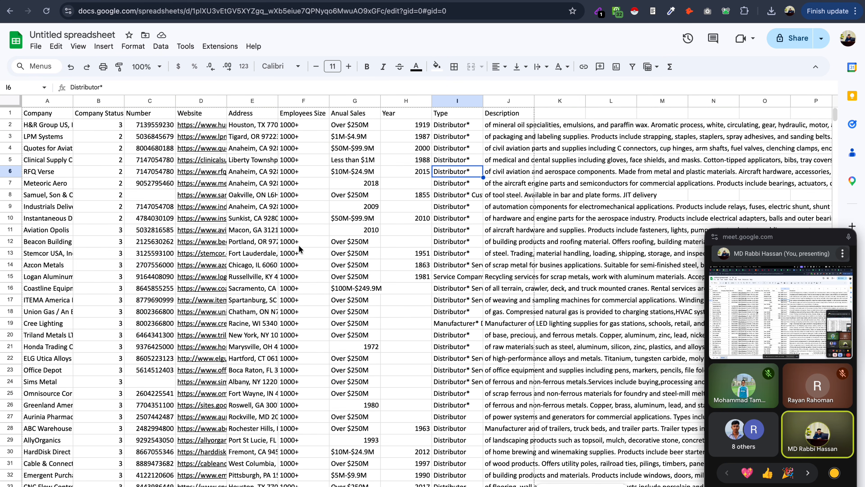
- Start sharing the company spreadsheet with others and save it under the name "Class 2"
{"action": "left_click", "coordinate": [35, 46]}
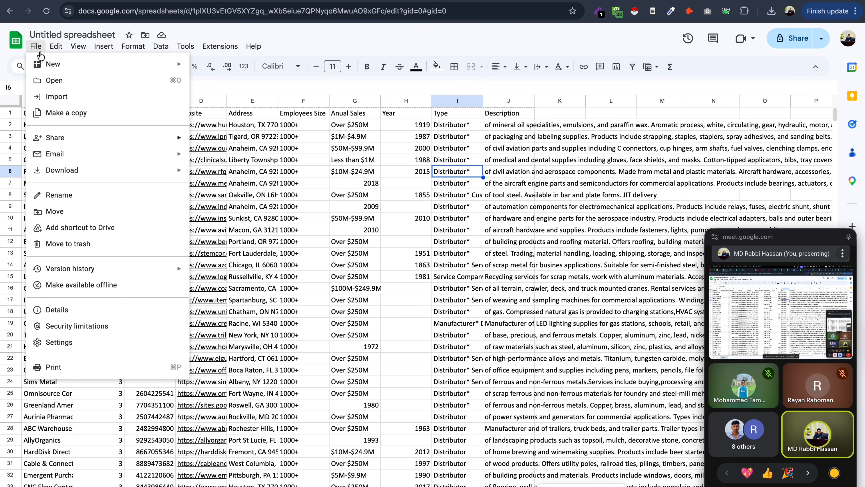
{"action": "mouse_move", "coordinate": [87, 142]}
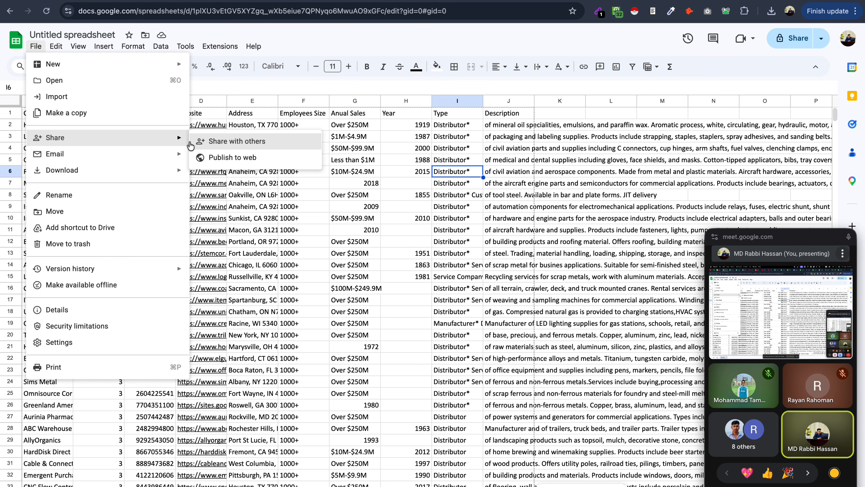
{"action": "left_click", "coordinate": [247, 147]}
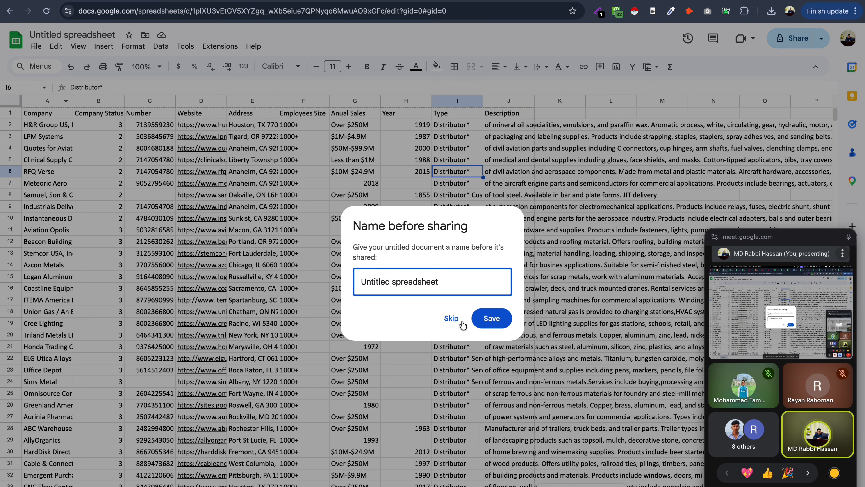
{"action": "triple_click", "coordinate": [446, 283]}
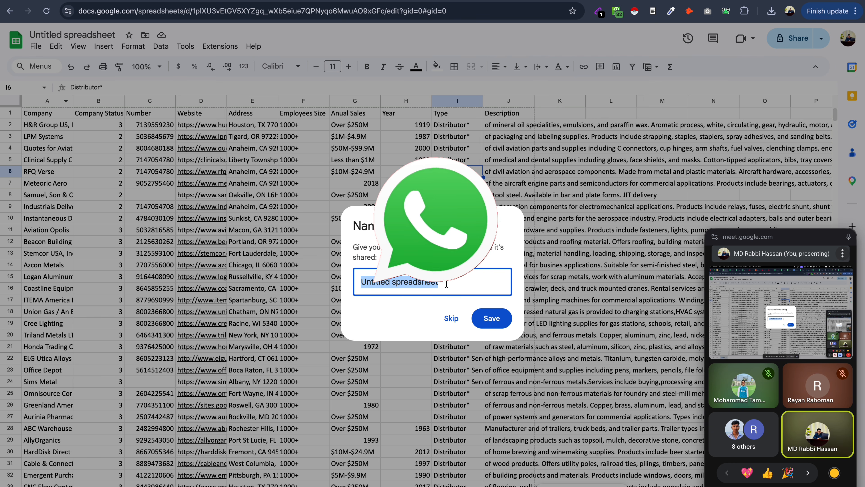
{"action": "type", "text": "Sami"}
{"action": "key", "text": "BackSpace"}
{"action": "key", "text": "BackSpace"}
{"action": "key", "text": "BackSpace"}
{"action": "key", "text": "BackSpace"}
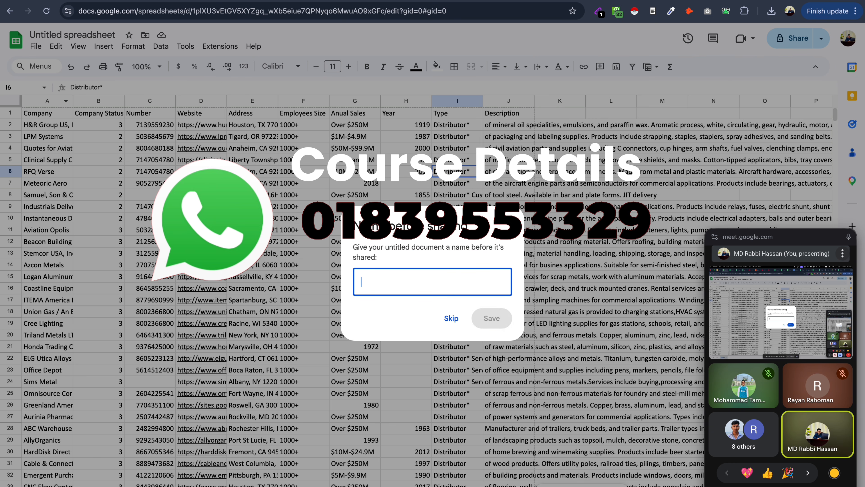
{"action": "type", "text": "Class 2"}
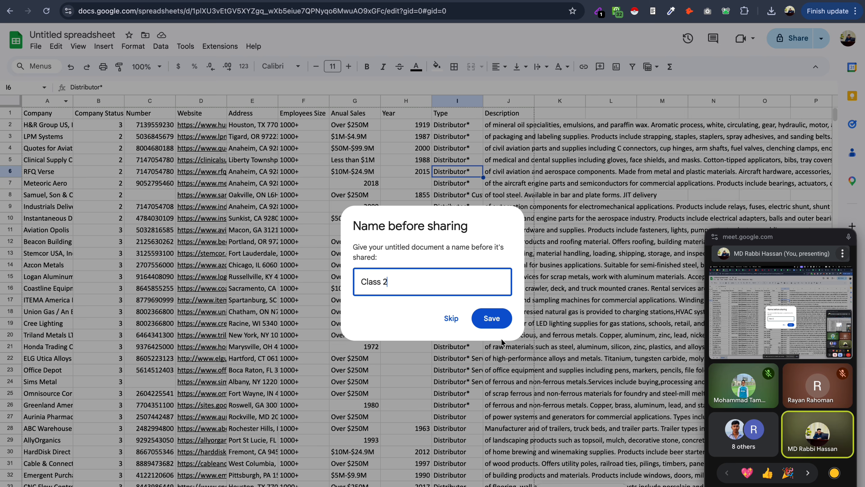
{"action": "left_click", "coordinate": [493, 318]}
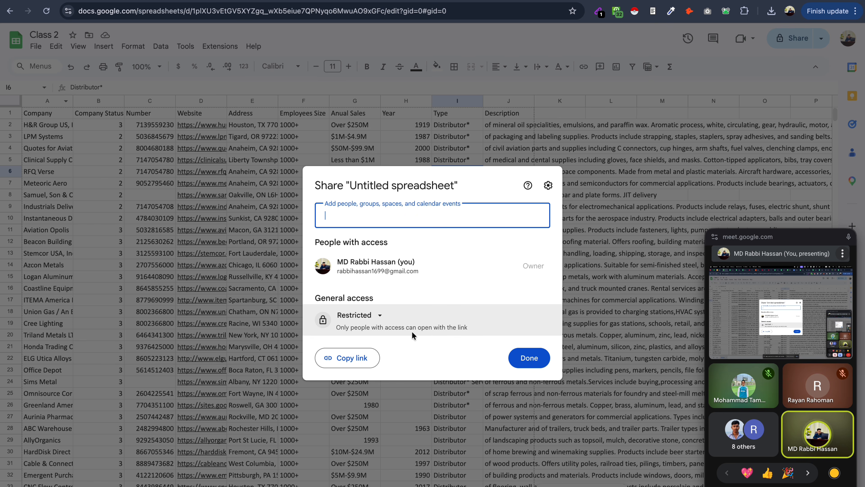
- Set general access to Anyone with the link in the Viewer role and copy the sharing link
{"action": "left_click", "coordinate": [379, 316]}
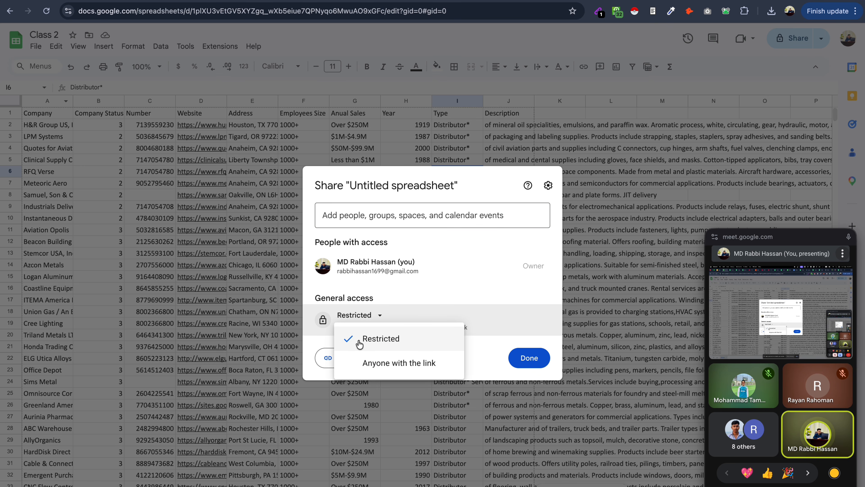
{"action": "left_click", "coordinate": [381, 364]}
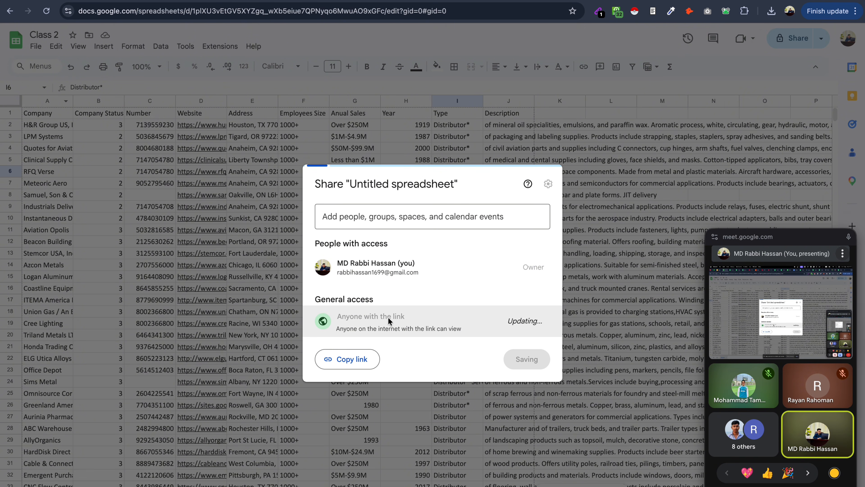
{"action": "left_click", "coordinate": [531, 321]}
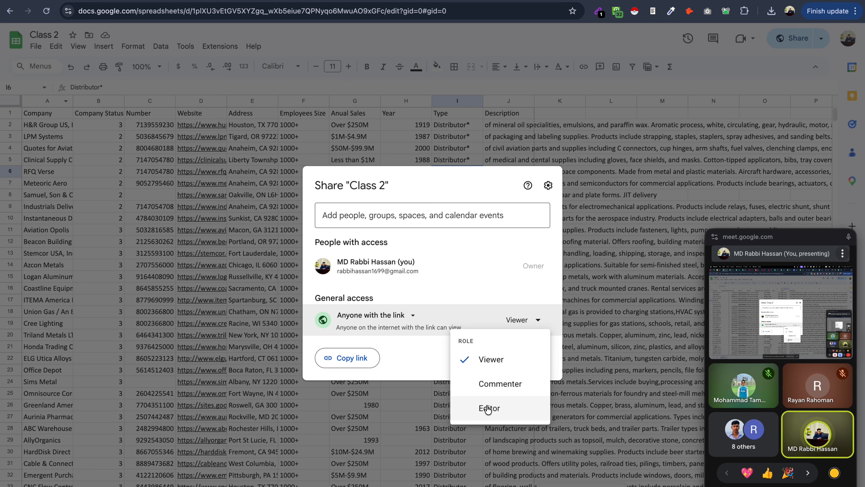
{"action": "left_click", "coordinate": [499, 364]}
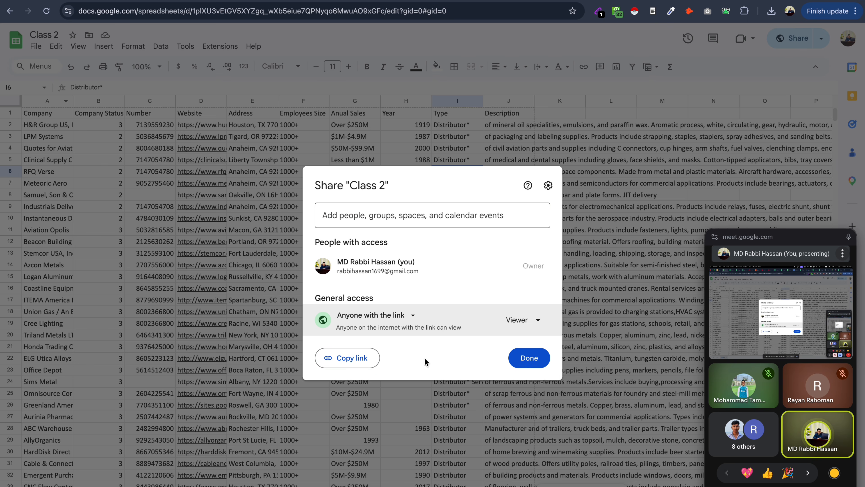
{"action": "left_click", "coordinate": [348, 362]}
- Give anyone with the link the Editor role, and copy the sharing link before finishing the share settings
{"action": "left_click", "coordinate": [517, 320]}
{"action": "left_click", "coordinate": [490, 408]}
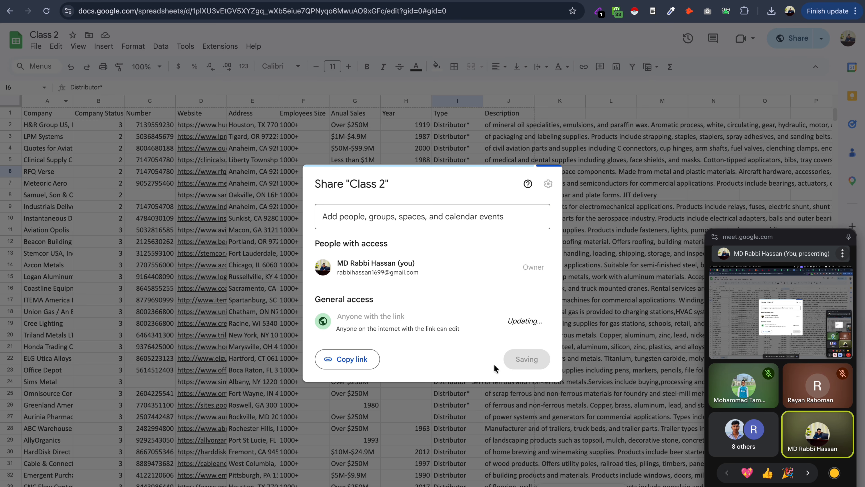
{"action": "left_click", "coordinate": [353, 363]}
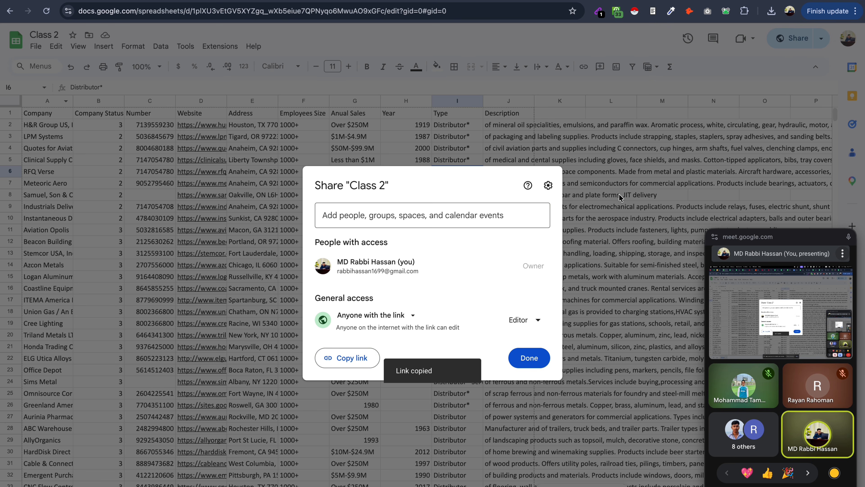
{"action": "left_click", "coordinate": [527, 358]}
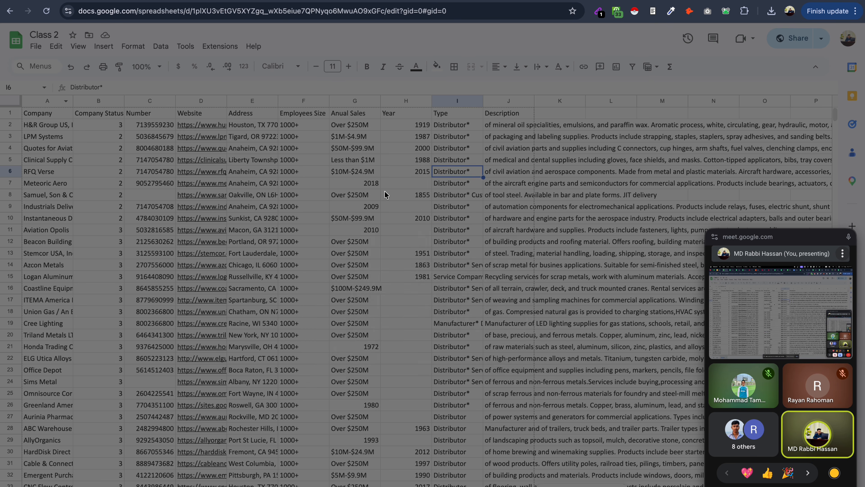
- Edit the Anual Sales value in cell G6, removing its final "M" and restoring it
{"action": "left_click", "coordinate": [354, 157]}
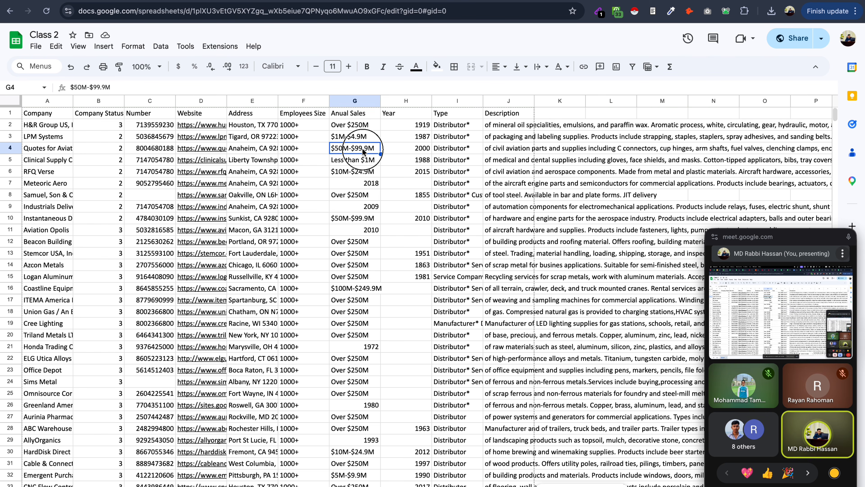
{"action": "double_click", "coordinate": [366, 163]}
{"action": "double_click", "coordinate": [368, 173]}
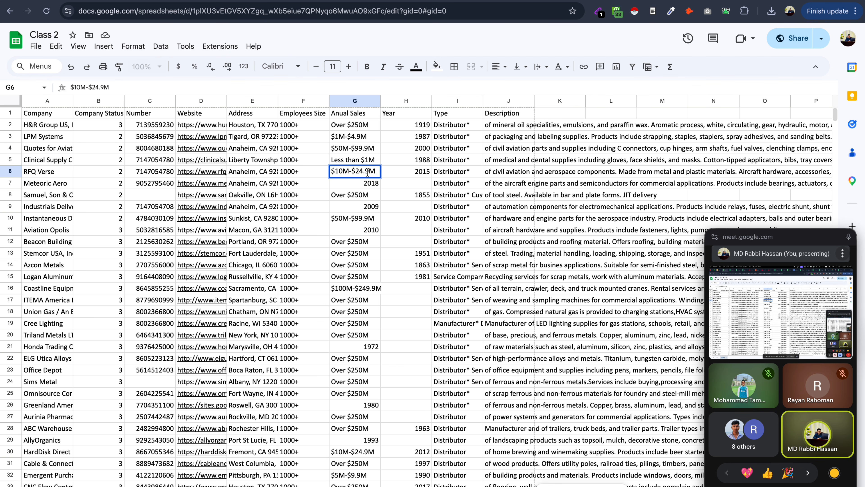
{"action": "key", "text": "BackSpace"}
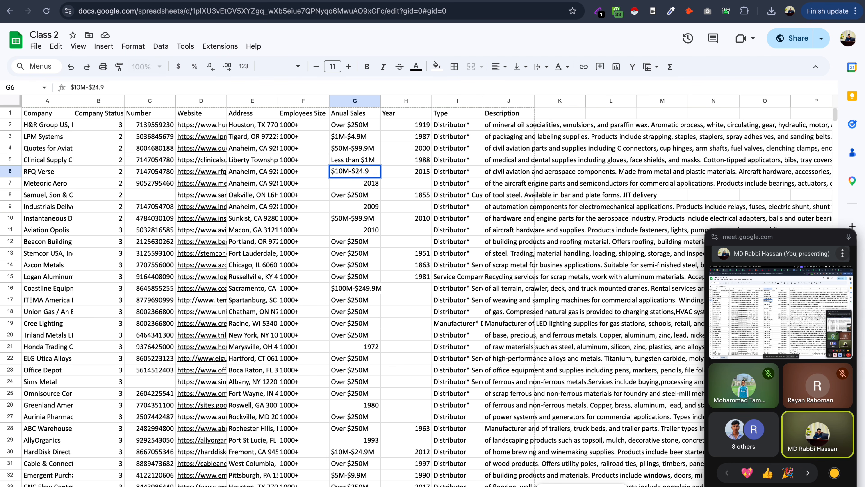
{"action": "type", "text": "M"}
{"action": "left_click", "coordinate": [375, 194]}
{"action": "left_click", "coordinate": [58, 125]}
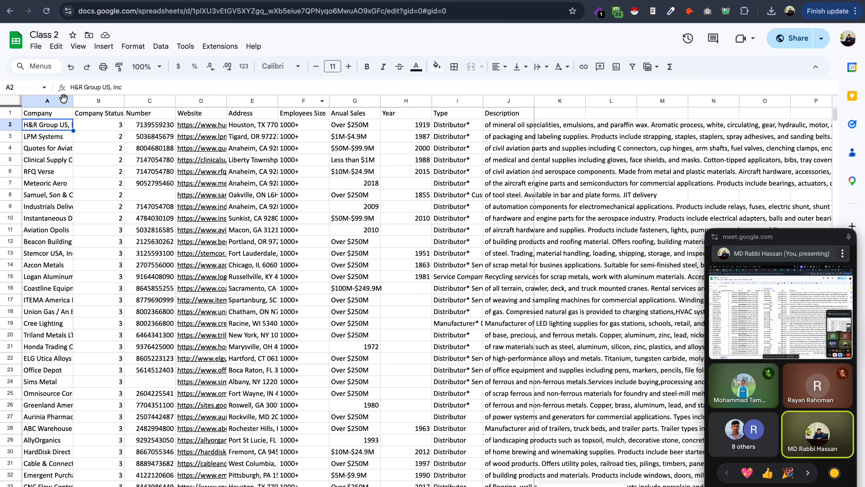
- Review who has access to the Class 2 spreadsheet in its share settings, then close them
{"action": "left_click", "coordinate": [36, 47]}
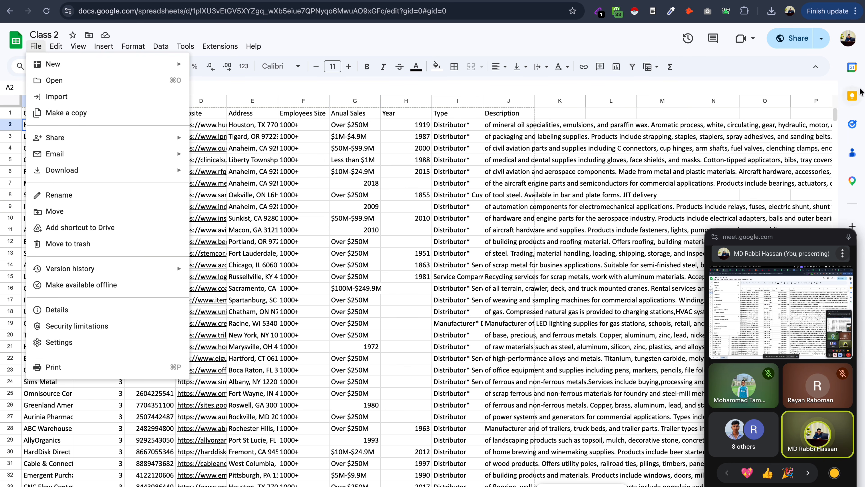
{"action": "left_click", "coordinate": [799, 39]}
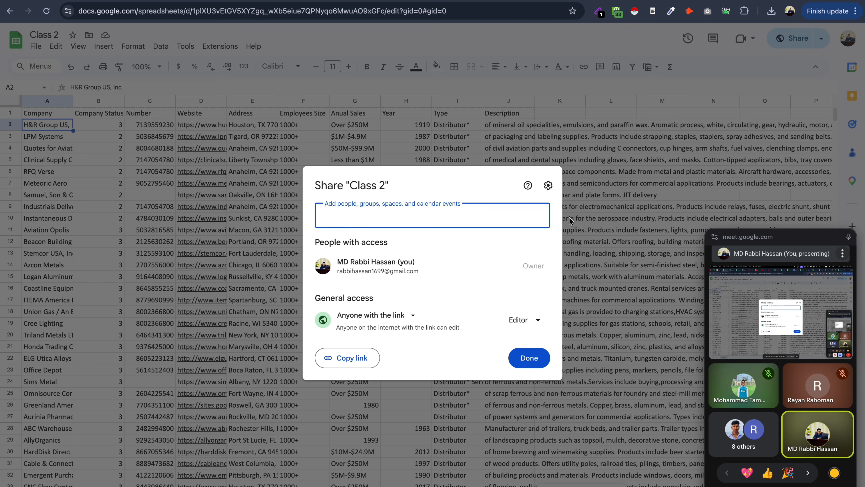
{"action": "left_click", "coordinate": [593, 202]}
- Start emailing the Class 2 file and add two suggested contacts as recipients
{"action": "left_click", "coordinate": [36, 51]}
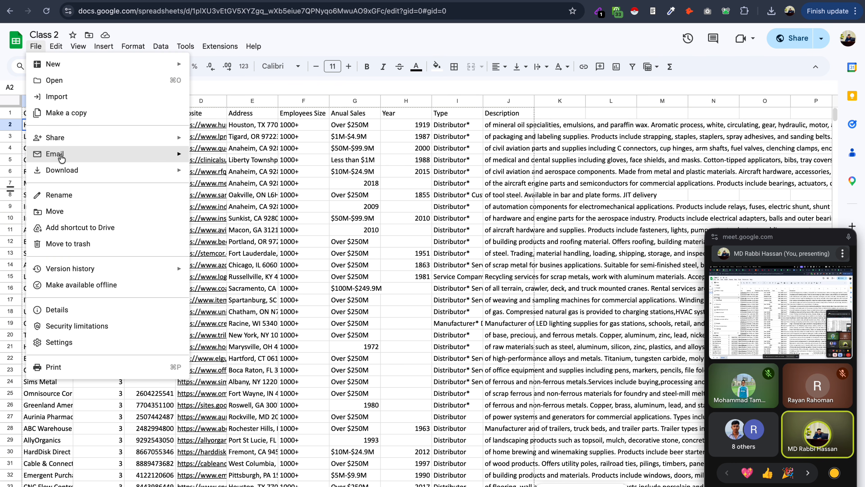
{"action": "mouse_move", "coordinate": [100, 160]}
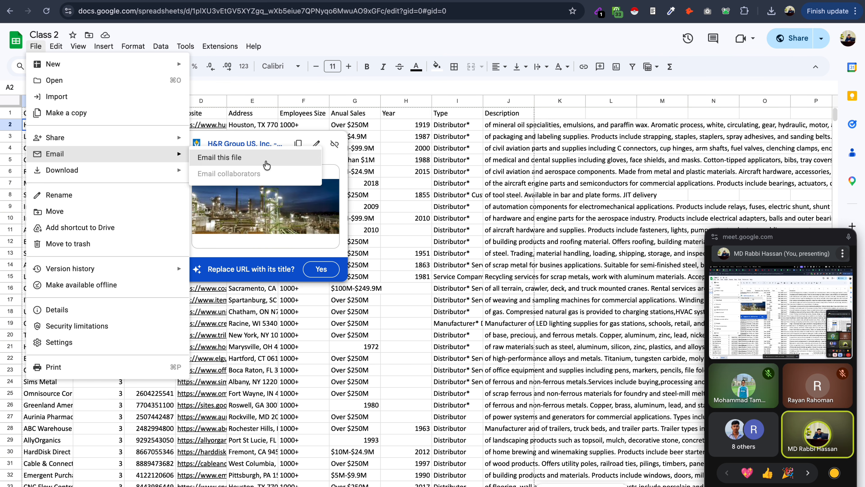
{"action": "left_click", "coordinate": [266, 166]}
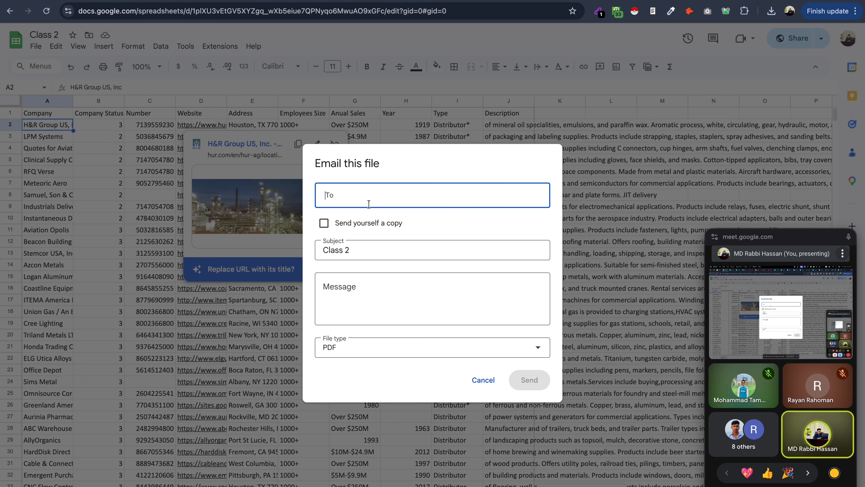
{"action": "left_click", "coordinate": [354, 293]}
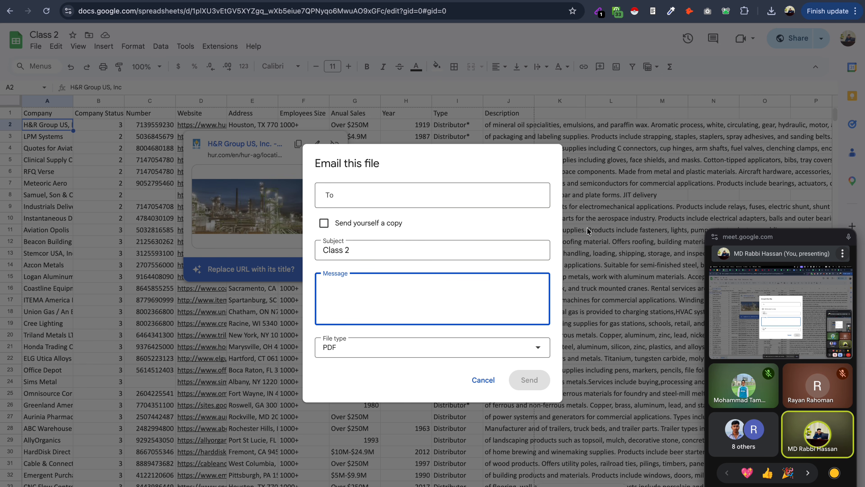
{"action": "left_click", "coordinate": [421, 197]}
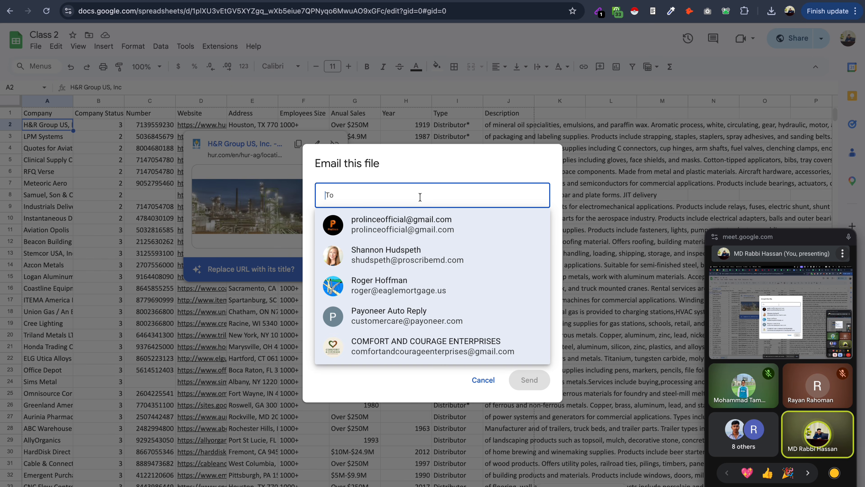
{"action": "left_click", "coordinate": [429, 300]}
{"action": "left_click", "coordinate": [460, 194]}
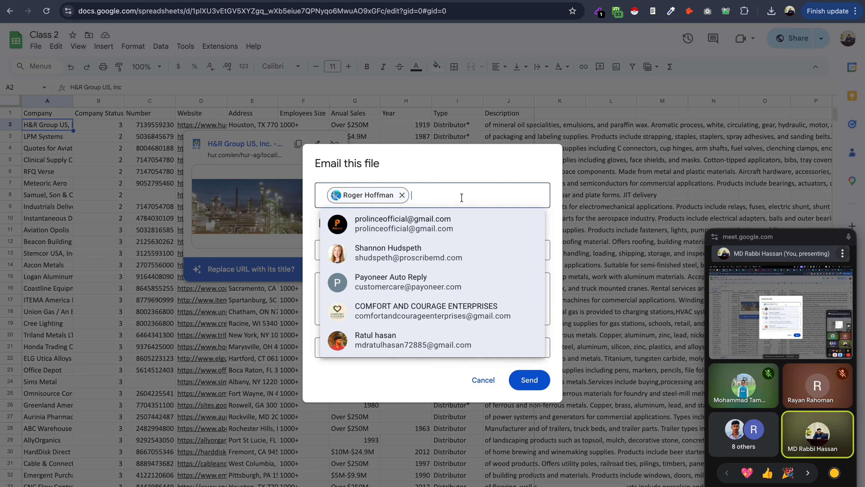
{"action": "left_click", "coordinate": [430, 229]}
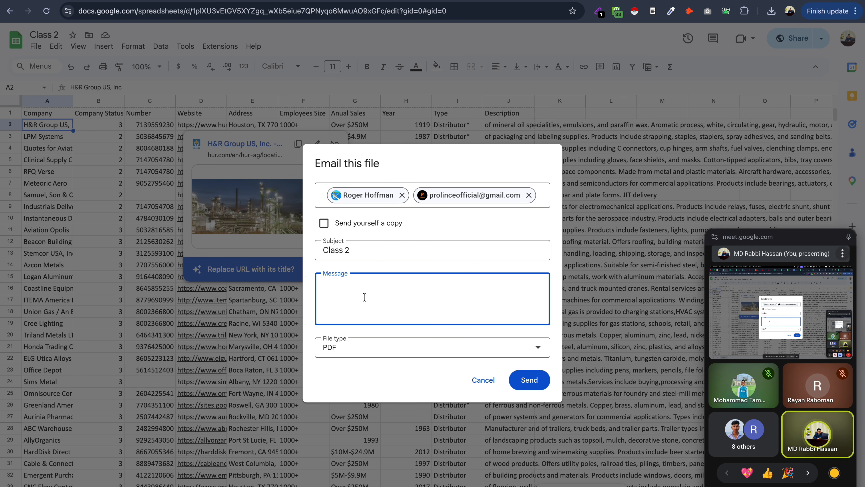
- Draft the email with the message "Hi thksdk" and the Microsoft Excel file type, and cancel it without sending
{"action": "type", "text": "hfergreygr"}
{"action": "left_click", "coordinate": [467, 354]}
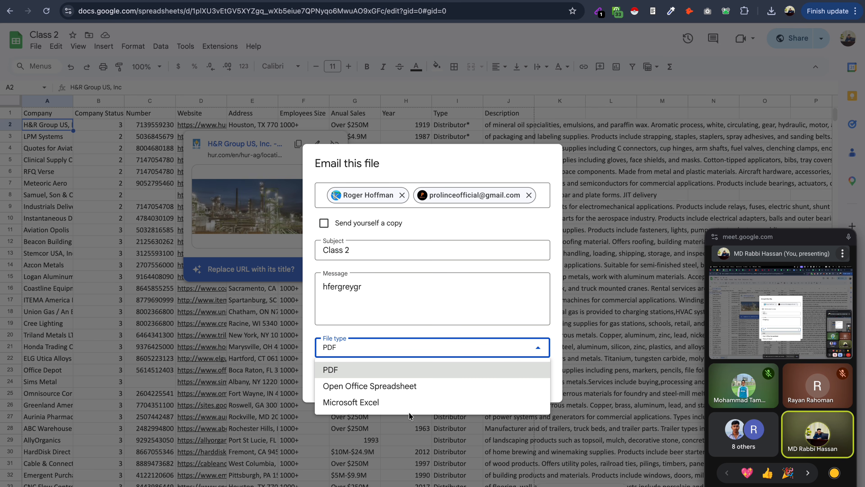
{"action": "left_click", "coordinate": [422, 408]}
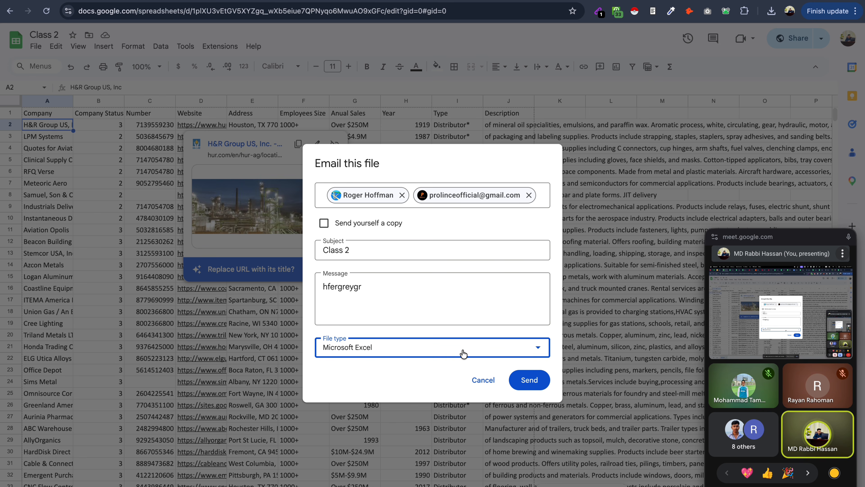
{"action": "left_click_drag", "start_coordinate": [362, 287], "coordinate": [315, 284]}
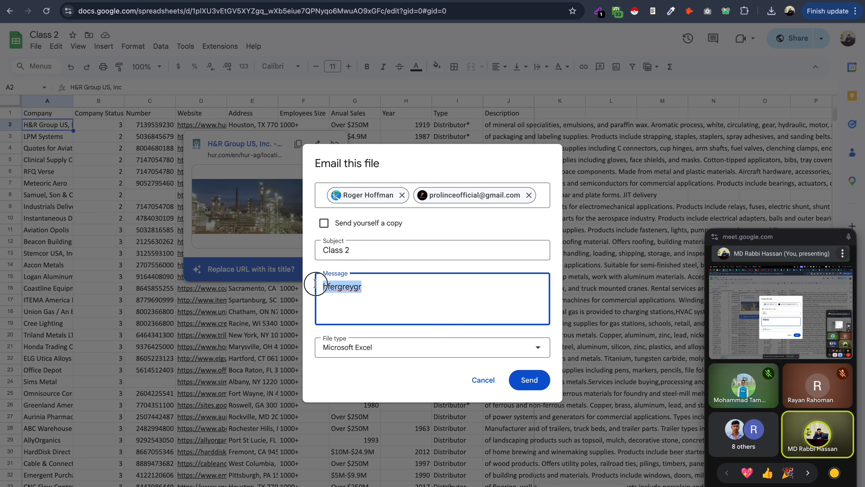
{"action": "type", "text": "Hi thksdk"}
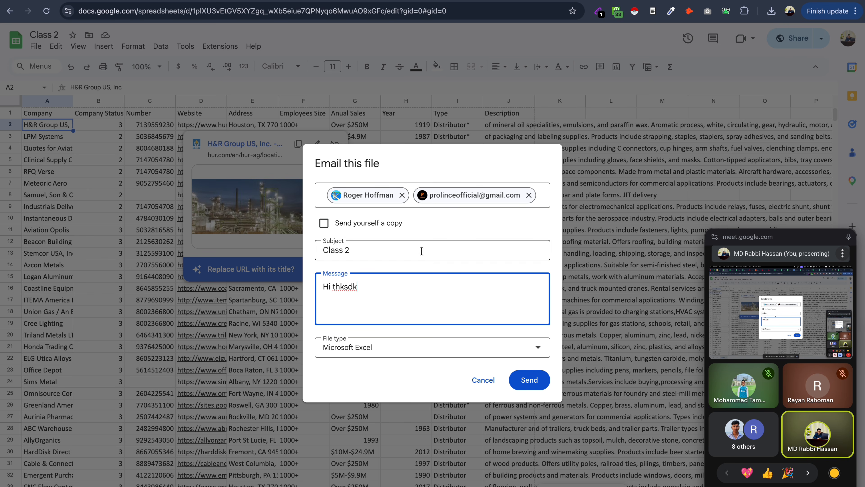
{"action": "left_click", "coordinate": [484, 388]}
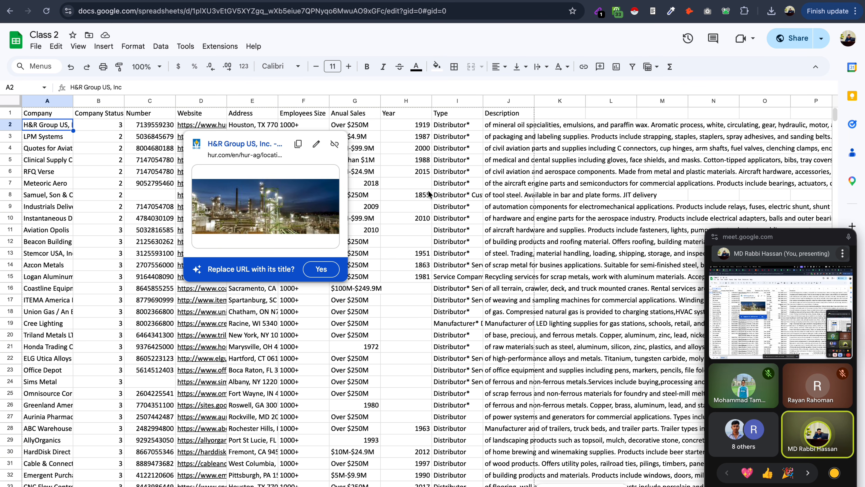
- Review the spreadsheet's file options, including how to rename it, leaving the name Class 2 as is
{"action": "left_click", "coordinate": [428, 193]}
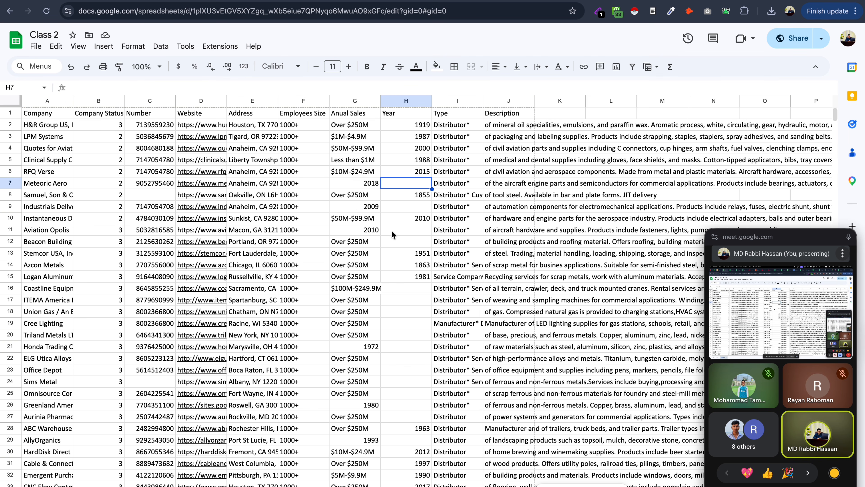
{"action": "left_click", "coordinate": [46, 114]}
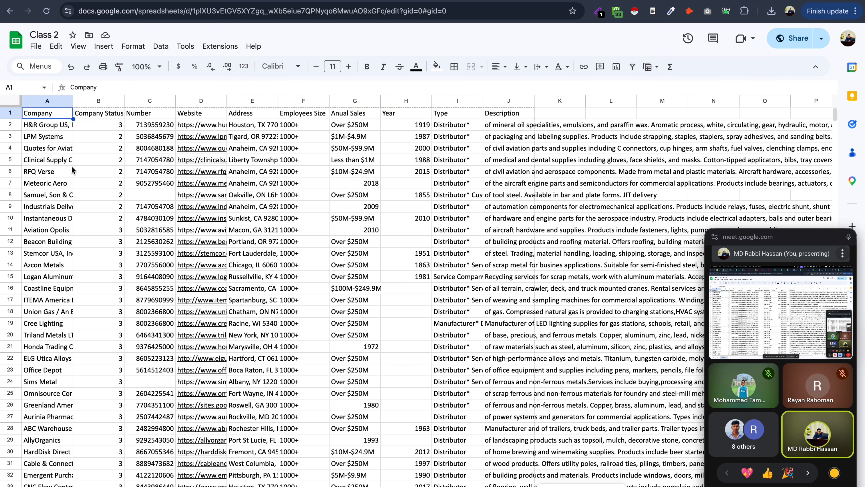
{"action": "left_click", "coordinate": [36, 46]}
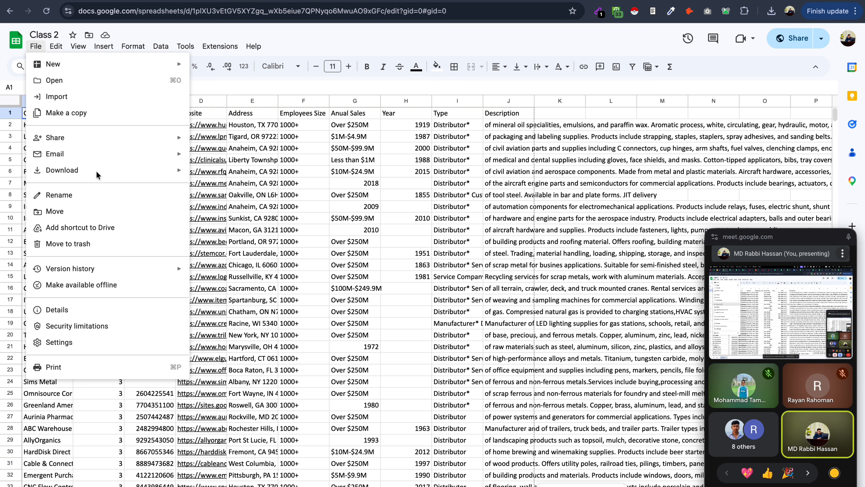
{"action": "left_click", "coordinate": [60, 200]}
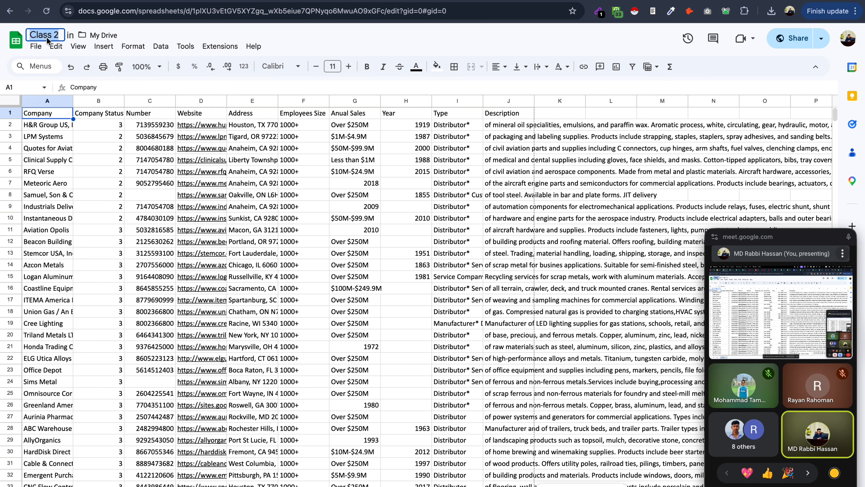
{"action": "left_click", "coordinate": [51, 46]}
{"action": "mouse_move", "coordinate": [35, 48]}
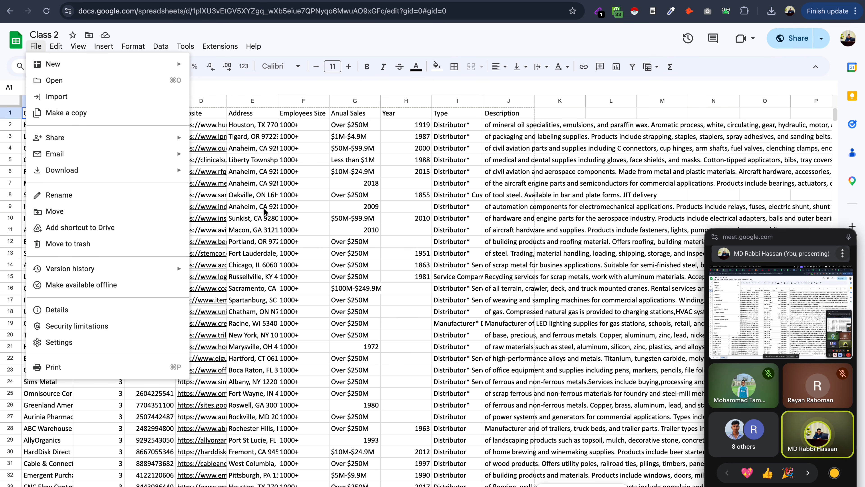
{"action": "left_click", "coordinate": [307, 171]}
- Examine the editing commands, including undo, redo, paste and the Paste special variants
{"action": "left_click", "coordinate": [55, 47]}
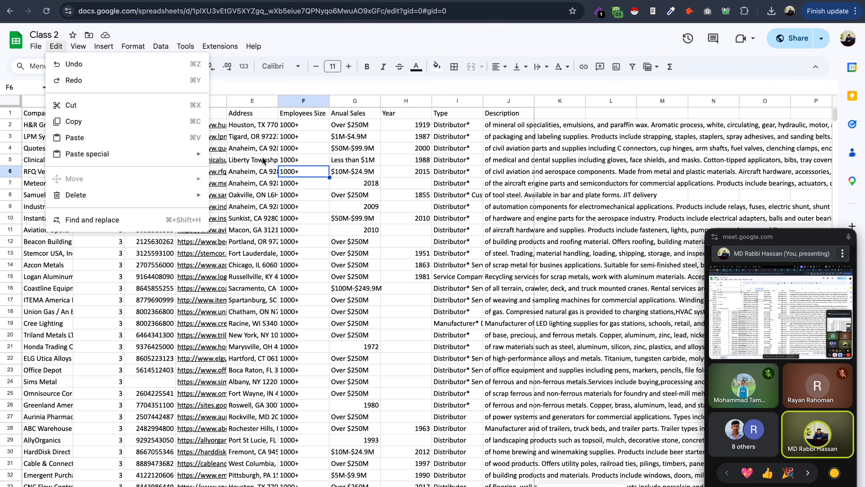
{"action": "left_click", "coordinate": [392, 199]}
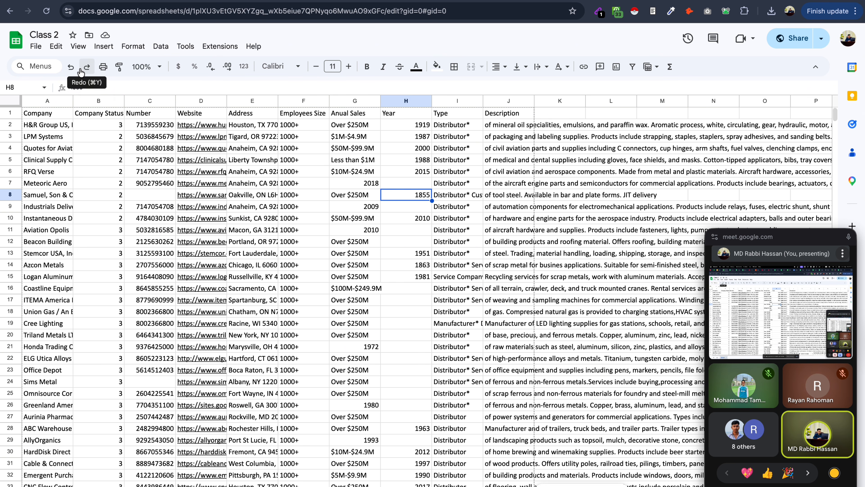
{"action": "scroll", "coordinate": [81, 72], "scroll_direction": "up", "scroll_amount": 5}
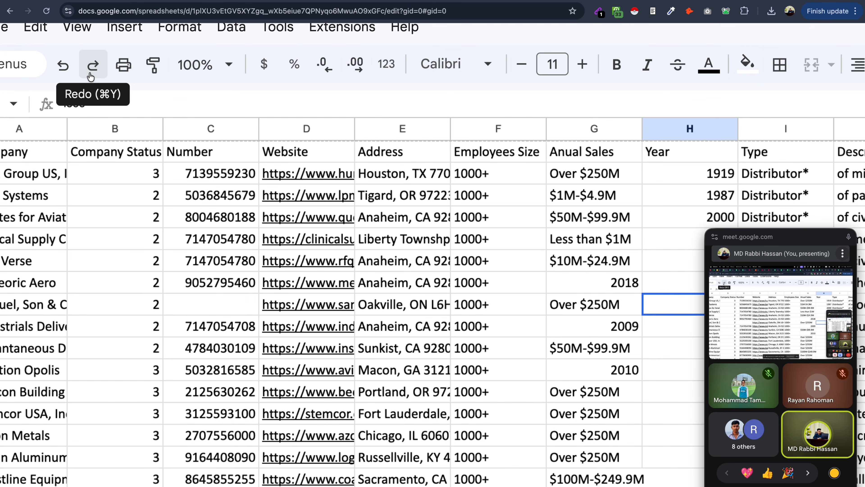
{"action": "scroll", "coordinate": [142, 89], "scroll_direction": "up", "scroll_amount": 5}
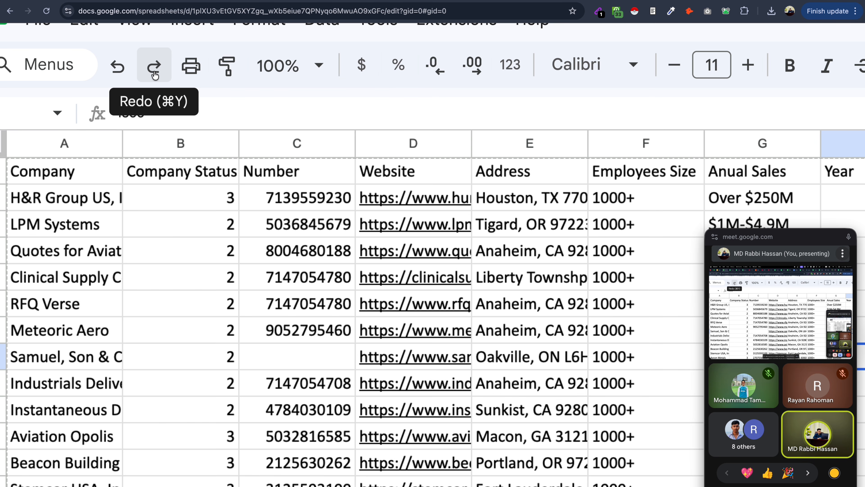
{"action": "scroll", "coordinate": [155, 75], "scroll_direction": "down", "scroll_amount": 5}
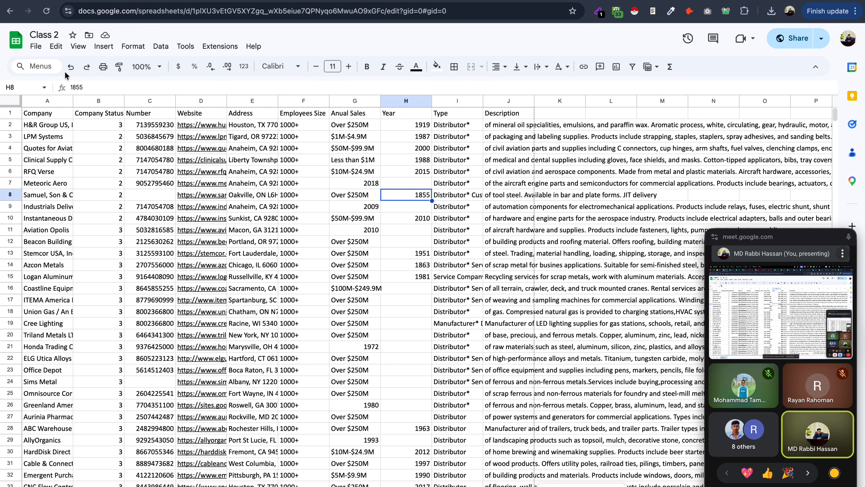
{"action": "left_click", "coordinate": [56, 46]}
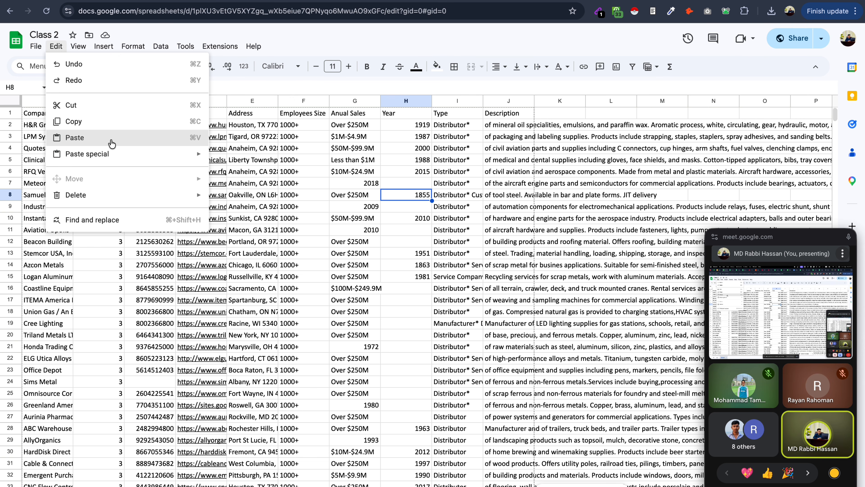
{"action": "mouse_move", "coordinate": [113, 161]}
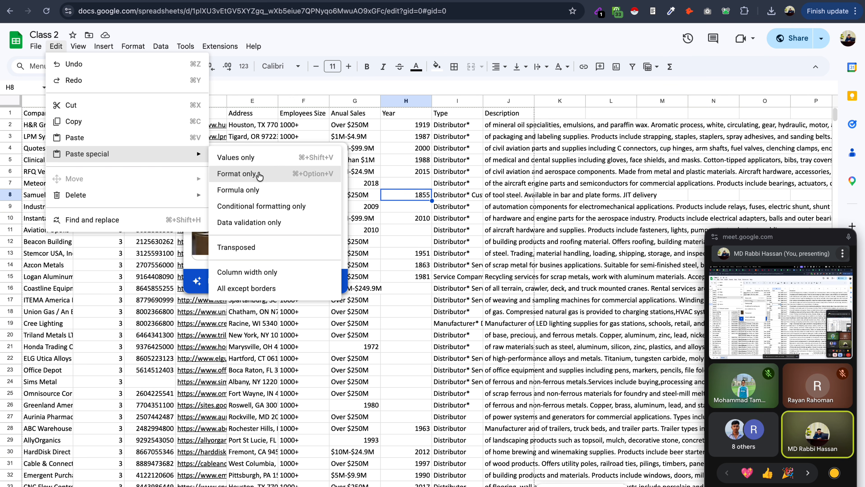
{"action": "left_click", "coordinate": [452, 174]}
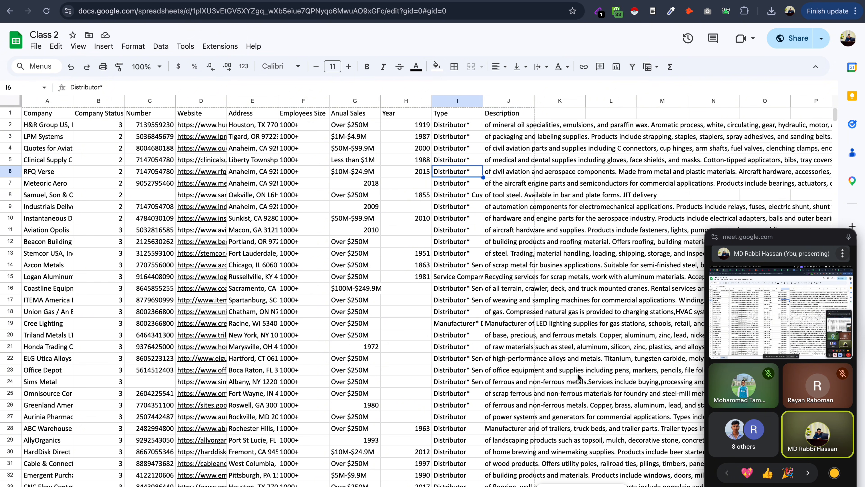
- Switch to WPS Office and add a blank worksheet with widened columns A and B to the sample data workbook
{"action": "mouse_move", "coordinate": [618, 481]}
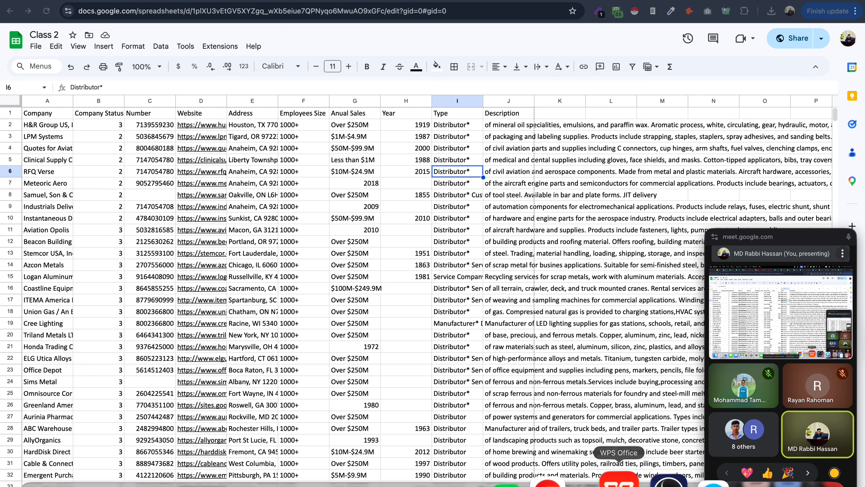
{"action": "left_click", "coordinate": [618, 481]}
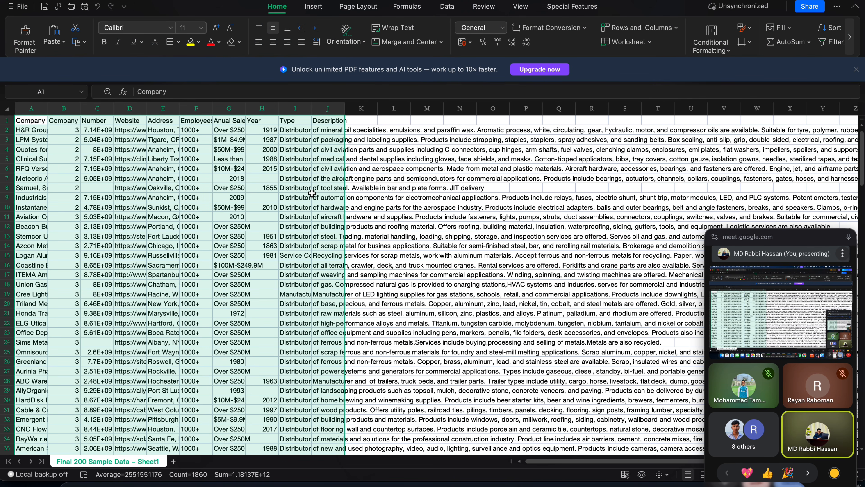
{"action": "left_click", "coordinate": [348, 188]}
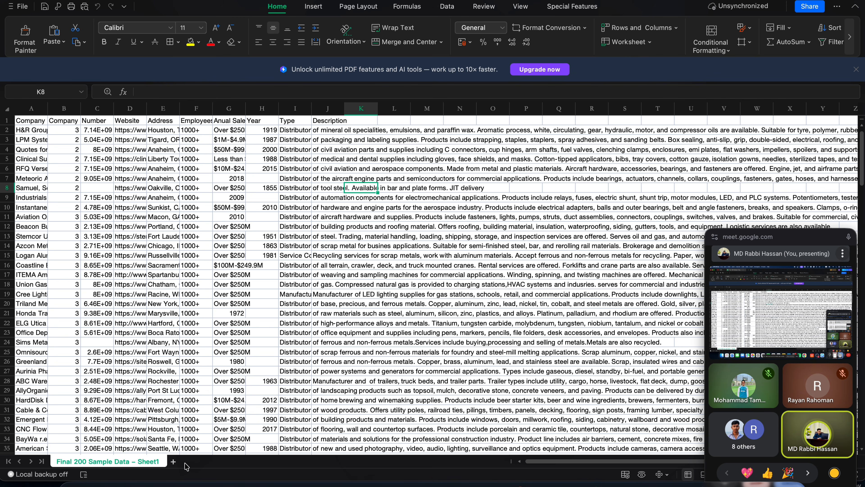
{"action": "left_click", "coordinate": [173, 461]}
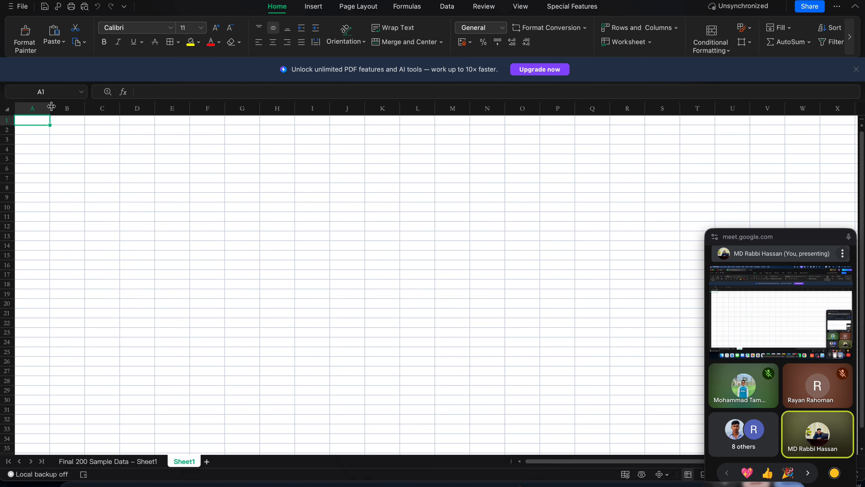
{"action": "left_click_drag", "start_coordinate": [50, 107], "coordinate": [180, 107]}
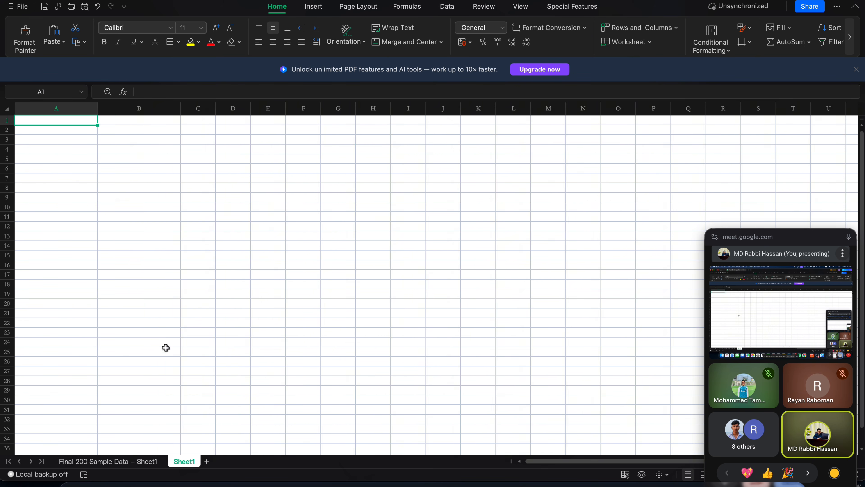
- Copy the addresses in E5:E11 of the sample data sheet and paste them into Sheet1 starting at A1
{"action": "left_click", "coordinate": [122, 460]}
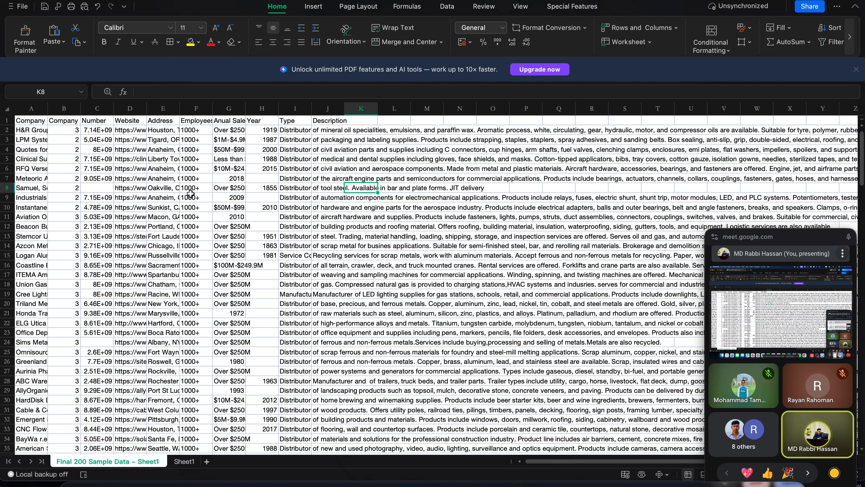
{"action": "left_click_drag", "start_coordinate": [164, 157], "coordinate": [167, 213]}
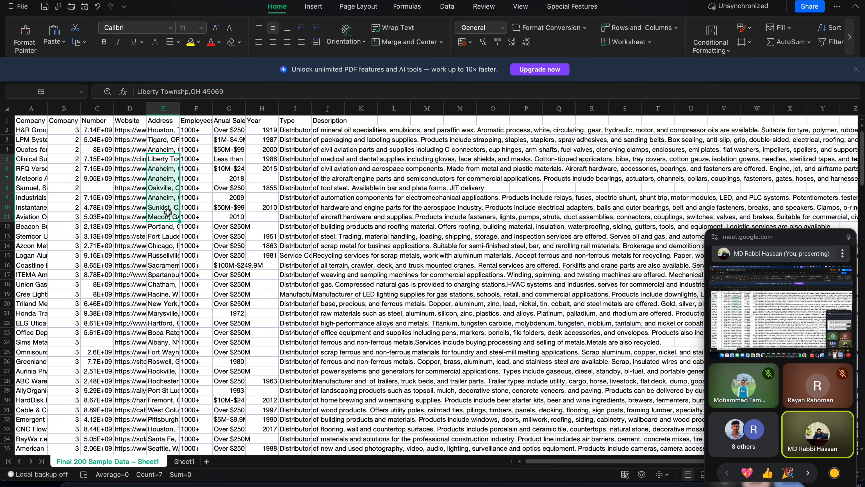
{"action": "left_click", "coordinate": [184, 461]}
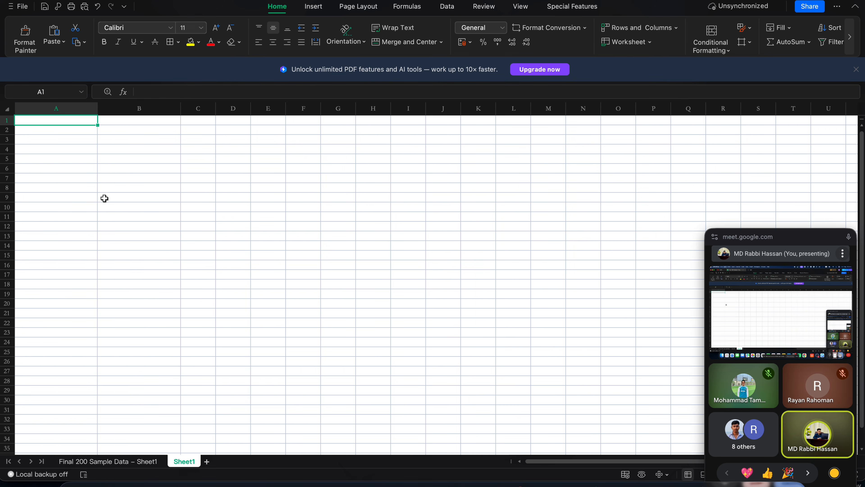
{"action": "type", "text": "Liberty Townshp, OH 45069 Anaheim, CA 92806 Anaheim, CA 92806 Oakville, ON L6H0N1 Anaheim, CA 92806 Sunkist, CA 92806 Macon, GA 31210"}
- Enter the numbers 1, 2 and 3 in cells B2, B4 and B6 of Sheet1, leaving B3 and B5 blank
{"action": "left_click", "coordinate": [133, 132]}
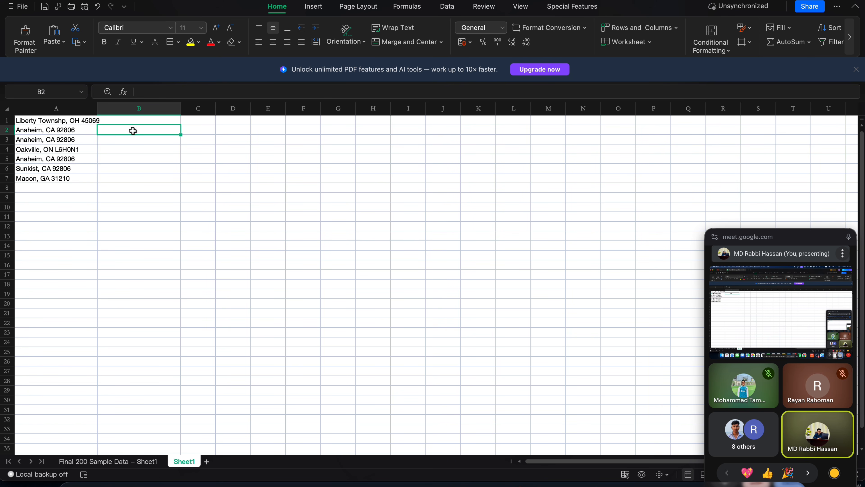
{"action": "double_click", "coordinate": [133, 130]}
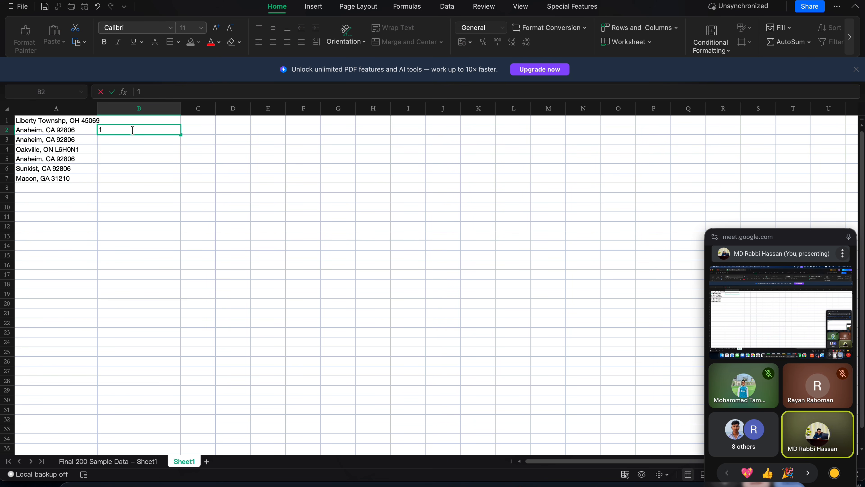
{"action": "type", "text": "1"}
{"action": "key", "text": "Return"}
{"action": "double_click", "coordinate": [121, 150]}
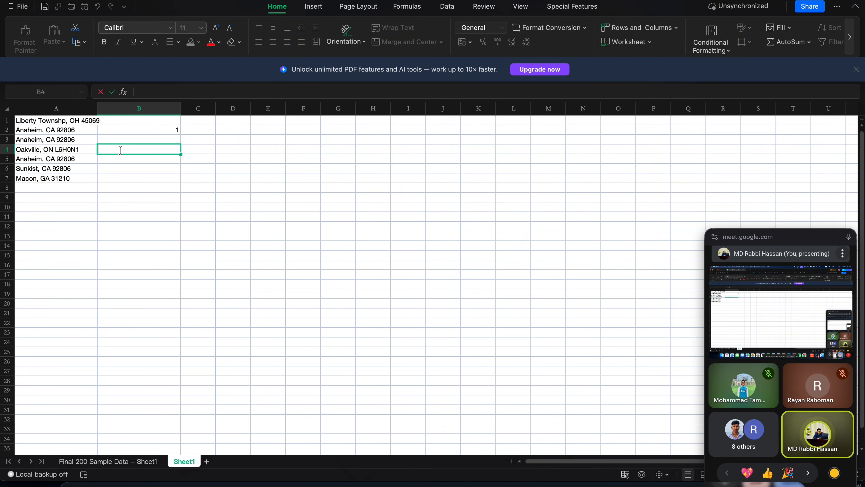
{"action": "type", "text": "2"}
{"action": "key", "text": "Return"}
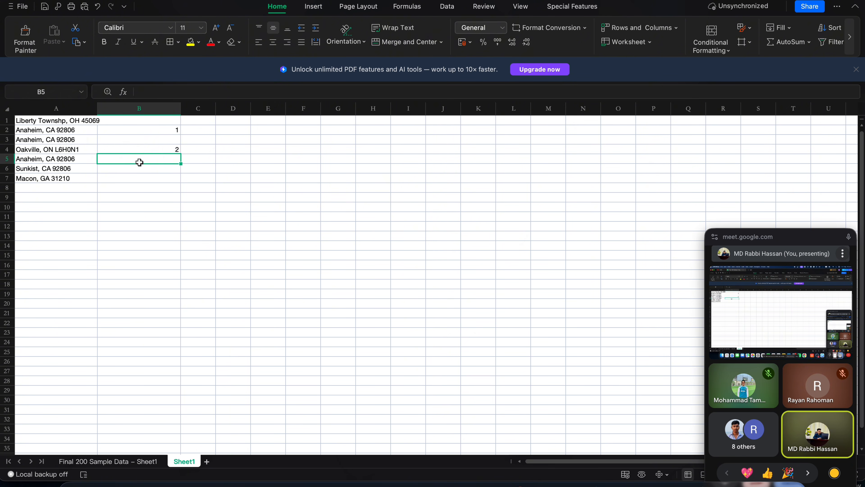
{"action": "double_click", "coordinate": [154, 170]}
{"action": "type", "text": "3"}
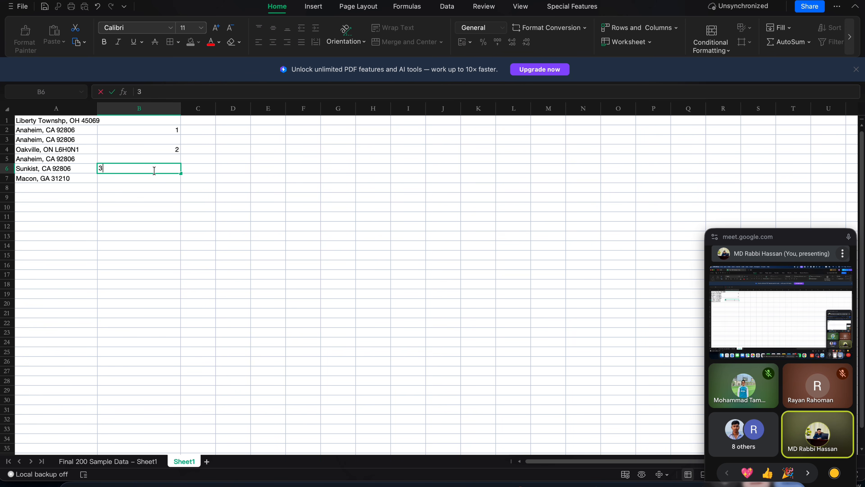
{"action": "left_click", "coordinate": [145, 175]}
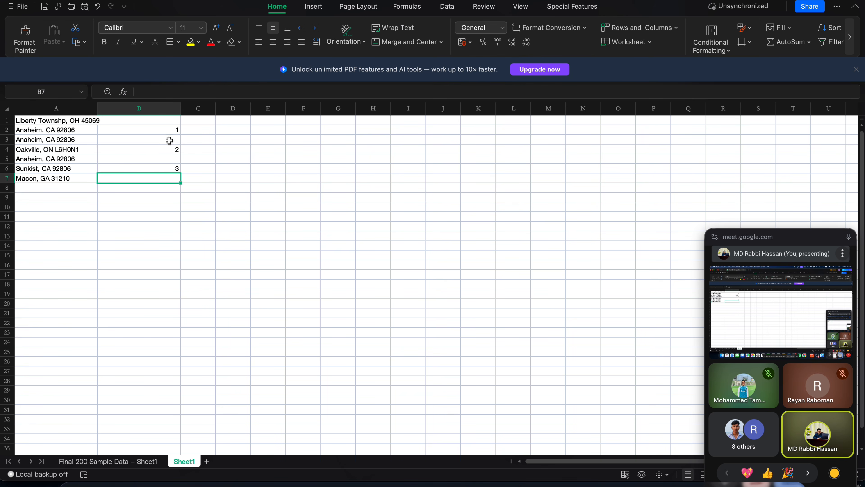
- Copy B2:B6, try an ordinary paste over the addresses starting at A2, and undo the paste
{"action": "left_click_drag", "start_coordinate": [175, 130], "coordinate": [170, 169]}
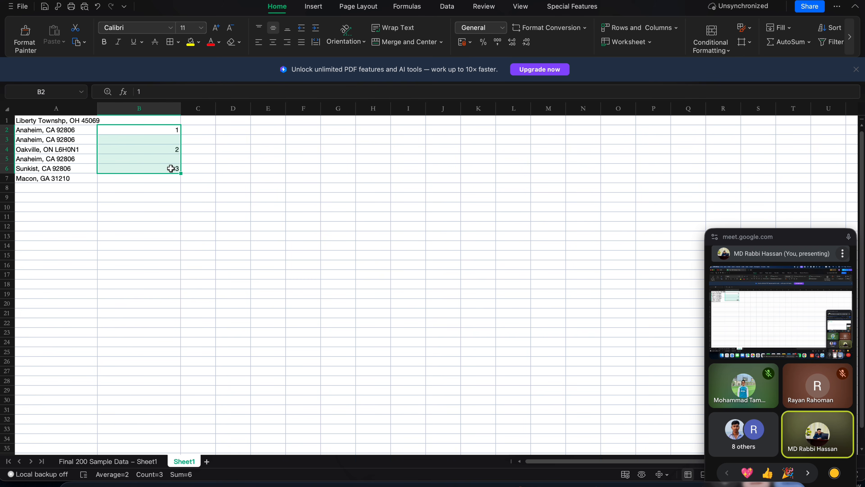
{"action": "key", "text": "ctrl+c"}
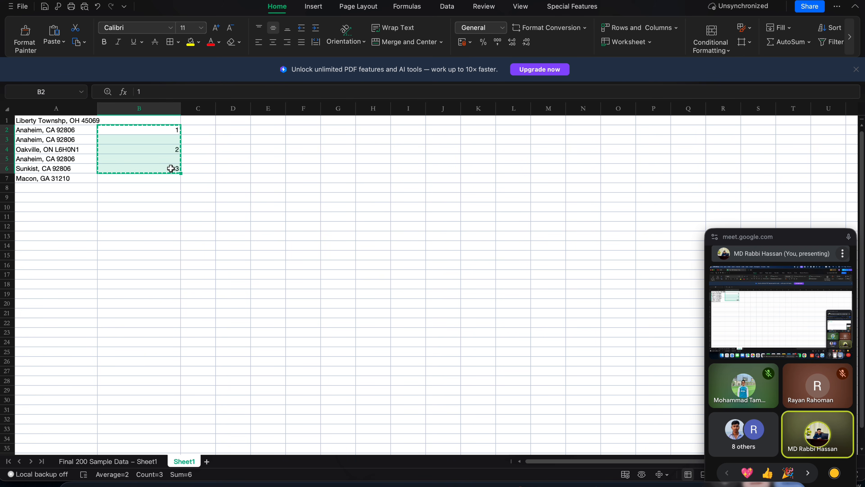
{"action": "left_click", "coordinate": [84, 130]}
{"action": "key", "text": "ctrl+v"}
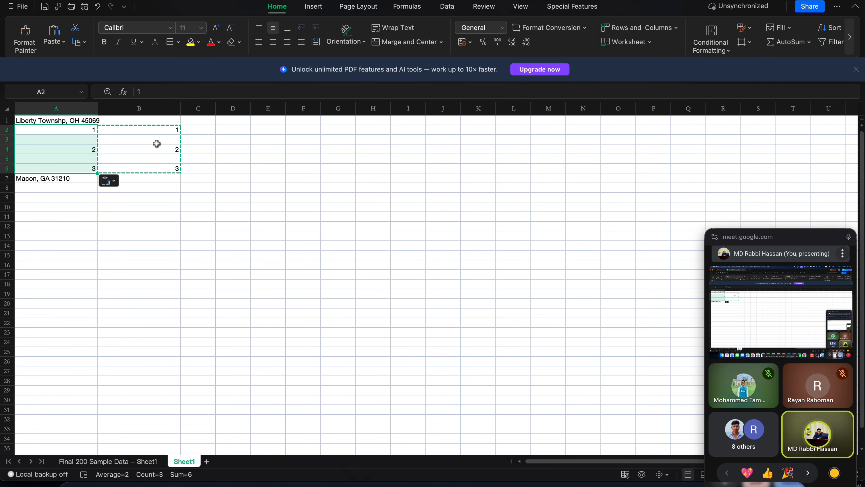
{"action": "key", "text": "ctrl+z"}
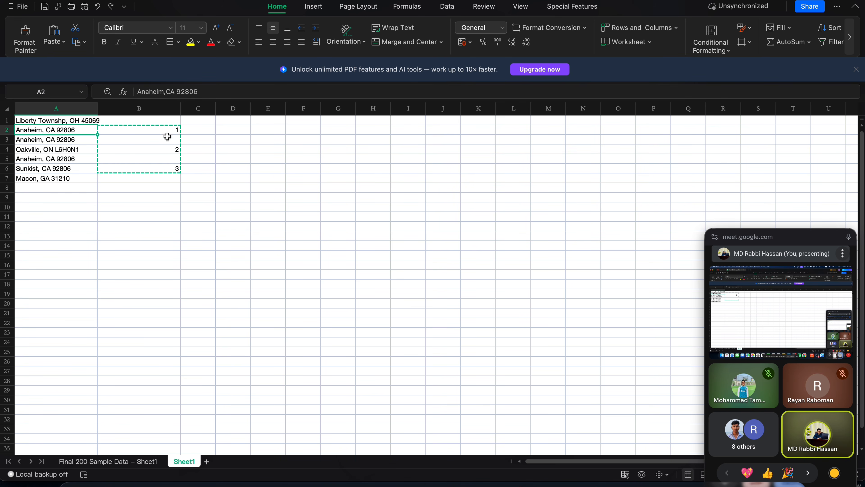
{"action": "left_click", "coordinate": [168, 129]}
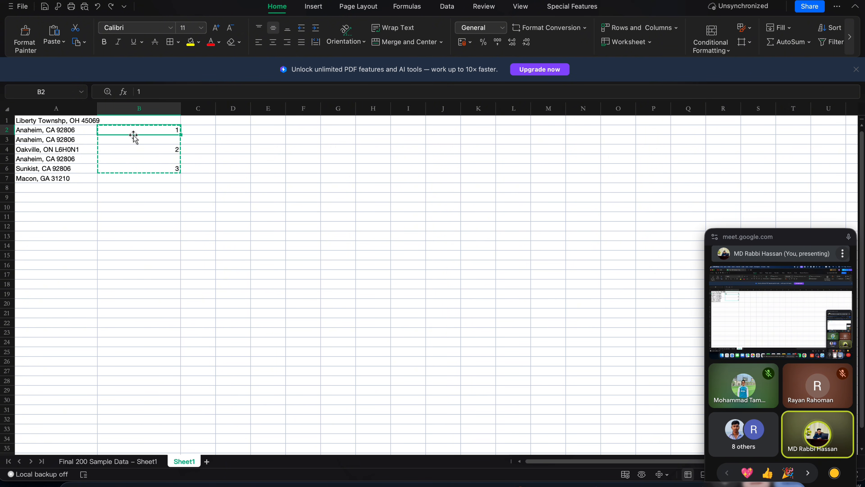
{"action": "left_click_drag", "start_coordinate": [156, 132], "coordinate": [159, 173]}
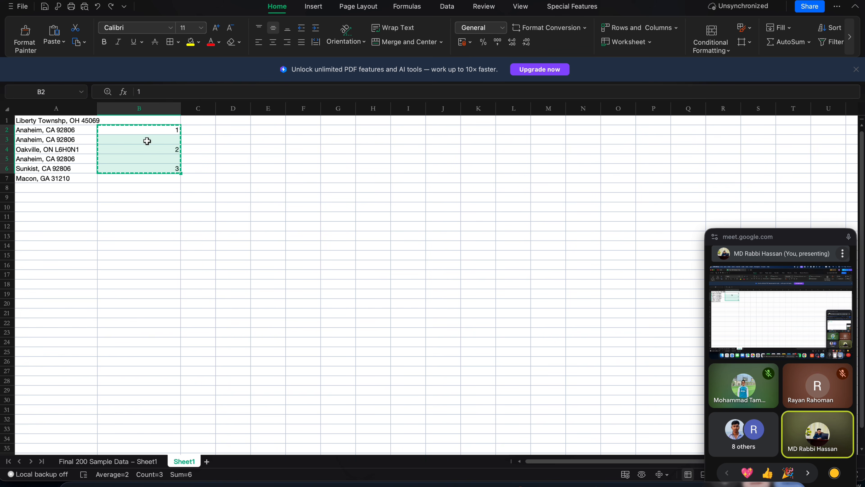
{"action": "left_click", "coordinate": [55, 132]}
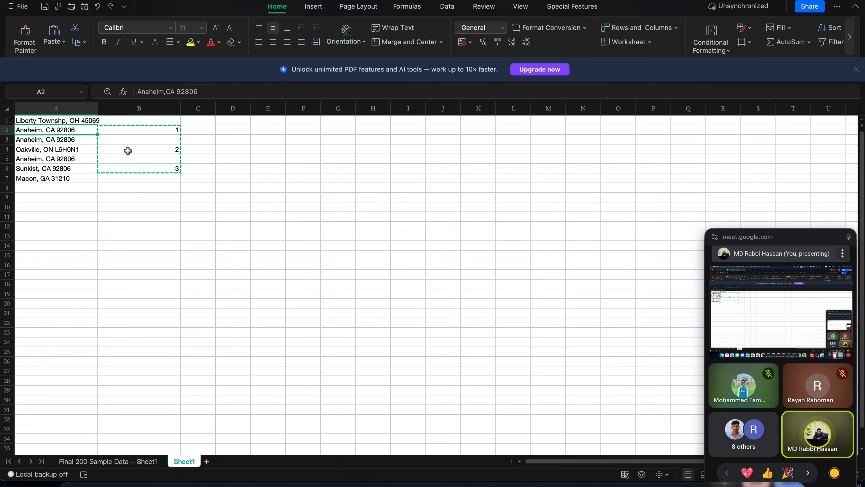
{"action": "left_click", "coordinate": [62, 150]}
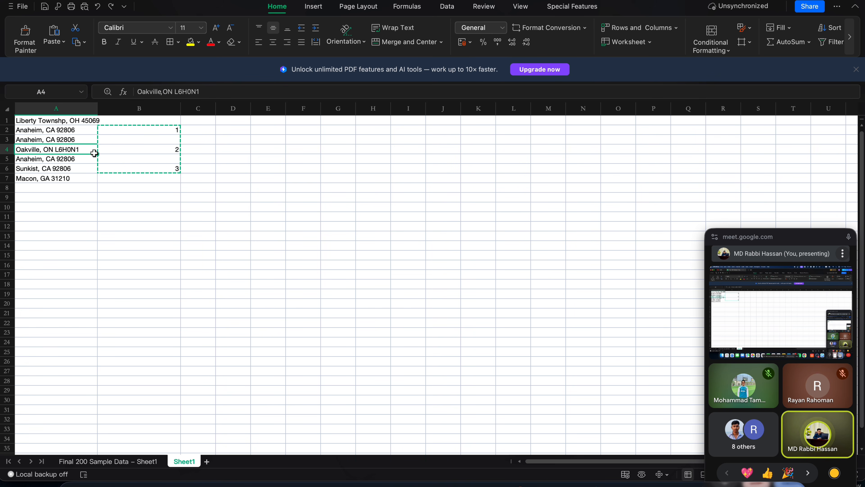
{"action": "left_click", "coordinate": [155, 169]}
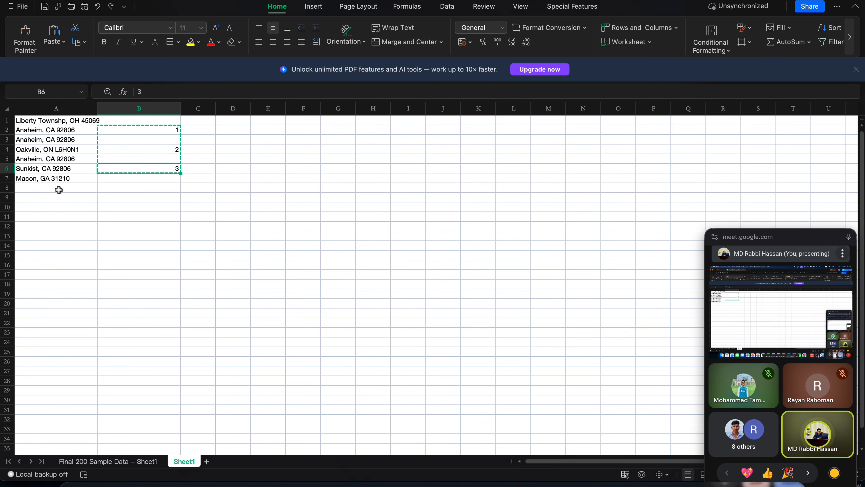
{"action": "left_click", "coordinate": [67, 168]}
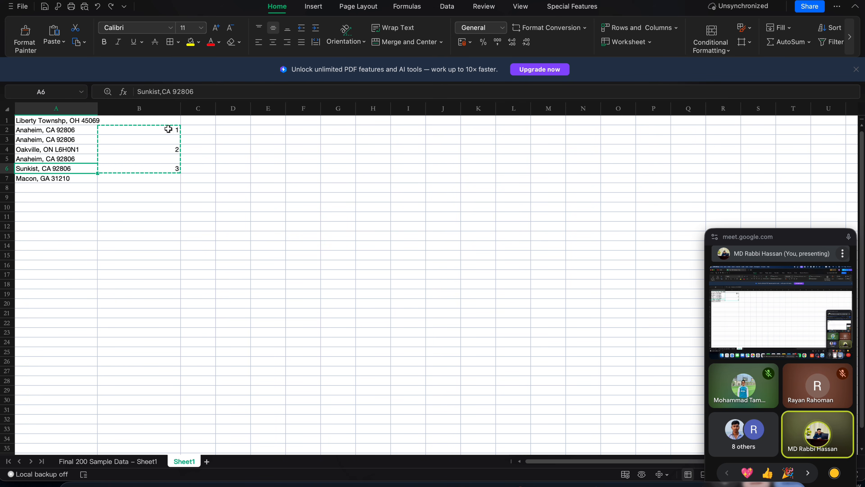
{"action": "left_click_drag", "start_coordinate": [169, 129], "coordinate": [167, 168]}
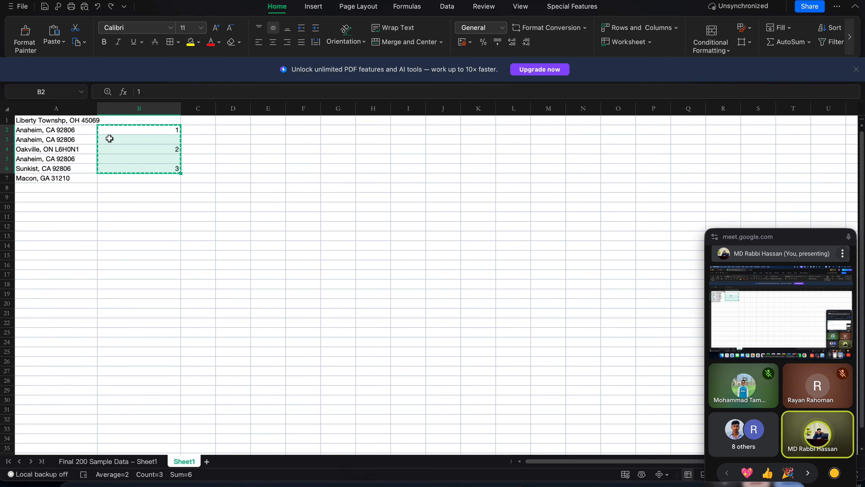
- Paste the copied B2:B6 range starting at A2 using Paste Special with Skip blanks enabled
{"action": "left_click", "coordinate": [78, 129]}
{"action": "right_click", "coordinate": [77, 131]}
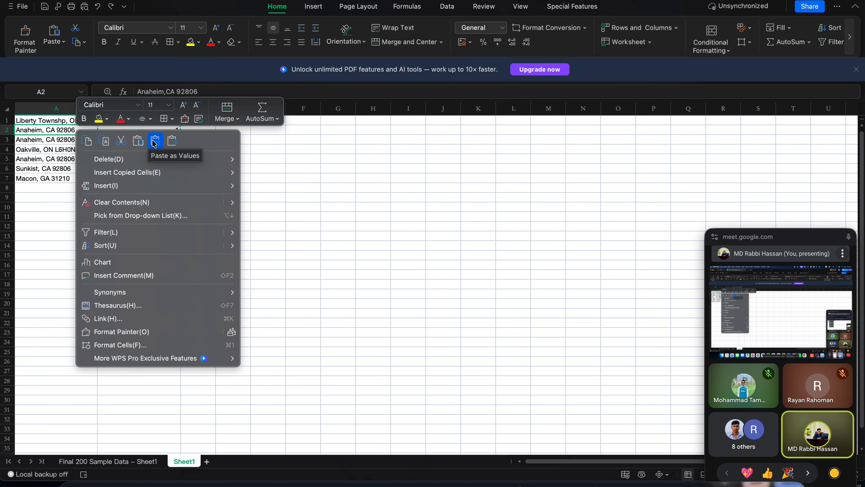
{"action": "left_click", "coordinate": [173, 143]}
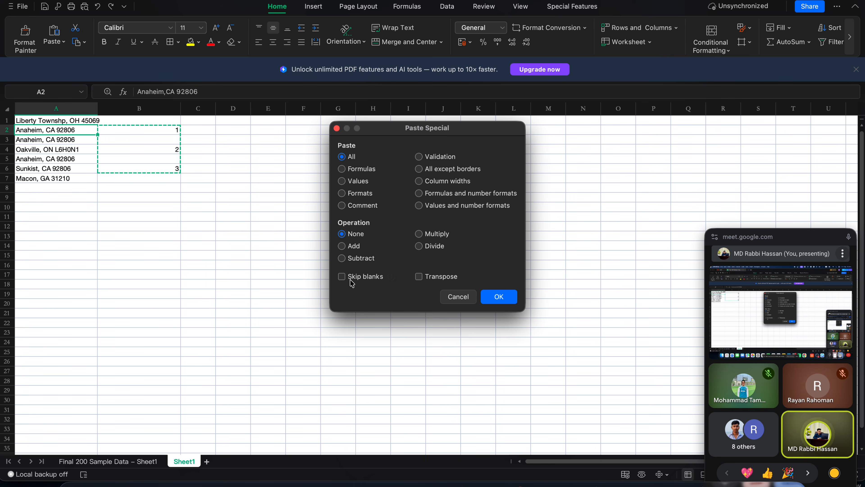
{"action": "left_click", "coordinate": [341, 277]}
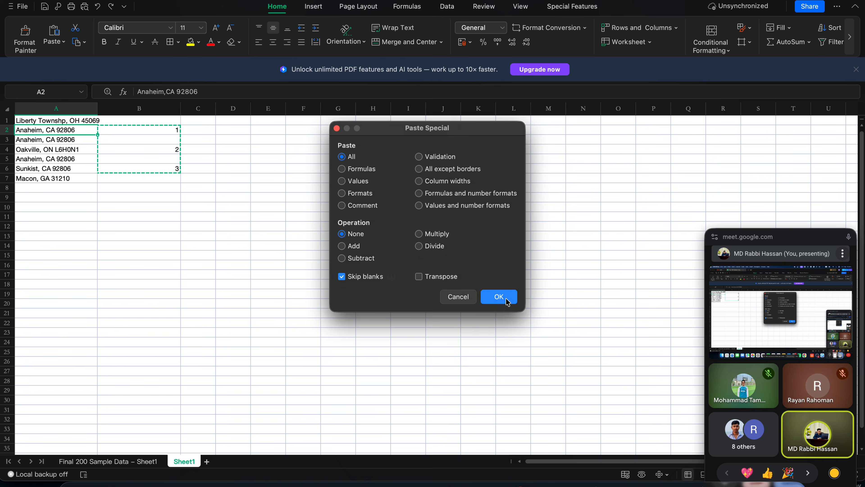
{"action": "left_click", "coordinate": [499, 296]}
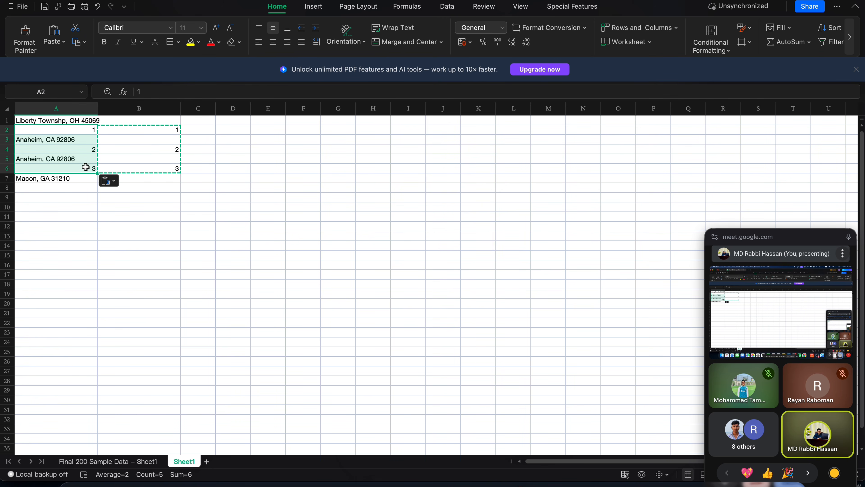
{"action": "left_click", "coordinate": [88, 131]}
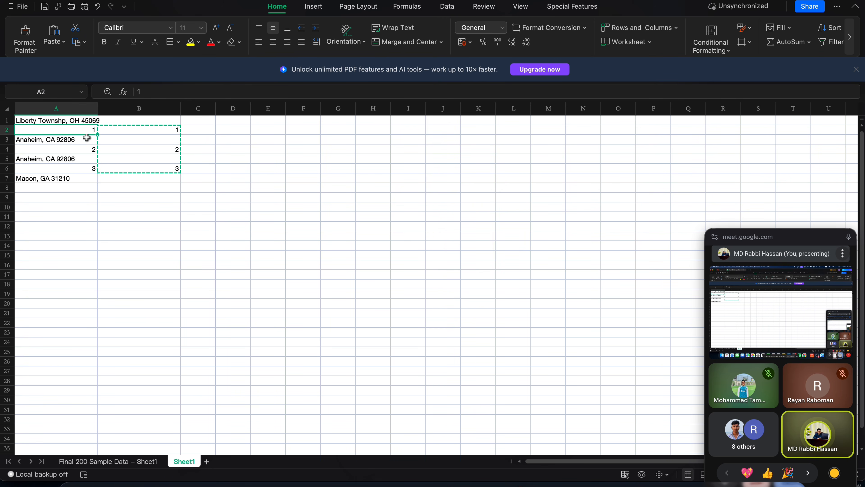
{"action": "left_click", "coordinate": [70, 142]}
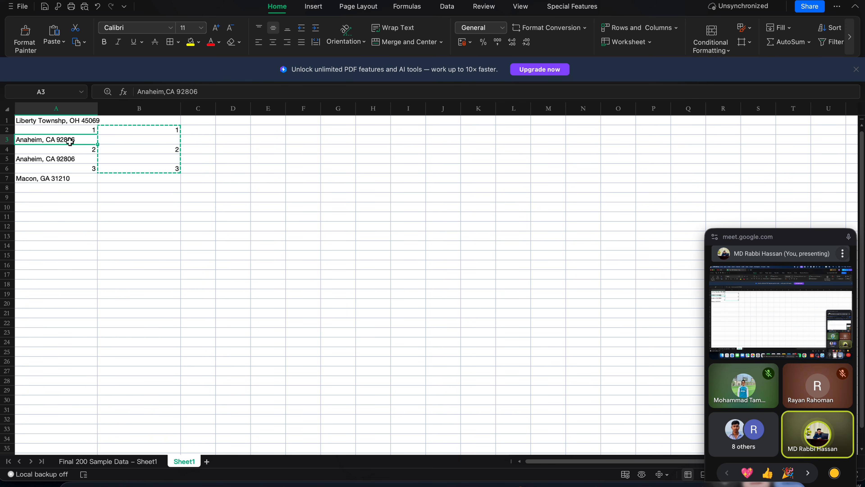
{"action": "left_click", "coordinate": [68, 158]}
{"action": "left_click", "coordinate": [70, 177]}
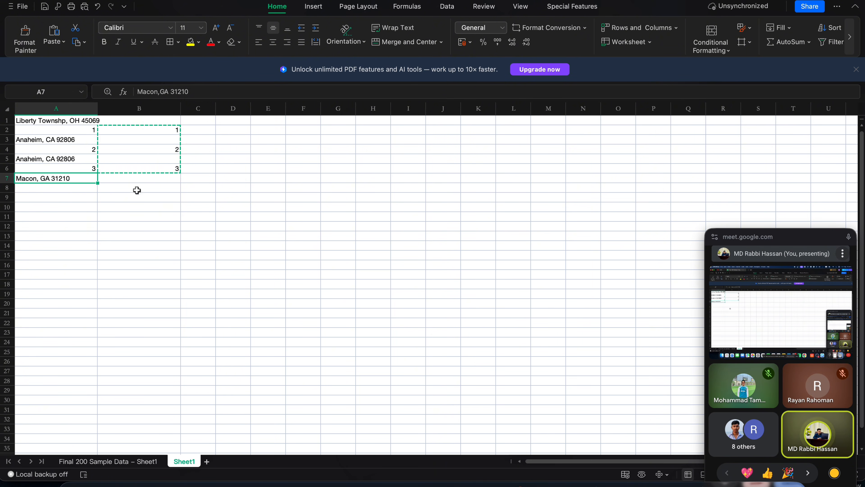
{"action": "left_click", "coordinate": [63, 120]}
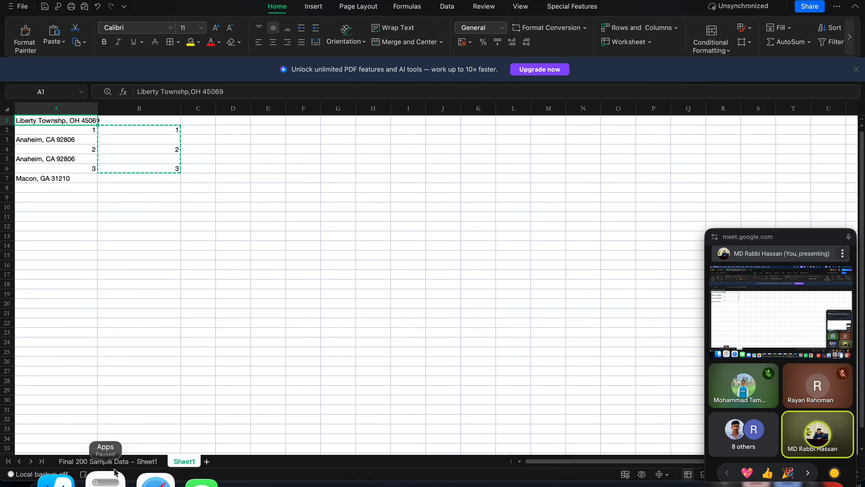
- Widen the Number column C on the Final 200 Sample Data sheet so its full numbers fit
{"action": "left_click", "coordinate": [109, 460]}
{"action": "left_click", "coordinate": [111, 109]}
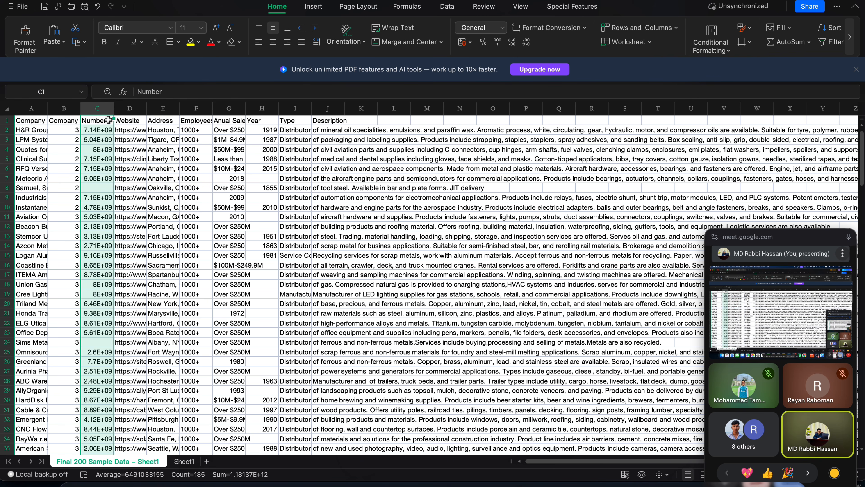
{"action": "left_click_drag", "start_coordinate": [114, 109], "coordinate": [195, 108]}
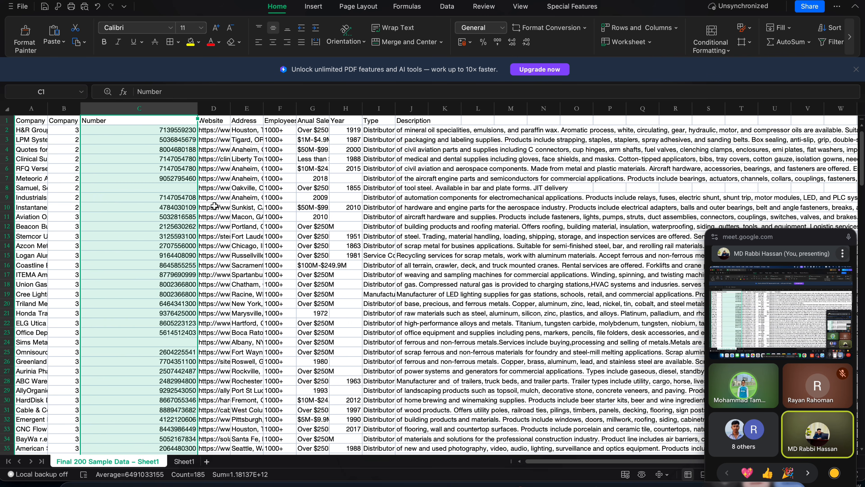
{"action": "scroll", "coordinate": [214, 206], "scroll_direction": "down", "scroll_amount": 1}
{"action": "scroll", "coordinate": [252, 184], "scroll_direction": "up", "scroll_amount": 1}
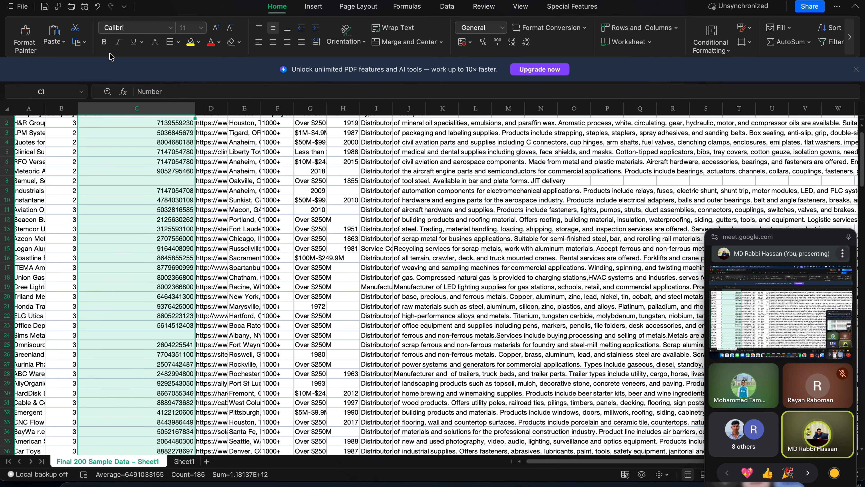
- Create a new blank spreadsheet and widen its columns A and B
{"action": "key", "text": "super+n"}
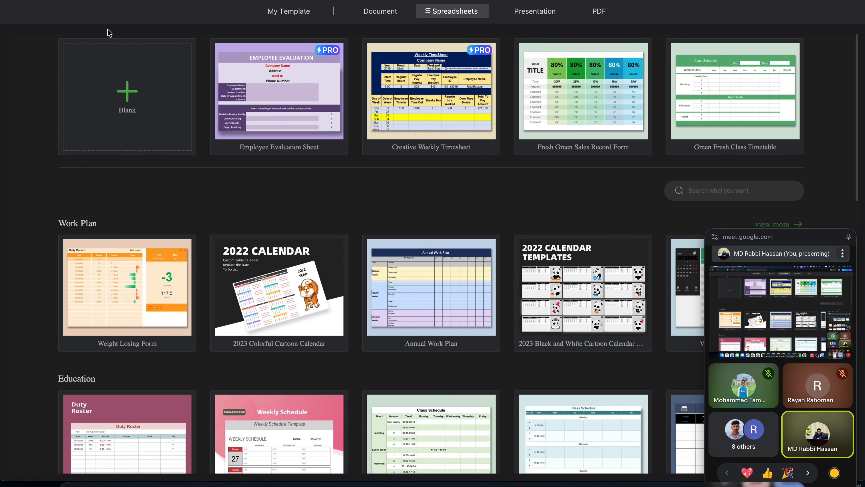
{"action": "mouse_move", "coordinate": [643, 155]}
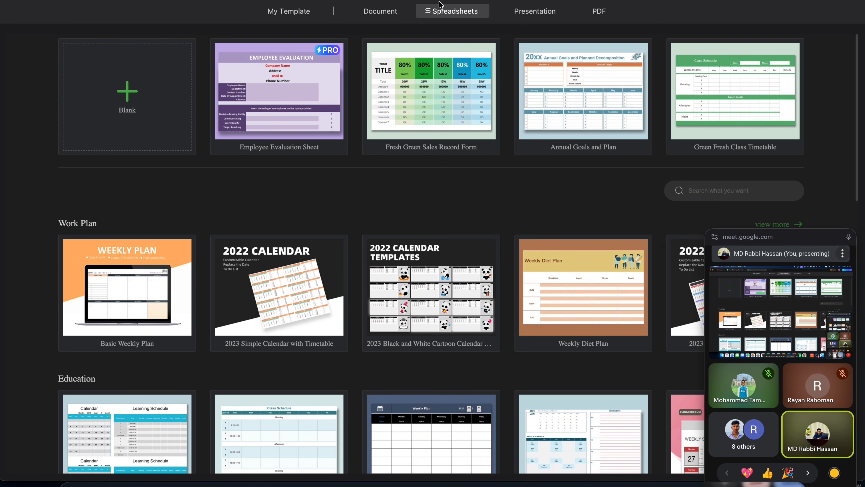
{"action": "left_click", "coordinate": [377, 11]}
{"action": "left_click", "coordinate": [452, 14]}
{"action": "left_click", "coordinate": [145, 112]}
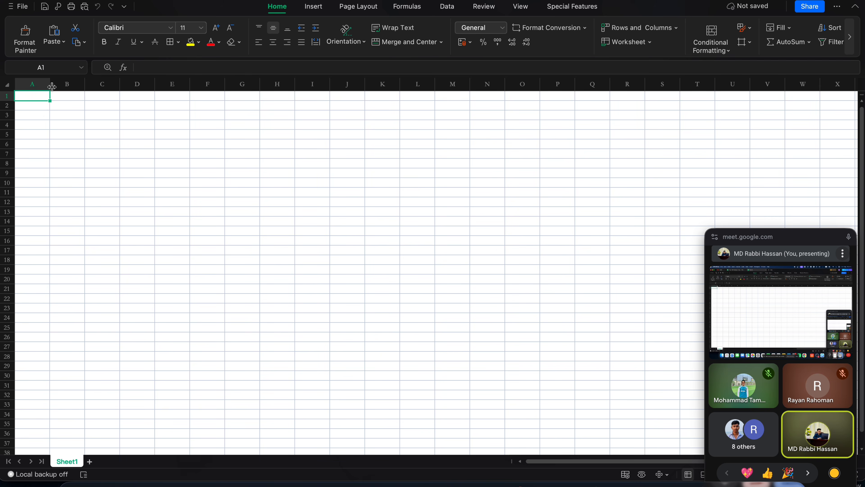
{"action": "left_click_drag", "start_coordinate": [50, 84], "coordinate": [288, 136]}
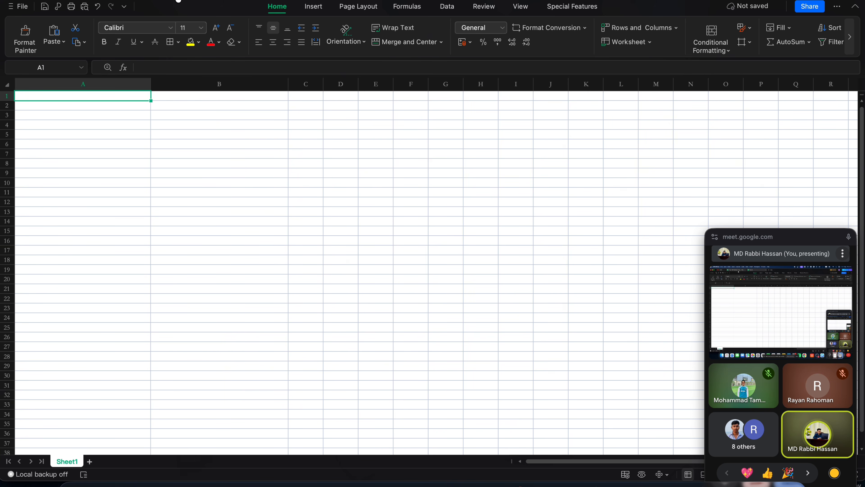
- Switch to Google Chrome and bring up the Google Meet call page
{"action": "left_click", "coordinate": [179, 1]}
{"action": "key", "text": "ctrl+Tab"}
{"action": "mouse_move", "coordinate": [576, 476]}
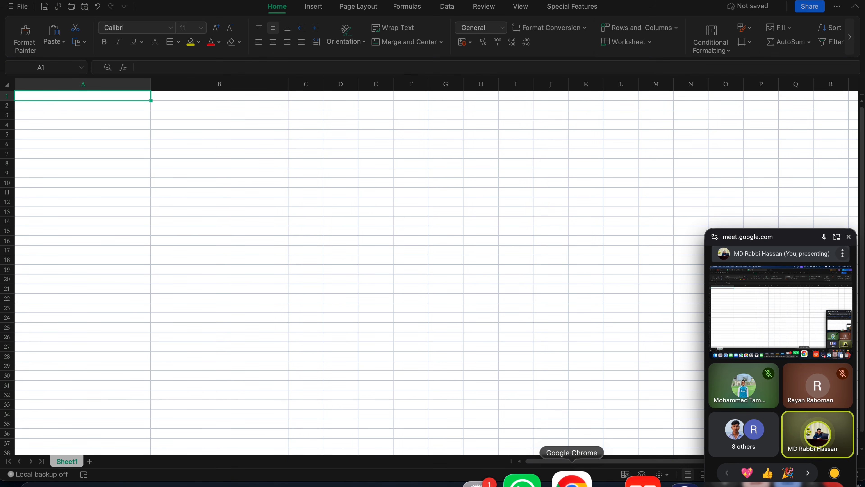
{"action": "left_click", "coordinate": [571, 478]}
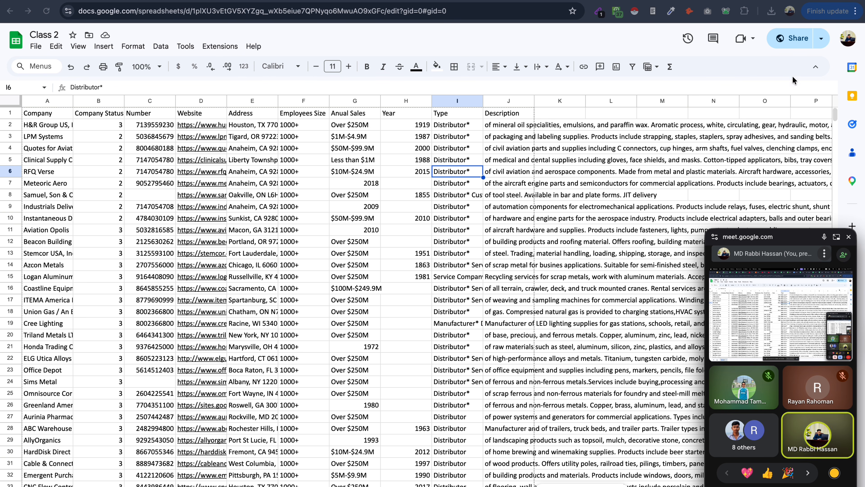
{"action": "key", "text": "ctrl+Tab"}
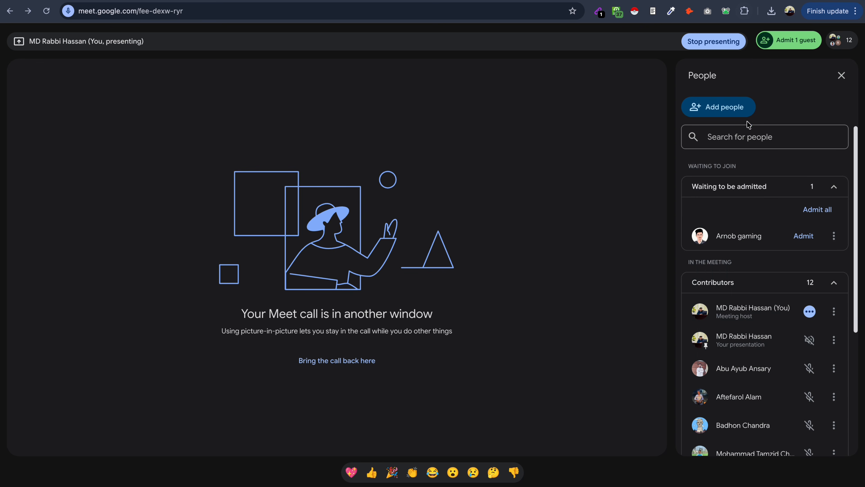
- Admit the waiting guest to the Meet call and return to the Class 2 spreadsheet
{"action": "left_click", "coordinate": [802, 236]}
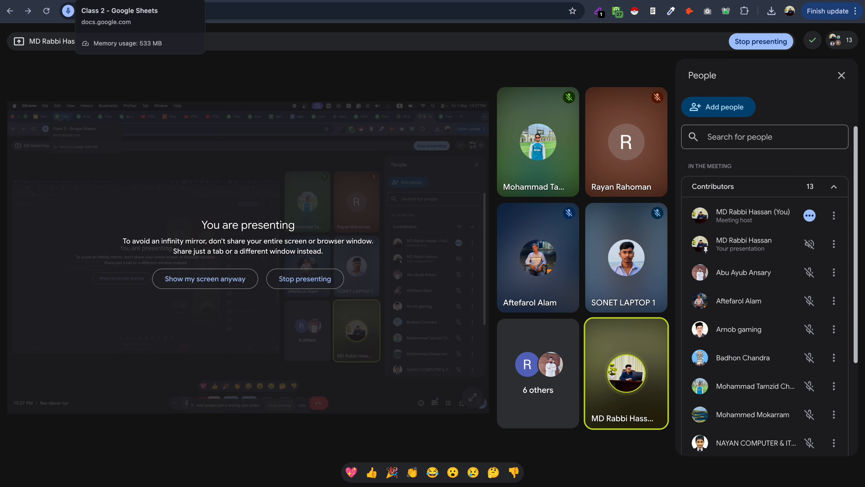
{"action": "left_click", "coordinate": [55, 5]}
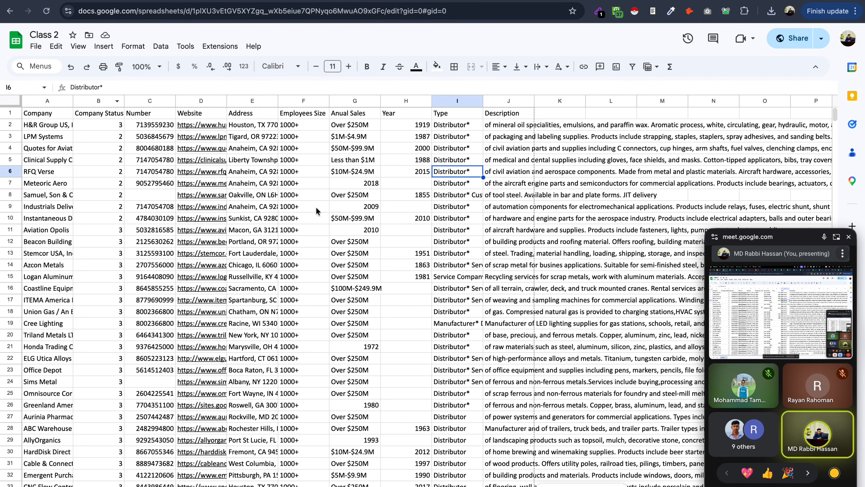
- Download the Class 2 spreadsheet as a Microsoft Excel (.xlsx) file and open the downloaded Class 2.xlsx
{"action": "left_click", "coordinate": [36, 46]}
{"action": "mouse_move", "coordinate": [98, 173]}
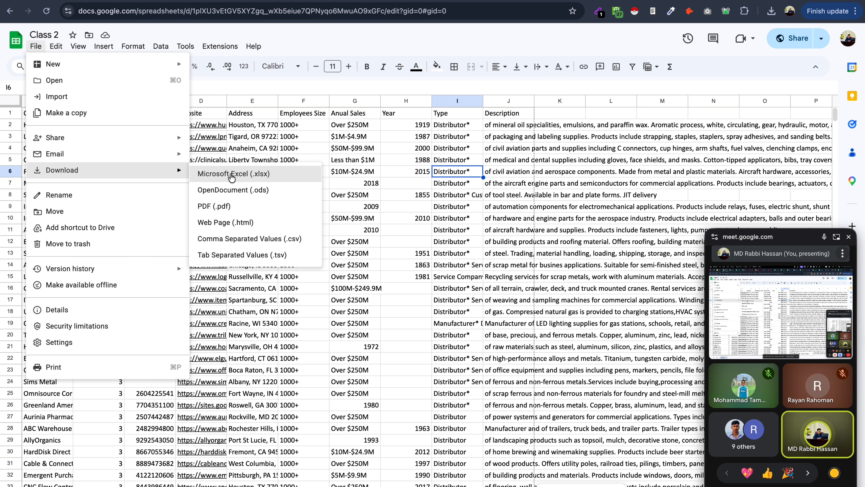
{"action": "left_click", "coordinate": [232, 176]}
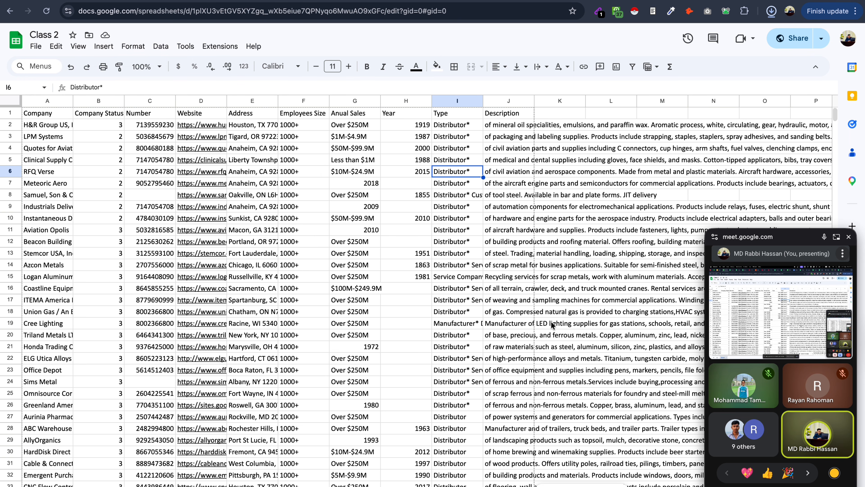
{"action": "scroll", "coordinate": [596, 238], "scroll_direction": "right", "scroll_amount": 1}
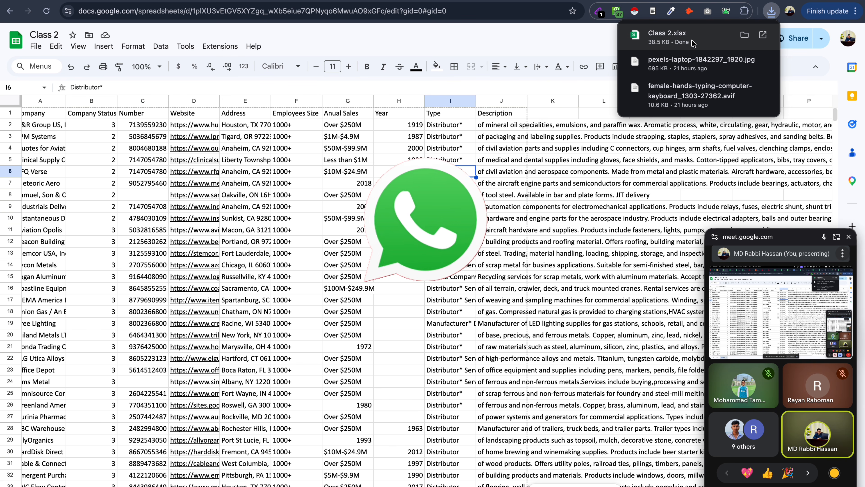
{"action": "left_click", "coordinate": [693, 44]}
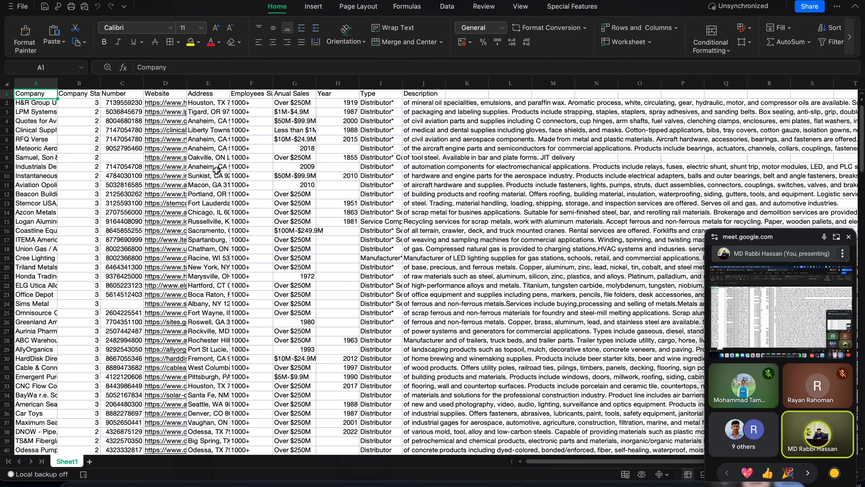
- Look over the opened workbook, select its whole data range, and switch back to the Class 2 spreadsheet in Google Chrome
{"action": "left_click_drag", "start_coordinate": [217, 167], "coordinate": [222, 253]}
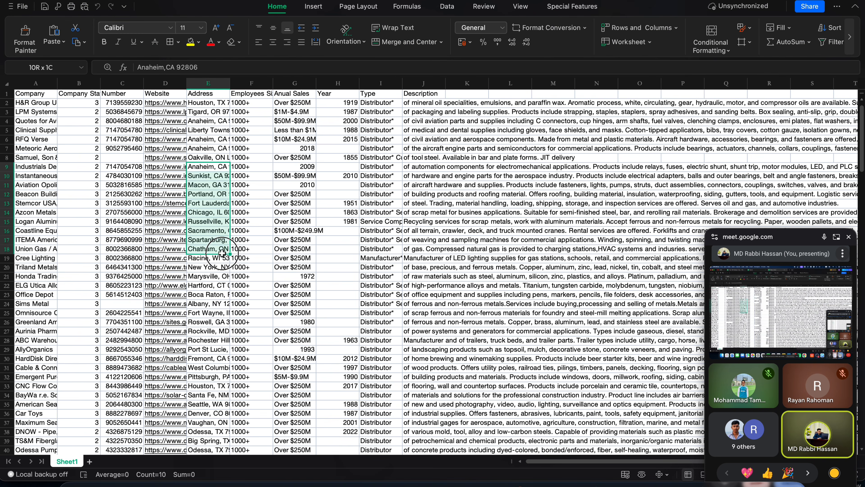
{"action": "scroll", "coordinate": [341, 310], "scroll_direction": "down", "scroll_amount": 5}
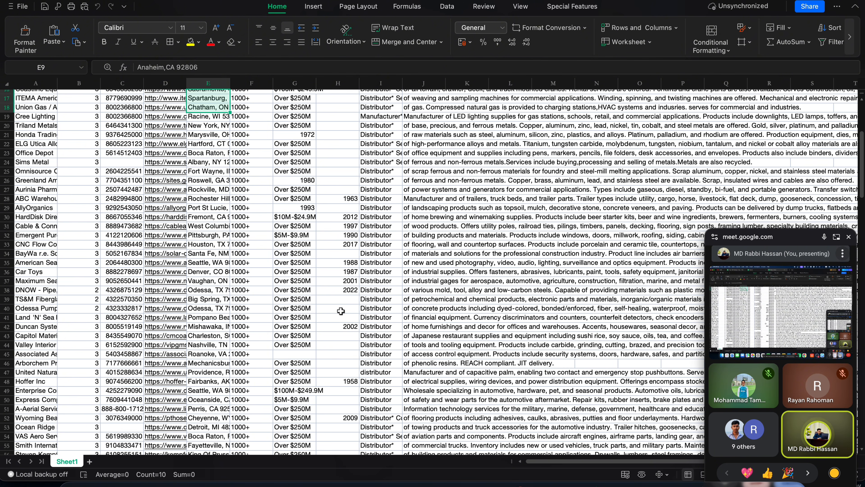
{"action": "scroll", "coordinate": [340, 310], "scroll_direction": "up", "scroll_amount": 2}
{"action": "key", "text": "ctrl+a"}
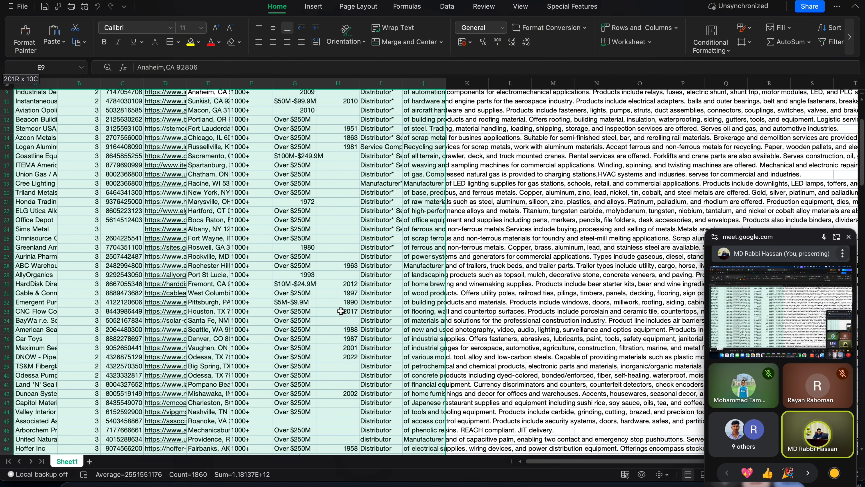
{"action": "mouse_move", "coordinate": [574, 478]}
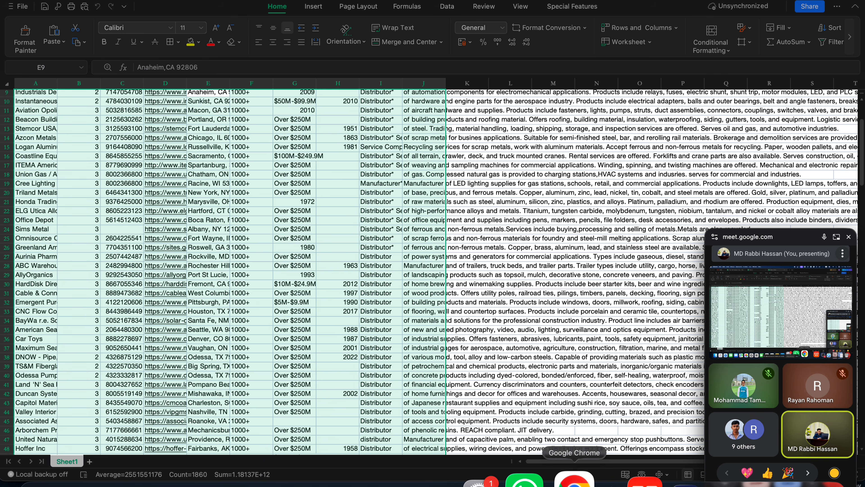
{"action": "left_click", "coordinate": [574, 478]}
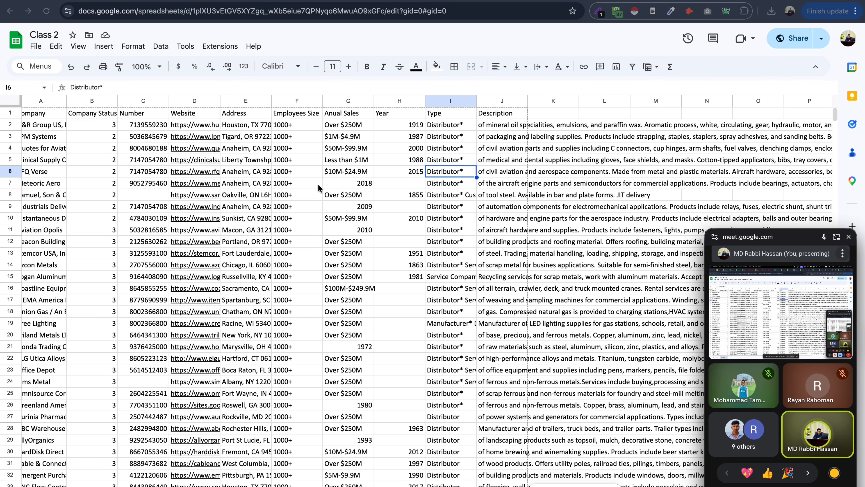
{"action": "scroll", "coordinate": [328, 189], "scroll_direction": "left", "scroll_amount": 1}
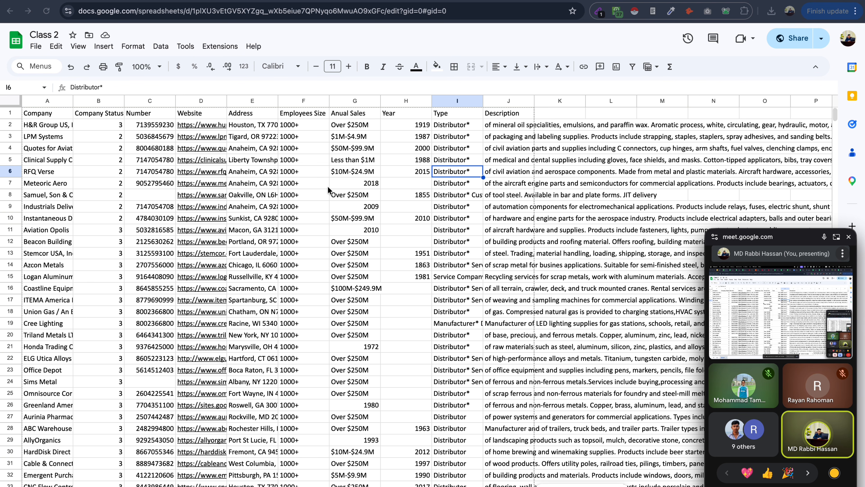
{"action": "scroll", "coordinate": [328, 190], "scroll_direction": "right", "scroll_amount": 1}
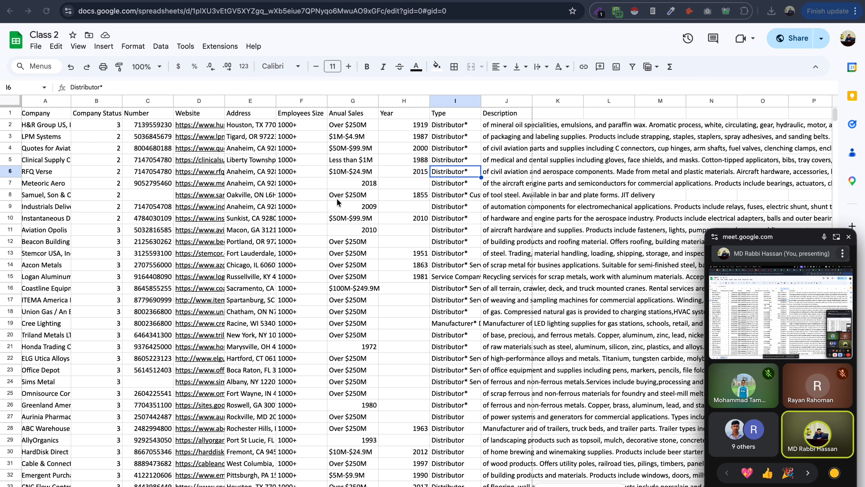
- Open the Find and replace dialog and move it away from the first data columns
{"action": "left_click", "coordinate": [55, 47]}
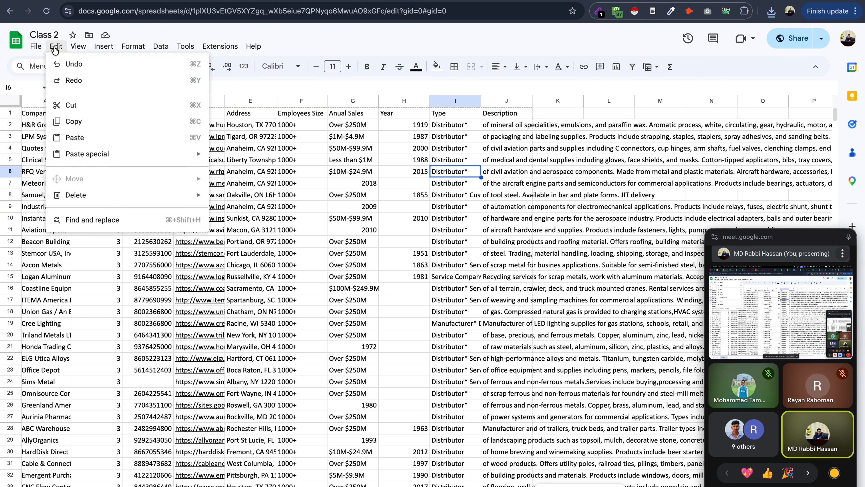
{"action": "left_click", "coordinate": [95, 223]}
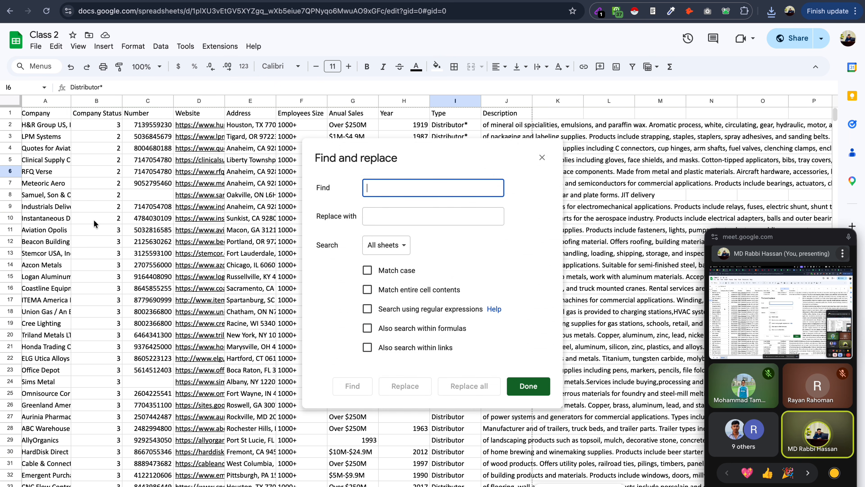
{"action": "left_click_drag", "start_coordinate": [446, 160], "coordinate": [581, 108]}
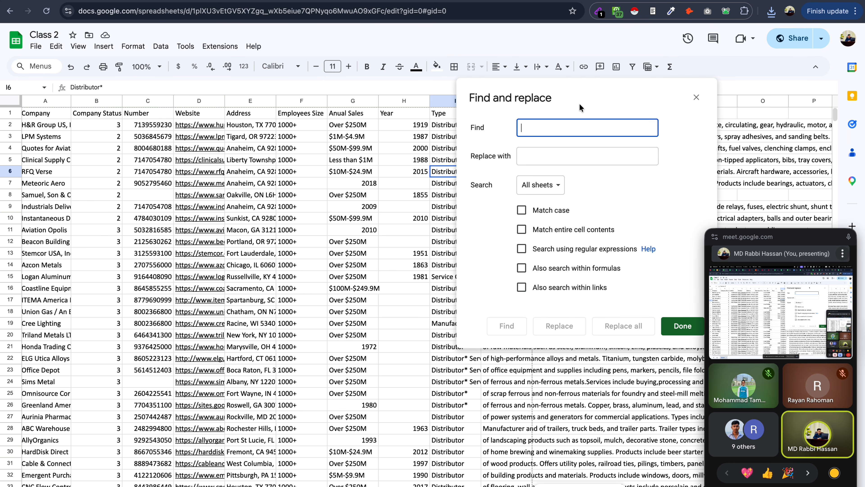
- Copy the company name LifeWay from cell A168 and leave the cell's editing mode
{"action": "scroll", "coordinate": [169, 333], "scroll_direction": "down", "scroll_amount": 15}
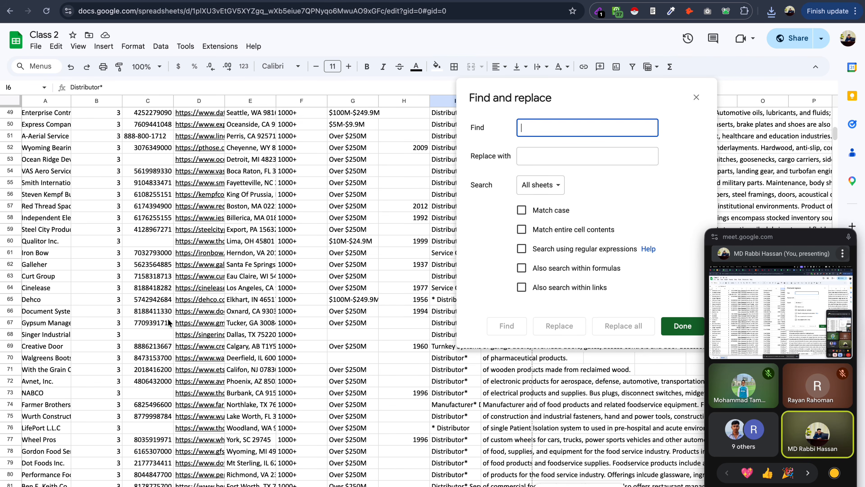
{"action": "scroll", "coordinate": [88, 247], "scroll_direction": "down", "scroll_amount": 5}
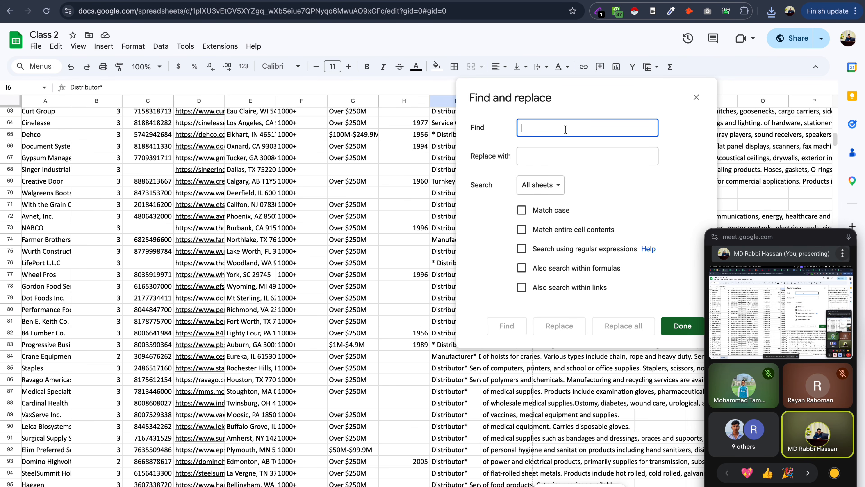
{"action": "scroll", "coordinate": [299, 269], "scroll_direction": "down", "scroll_amount": 18}
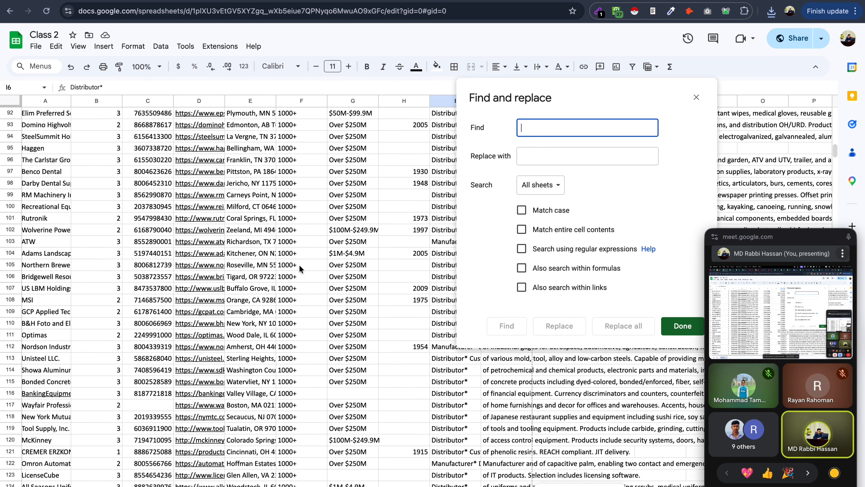
{"action": "scroll", "coordinate": [300, 269], "scroll_direction": "down", "scroll_amount": 11}
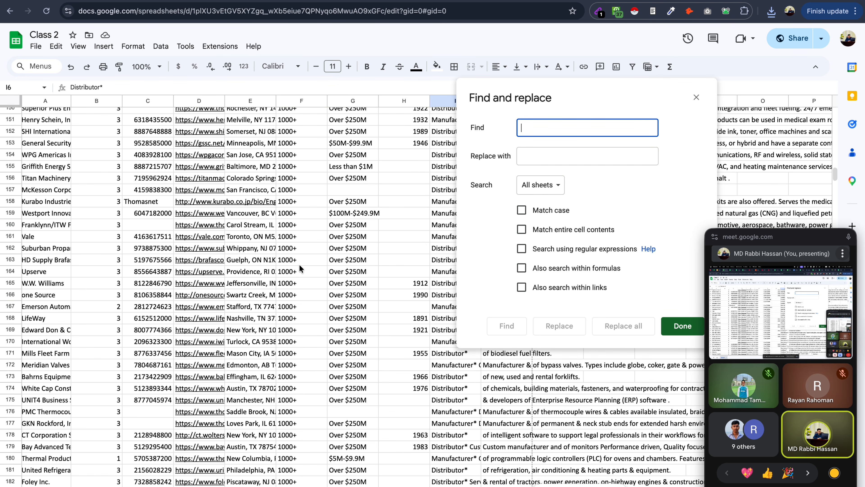
{"action": "scroll", "coordinate": [299, 269], "scroll_direction": "down", "scroll_amount": 1}
{"action": "left_click", "coordinate": [47, 279]}
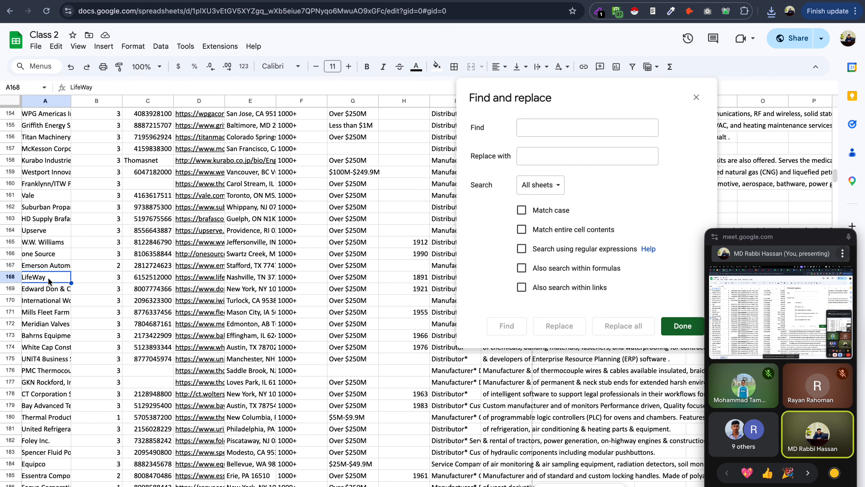
{"action": "double_click", "coordinate": [54, 277]}
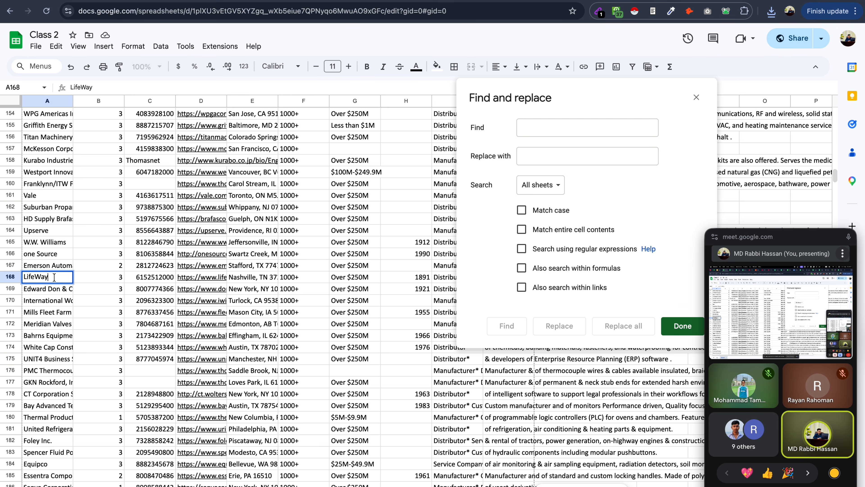
{"action": "double_click", "coordinate": [50, 278]}
{"action": "key", "text": "ctrl+c"}
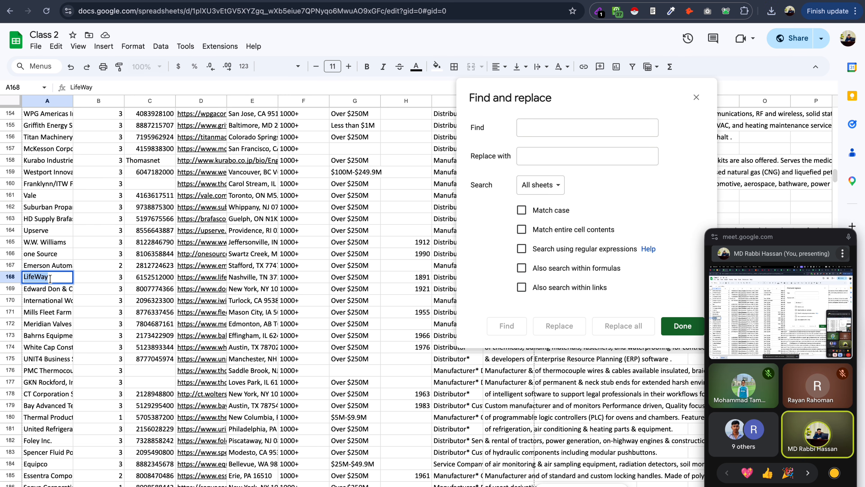
{"action": "left_click", "coordinate": [93, 254]}
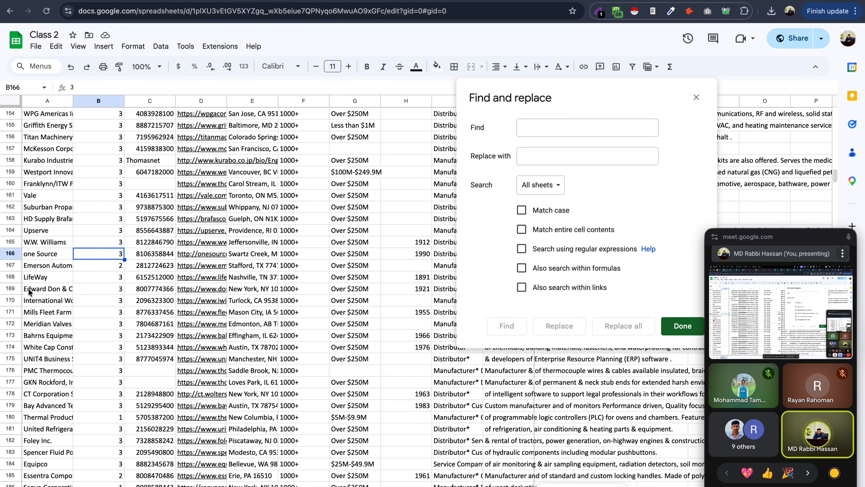
{"action": "left_click", "coordinate": [37, 280]}
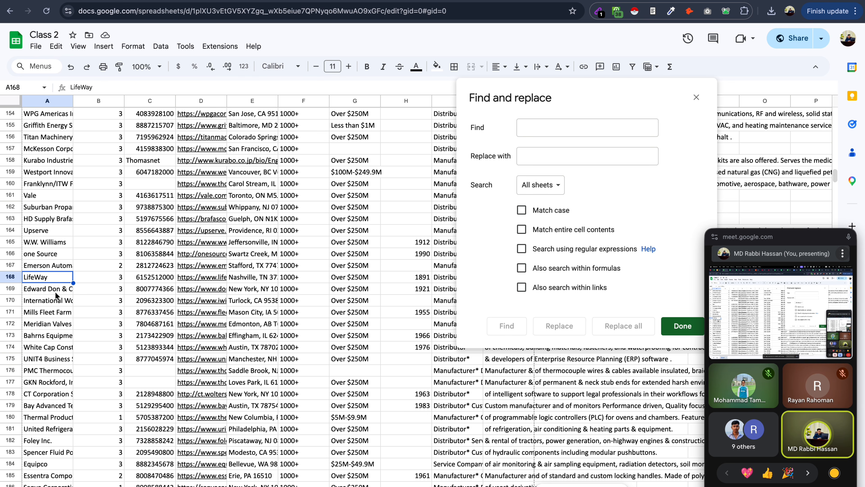
- Close the Find and replace dialog without running a search
{"action": "scroll", "coordinate": [250, 248], "scroll_direction": "up", "scroll_amount": 20}
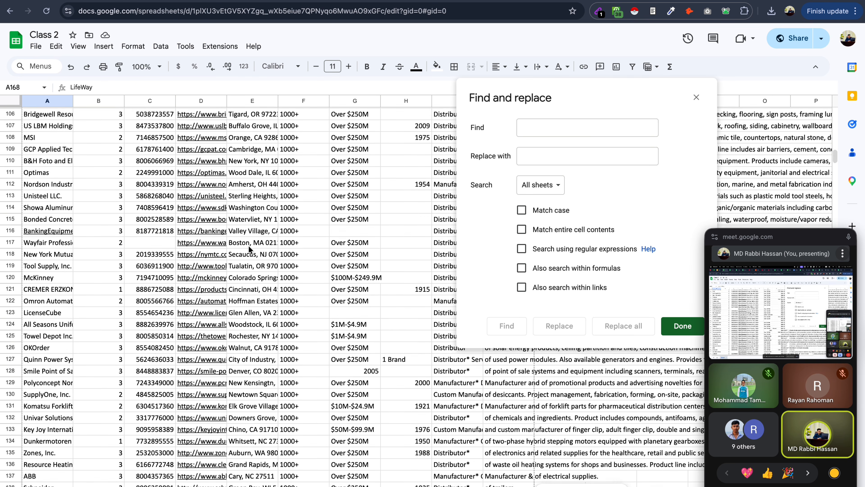
{"action": "scroll", "coordinate": [250, 248], "scroll_direction": "up", "scroll_amount": 7}
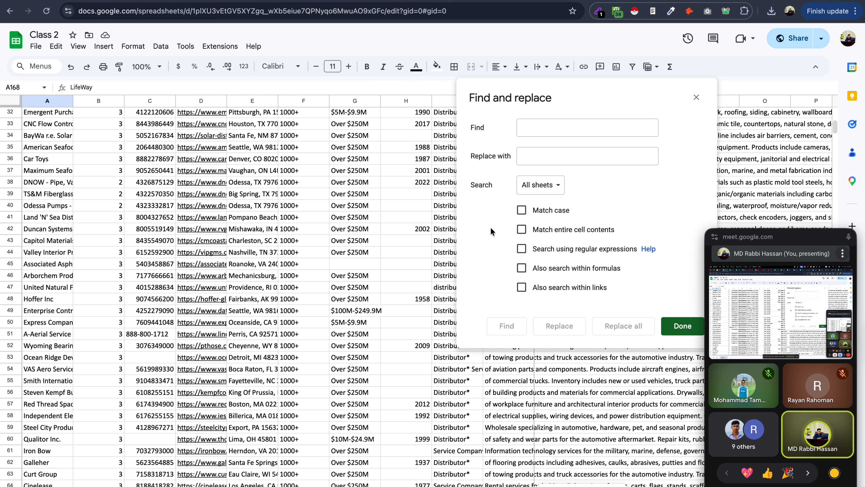
{"action": "left_click", "coordinate": [679, 328]}
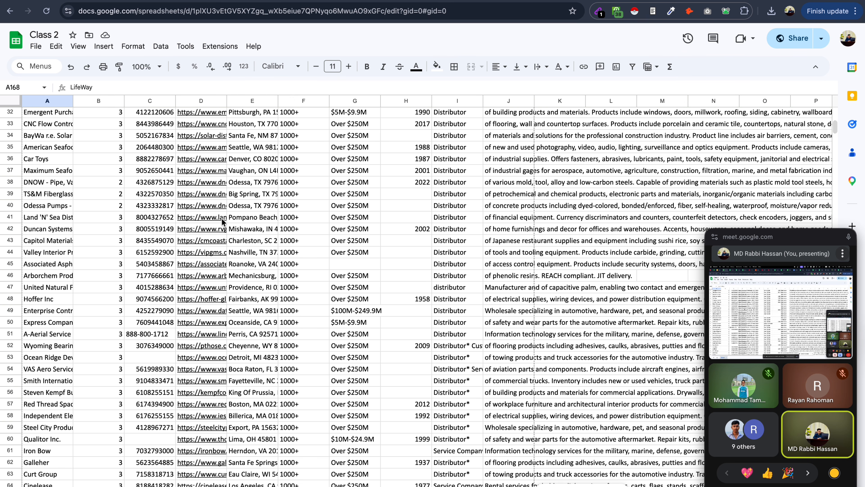
- Search all sheets for the copied text LifeWay with Find and replace
{"action": "scroll", "coordinate": [335, 228], "scroll_direction": "up", "scroll_amount": 8}
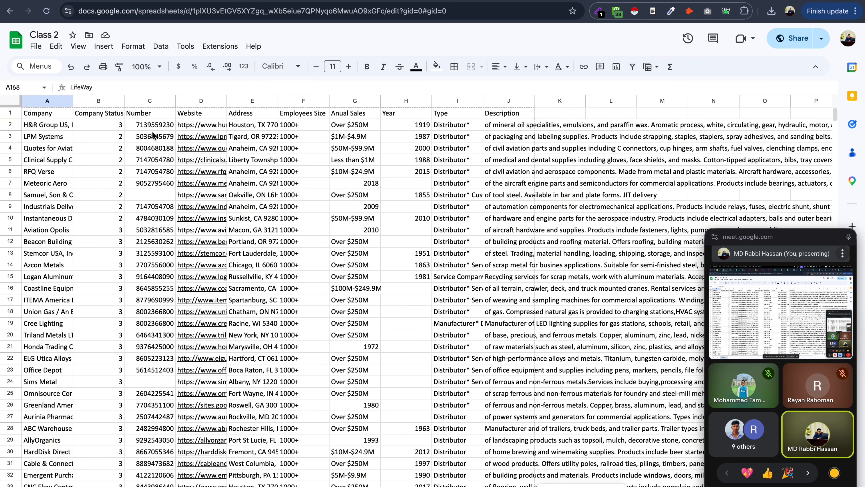
{"action": "left_click", "coordinate": [56, 47]}
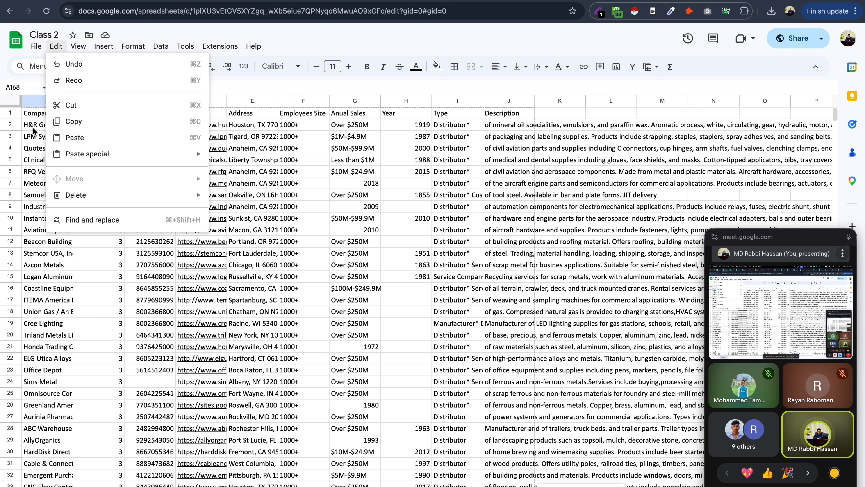
{"action": "left_click", "coordinate": [108, 224]}
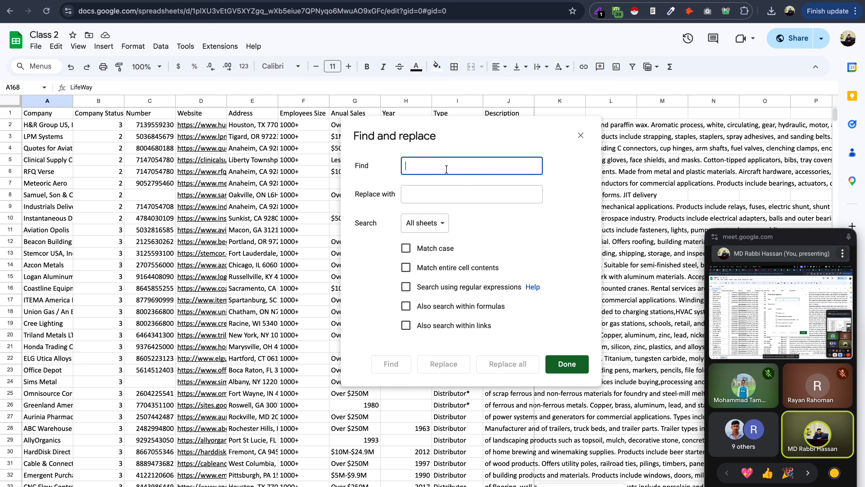
{"action": "key", "text": "ctrl+v"}
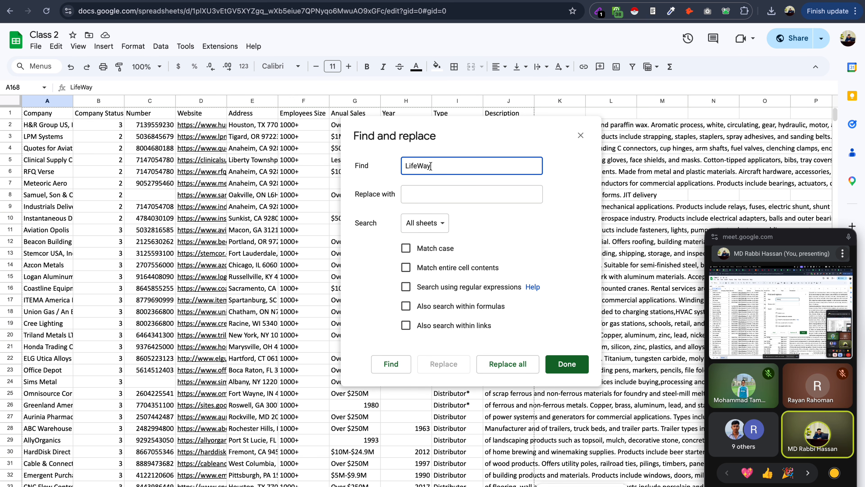
{"action": "left_click_drag", "start_coordinate": [461, 139], "coordinate": [476, 129]}
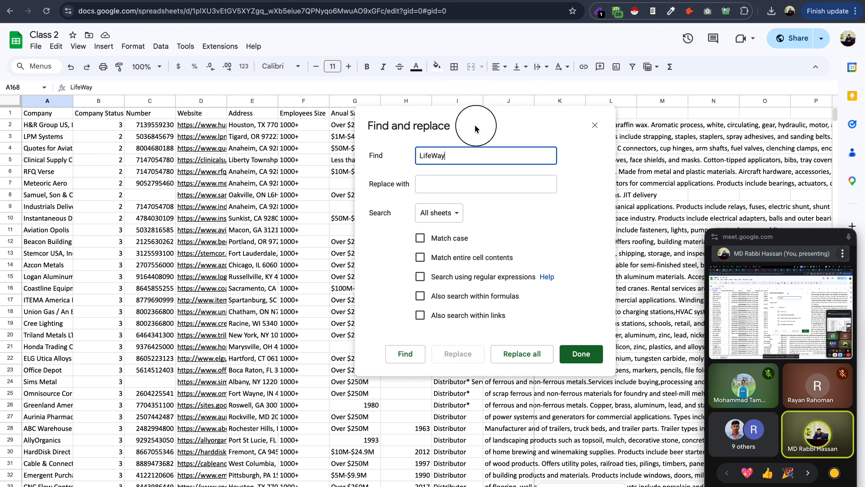
{"action": "left_click", "coordinate": [403, 357]}
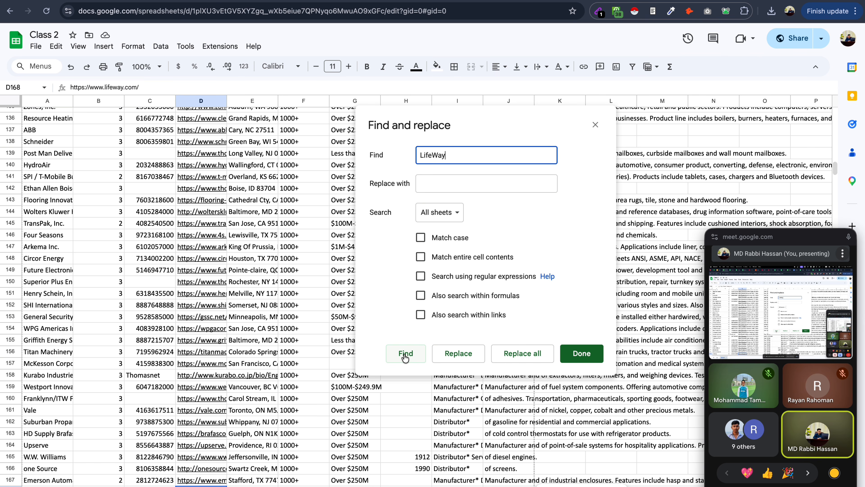
{"action": "scroll", "coordinate": [189, 333], "scroll_direction": "down", "scroll_amount": 5}
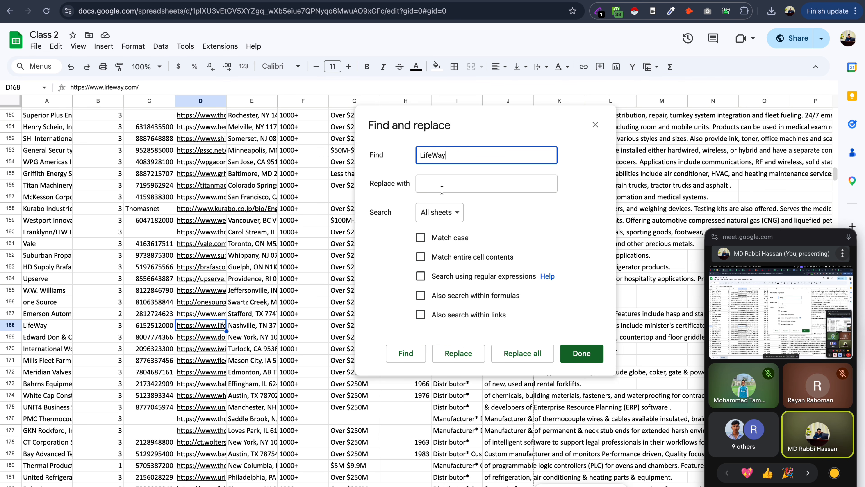
- Replace LifeWay with sample across all sheets, first a single match and then all remaining matches, and close the Find and replace dialog
{"action": "left_click", "coordinate": [445, 183]}
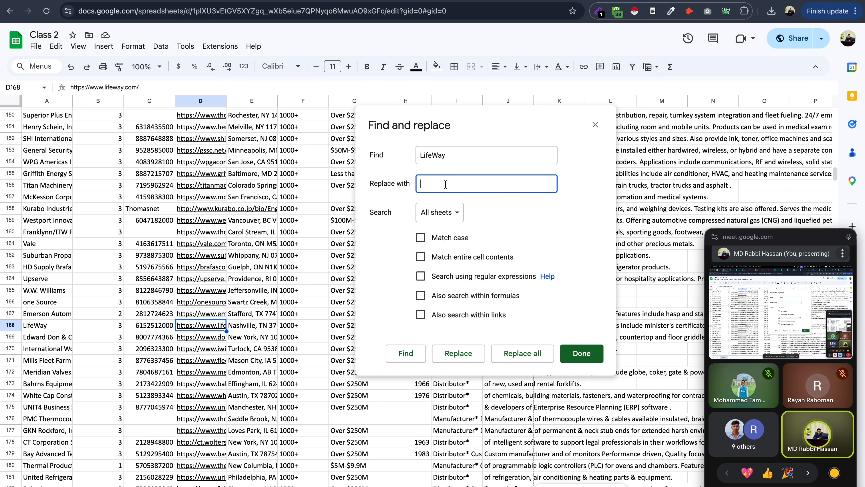
{"action": "type", "text": "sample"}
{"action": "left_click", "coordinate": [435, 154]}
{"action": "left_click", "coordinate": [429, 186]}
{"action": "left_click", "coordinate": [465, 358]}
{"action": "left_click", "coordinate": [465, 357]}
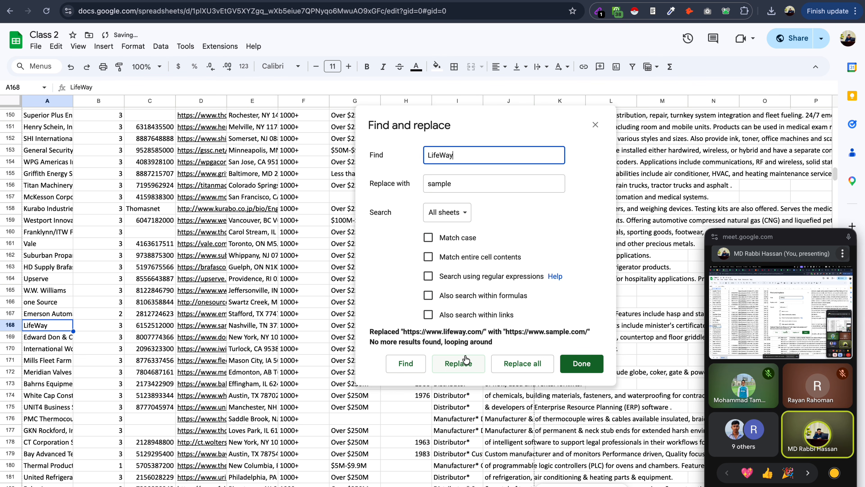
{"action": "left_click", "coordinate": [523, 364]}
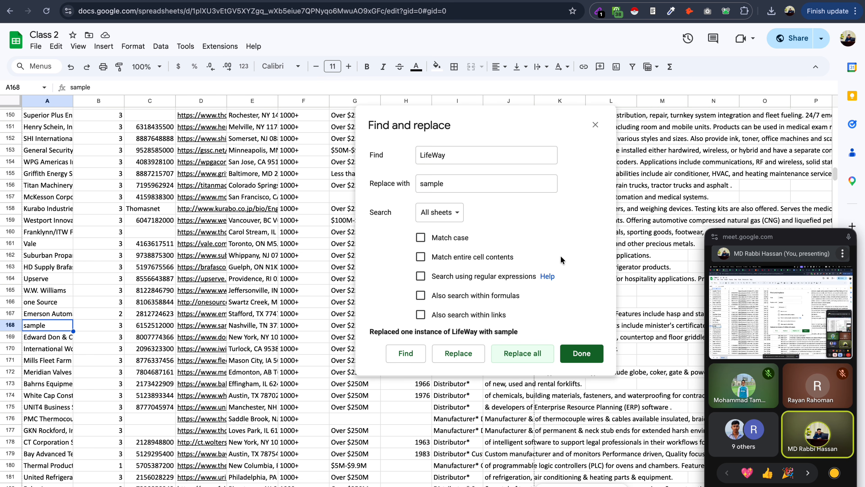
{"action": "left_click", "coordinate": [580, 354]}
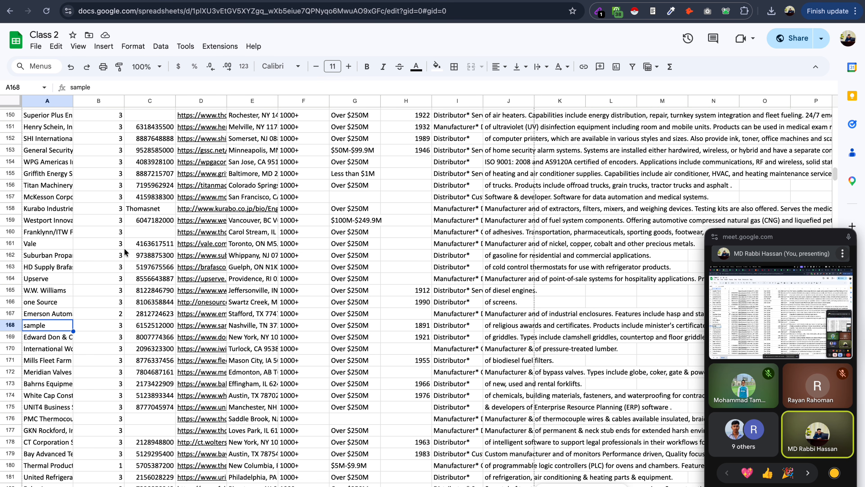
- Look over the available row and column freeze options and dismiss them without choosing one
{"action": "scroll", "coordinate": [124, 251], "scroll_direction": "up", "scroll_amount": 15}
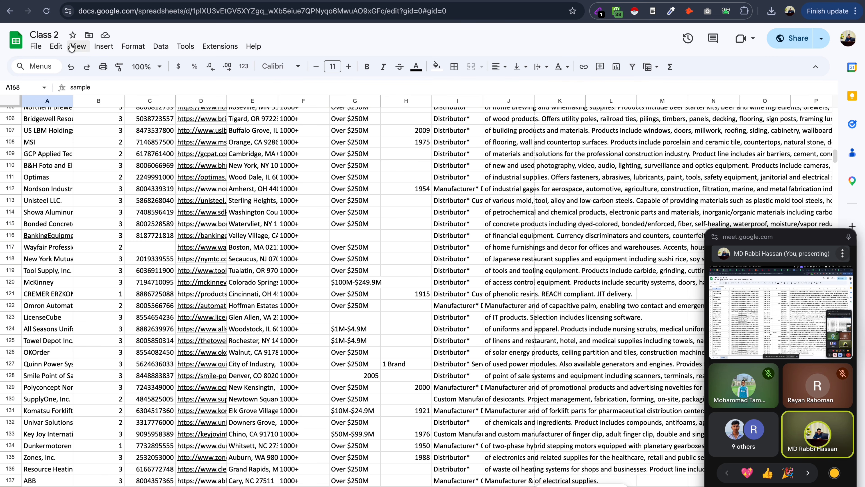
{"action": "left_click", "coordinate": [57, 47]}
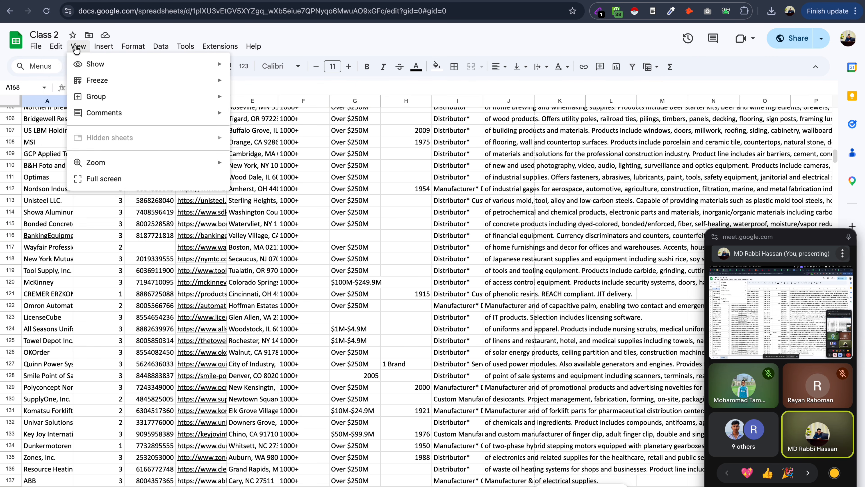
{"action": "mouse_move", "coordinate": [34, 50]}
{"action": "mouse_move", "coordinate": [122, 49]}
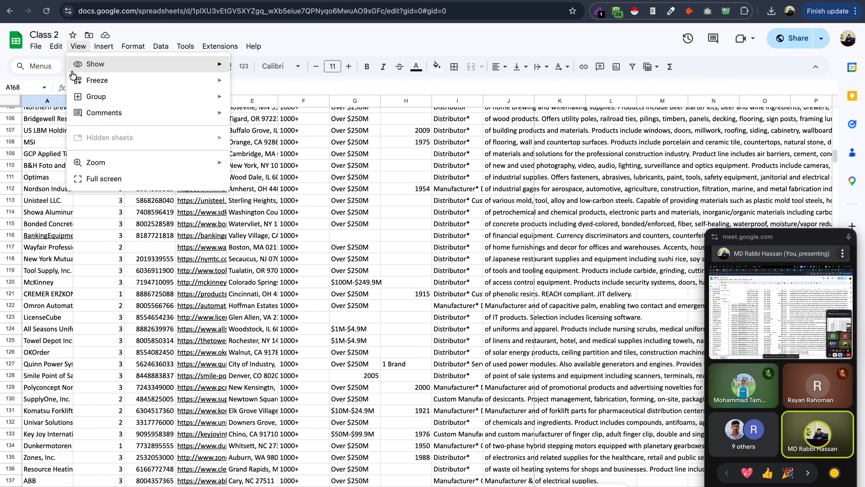
{"action": "mouse_move", "coordinate": [98, 88]}
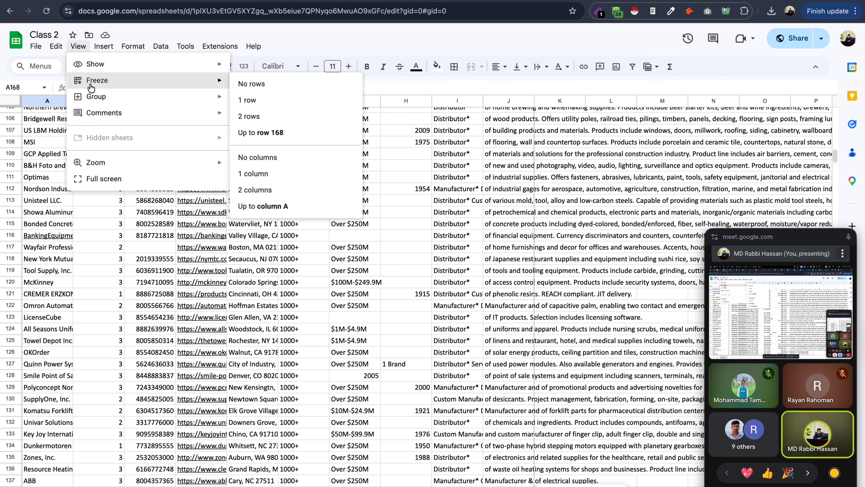
{"action": "scroll", "coordinate": [128, 298], "scroll_direction": "up", "scroll_amount": 15}
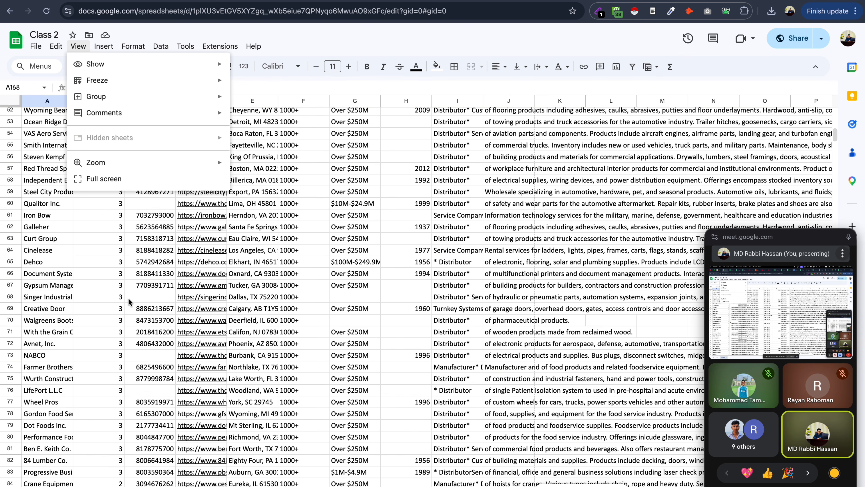
{"action": "left_click", "coordinate": [450, 253]}
- Browse the company list down to its last rows to check how entries read without the column headings in view
{"action": "scroll", "coordinate": [395, 249], "scroll_direction": "down", "scroll_amount": 18}
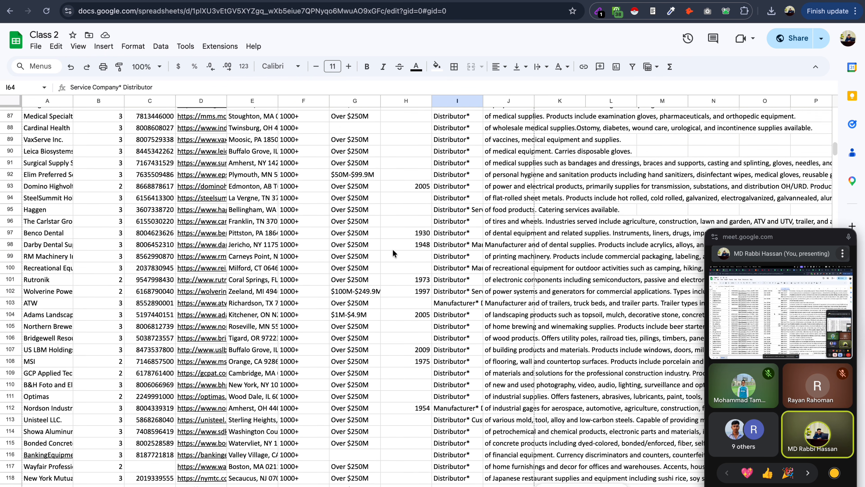
{"action": "scroll", "coordinate": [392, 252], "scroll_direction": "down", "scroll_amount": 8}
{"action": "scroll", "coordinate": [394, 249], "scroll_direction": "down", "scroll_amount": 20}
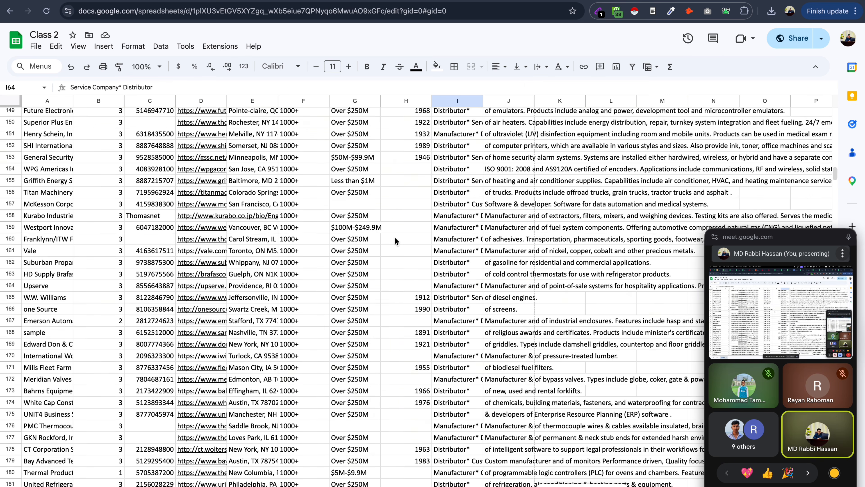
{"action": "scroll", "coordinate": [394, 240], "scroll_direction": "up", "scroll_amount": 20}
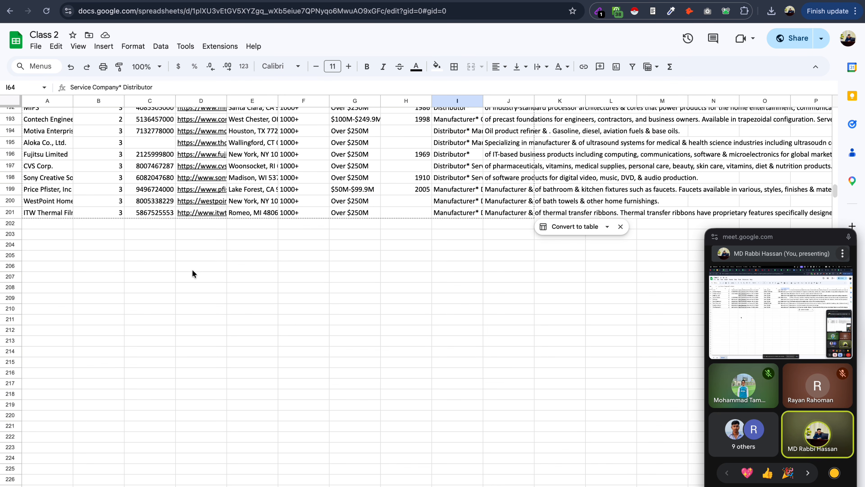
{"action": "scroll", "coordinate": [189, 269], "scroll_direction": "down", "scroll_amount": 2}
{"action": "left_click", "coordinate": [132, 185]}
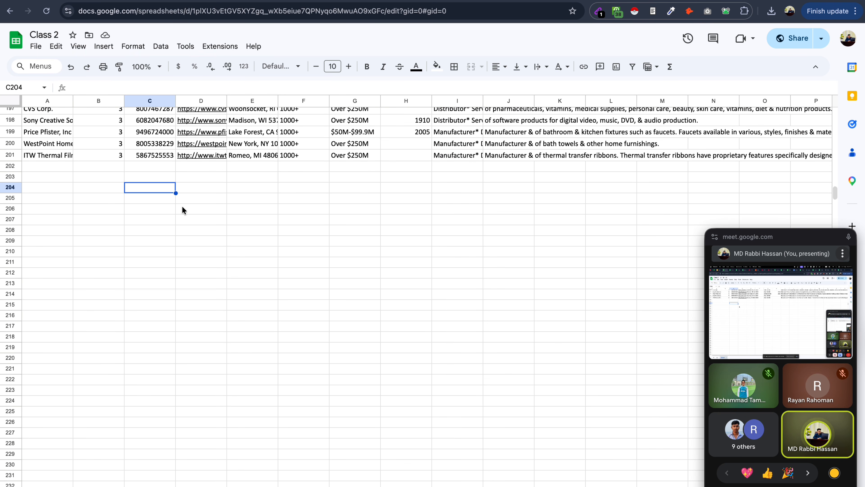
{"action": "scroll", "coordinate": [255, 236], "scroll_direction": "up", "scroll_amount": 5}
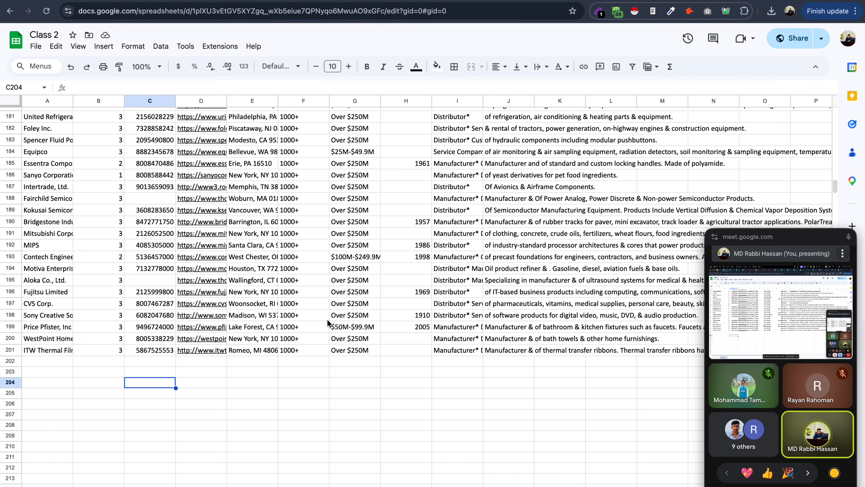
{"action": "left_click", "coordinate": [303, 196]}
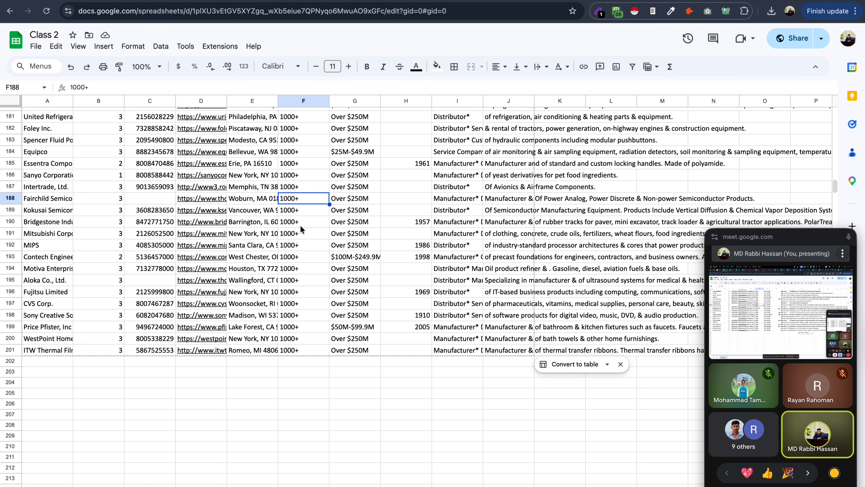
{"action": "left_click", "coordinate": [52, 191]}
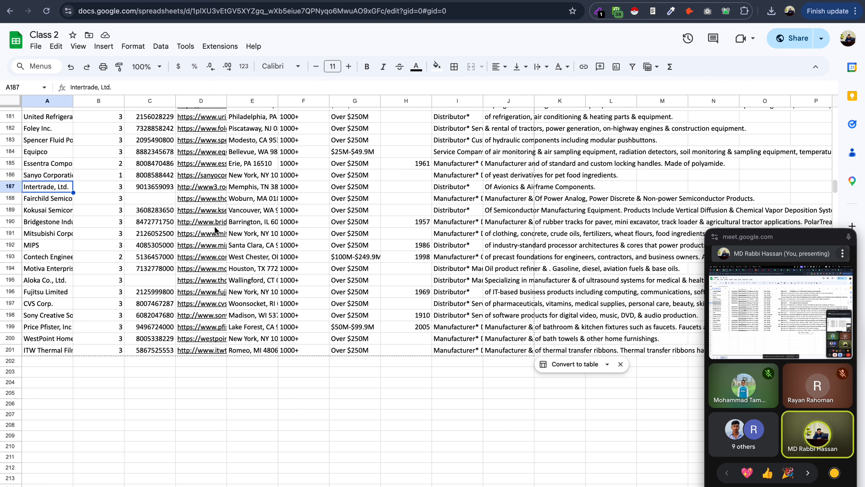
- Freeze row 1, which holds the column headings of the company list
{"action": "scroll", "coordinate": [217, 215], "scroll_direction": "up", "scroll_amount": 20}
{"action": "scroll", "coordinate": [214, 229], "scroll_direction": "up", "scroll_amount": 5}
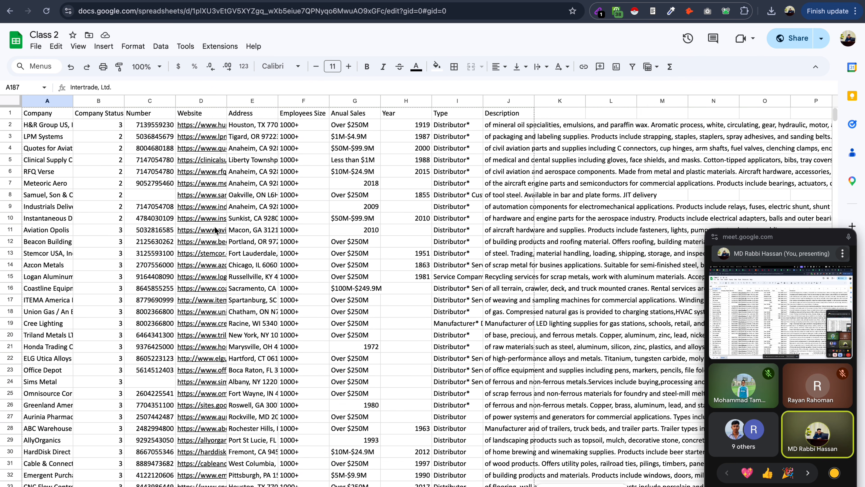
{"action": "left_click", "coordinate": [11, 114]}
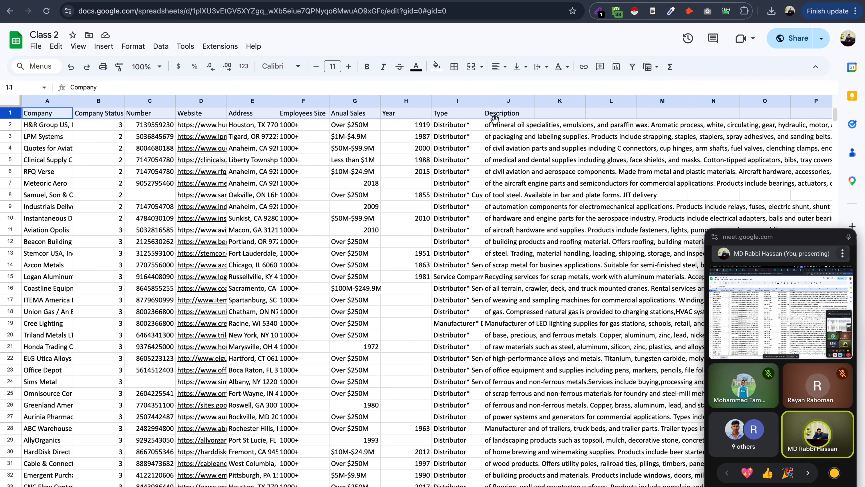
{"action": "left_click", "coordinate": [78, 50]}
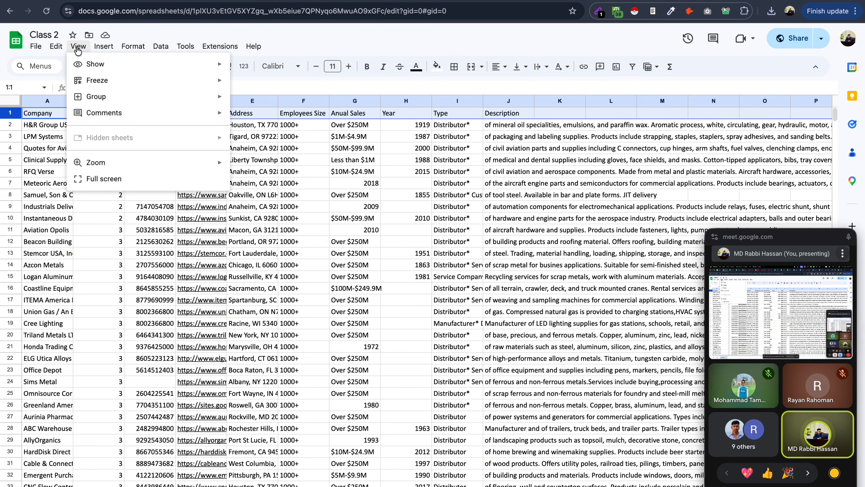
{"action": "mouse_move", "coordinate": [120, 84]}
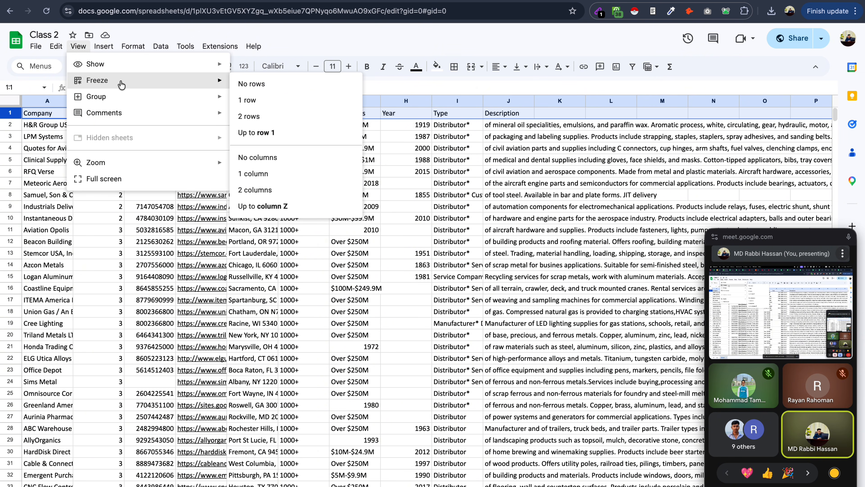
{"action": "left_click", "coordinate": [266, 106]}
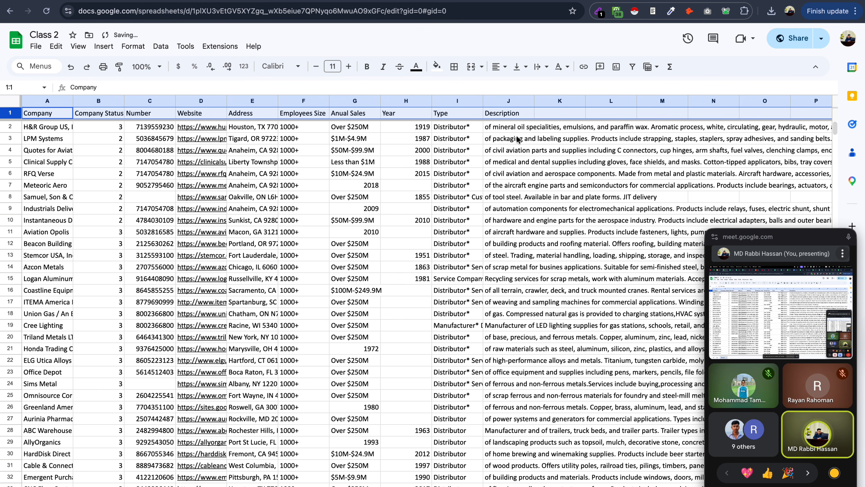
- Enter the test texts fgfth in cell E202 and ww in cell D202, below the last company row
{"action": "scroll", "coordinate": [378, 269], "scroll_direction": "down", "scroll_amount": 5}
{"action": "scroll", "coordinate": [378, 269], "scroll_direction": "down", "scroll_amount": 20}
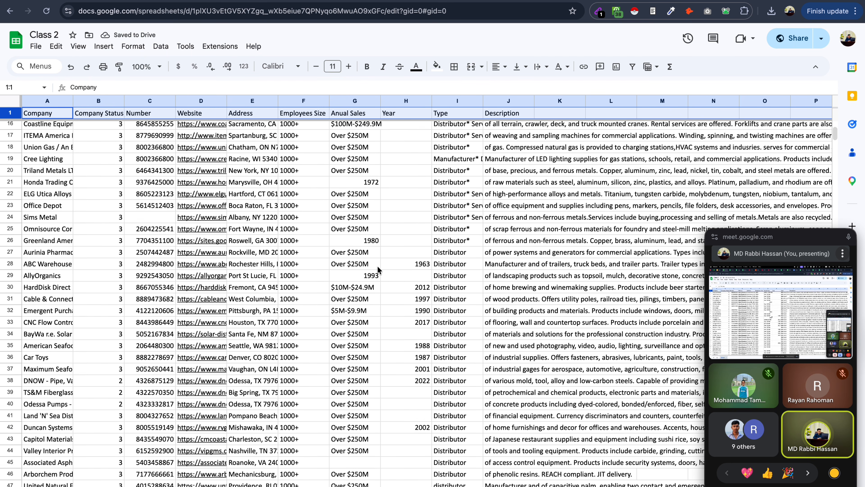
{"action": "scroll", "coordinate": [378, 269], "scroll_direction": "down", "scroll_amount": 2}
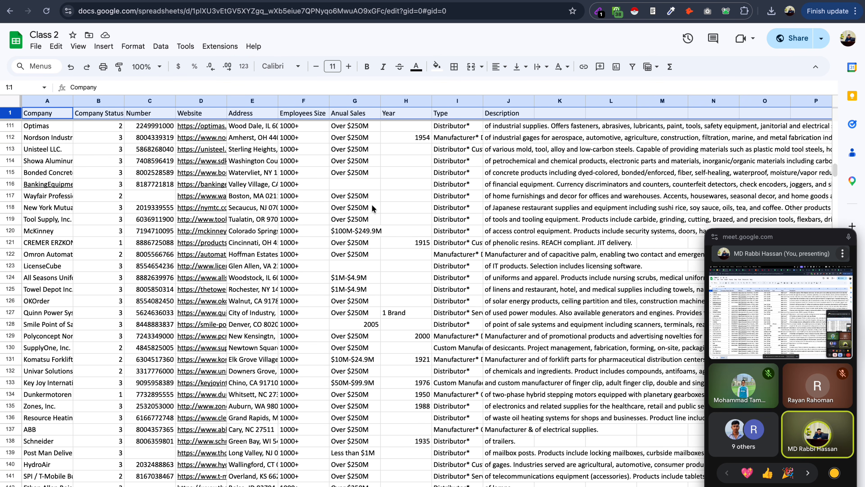
{"action": "scroll", "coordinate": [385, 217], "scroll_direction": "down", "scroll_amount": 20}
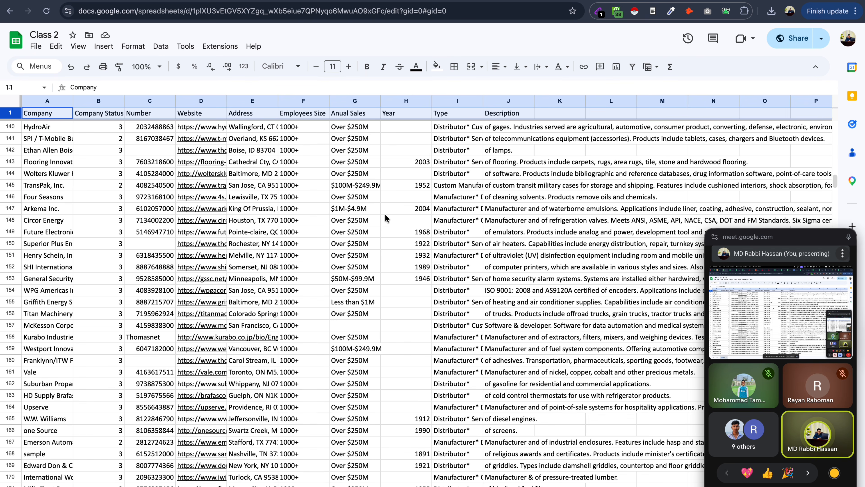
{"action": "scroll", "coordinate": [385, 217], "scroll_direction": "up", "scroll_amount": 5}
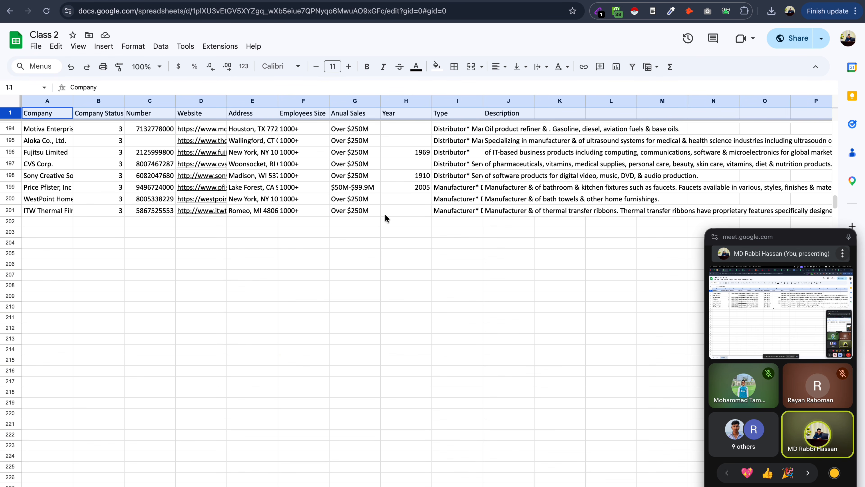
{"action": "left_click", "coordinate": [250, 222]}
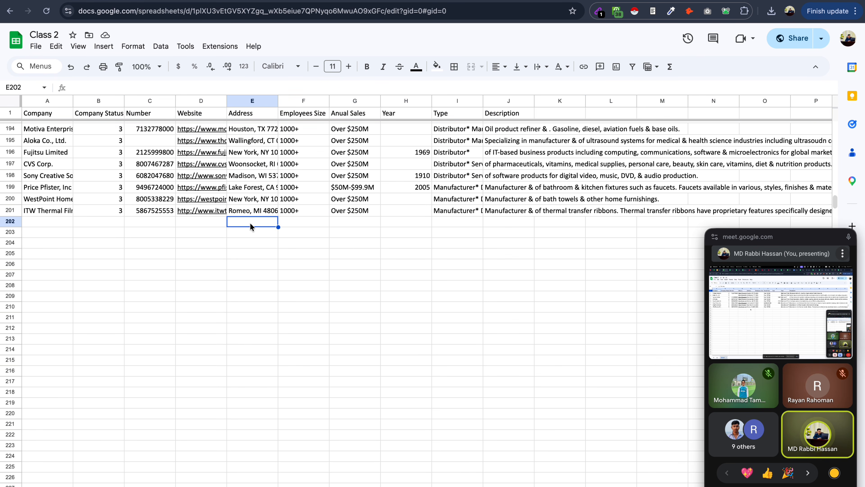
{"action": "type", "text": "fgfth"}
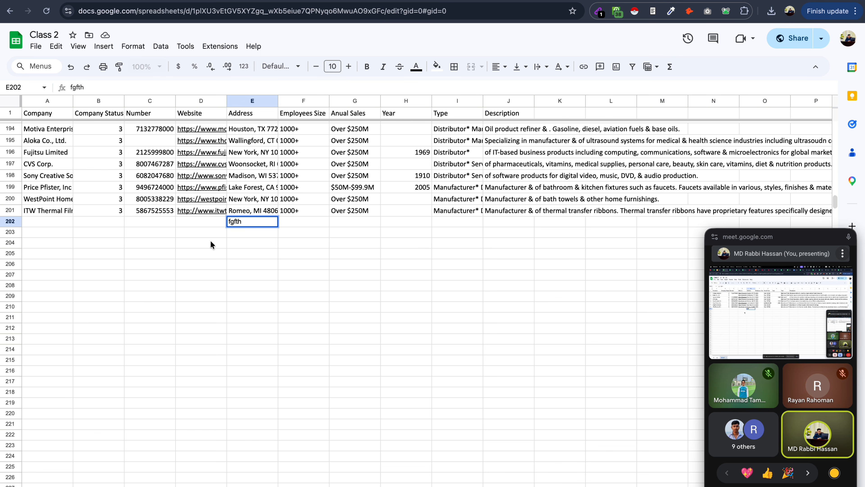
{"action": "double_click", "coordinate": [203, 222]}
{"action": "type", "text": "ww"}
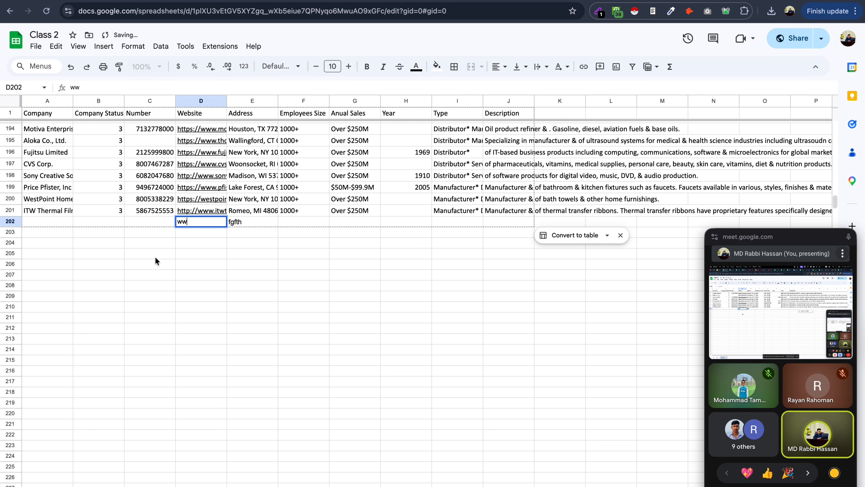
{"action": "key", "text": "Return"}
{"action": "left_click", "coordinate": [102, 222]}
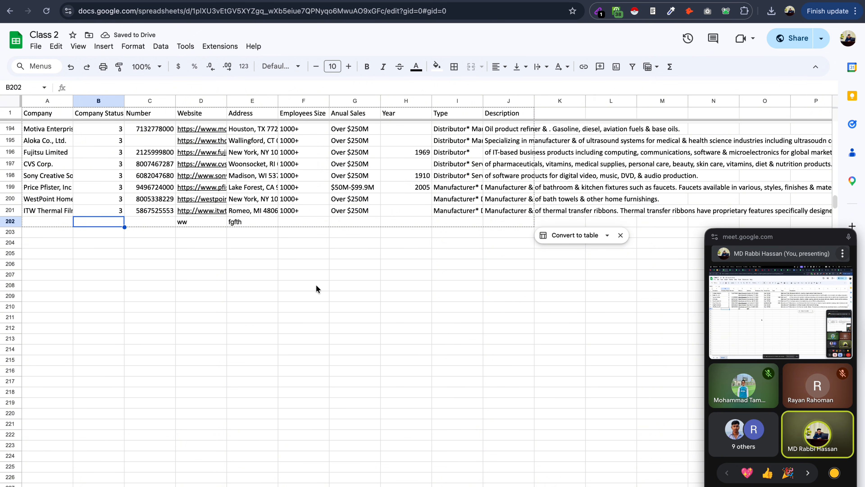
- Undo the test entries in row 202, the freeze of the heading row and the LifeWay replacements
{"action": "scroll", "coordinate": [343, 287], "scroll_direction": "up", "scroll_amount": 20}
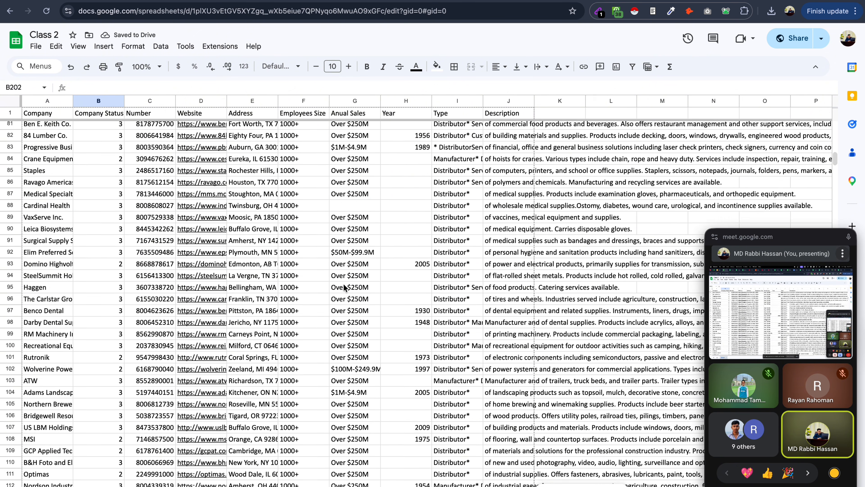
{"action": "scroll", "coordinate": [343, 287], "scroll_direction": "up", "scroll_amount": 10}
{"action": "key", "text": "ctrl+z"}
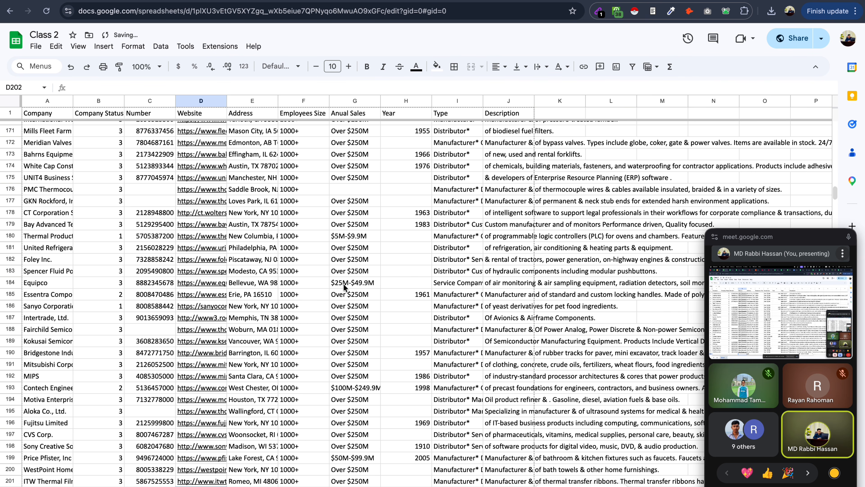
{"action": "key", "text": "ctrl+z"}
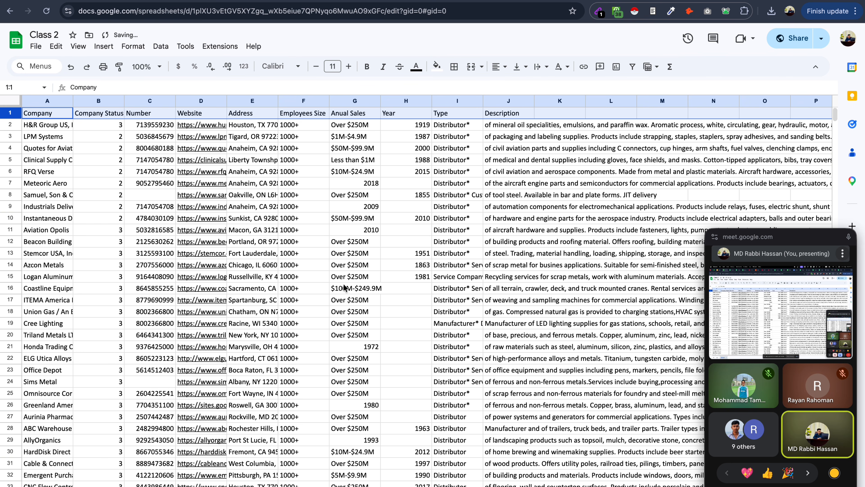
{"action": "key", "text": "ctrl+z"}
{"action": "key", "text": "ctrl+z"}
{"action": "key", "text": "ctrl+z"}
{"action": "key", "text": "ctrl+z"}
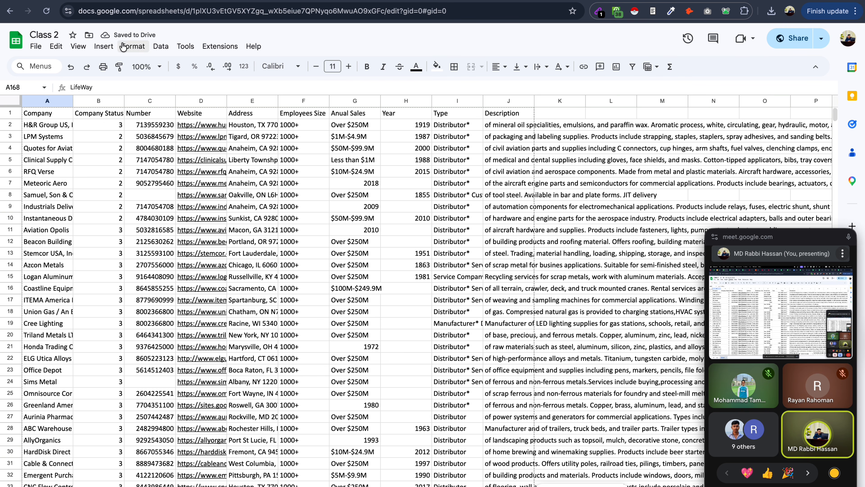
- Freeze the first two columns of the sheet, Company and Company Status
{"action": "left_click", "coordinate": [77, 50]}
{"action": "mouse_move", "coordinate": [106, 86]}
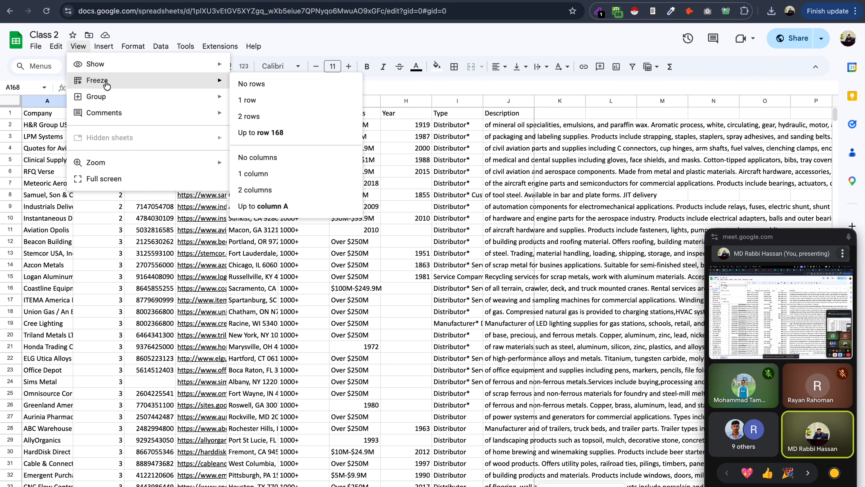
{"action": "left_click", "coordinate": [273, 191]}
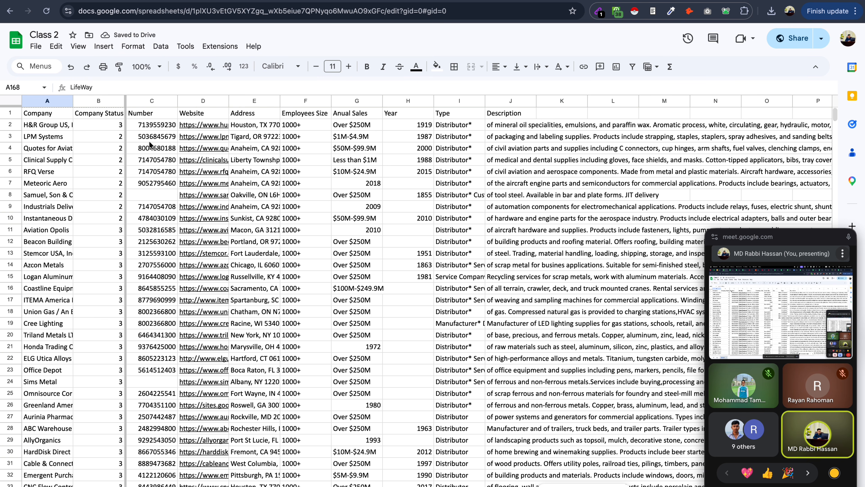
- Remove the freeze from the first two columns and set the sheet zoom to 125%
{"action": "scroll", "coordinate": [390, 241], "scroll_direction": "right", "scroll_amount": 10}
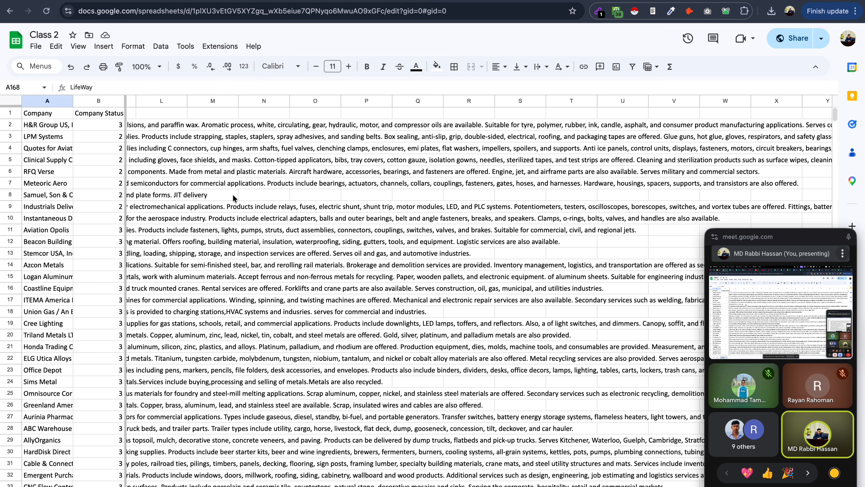
{"action": "scroll", "coordinate": [281, 202], "scroll_direction": "left", "scroll_amount": 3}
{"action": "scroll", "coordinate": [281, 200], "scroll_direction": "left", "scroll_amount": 5}
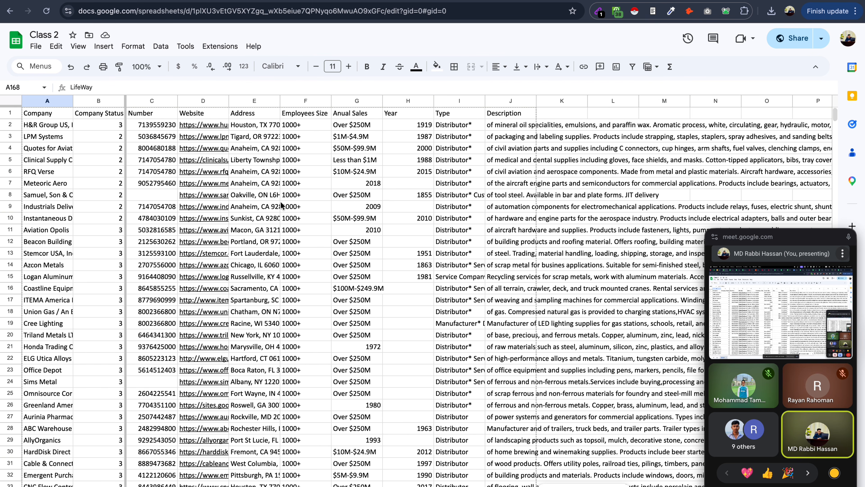
{"action": "left_click", "coordinate": [78, 46]}
{"action": "mouse_move", "coordinate": [139, 102]}
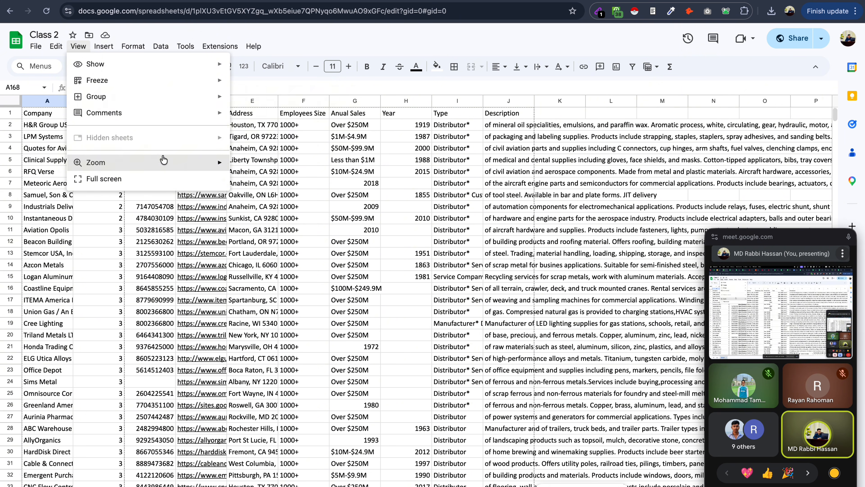
{"action": "mouse_move", "coordinate": [180, 165]}
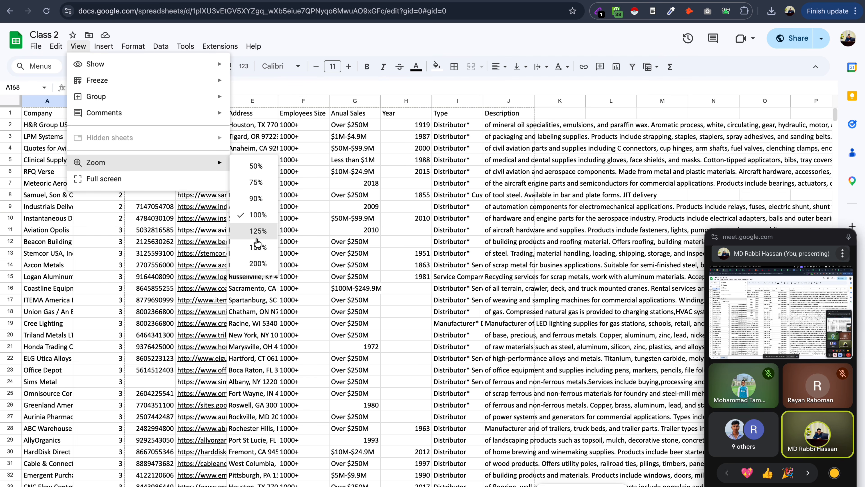
{"action": "left_click", "coordinate": [256, 232]}
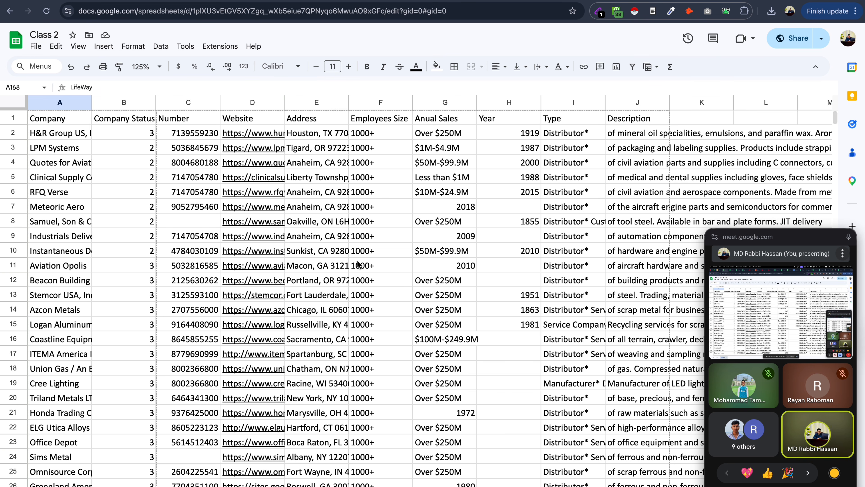
- Enlarge the company list further by setting the zoom to 150%
{"action": "scroll", "coordinate": [358, 264], "scroll_direction": "down", "scroll_amount": 5}
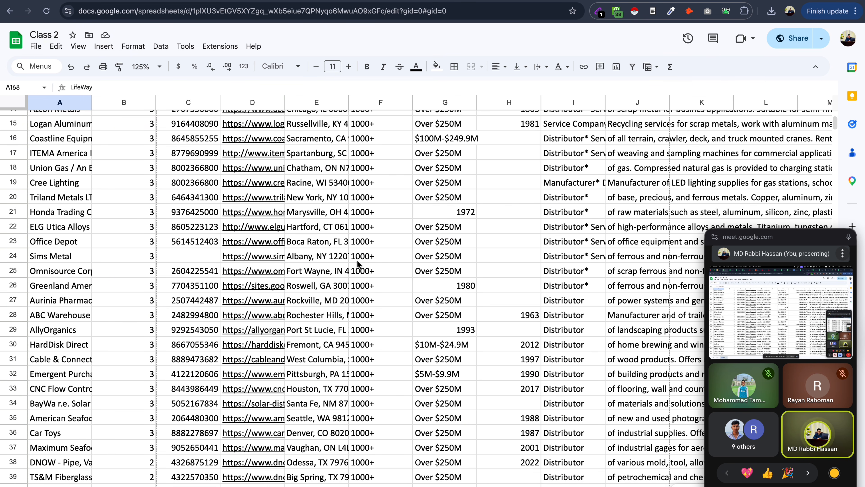
{"action": "scroll", "coordinate": [358, 252], "scroll_direction": "down", "scroll_amount": 3}
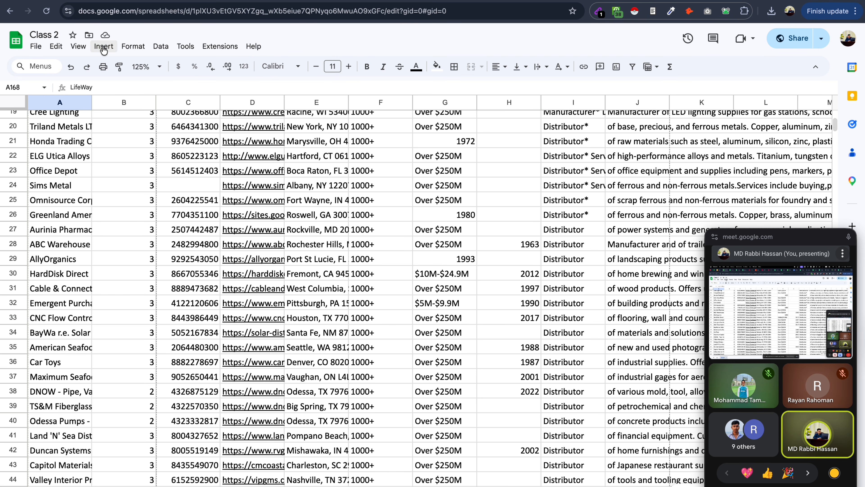
{"action": "left_click", "coordinate": [78, 46]}
{"action": "mouse_move", "coordinate": [134, 166]}
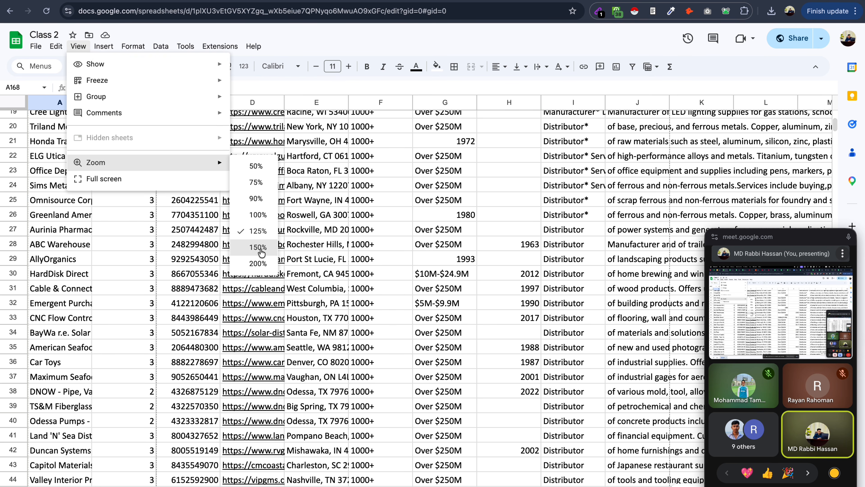
{"action": "left_click", "coordinate": [261, 251]}
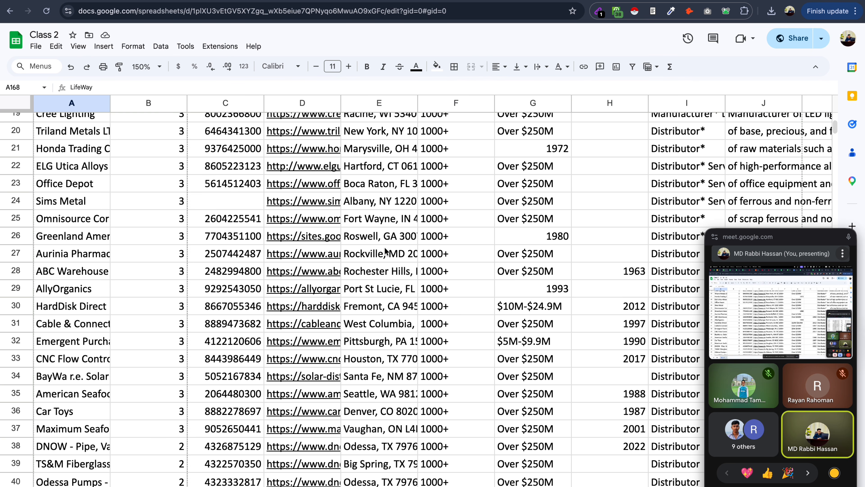
- Add a blank sheet and paste the copied company list into it, starting at cell A1
{"action": "key", "text": "shift+F11"}
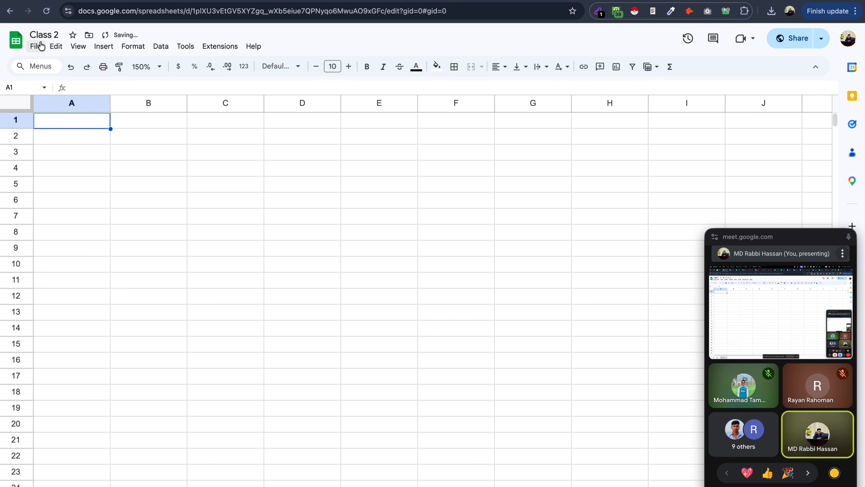
{"action": "key", "text": "ctrl+v"}
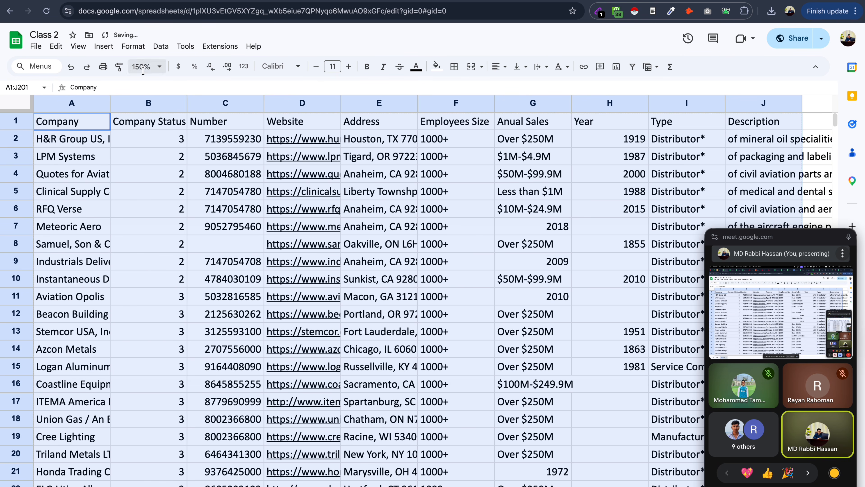
- Set the zoom of the pasted company list to 125%
{"action": "left_click", "coordinate": [103, 48]}
{"action": "mouse_move", "coordinate": [80, 50]}
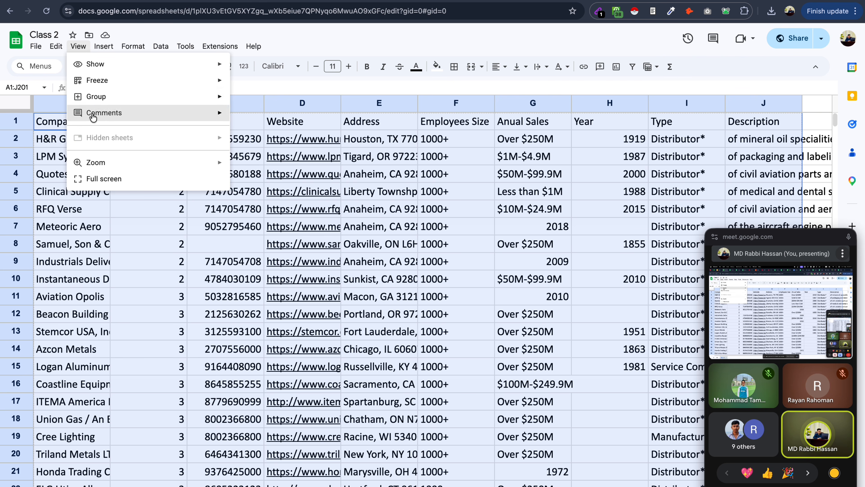
{"action": "mouse_move", "coordinate": [96, 162]}
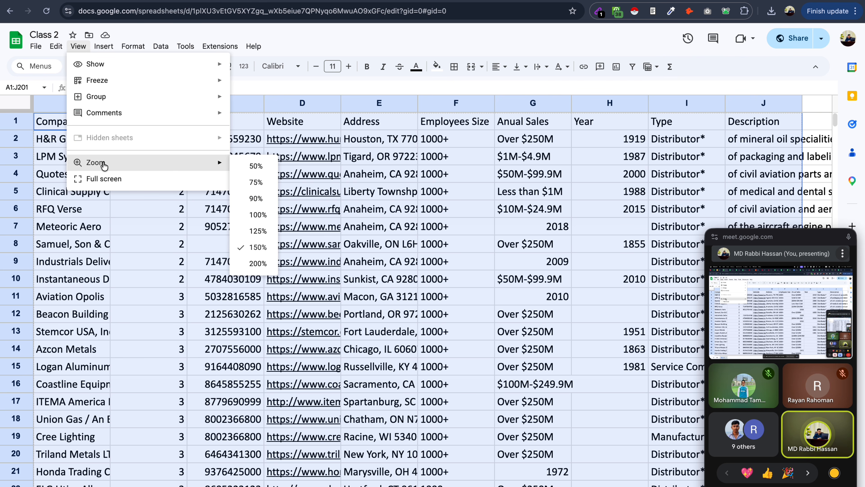
{"action": "left_click", "coordinate": [260, 231]}
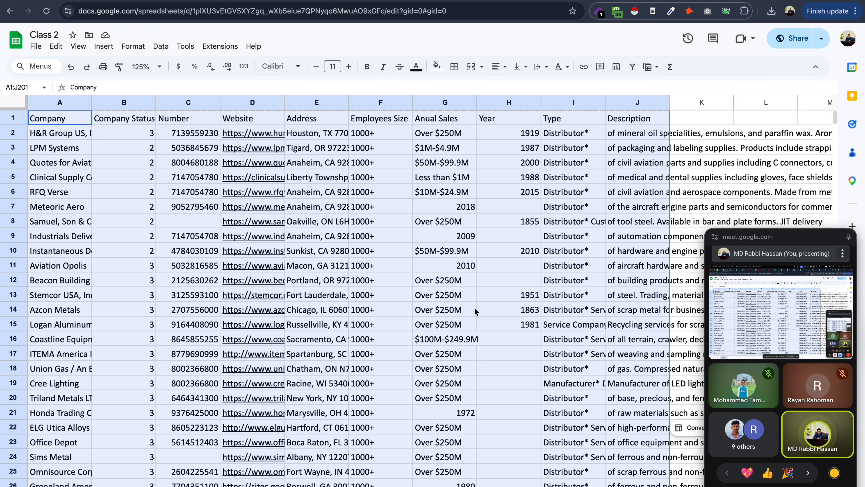
{"action": "left_click", "coordinate": [80, 48]}
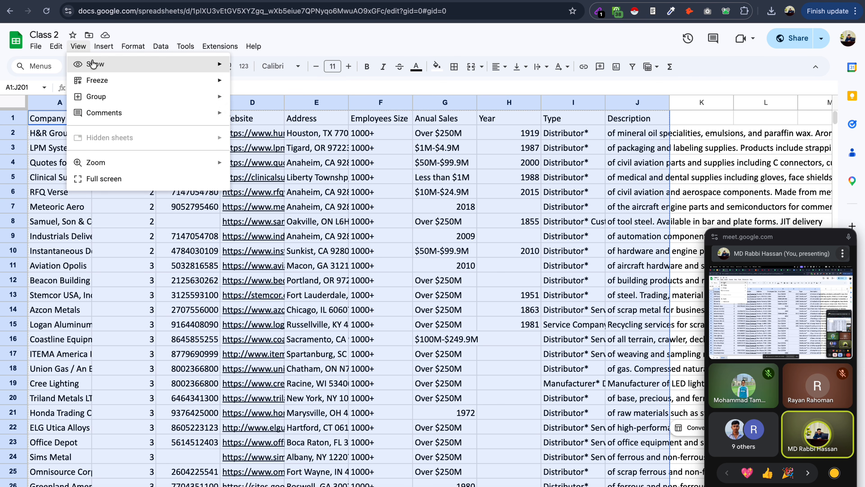
{"action": "mouse_move", "coordinate": [102, 48]}
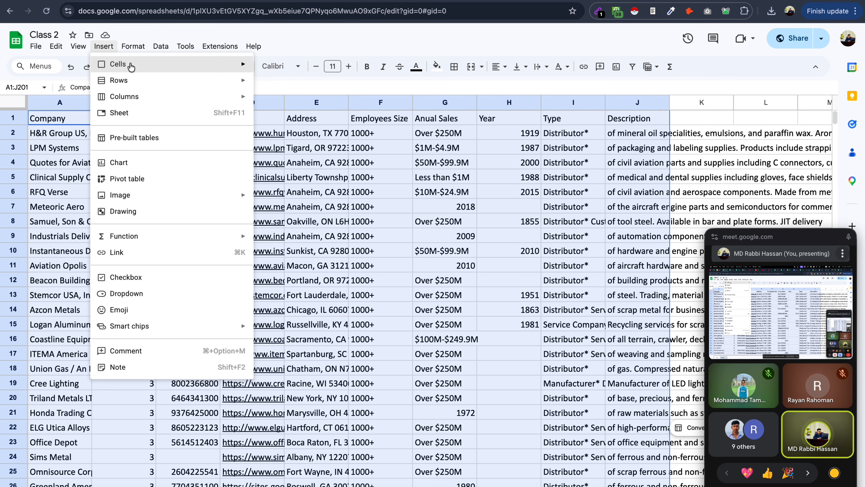
{"action": "mouse_move", "coordinate": [132, 66]}
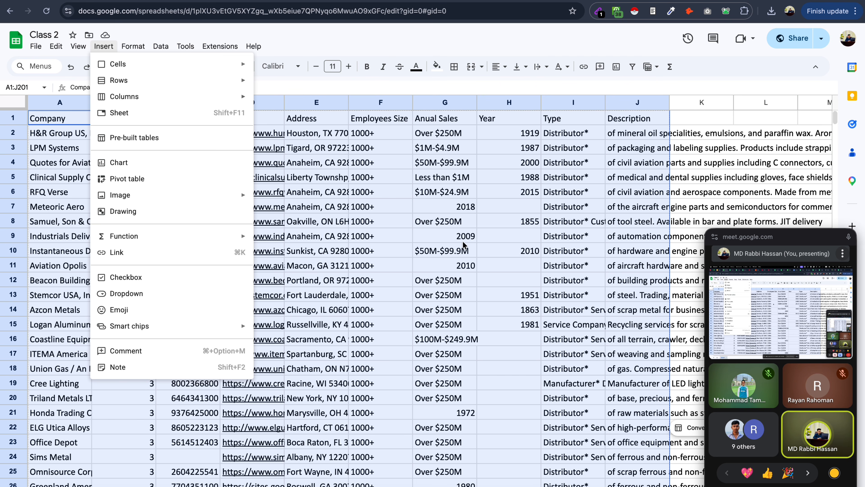
{"action": "left_click", "coordinate": [403, 228]}
- Insert one column before the Company column, and undo the insertion
{"action": "left_click", "coordinate": [65, 102]}
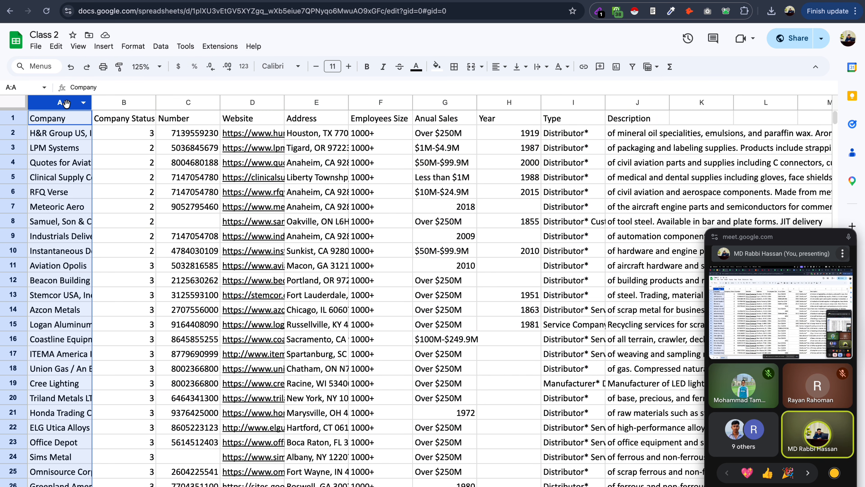
{"action": "right_click", "coordinate": [66, 103]}
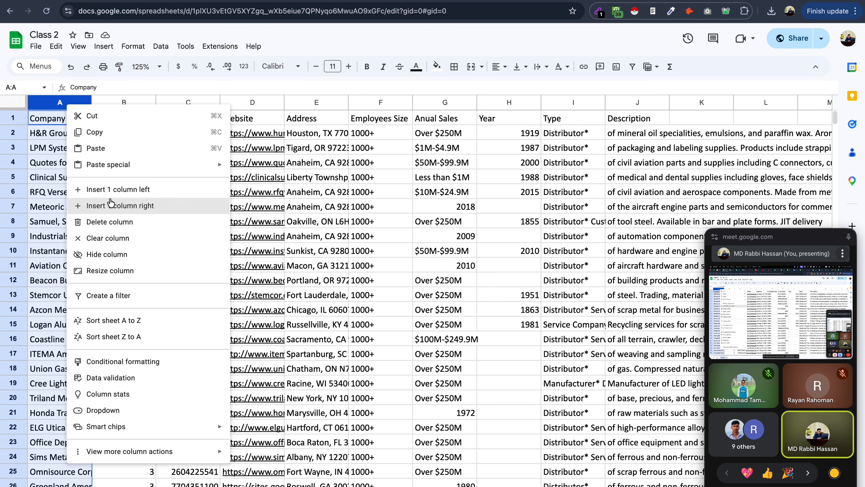
{"action": "left_click", "coordinate": [120, 193]}
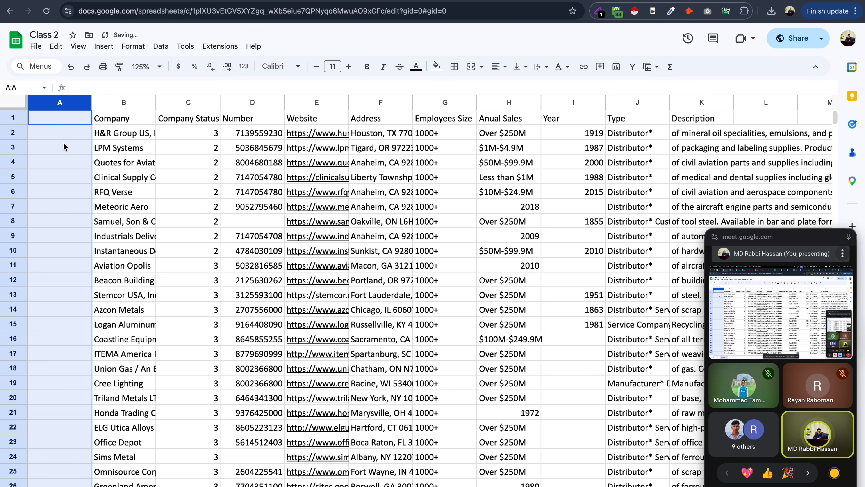
{"action": "key", "text": "ctrl+z"}
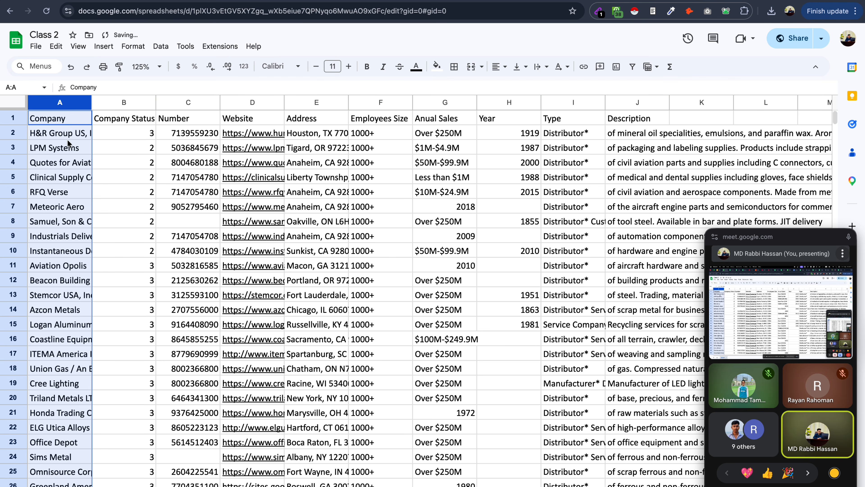
- Insert one row above row 2, directly under the headings, and undo it; repeat the insertion and undo once more
{"action": "left_click", "coordinate": [12, 135]}
{"action": "right_click", "coordinate": [12, 133]}
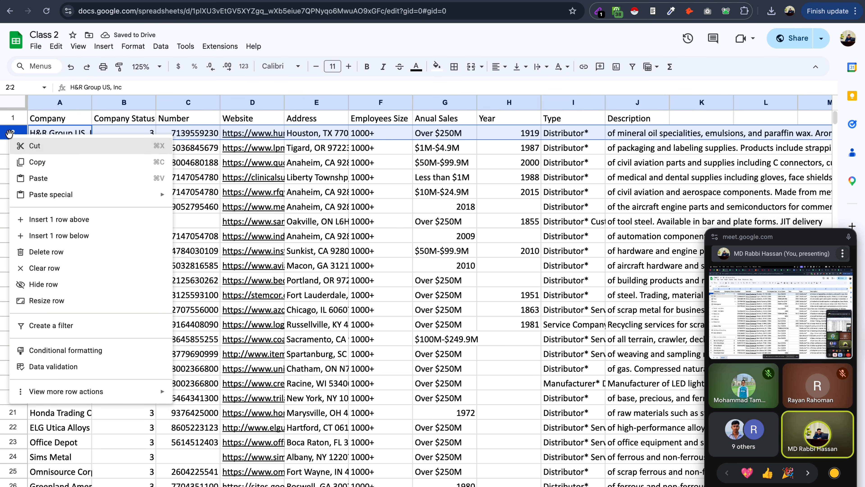
{"action": "left_click", "coordinate": [57, 219]}
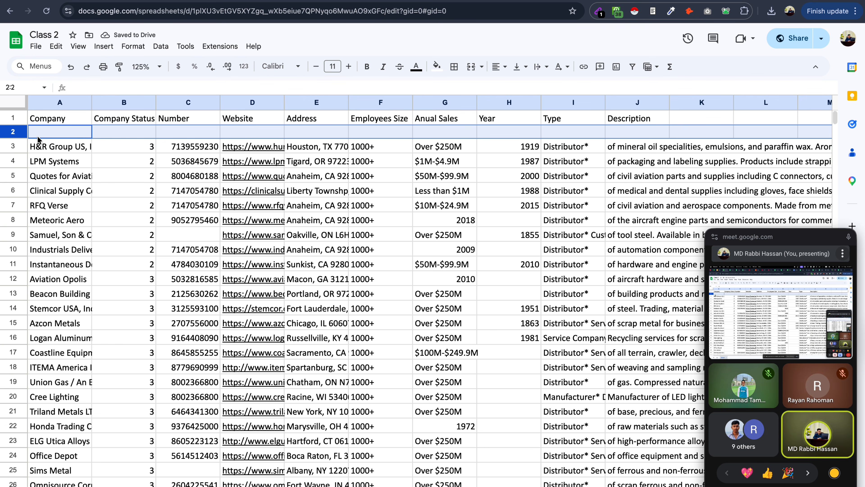
{"action": "key", "text": "super+z"}
{"action": "right_click", "coordinate": [17, 133]}
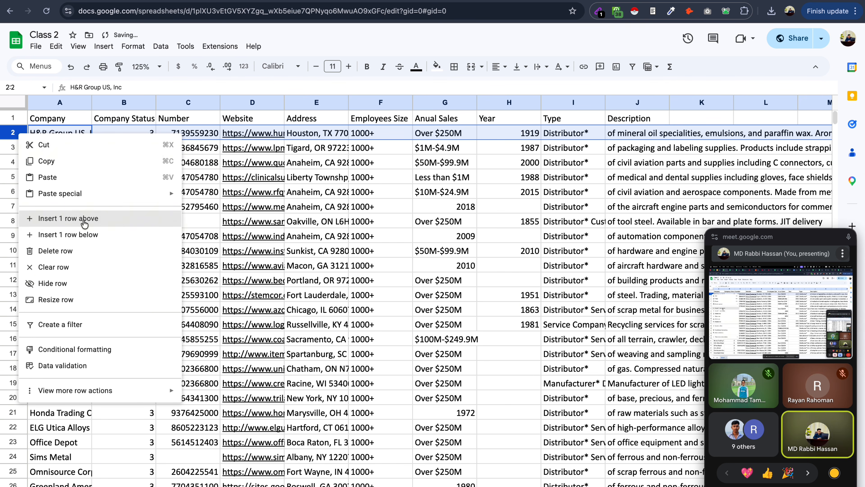
{"action": "left_click", "coordinate": [84, 222]}
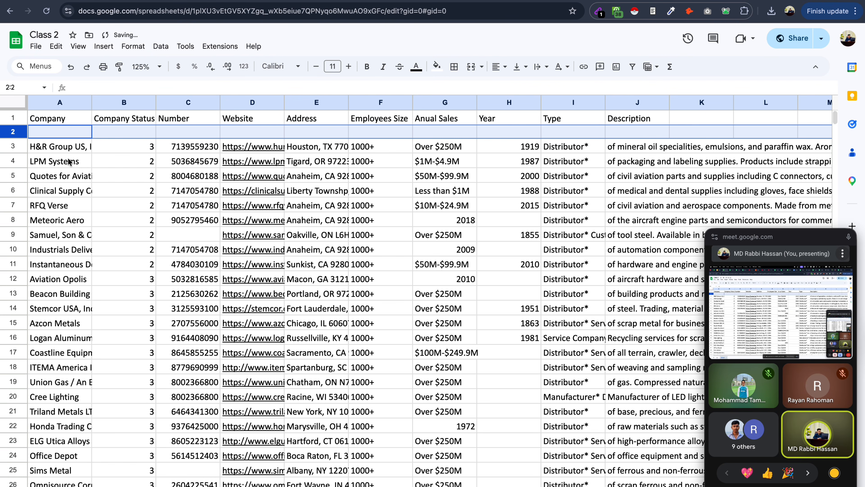
{"action": "key", "text": "super+z"}
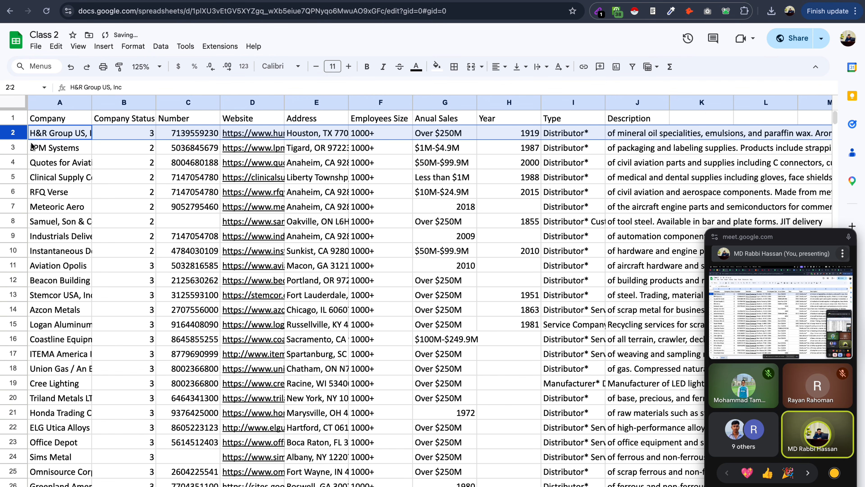
- Insert one row below row 2, the first company entry, and undo the insertion
{"action": "right_click", "coordinate": [14, 134]}
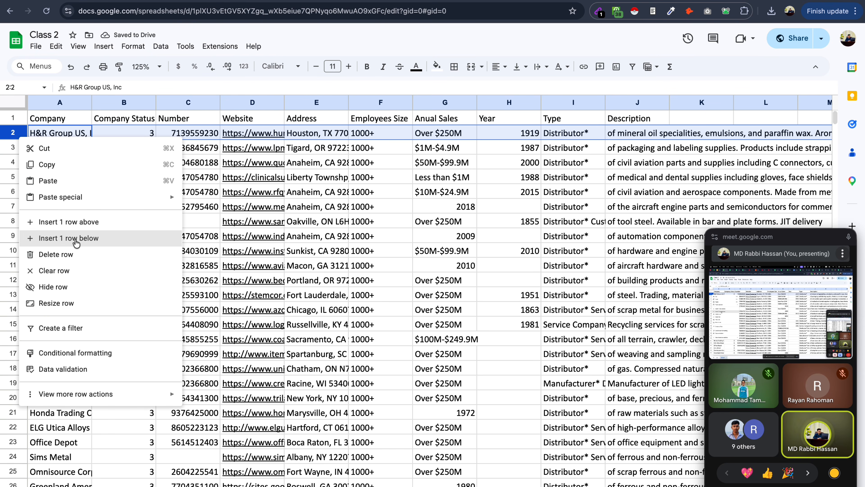
{"action": "left_click", "coordinate": [93, 243]}
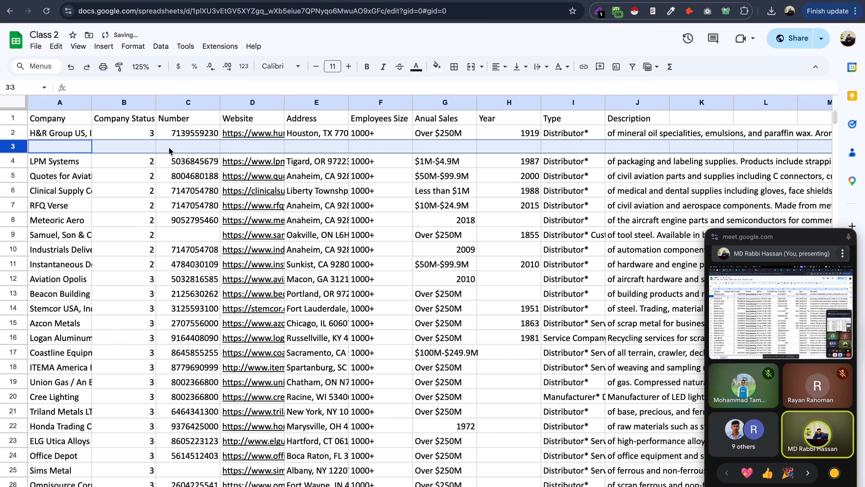
{"action": "scroll", "coordinate": [204, 181], "scroll_direction": "right", "scroll_amount": 1}
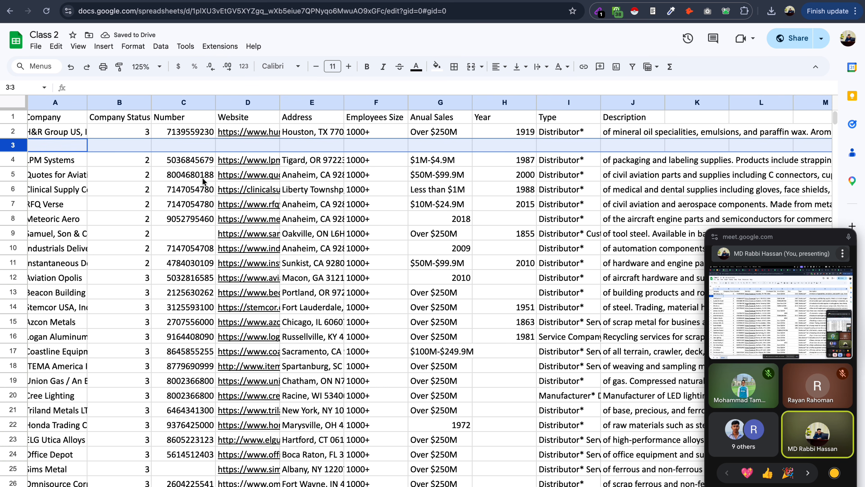
{"action": "scroll", "coordinate": [43, 161], "scroll_direction": "right", "scroll_amount": 1}
{"action": "key", "text": "ctrl+z"}
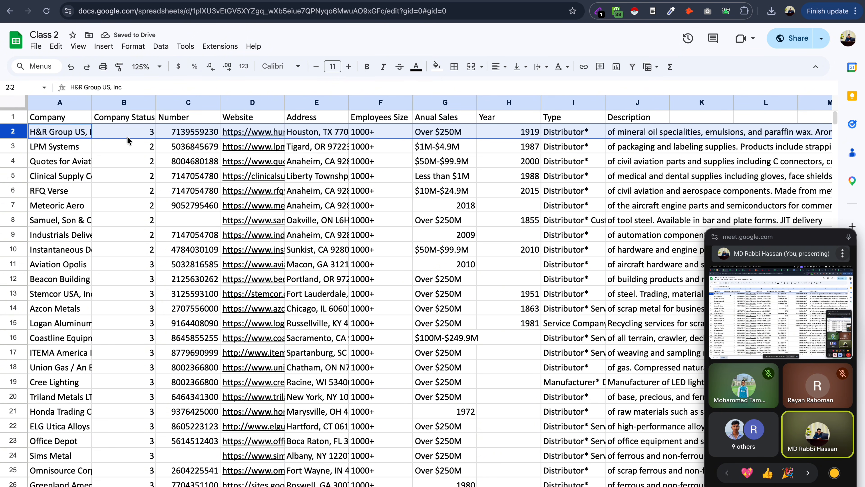
{"action": "left_click", "coordinate": [127, 119]}
{"action": "left_click", "coordinate": [118, 180]}
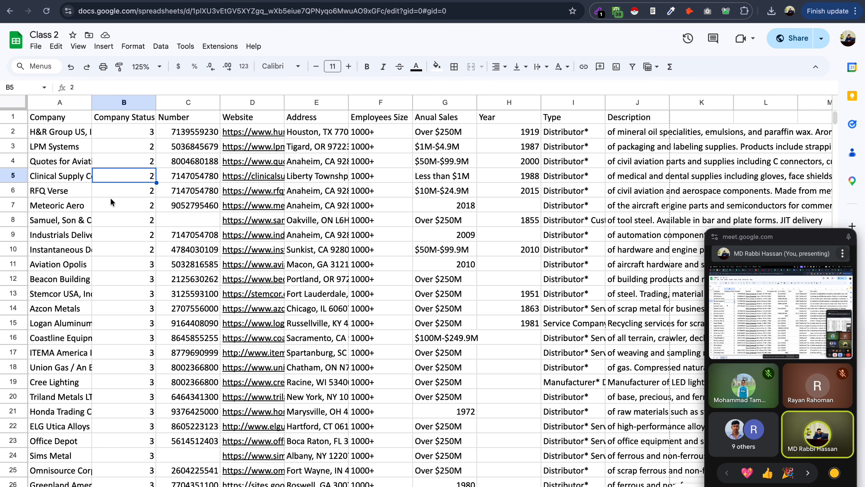
{"action": "left_click", "coordinate": [122, 192]}
{"action": "left_click", "coordinate": [126, 206]}
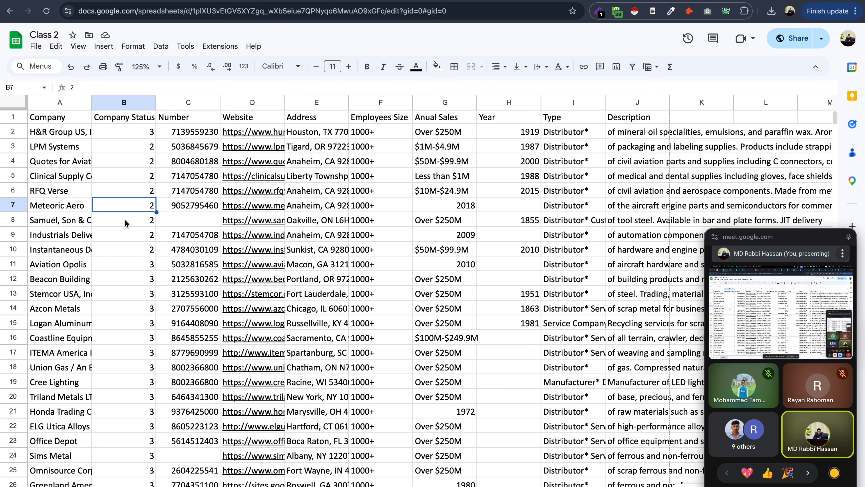
{"action": "left_click", "coordinate": [125, 221]}
- Insert a blank cell at B9 with the rest of the row shifted right, and undo the insertion
{"action": "left_click", "coordinate": [124, 238]}
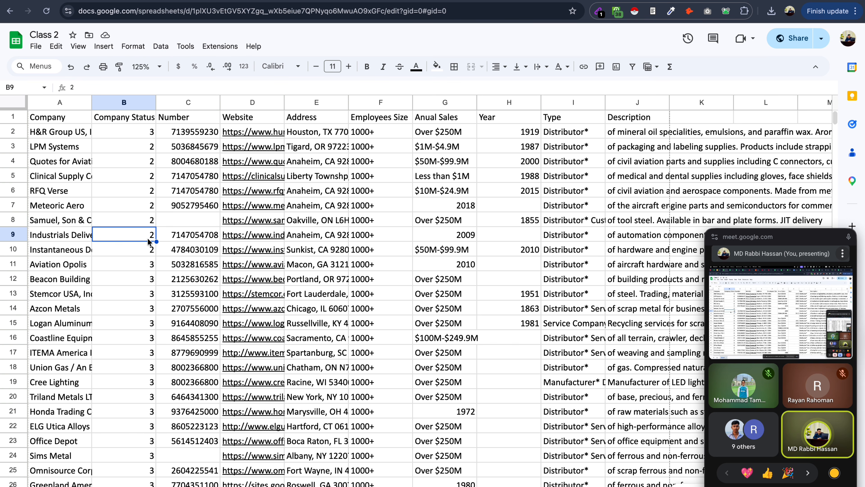
{"action": "right_click", "coordinate": [123, 236]}
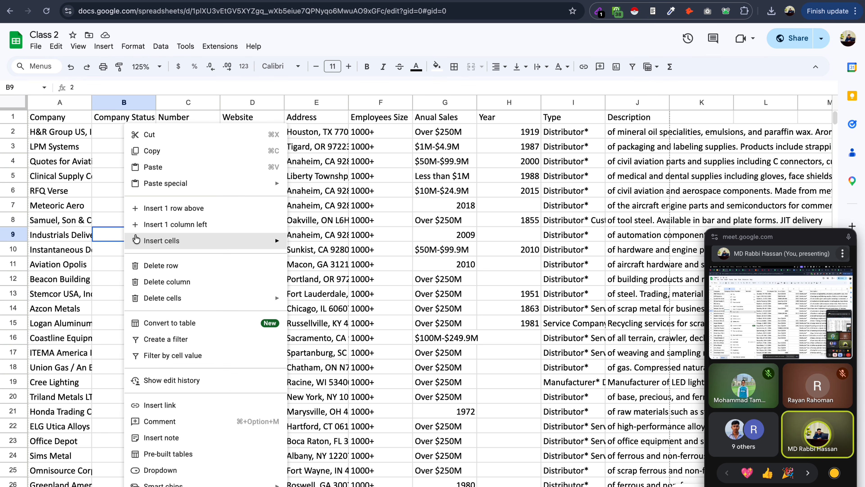
{"action": "mouse_move", "coordinate": [159, 245]}
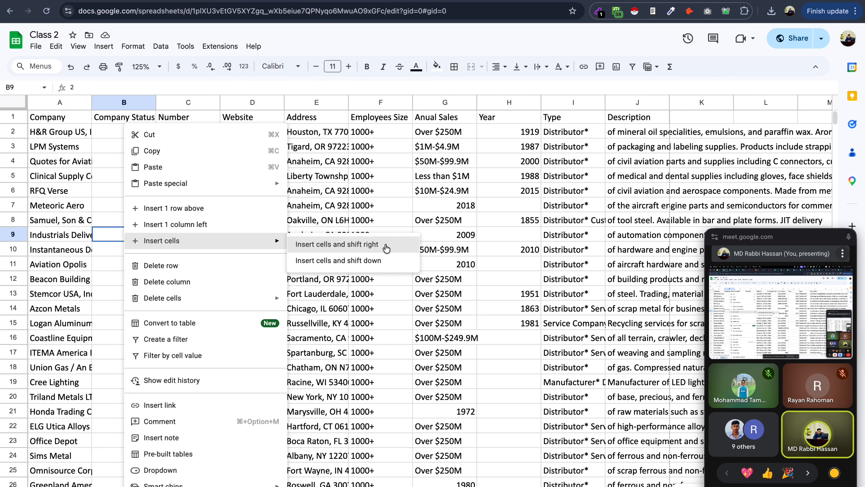
{"action": "left_click", "coordinate": [365, 246]}
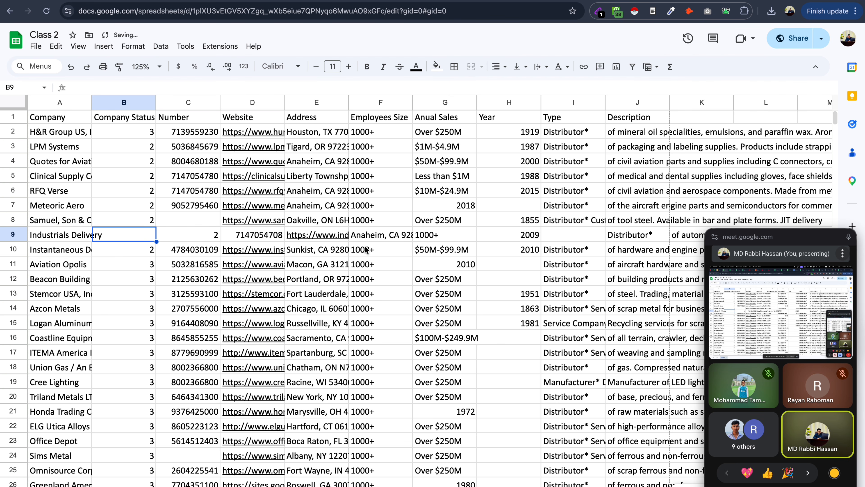
{"action": "right_click", "coordinate": [126, 237]}
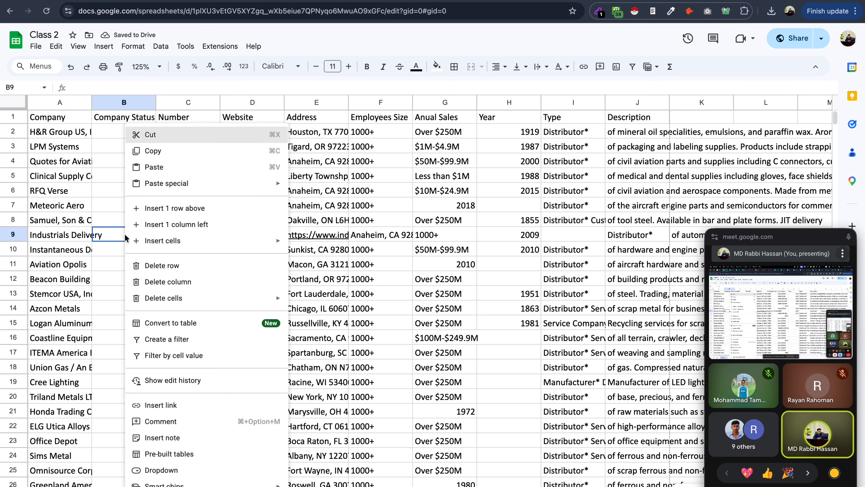
{"action": "mouse_move", "coordinate": [192, 246]}
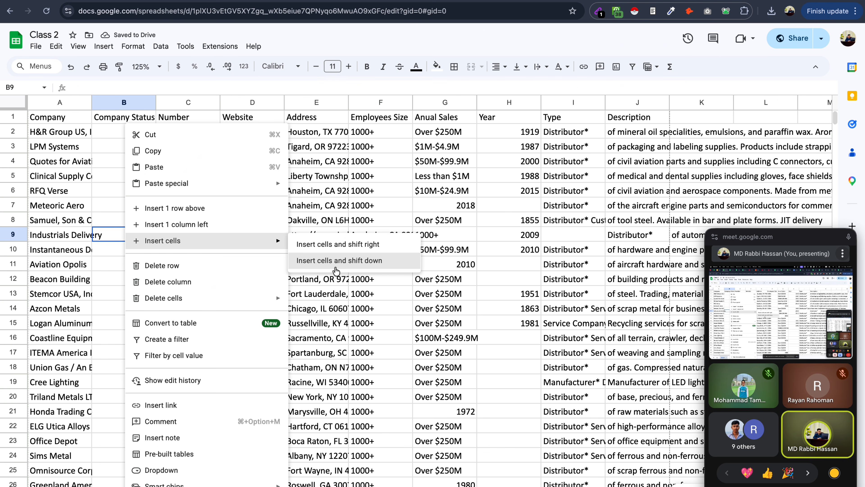
{"action": "left_click", "coordinate": [380, 205]}
{"action": "key", "text": "ctrl+z"}
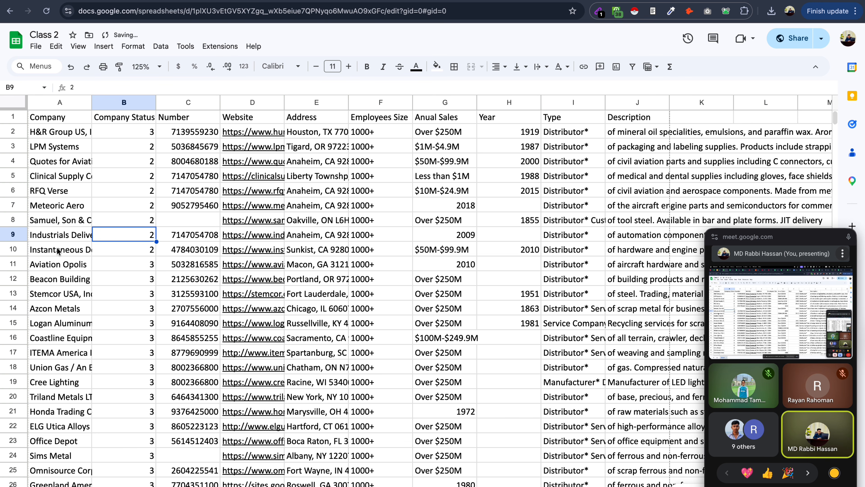
- Insert a blank cell at B9 with the cells below shifted down, widen the Company Status column, and undo both changes
{"action": "right_click", "coordinate": [137, 237]}
{"action": "mouse_move", "coordinate": [203, 244]}
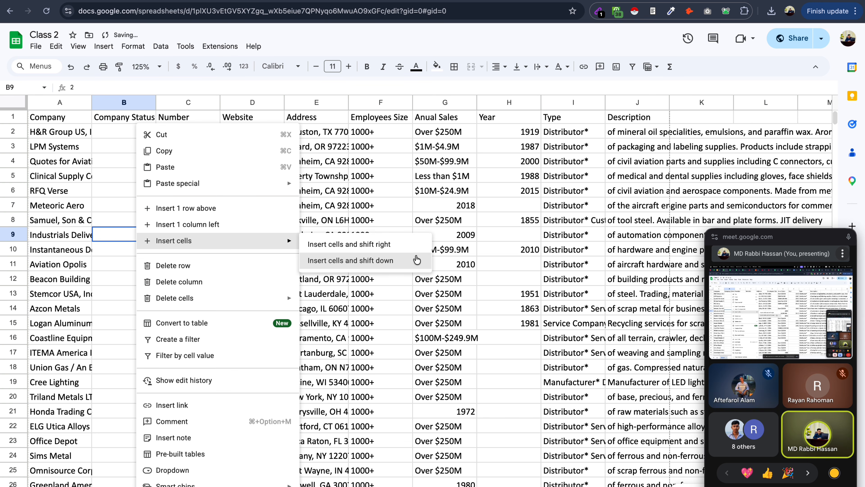
{"action": "left_click", "coordinate": [363, 261]}
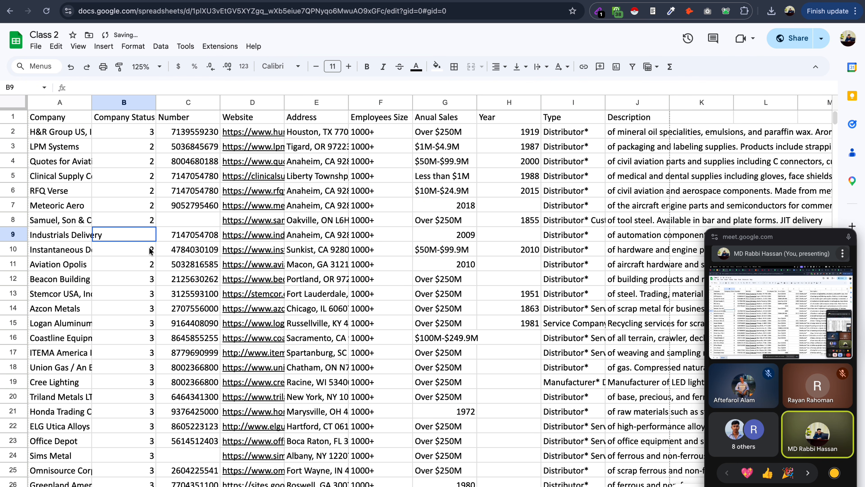
{"action": "left_click_drag", "start_coordinate": [156, 103], "coordinate": [189, 102]}
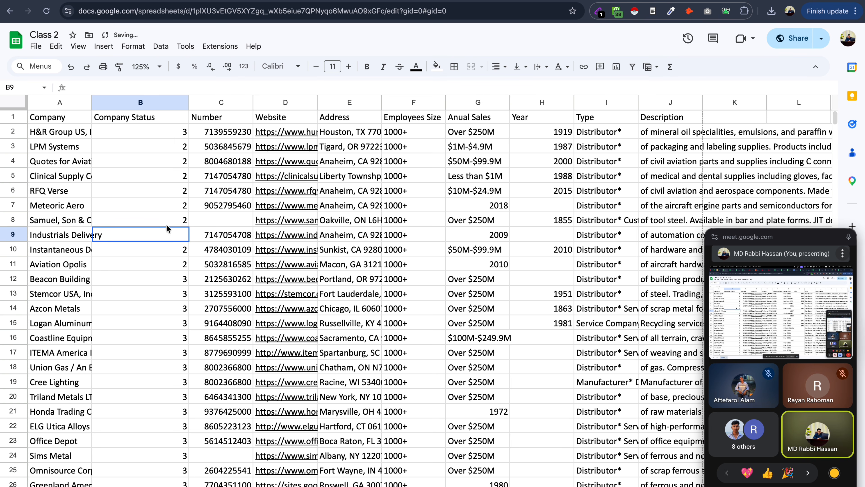
{"action": "left_click", "coordinate": [182, 251]}
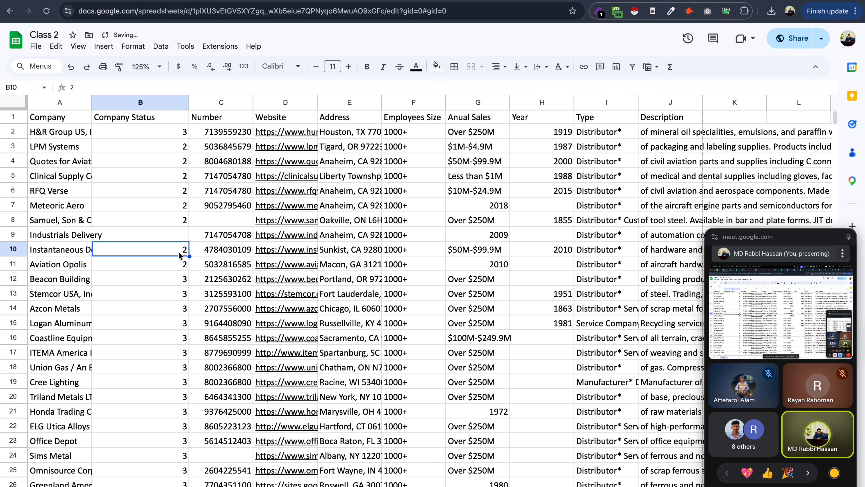
{"action": "left_click", "coordinate": [182, 239]}
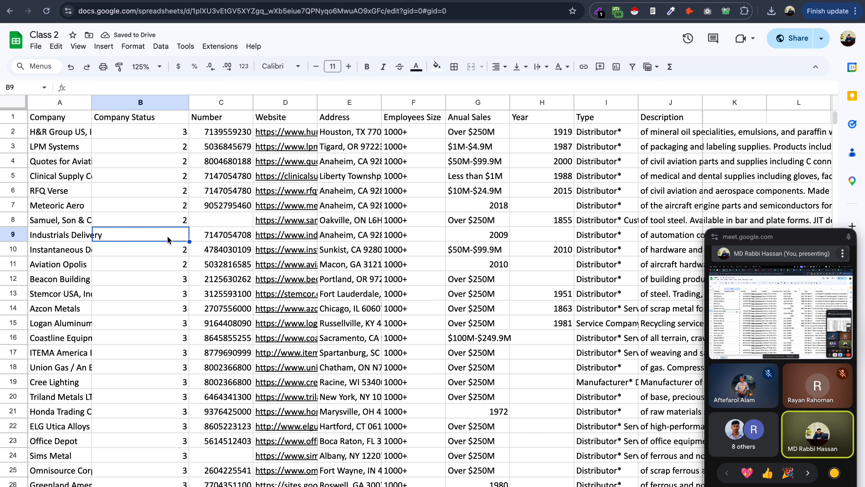
{"action": "key", "text": "ctrl+z"}
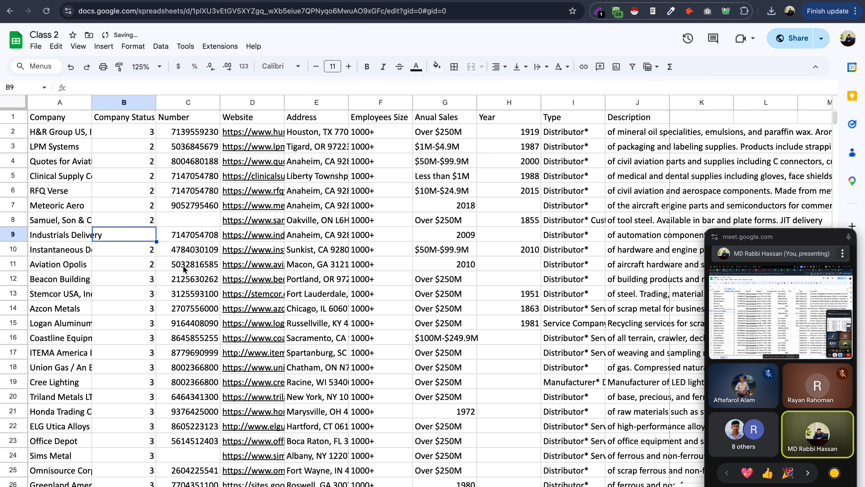
{"action": "key", "text": "ctrl+z"}
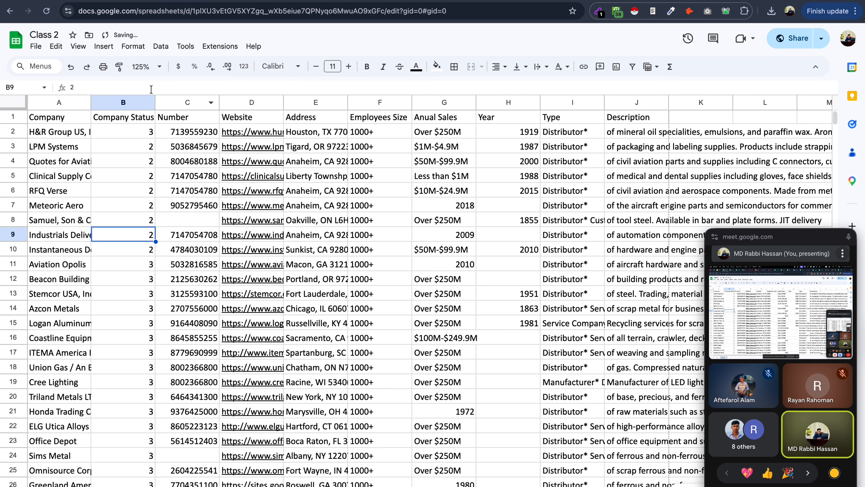
- Insert one column directly before the Number column, and widen both the new column and the Company Status column
{"action": "left_click", "coordinate": [103, 47]}
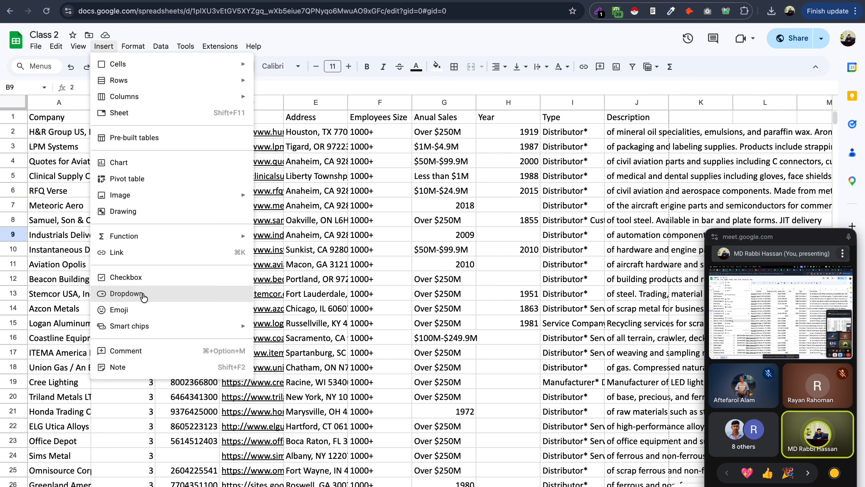
{"action": "left_click", "coordinate": [326, 259]}
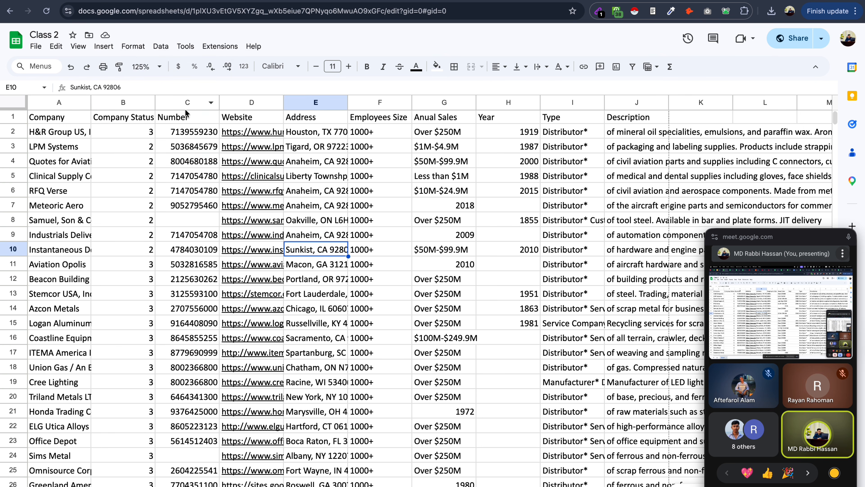
{"action": "left_click", "coordinate": [184, 102]}
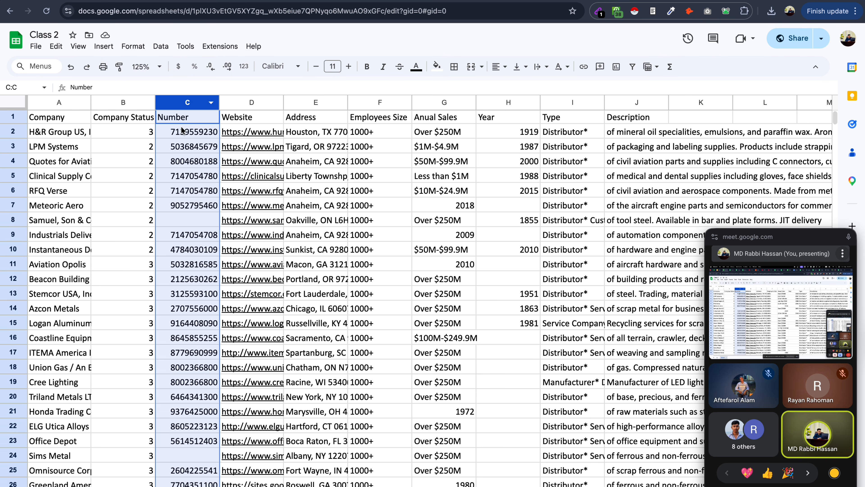
{"action": "right_click", "coordinate": [187, 106]}
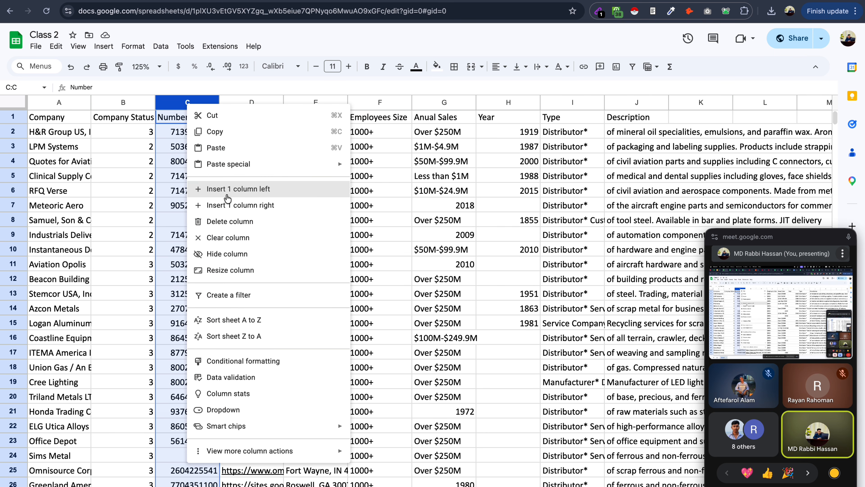
{"action": "left_click", "coordinate": [247, 193]}
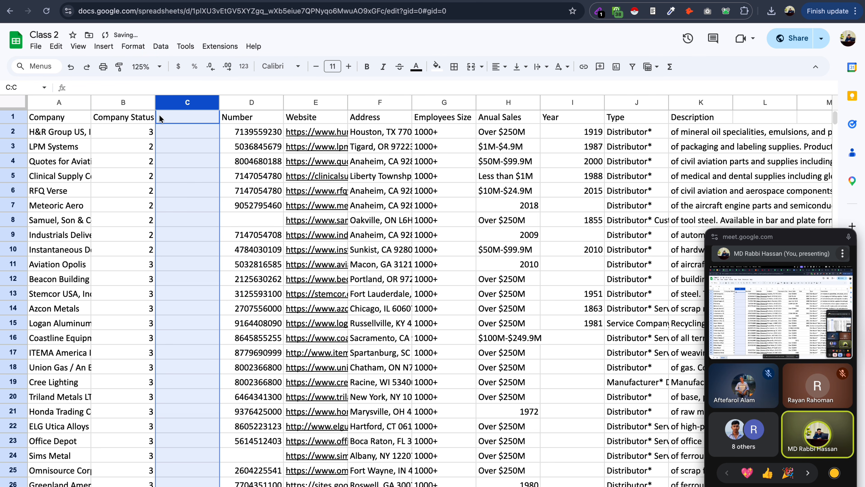
{"action": "left_click_drag", "start_coordinate": [155, 103], "coordinate": [178, 103]}
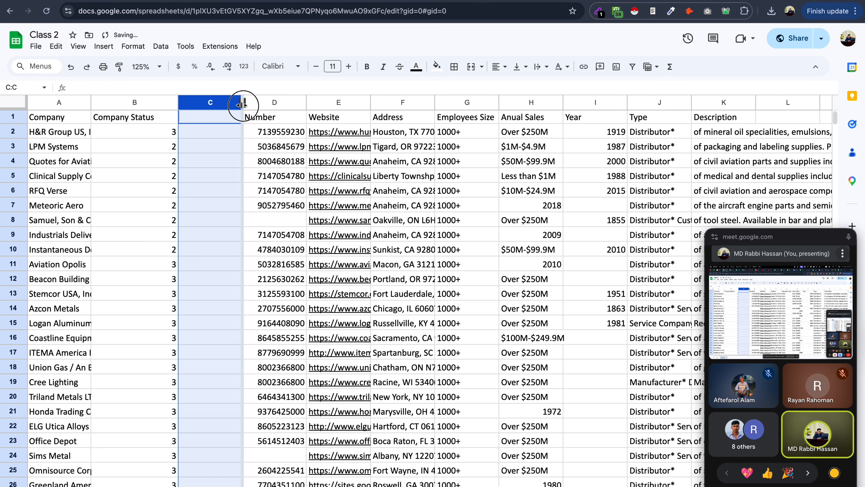
{"action": "left_click_drag", "start_coordinate": [242, 102], "coordinate": [280, 103]}
- Insert checkboxes into every cell of the new blank column C
{"action": "left_click", "coordinate": [104, 47]}
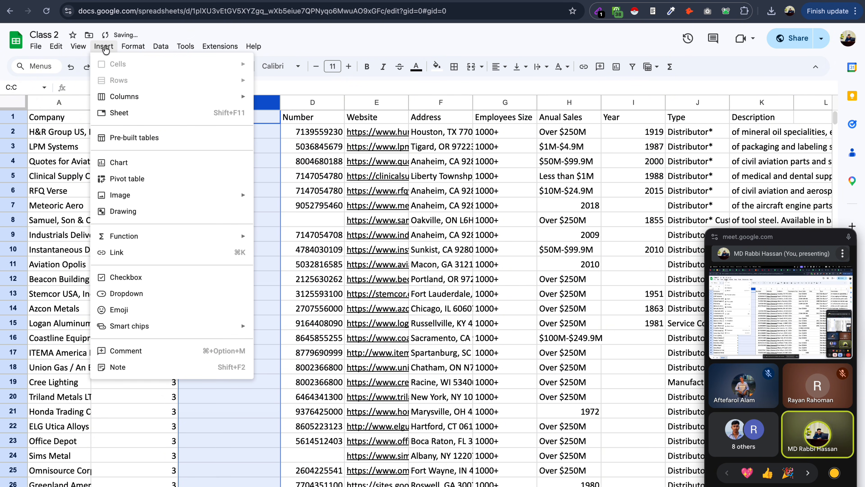
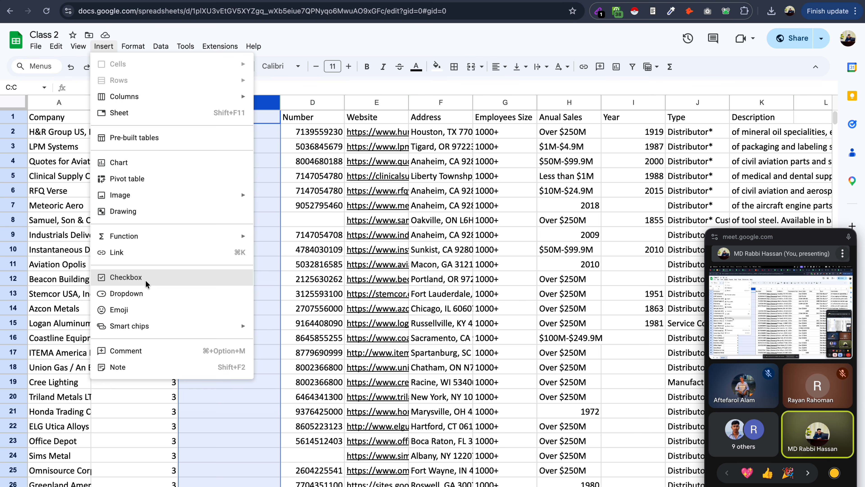
{"action": "left_click", "coordinate": [145, 280]}
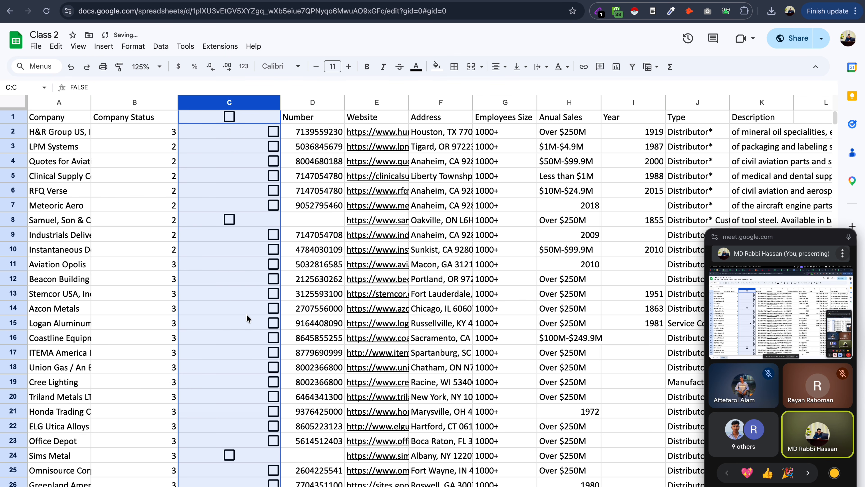
{"action": "scroll", "coordinate": [234, 346], "scroll_direction": "down", "scroll_amount": 10}
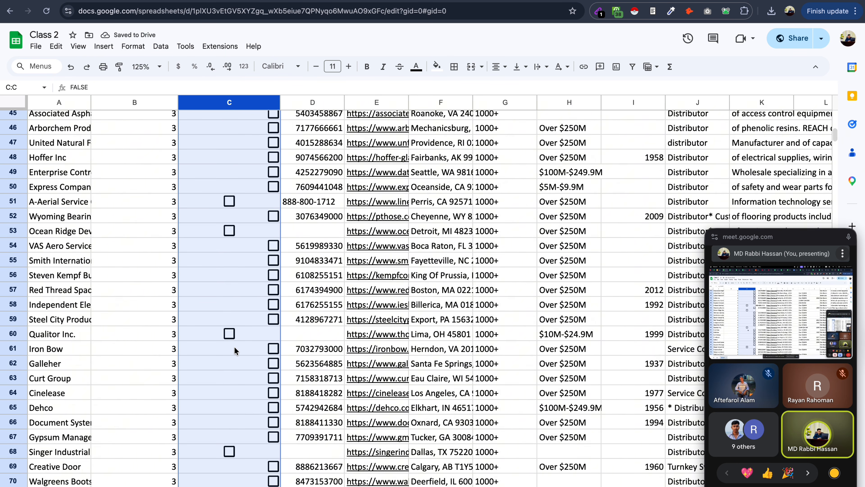
{"action": "scroll", "coordinate": [234, 346], "scroll_direction": "up", "scroll_amount": 10}
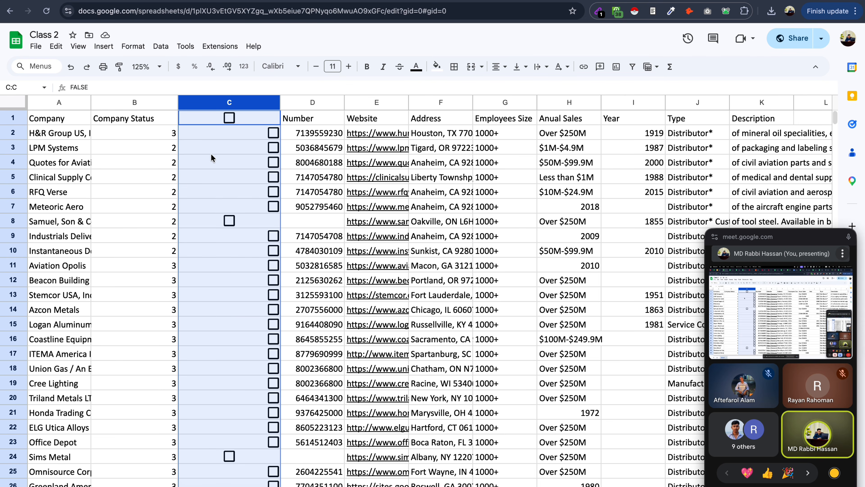
- Examine the Company Status values next to the checkboxes for the companies in rows 3 to 7
{"action": "left_click", "coordinate": [221, 150]}
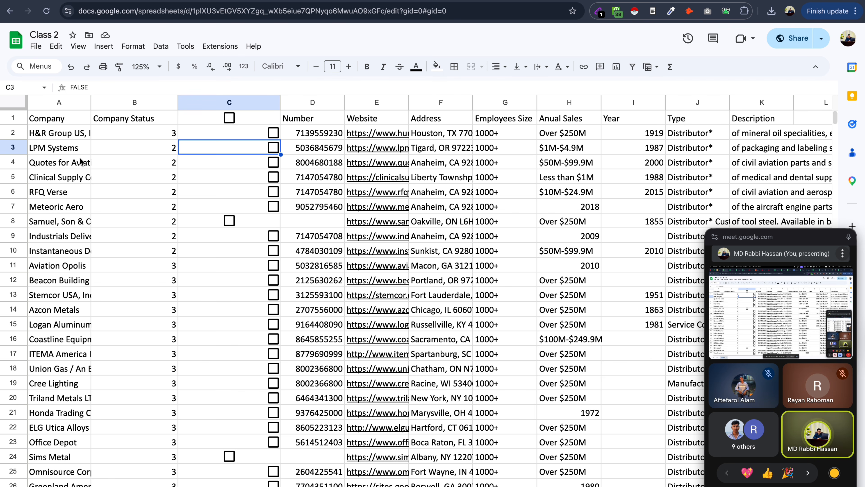
{"action": "left_click", "coordinate": [56, 150]}
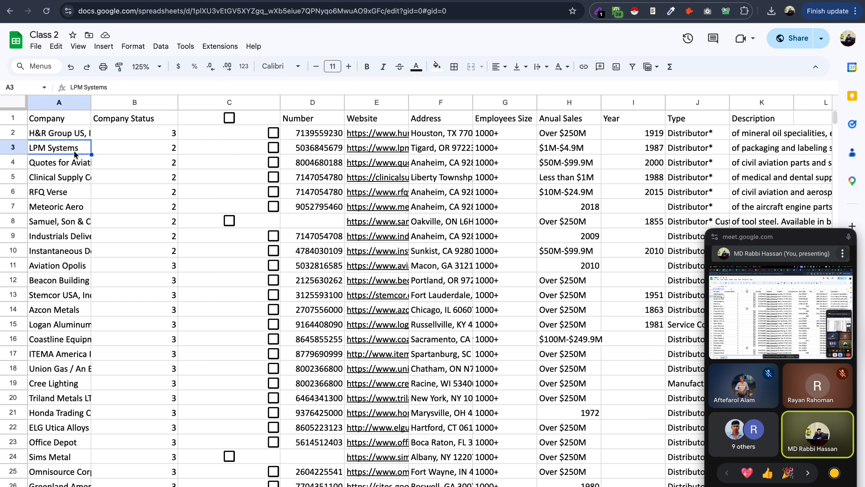
{"action": "left_click", "coordinate": [167, 149]}
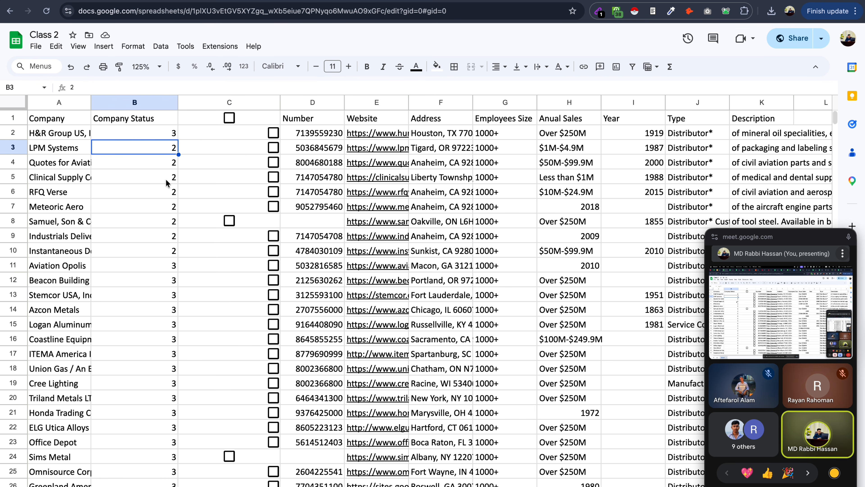
{"action": "key", "text": "Down"}
{"action": "key", "text": "Down"}
{"action": "left_click", "coordinate": [170, 150]}
{"action": "left_click", "coordinate": [171, 165]}
{"action": "left_click", "coordinate": [171, 180]}
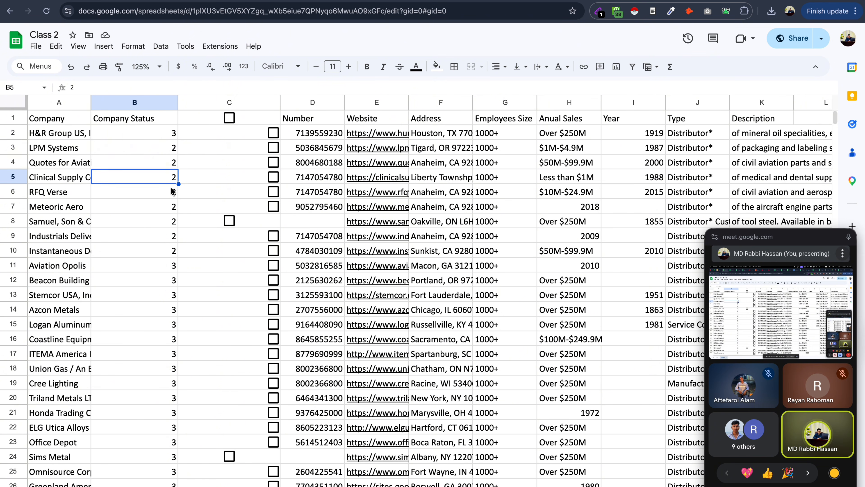
{"action": "left_click", "coordinate": [172, 195]}
{"action": "left_click", "coordinate": [172, 207]}
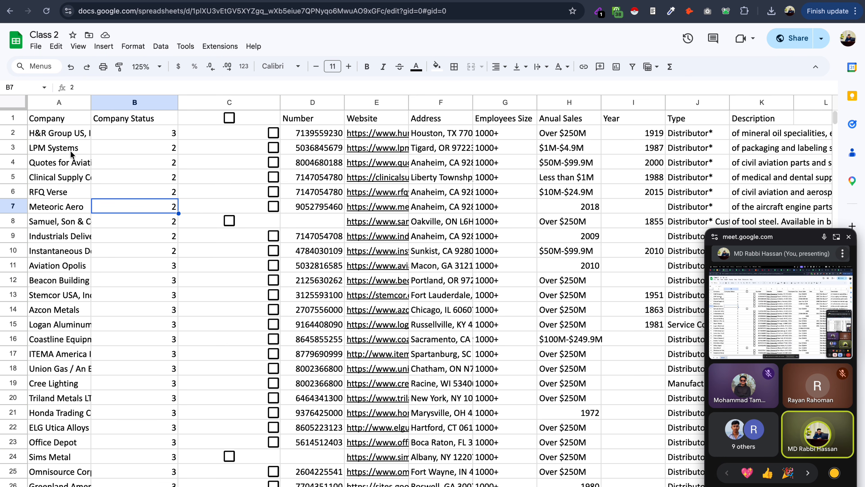
{"action": "left_click", "coordinate": [168, 165]}
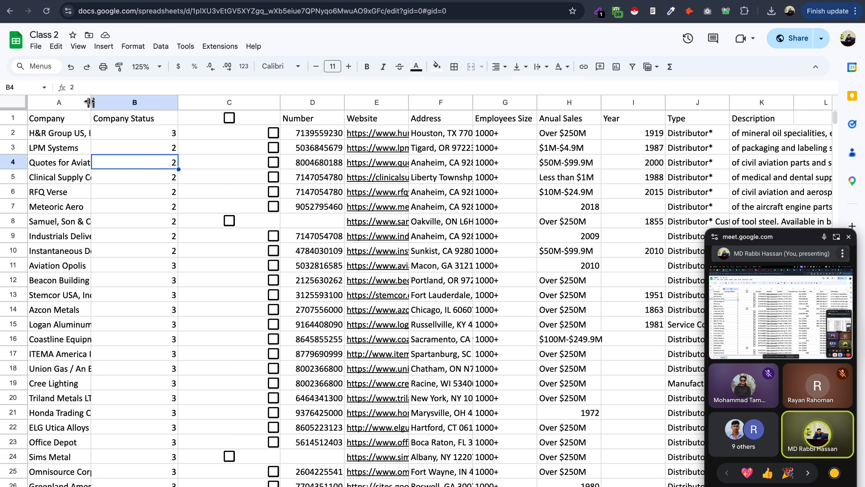
- Widen the Company column to show more of the names, and select the Company Status cells B4:B7
{"action": "left_click_drag", "start_coordinate": [91, 102], "coordinate": [118, 104]}
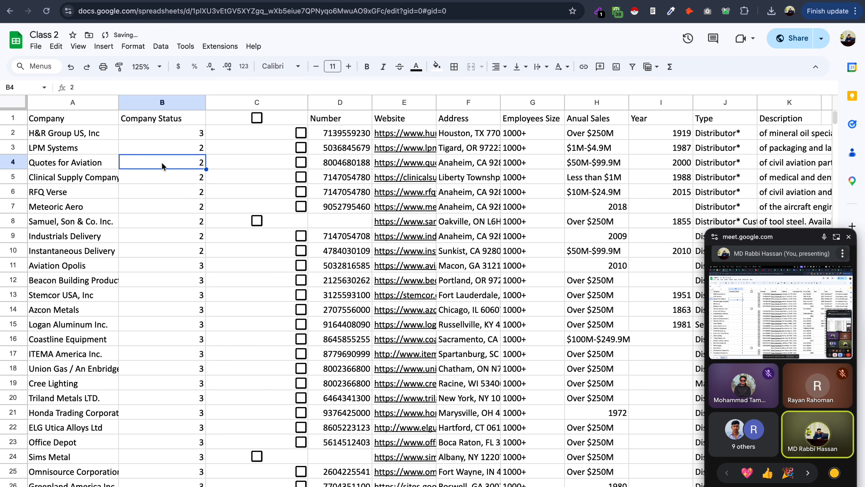
{"action": "left_click_drag", "start_coordinate": [191, 166], "coordinate": [194, 210]}
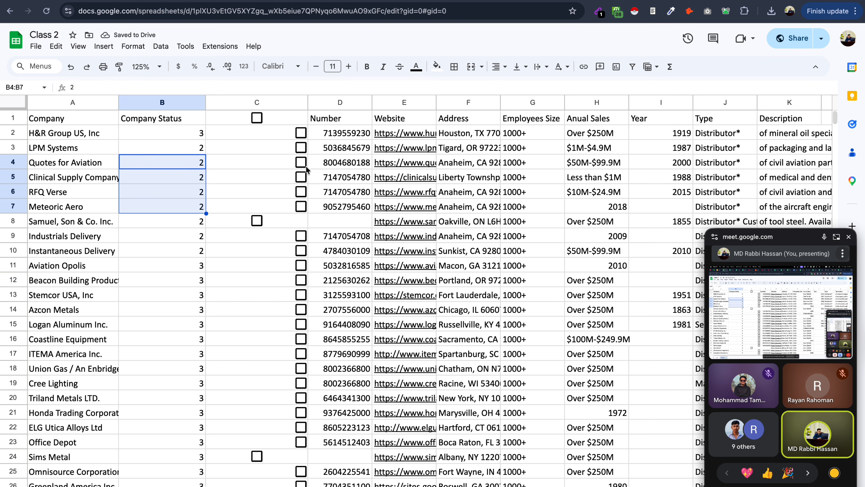
- Tick the checkboxes in C4:C7, from Quotes for Aviation down to Meteoric Aero
{"action": "left_click", "coordinate": [299, 163]}
{"action": "left_click", "coordinate": [300, 177]}
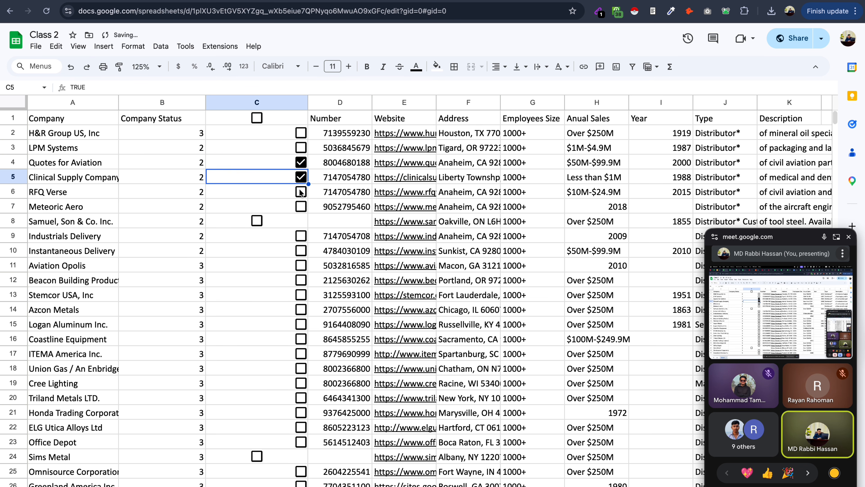
{"action": "left_click", "coordinate": [300, 191]}
{"action": "left_click", "coordinate": [300, 207]}
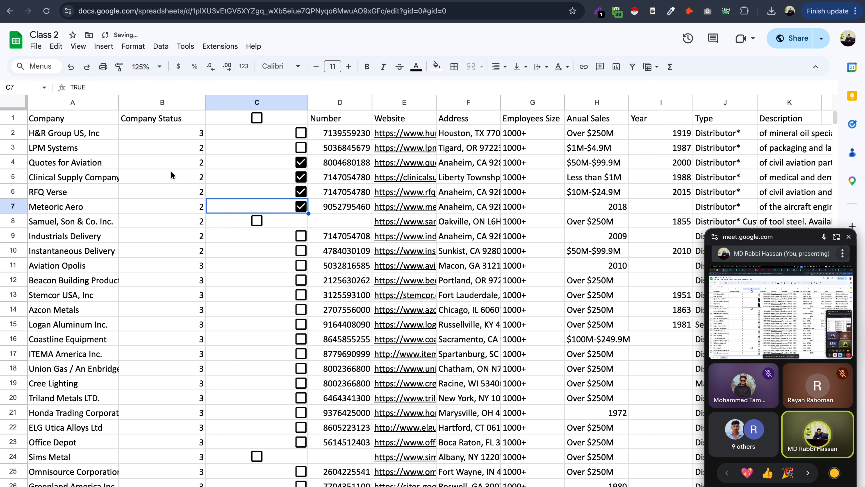
- Tick the checkboxes in C18:C20 for Union Gas, Cree Lighting and Triland Metals LTD
{"action": "scroll", "coordinate": [293, 279], "scroll_direction": "down", "scroll_amount": 5}
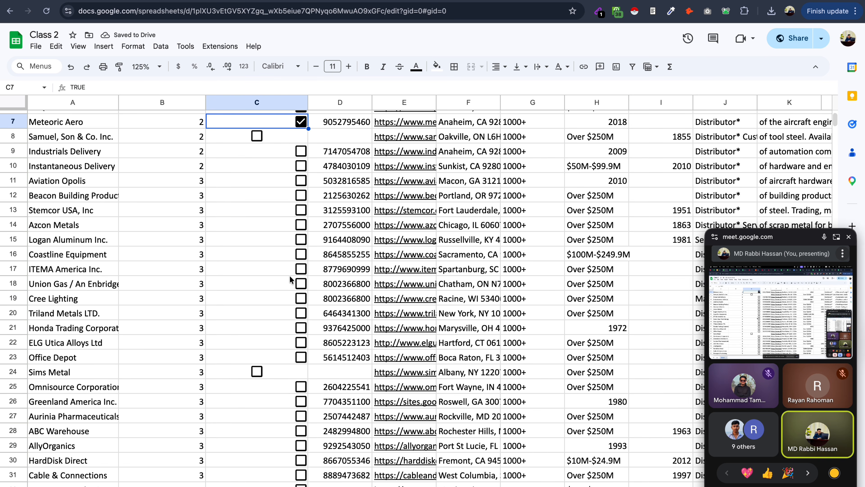
{"action": "scroll", "coordinate": [292, 227], "scroll_direction": "up", "scroll_amount": 2}
{"action": "left_click", "coordinate": [179, 191]}
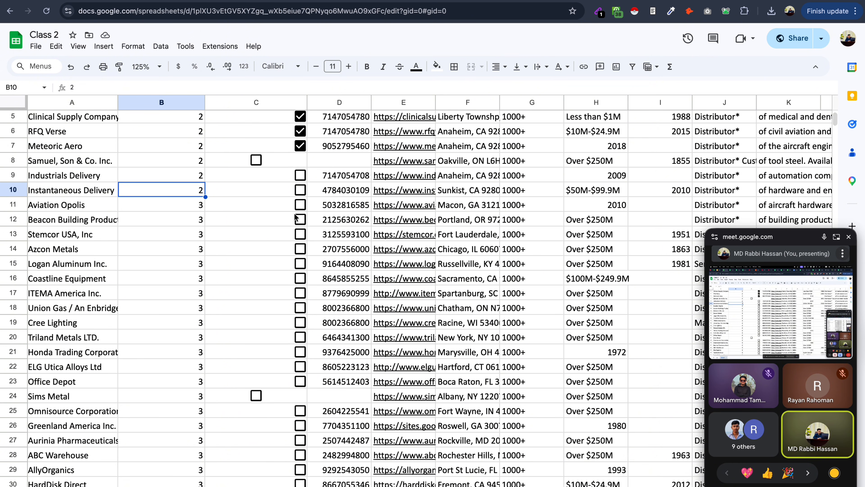
{"action": "scroll", "coordinate": [278, 321], "scroll_direction": "down", "scroll_amount": 3}
{"action": "left_click", "coordinate": [300, 258]}
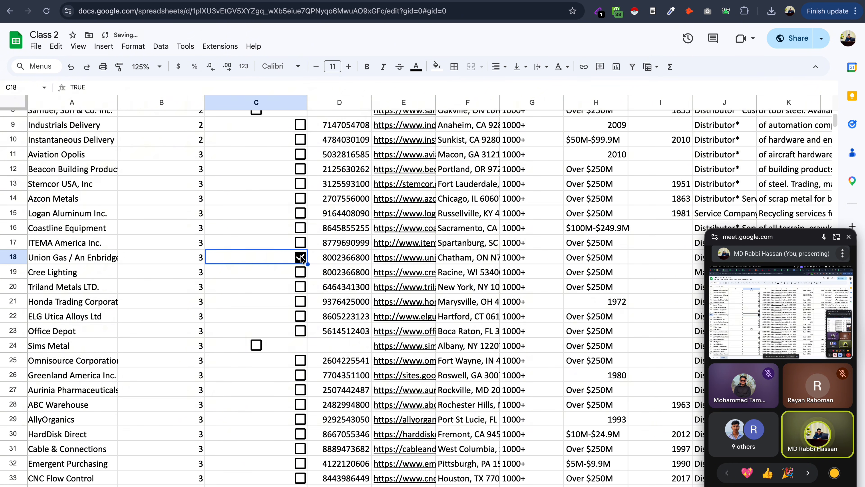
{"action": "left_click", "coordinate": [300, 272]}
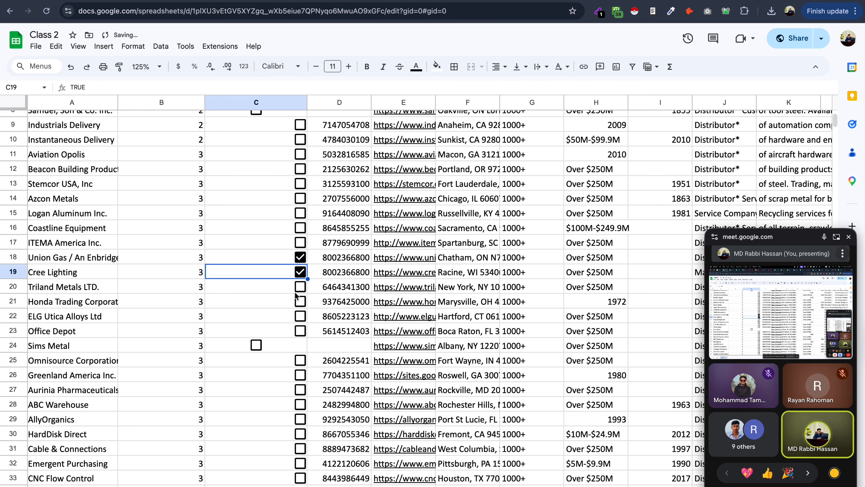
{"action": "left_click", "coordinate": [299, 287]}
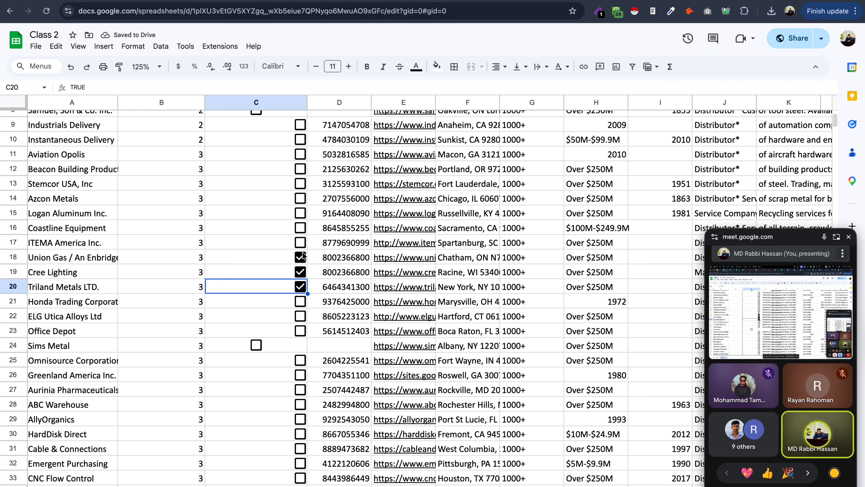
- Replace the Coastline Equipment checkbox in C16 with a dropdown and open its list of options
{"action": "left_click", "coordinate": [274, 228]}
{"action": "scroll", "coordinate": [271, 269], "scroll_direction": "up", "scroll_amount": 4}
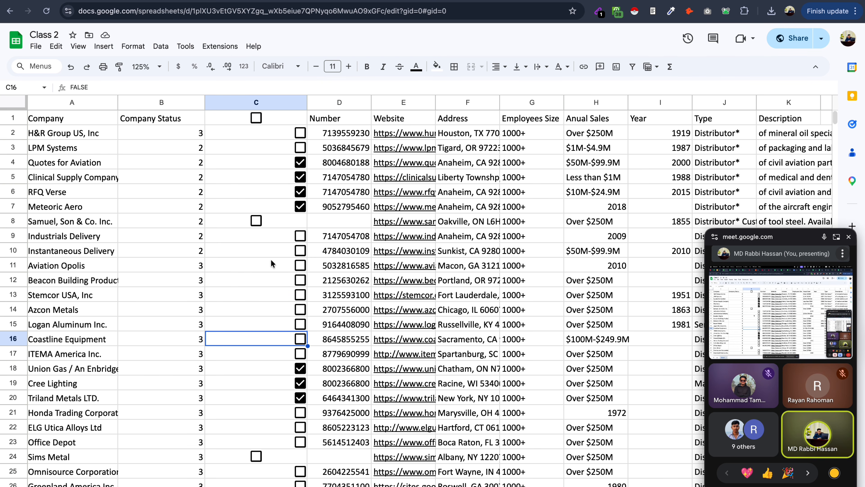
{"action": "left_click", "coordinate": [161, 46]}
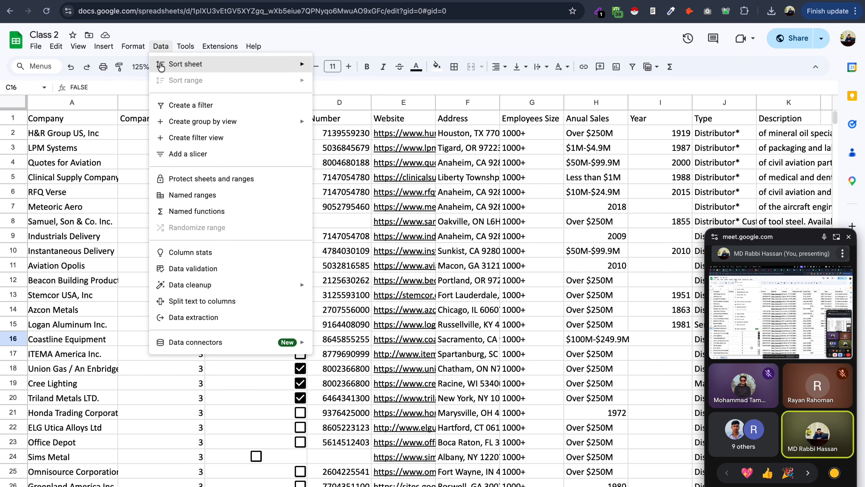
{"action": "left_click", "coordinate": [104, 46]}
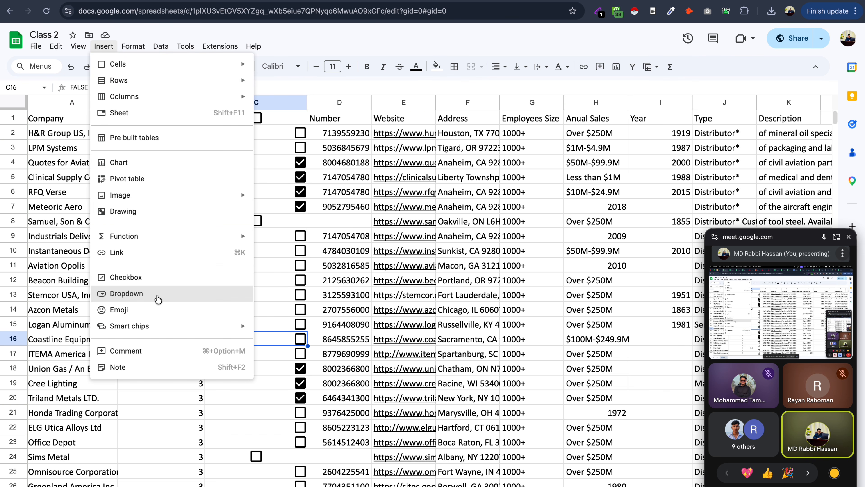
{"action": "left_click", "coordinate": [148, 295]}
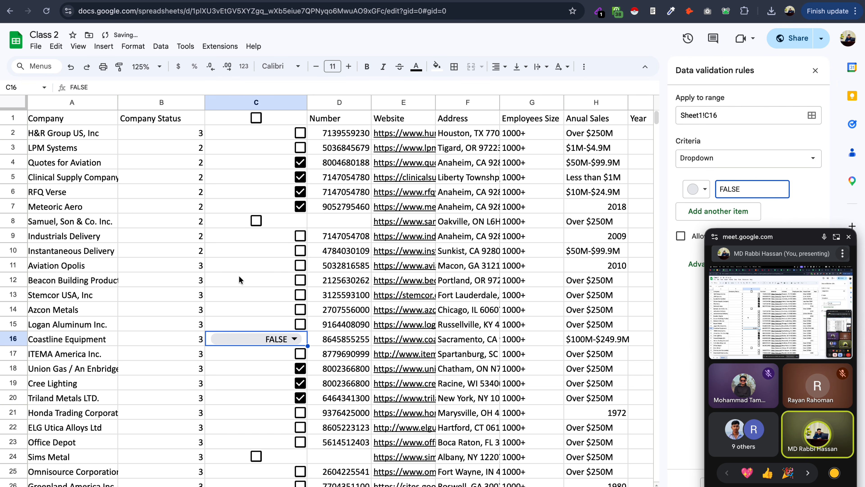
{"action": "left_click", "coordinate": [279, 339]}
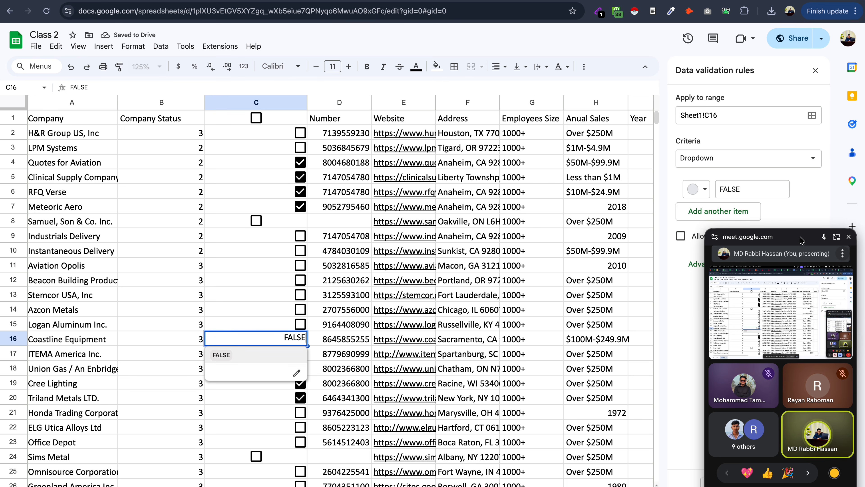
- Add a second dropdown item named True and apply the rule to all matching cells in column C
{"action": "left_click_drag", "start_coordinate": [801, 240], "coordinate": [590, 270]}
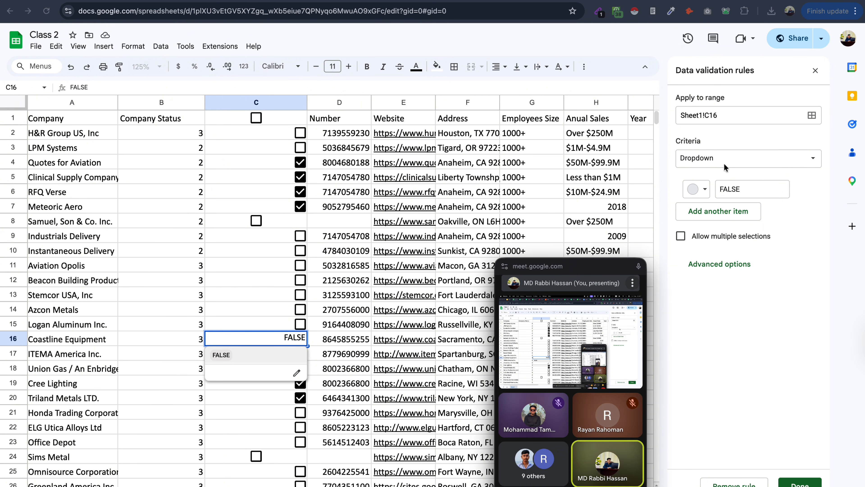
{"action": "left_click", "coordinate": [713, 214]}
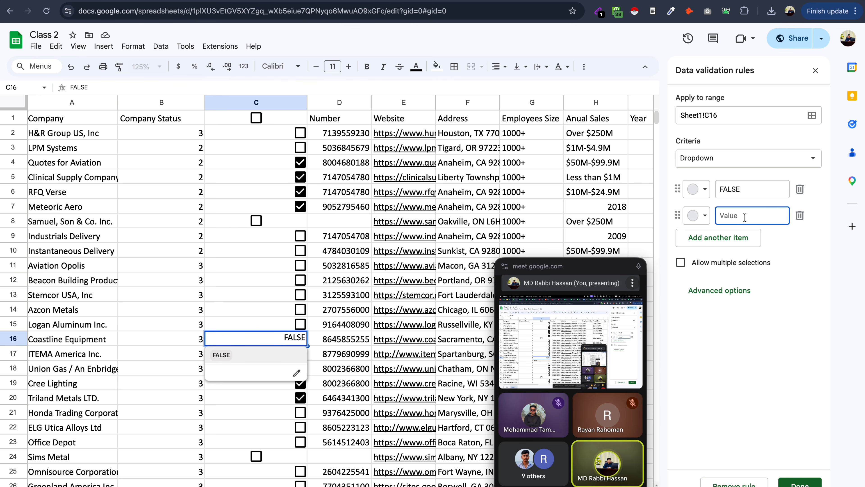
{"action": "type", "text": "True"}
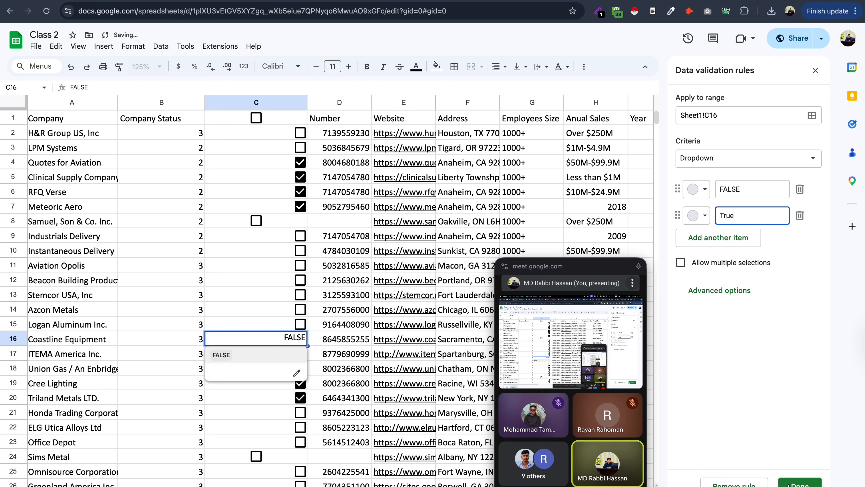
{"action": "left_click", "coordinate": [803, 484]}
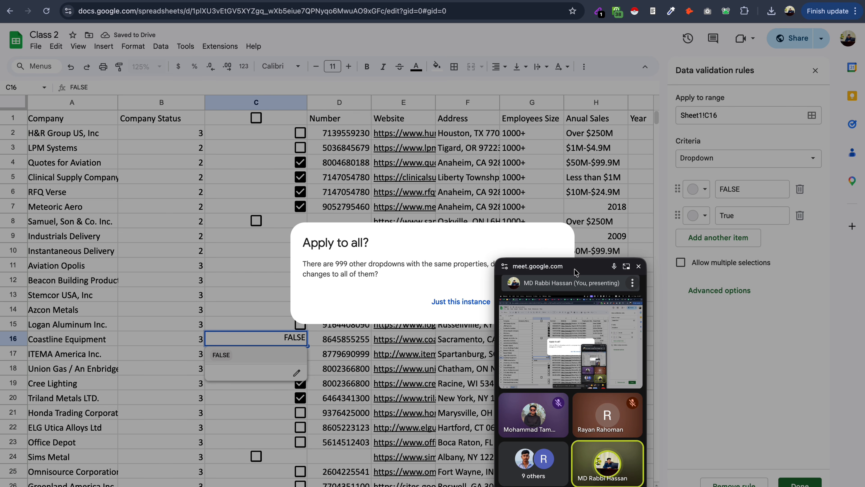
{"action": "left_click_drag", "start_coordinate": [576, 271], "coordinate": [726, 276]}
{"action": "left_click", "coordinate": [537, 299]}
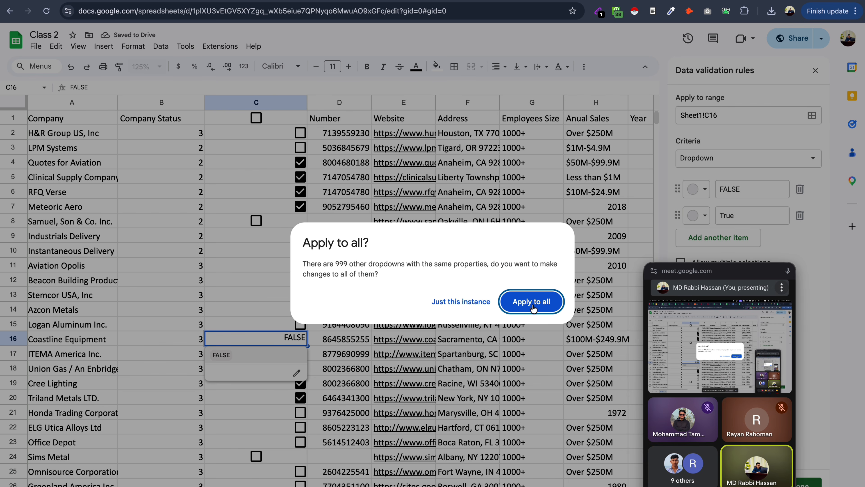
{"action": "left_click", "coordinate": [536, 304]}
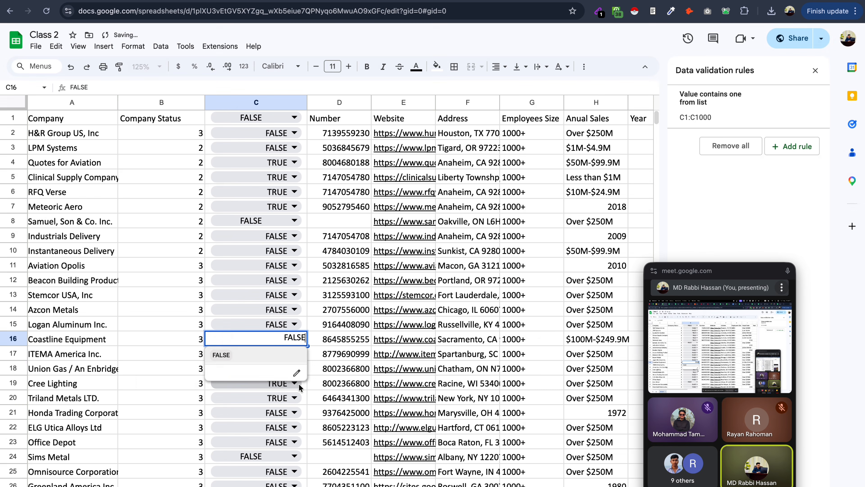
- Choose True in the Stemcor USA, Inc dropdown in C13, and select the Azcon Metals cell C14
{"action": "left_click", "coordinate": [273, 287]}
{"action": "double_click", "coordinate": [282, 295]}
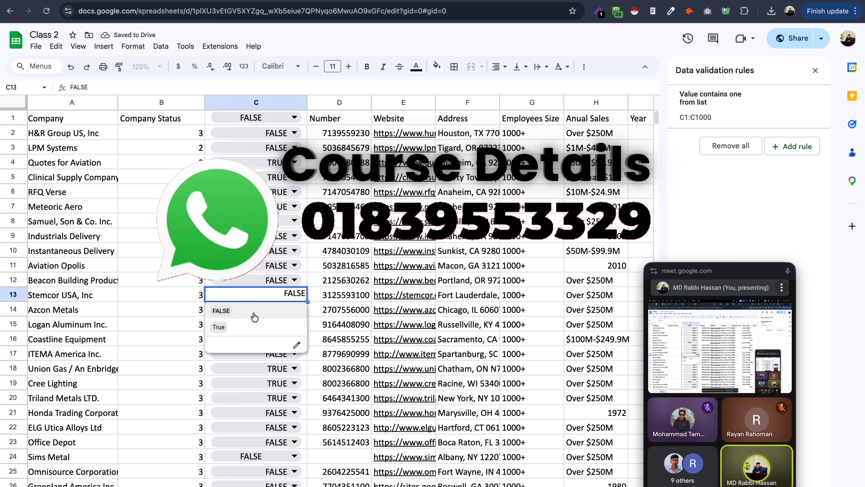
{"action": "left_click", "coordinate": [221, 327]}
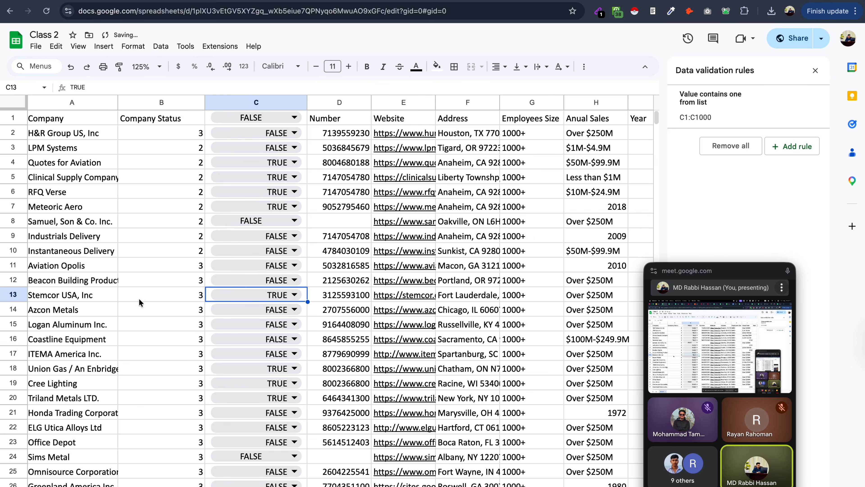
{"action": "left_click", "coordinate": [271, 308]}
{"action": "left_click", "coordinate": [224, 323]}
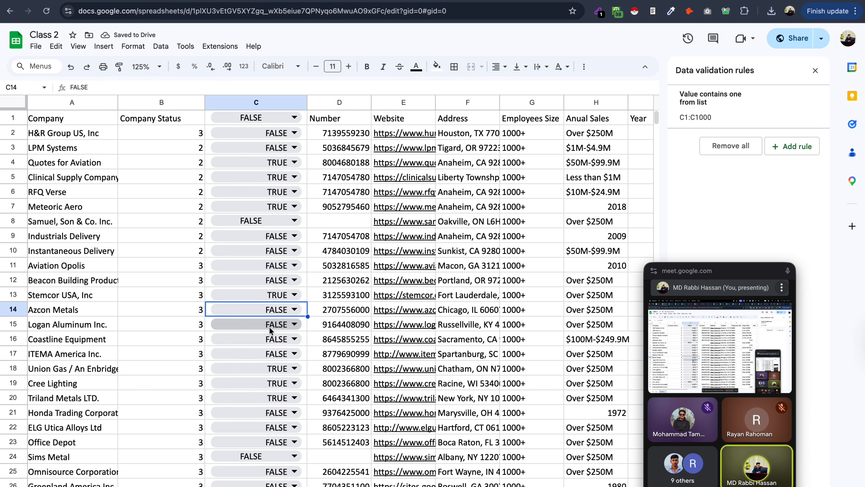
- Look through the dropdowns in column C down to about row 69 and return to the header row
{"action": "scroll", "coordinate": [274, 330], "scroll_direction": "down", "scroll_amount": 5}
{"action": "scroll", "coordinate": [267, 324], "scroll_direction": "down", "scroll_amount": 2}
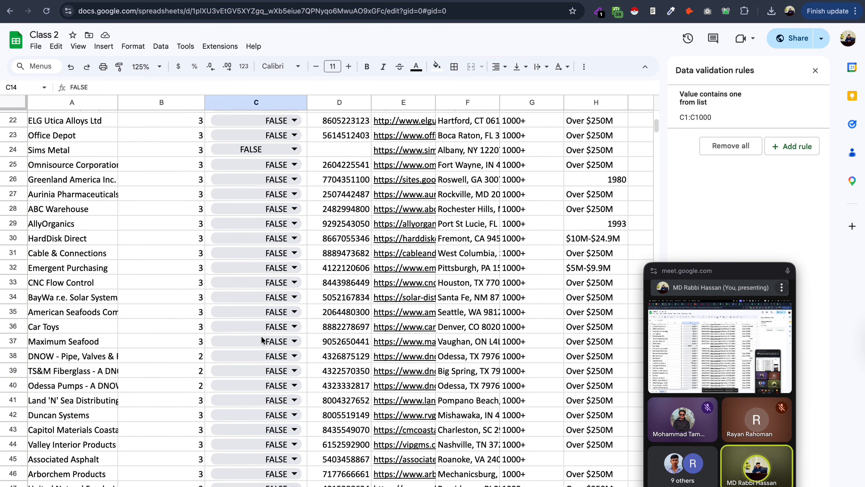
{"action": "scroll", "coordinate": [261, 336], "scroll_direction": "down", "scroll_amount": 8}
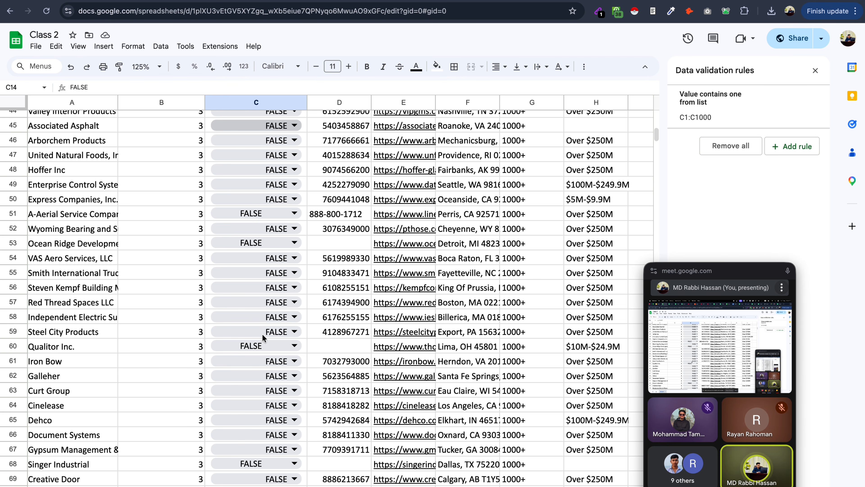
{"action": "scroll", "coordinate": [221, 234], "scroll_direction": "up", "scroll_amount": 6}
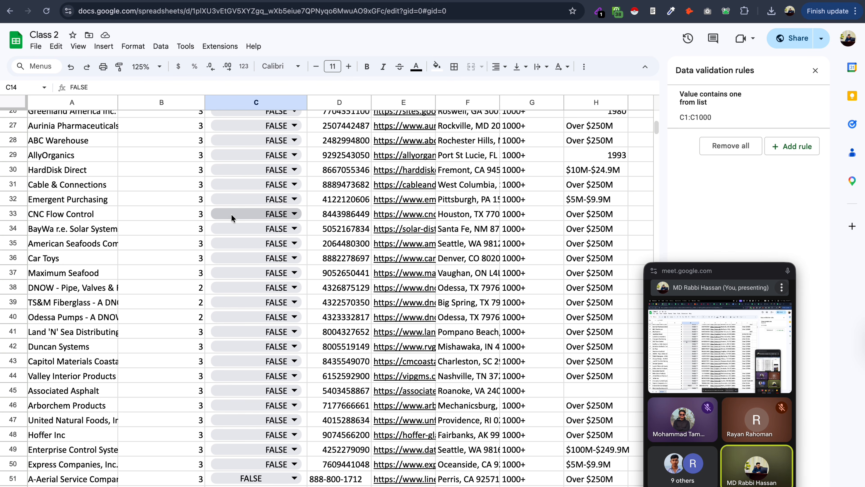
{"action": "scroll", "coordinate": [232, 218], "scroll_direction": "up", "scroll_amount": 8}
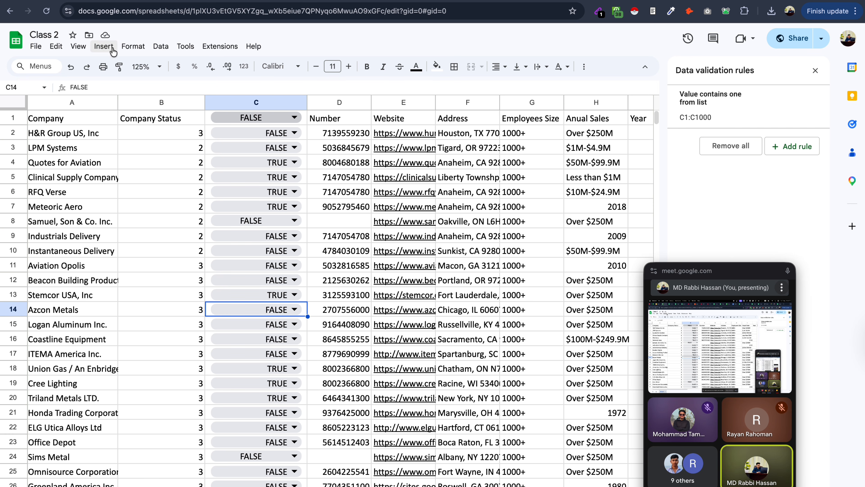
{"action": "left_click", "coordinate": [104, 46]}
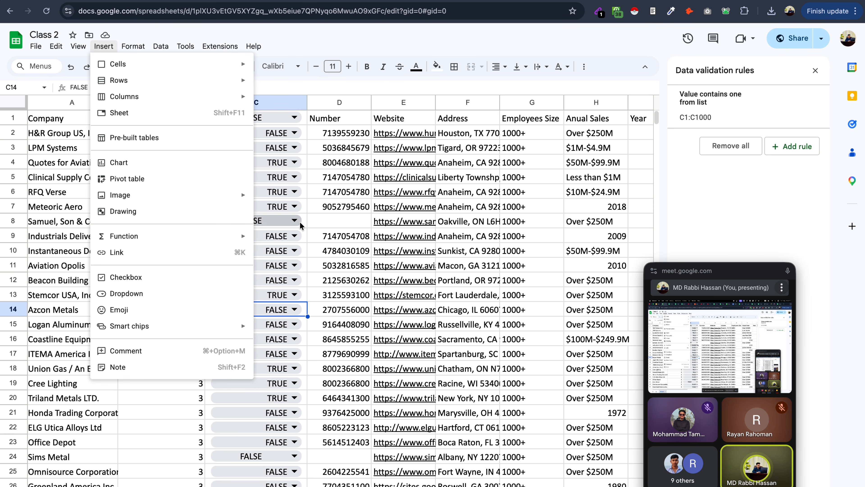
{"action": "double_click", "coordinate": [285, 269]}
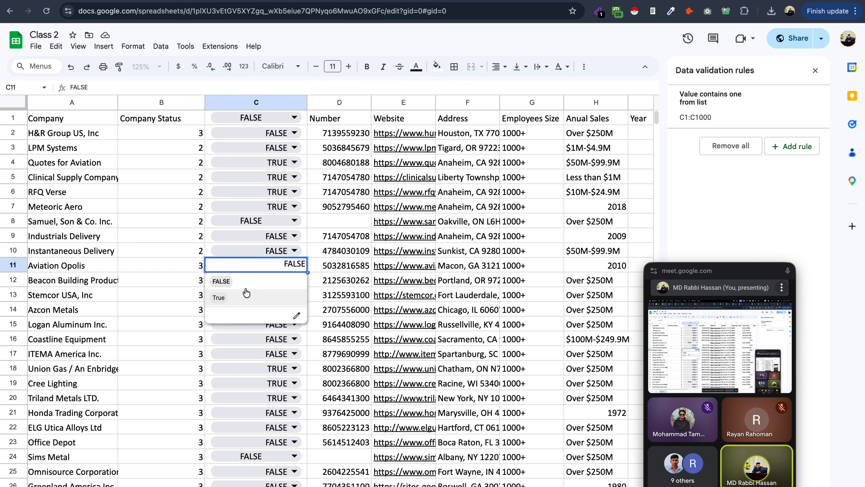
{"action": "left_click", "coordinate": [179, 239]}
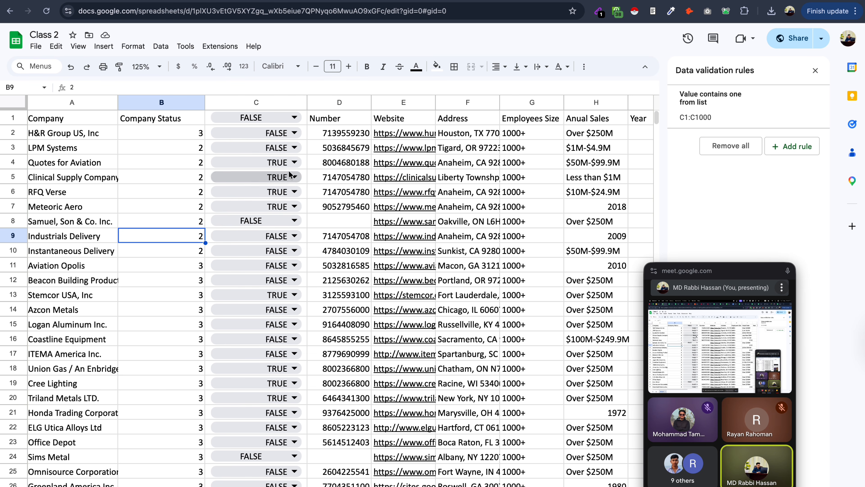
{"action": "left_click", "coordinate": [103, 45]}
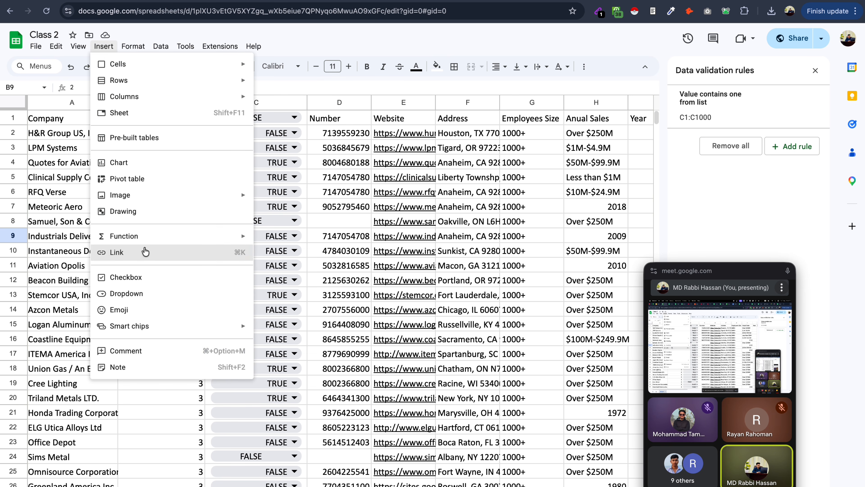
{"action": "left_click", "coordinate": [354, 208]}
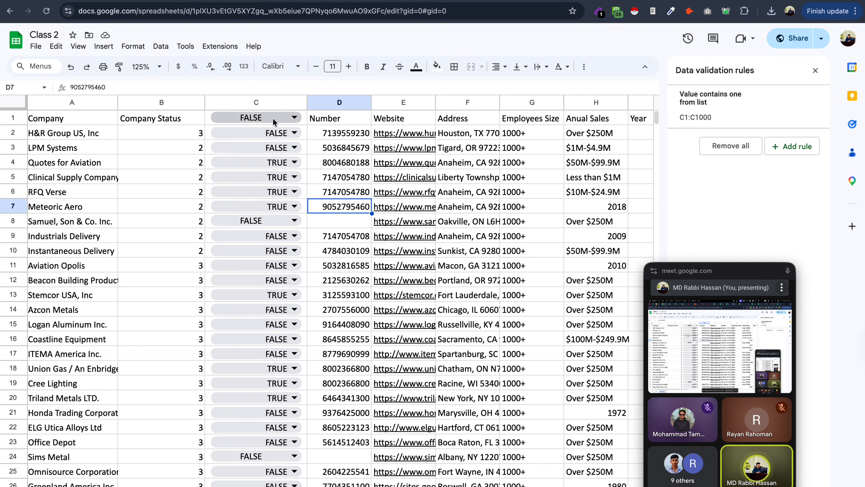
{"action": "left_click", "coordinate": [102, 46]}
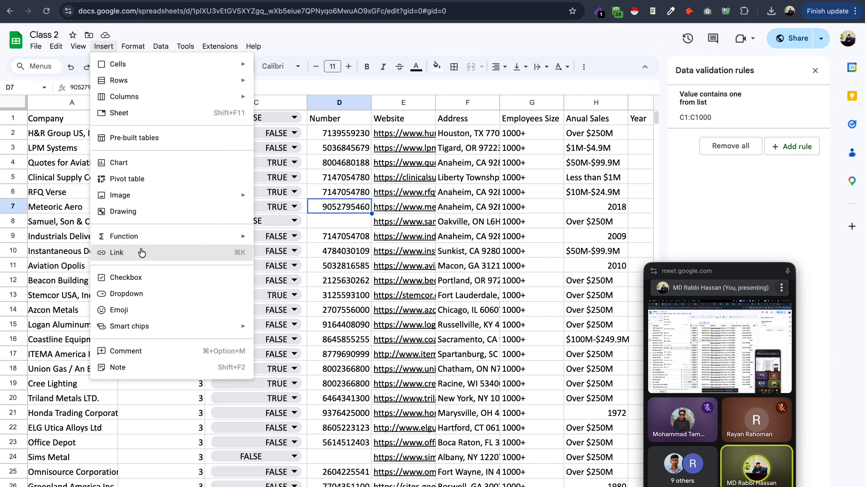
{"action": "key", "text": "Escape"}
{"action": "key", "text": "ctrl+k"}
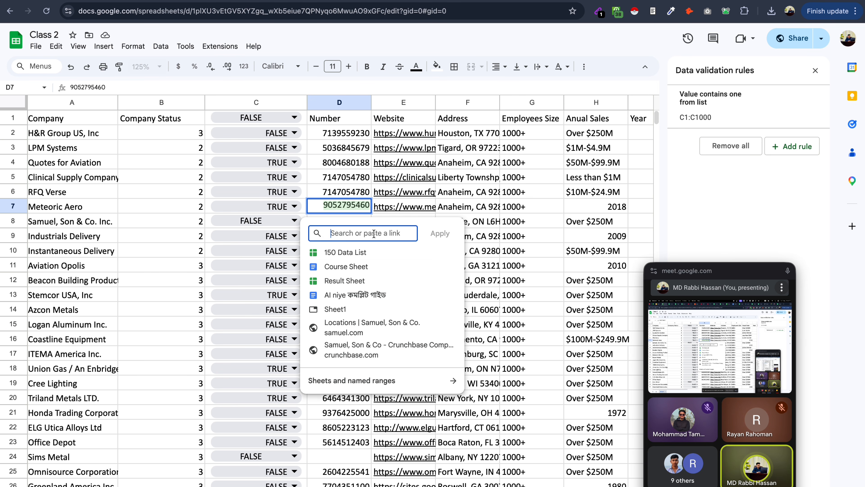
{"action": "type", "text": "ww"}
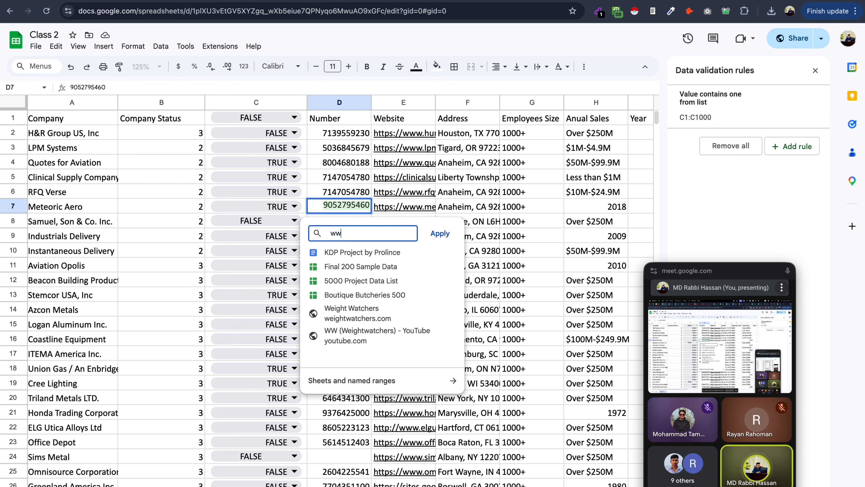
{"action": "type", "text": "w.protec"}
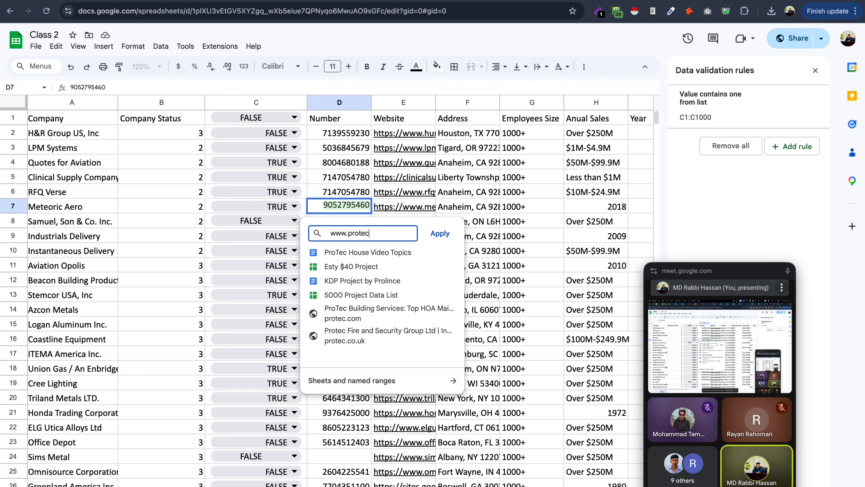
{"action": "type", "text": "org."}
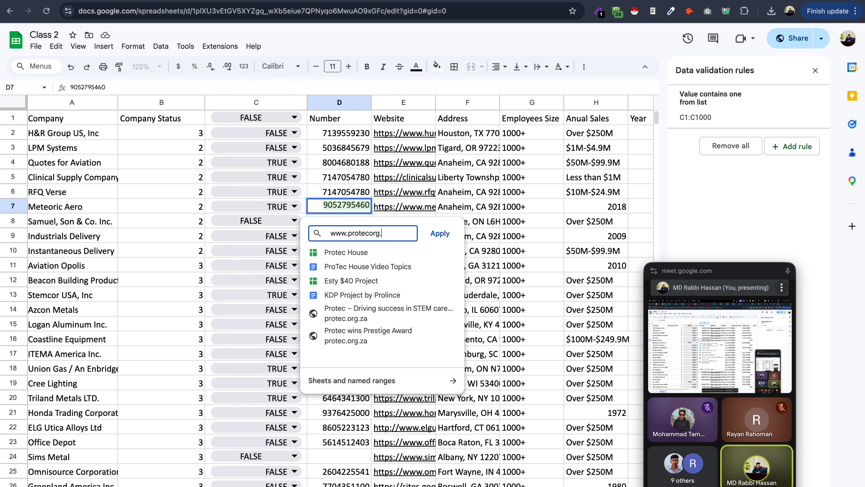
{"action": "type", "text": "org"}
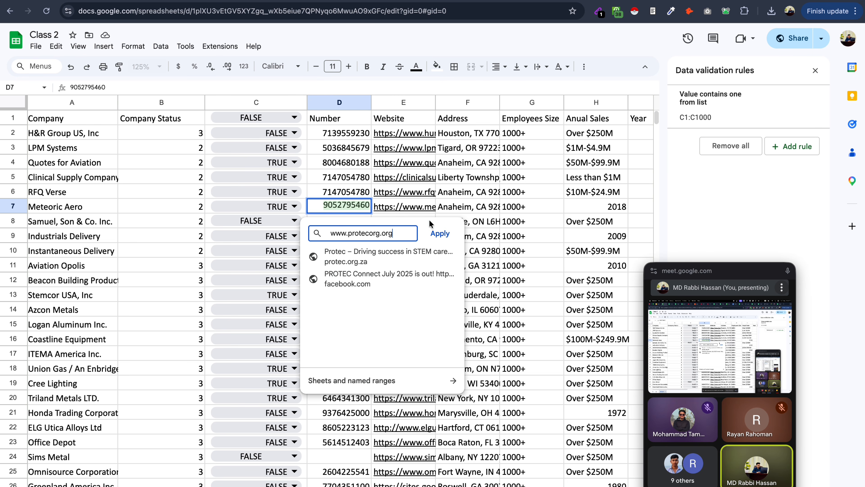
{"action": "left_click", "coordinate": [439, 234]}
{"action": "left_click", "coordinate": [336, 274]}
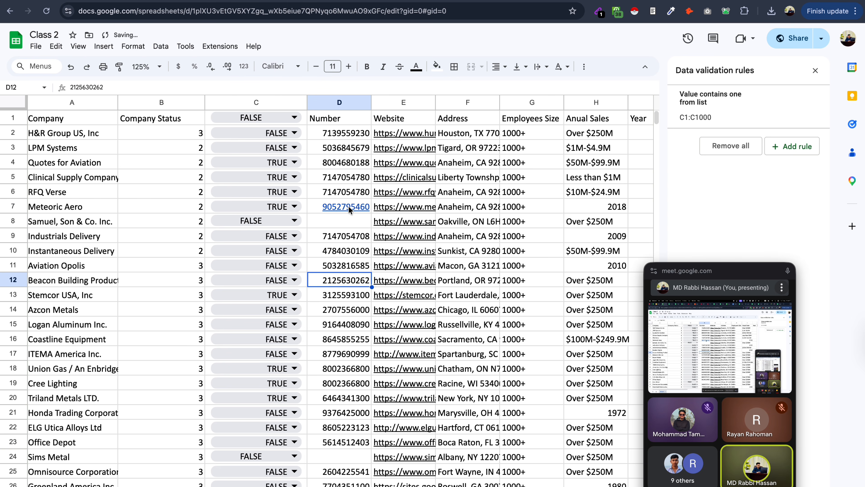
{"action": "mouse_move", "coordinate": [346, 207]}
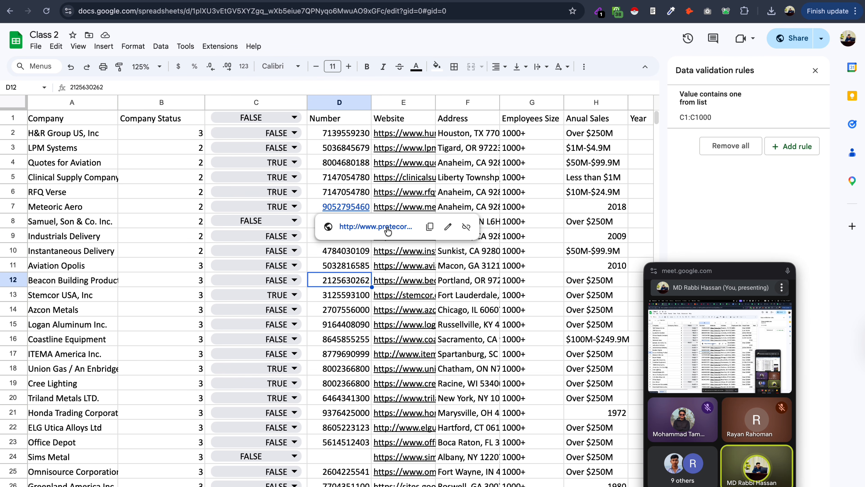
{"action": "left_click", "coordinate": [352, 192]}
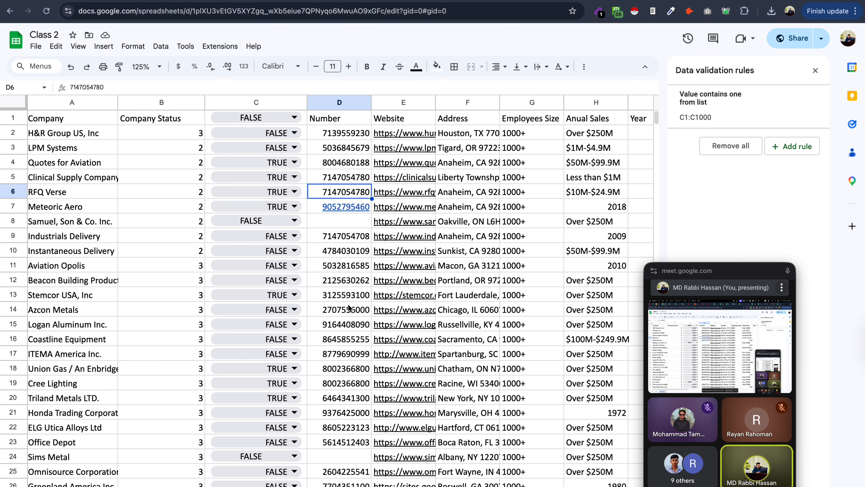
{"action": "left_click", "coordinate": [485, 180]}
{"action": "left_click", "coordinate": [471, 283]}
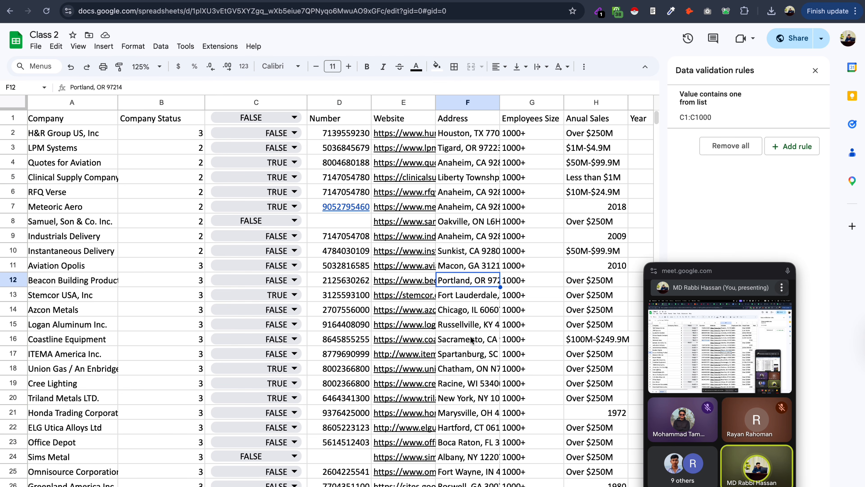
{"action": "scroll", "coordinate": [472, 340], "scroll_direction": "down", "scroll_amount": 5}
{"action": "scroll", "coordinate": [473, 235], "scroll_direction": "up", "scroll_amount": 5}
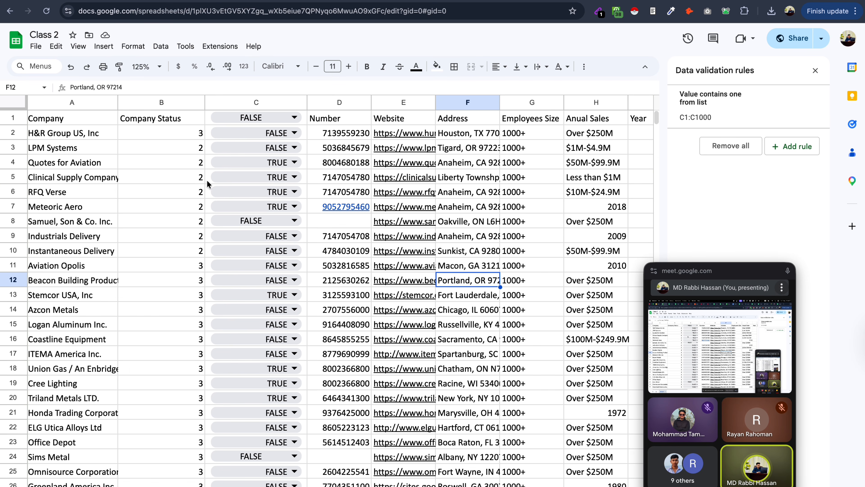
{"action": "left_click", "coordinate": [95, 163]}
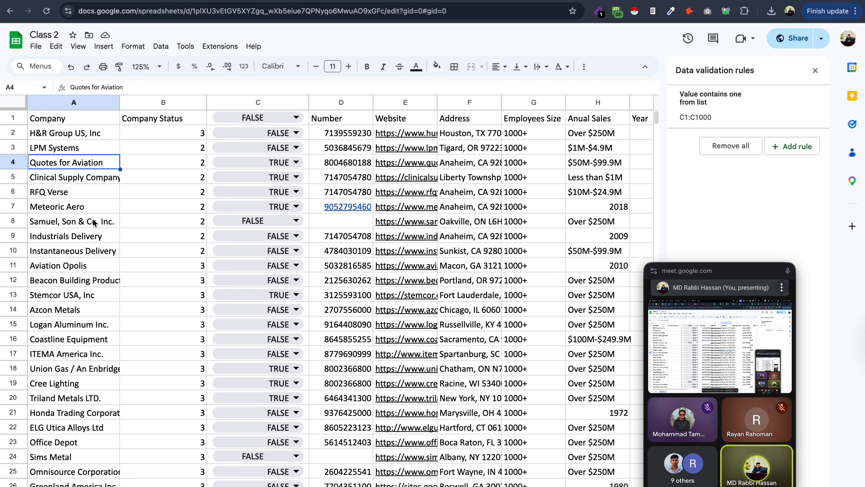
{"action": "left_click", "coordinate": [101, 47]}
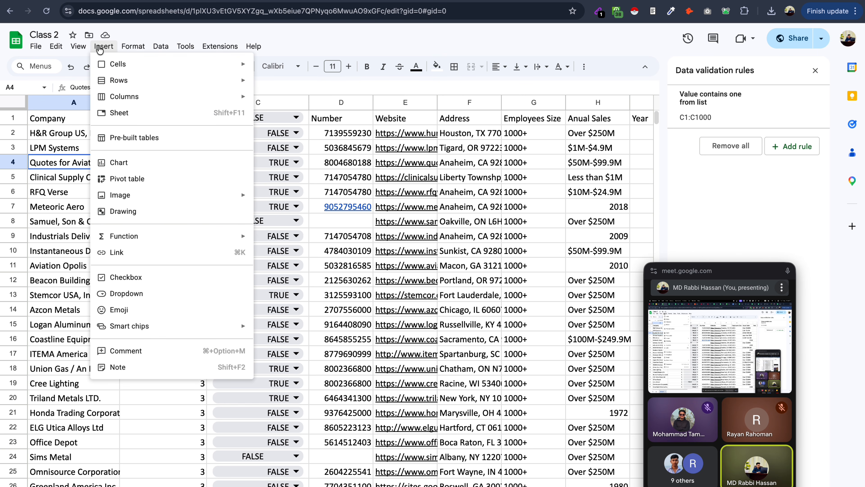
{"action": "mouse_move", "coordinate": [125, 48]}
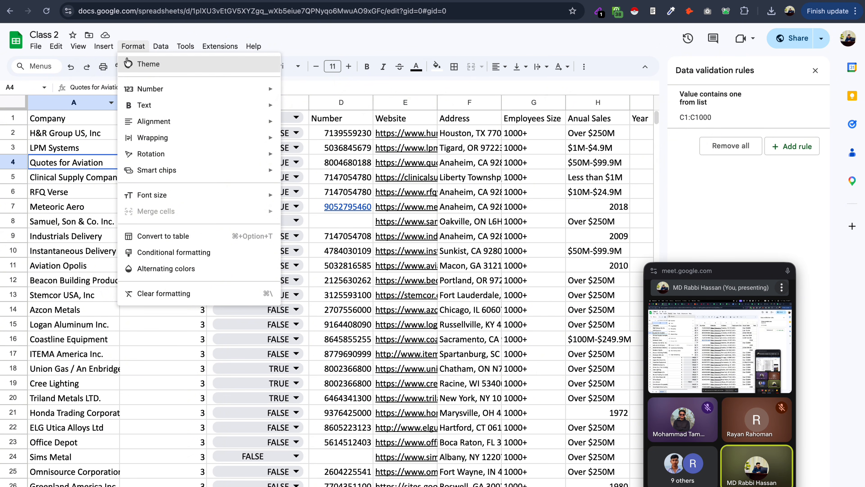
{"action": "mouse_move", "coordinate": [148, 92]}
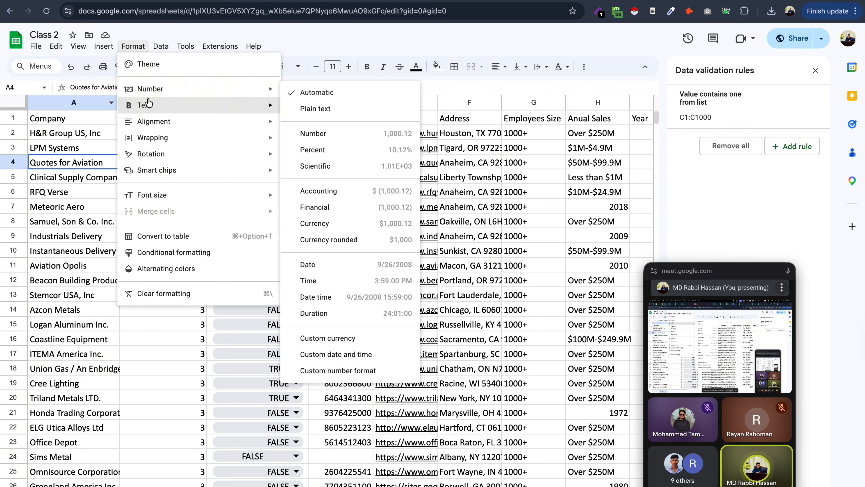
{"action": "left_click", "coordinate": [533, 173]}
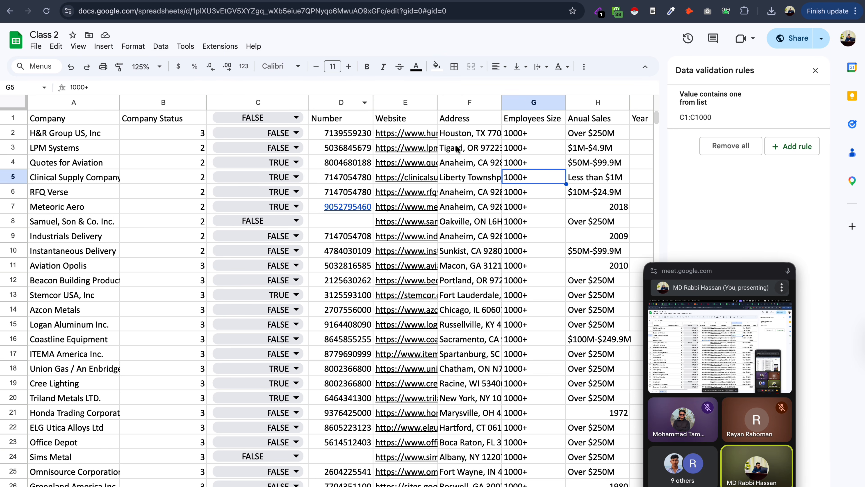
- Try font size 14 on the header cells A1:F1, returning them to size 11
{"action": "left_click", "coordinate": [473, 136]}
{"action": "left_click_drag", "start_coordinate": [467, 124], "coordinate": [31, 125]}
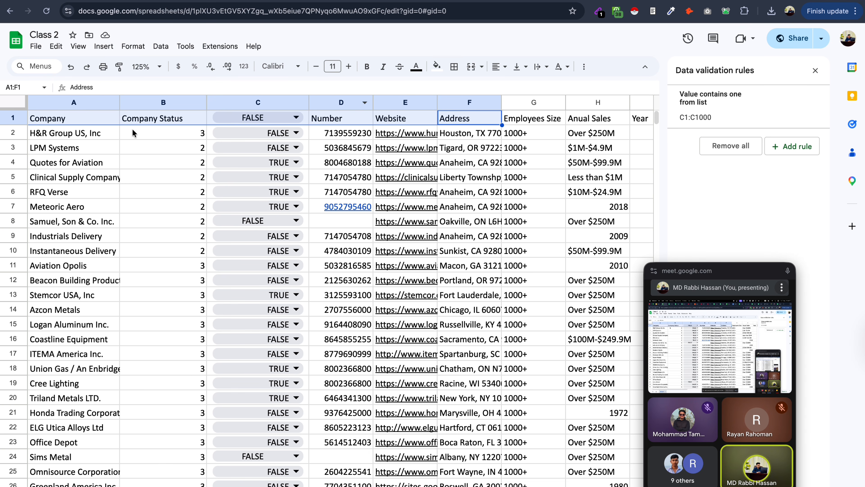
{"action": "left_click", "coordinate": [348, 67]}
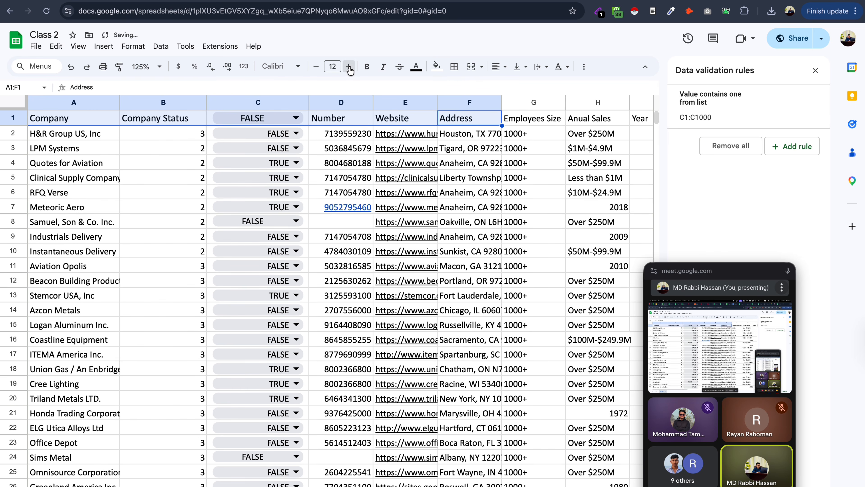
{"action": "left_click", "coordinate": [348, 66]}
{"action": "left_click", "coordinate": [348, 66]}
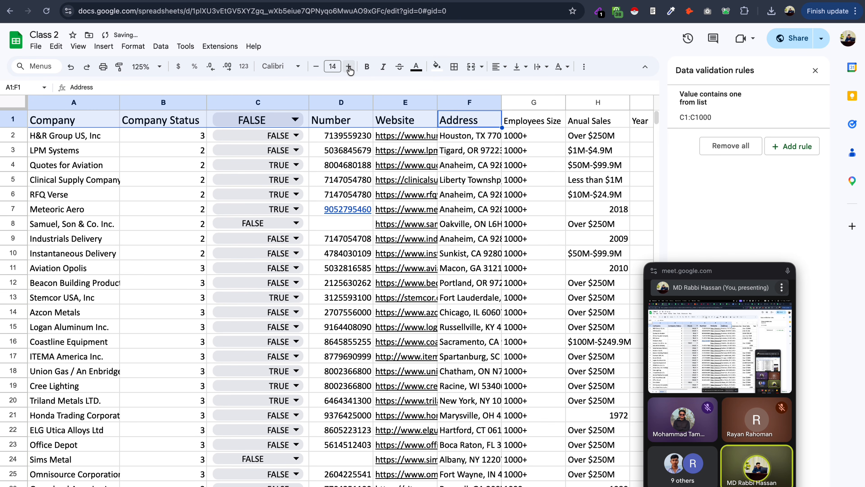
{"action": "left_click", "coordinate": [316, 66]}
{"action": "left_click", "coordinate": [316, 66]}
{"action": "left_click", "coordinate": [316, 66]}
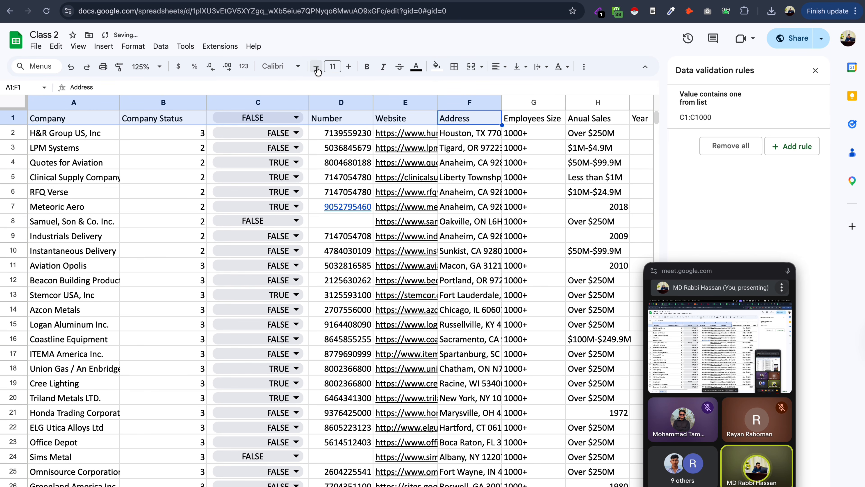
- Make the header cells A1:F1 bold and give them a yellow fill
{"action": "left_click", "coordinate": [368, 66]}
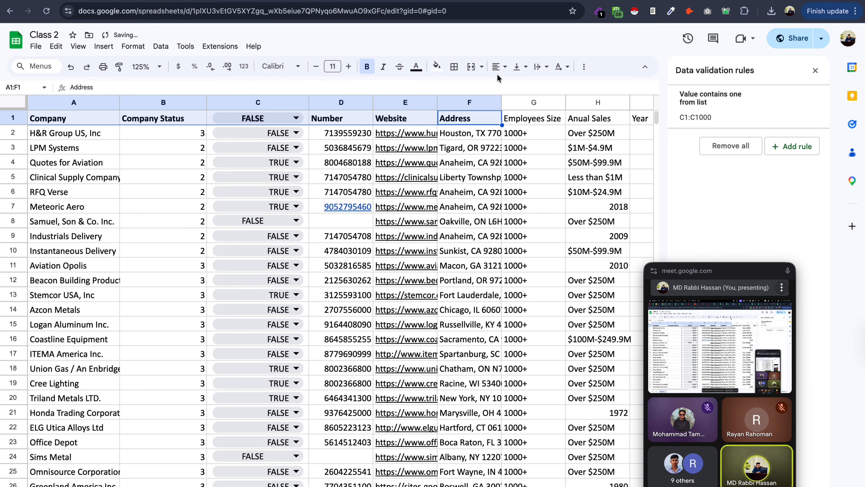
{"action": "left_click", "coordinate": [438, 67]}
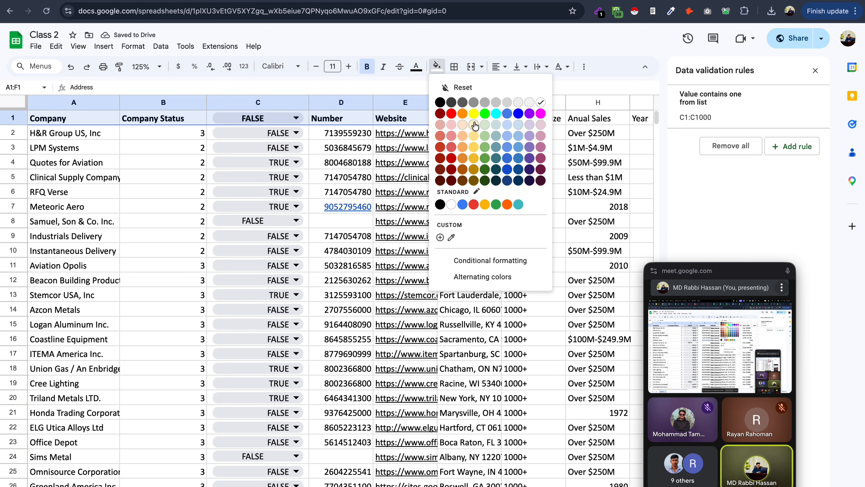
{"action": "left_click", "coordinate": [473, 114]}
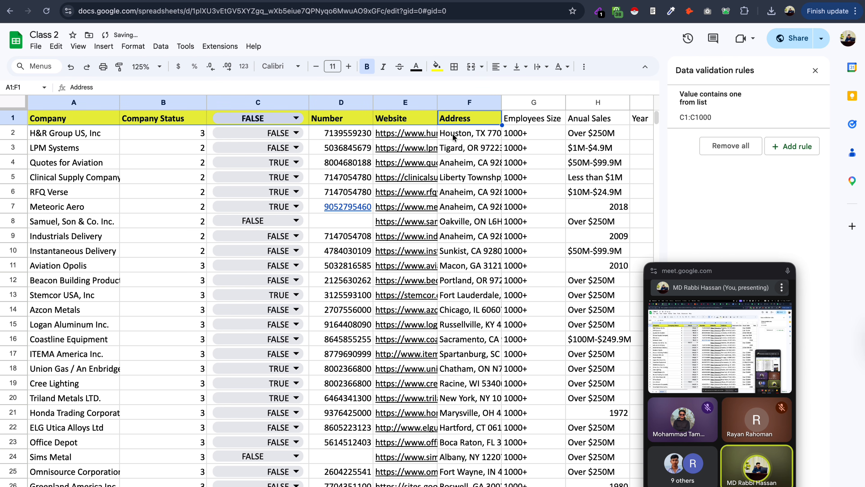
{"action": "left_click", "coordinate": [440, 69]}
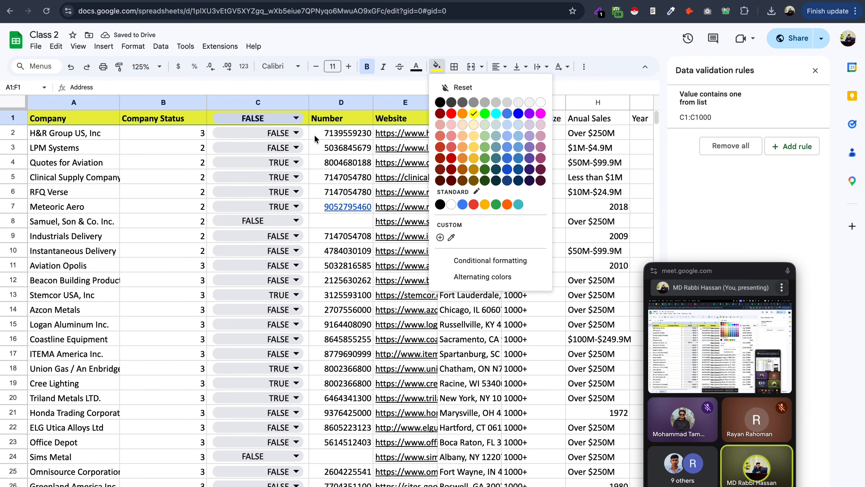
{"action": "left_click", "coordinate": [405, 119]}
- Clear all formatting from the header cells A1:F1
{"action": "left_click", "coordinate": [74, 121]}
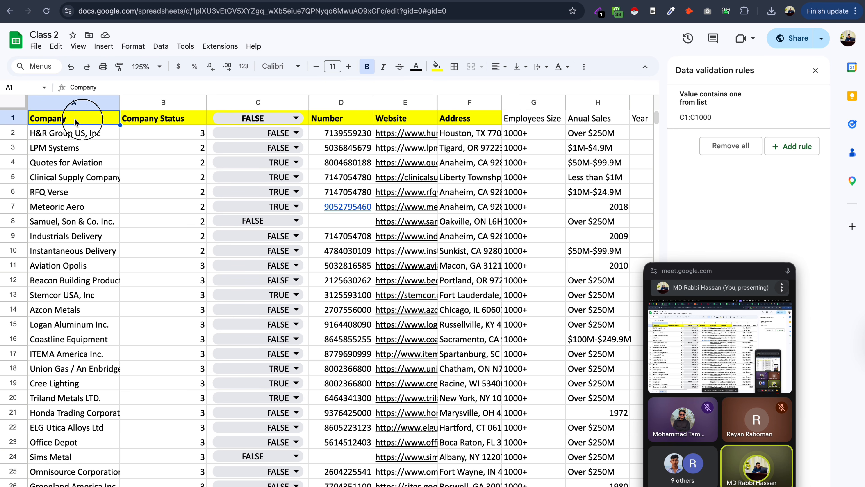
{"action": "left_click_drag", "start_coordinate": [75, 122], "coordinate": [469, 120]}
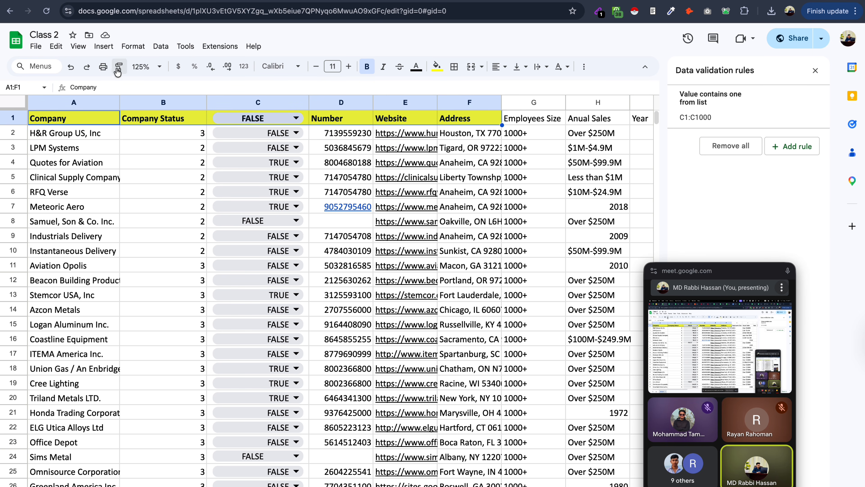
{"action": "left_click", "coordinate": [133, 46]}
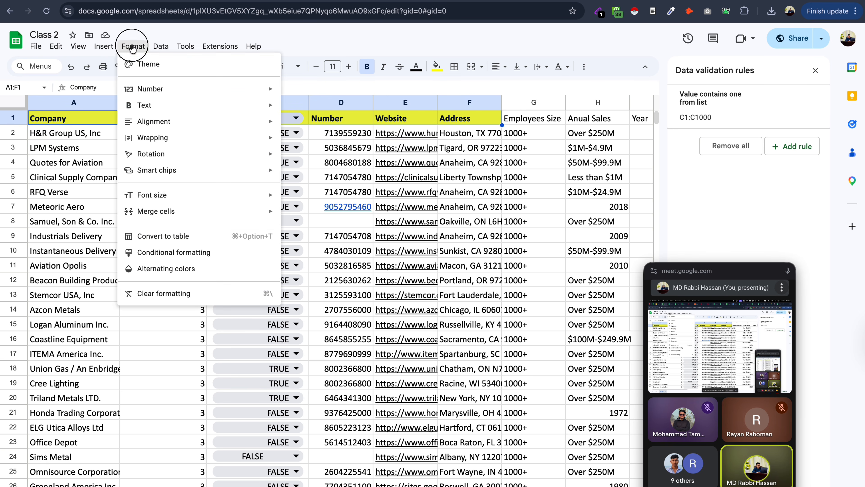
{"action": "left_click", "coordinate": [176, 296]}
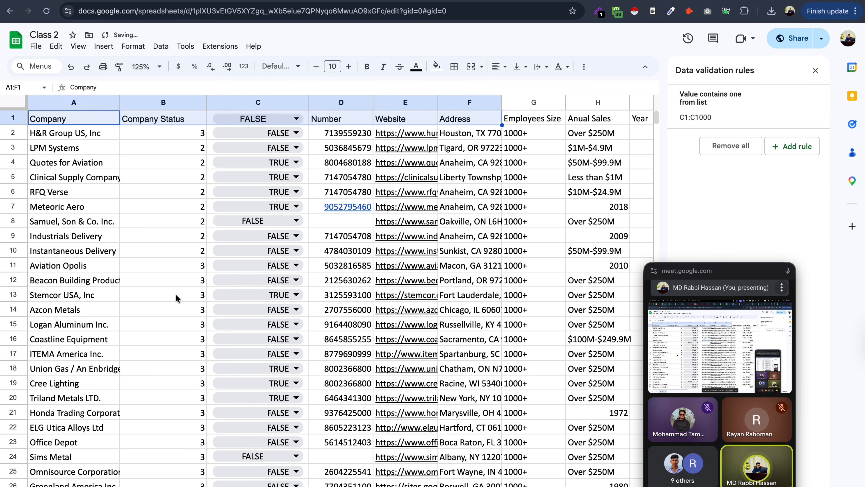
{"action": "left_click", "coordinate": [483, 119]}
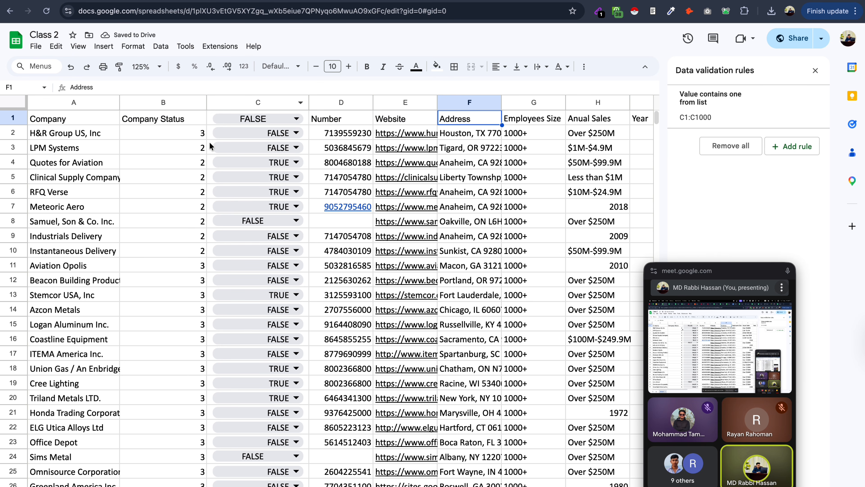
{"action": "left_click", "coordinate": [129, 49]}
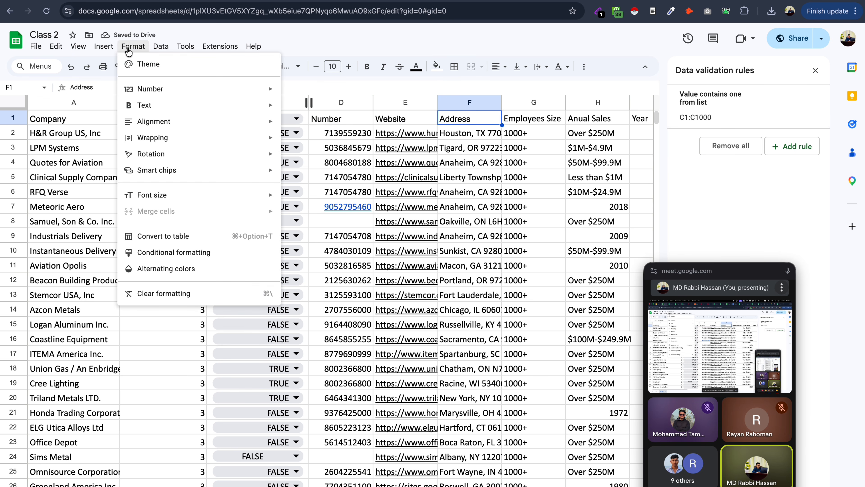
{"action": "mouse_move", "coordinate": [157, 49]}
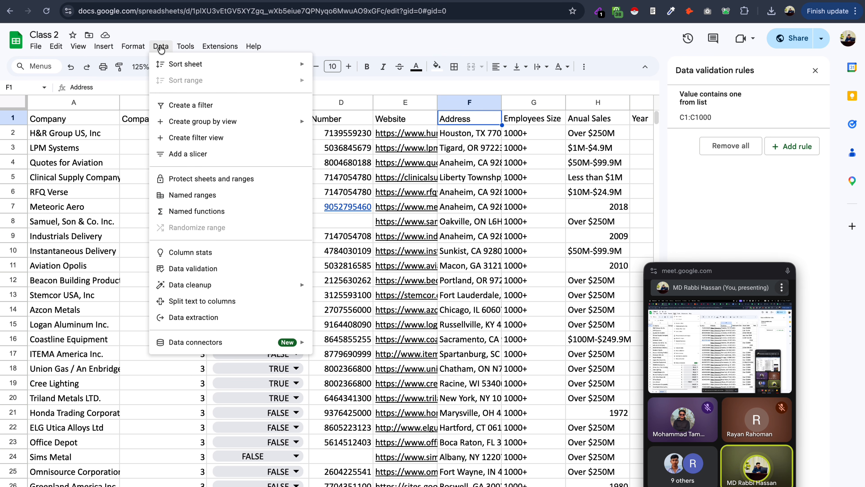
{"action": "mouse_move", "coordinate": [221, 70]}
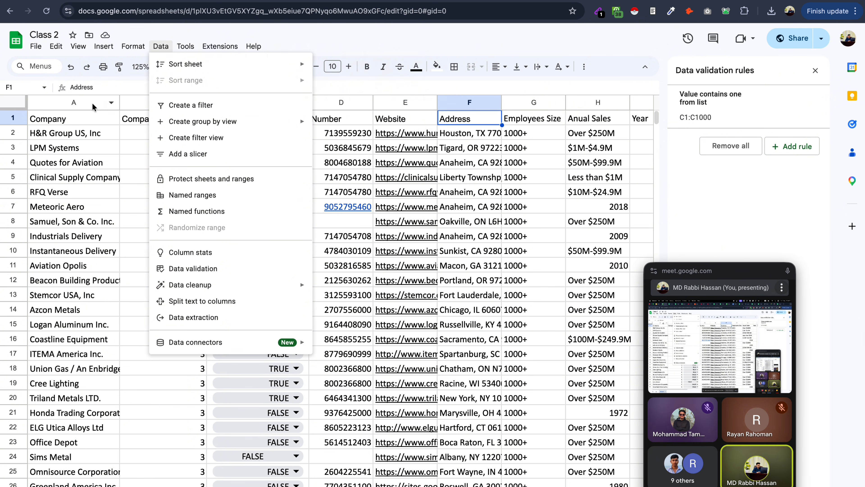
{"action": "left_click", "coordinate": [77, 133]}
- Try sorting the whole sheet by column A from A to Z, review the company order, and undo the sort
{"action": "left_click", "coordinate": [81, 102]}
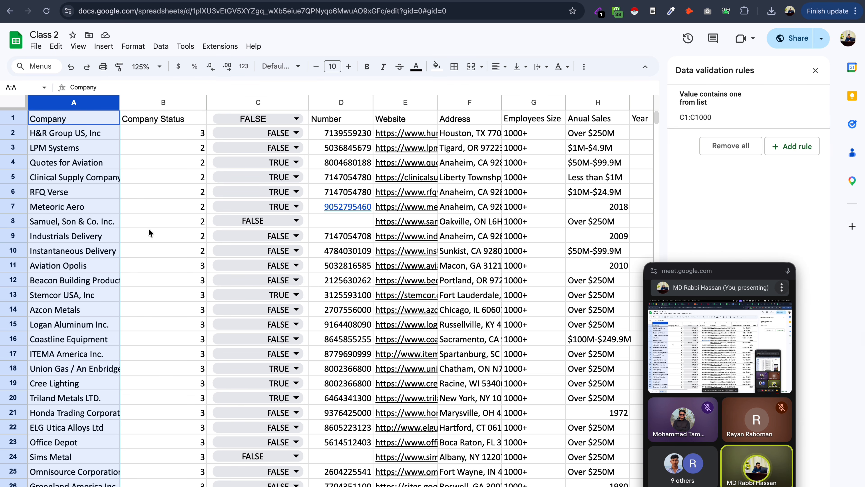
{"action": "left_click", "coordinate": [161, 46]}
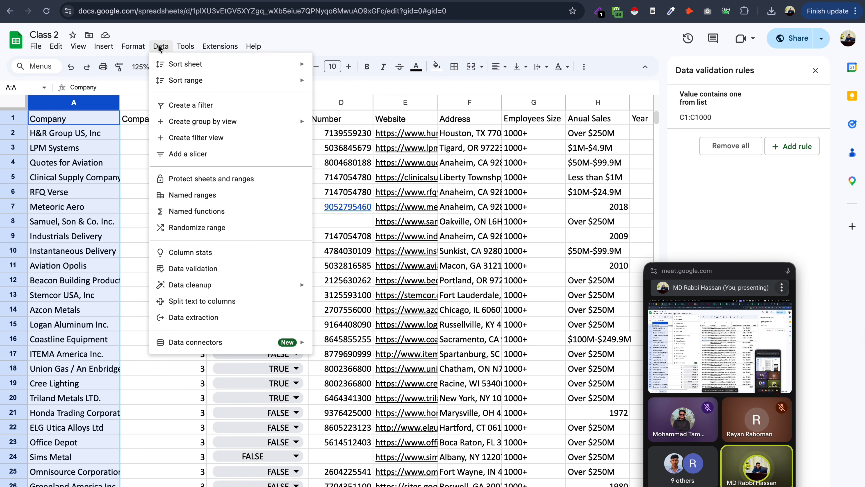
{"action": "mouse_move", "coordinate": [188, 64]}
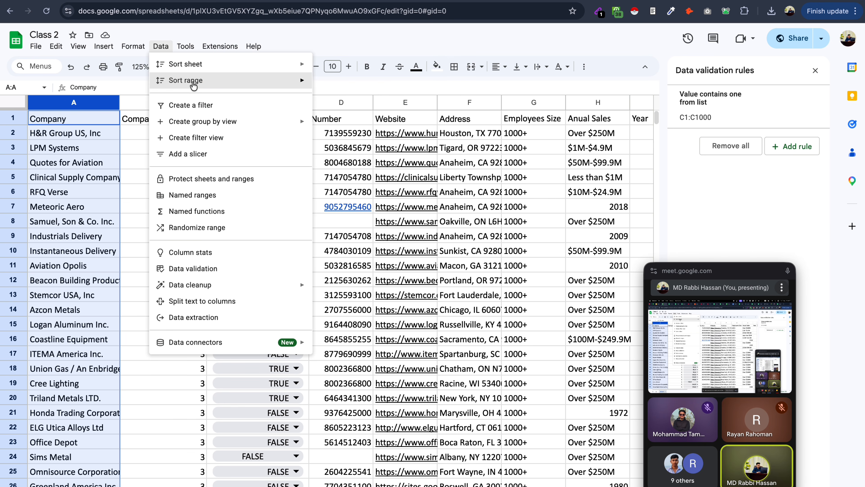
{"action": "mouse_move", "coordinate": [203, 84]}
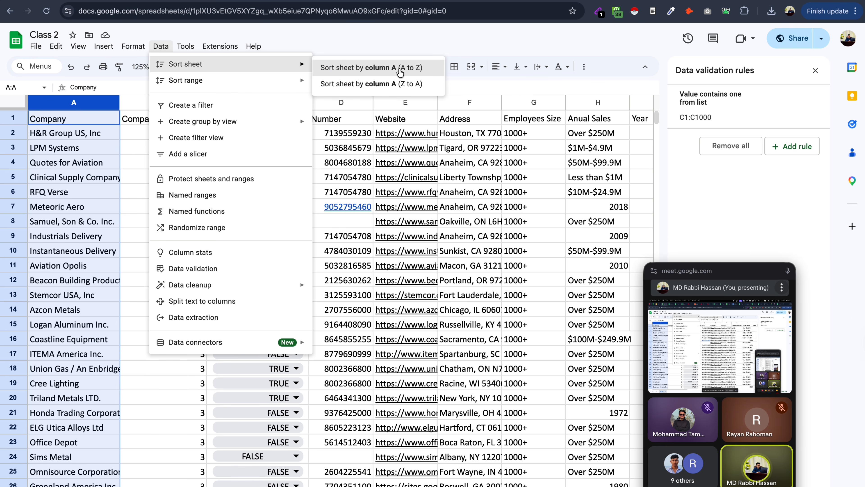
{"action": "left_click", "coordinate": [400, 70]}
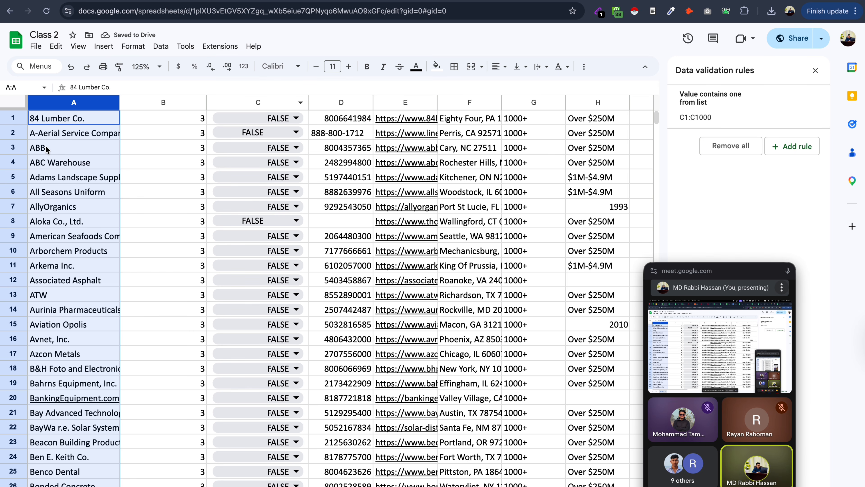
{"action": "scroll", "coordinate": [40, 268], "scroll_direction": "down", "scroll_amount": 5}
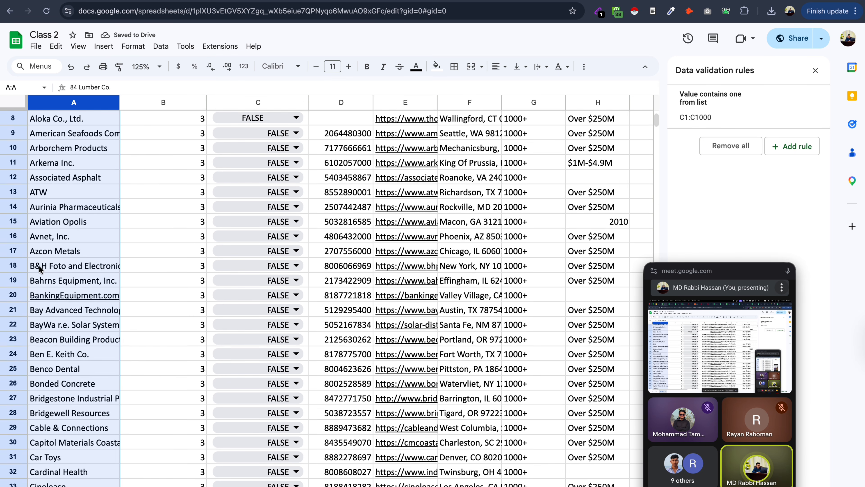
{"action": "scroll", "coordinate": [39, 268], "scroll_direction": "down", "scroll_amount": 5}
{"action": "scroll", "coordinate": [40, 268], "scroll_direction": "up", "scroll_amount": 6}
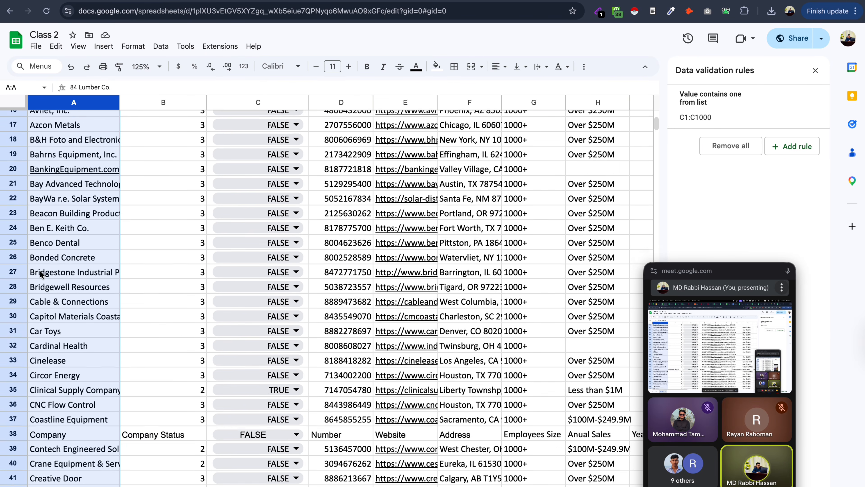
{"action": "key", "text": "ctrl+z"}
{"action": "scroll", "coordinate": [65, 214], "scroll_direction": "up", "scroll_amount": 5}
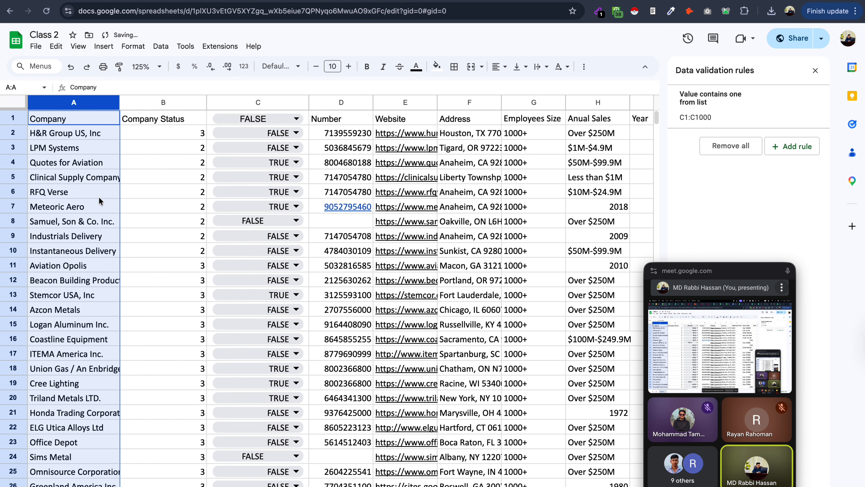
- Try sorting the whole sheet by column A from Z to A, and undo the sort
{"action": "left_click", "coordinate": [161, 46]}
{"action": "mouse_move", "coordinate": [214, 69]}
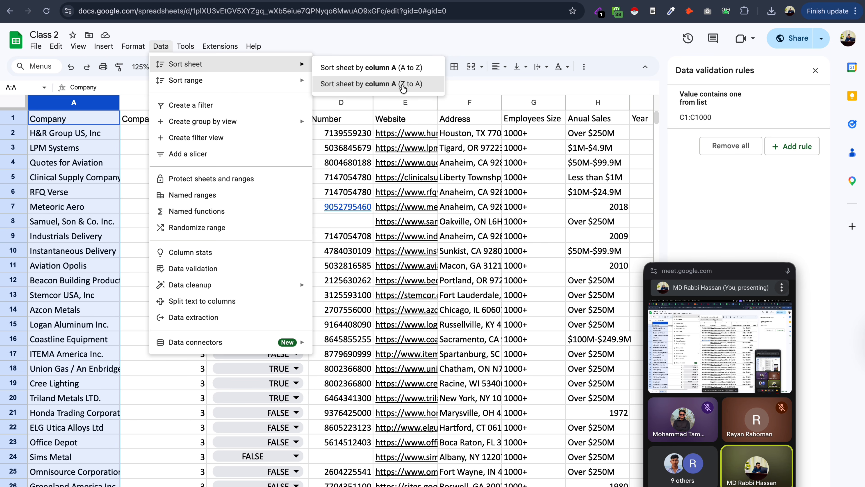
{"action": "left_click", "coordinate": [402, 88]}
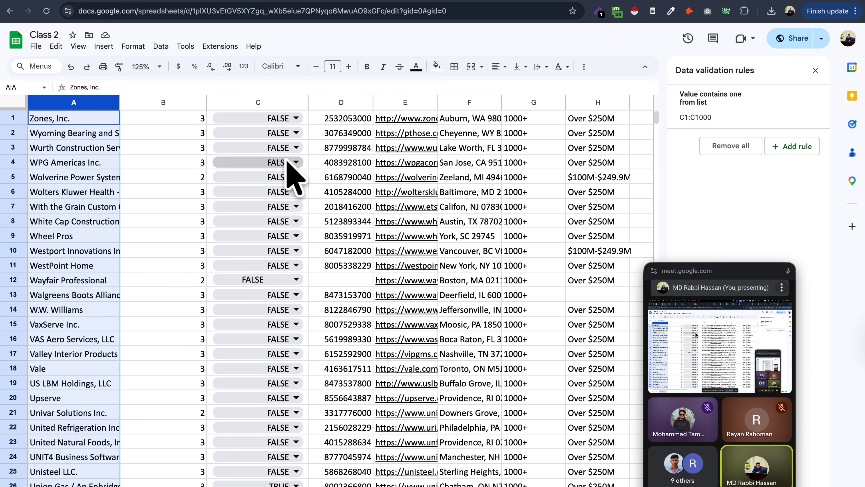
{"action": "key", "text": "ctrl+z"}
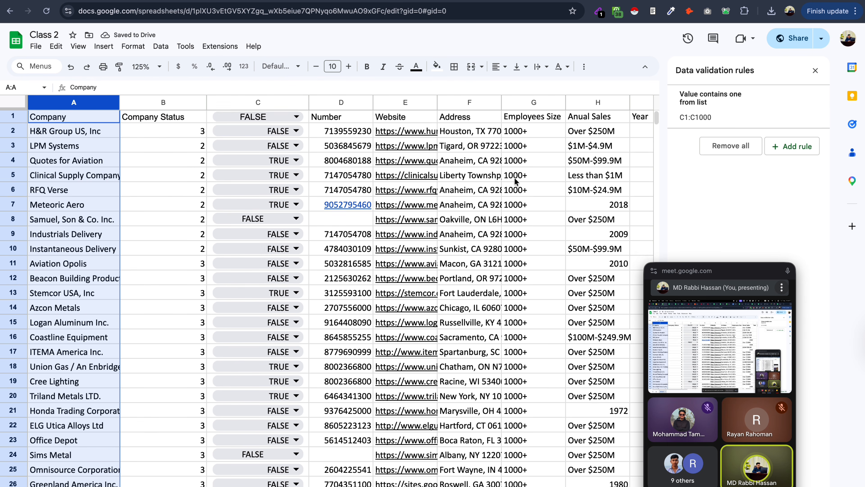
{"action": "scroll", "coordinate": [409, 154], "scroll_direction": "right", "scroll_amount": 1}
{"action": "left_click", "coordinate": [161, 47]}
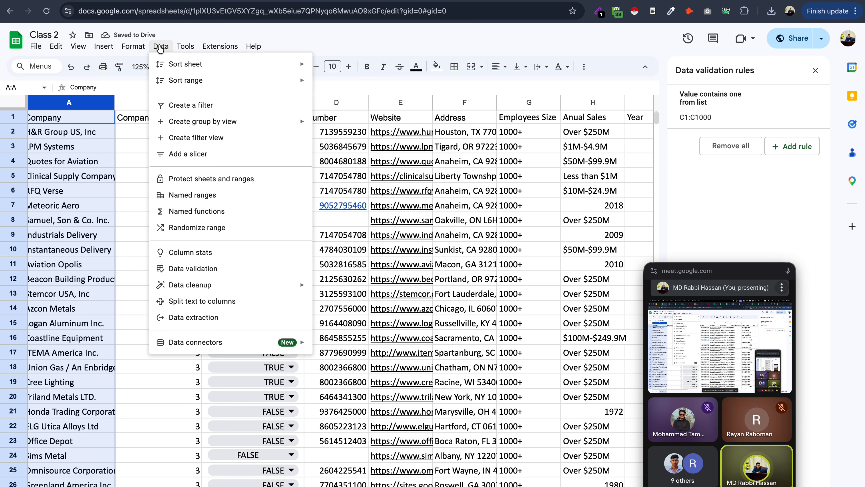
{"action": "mouse_move", "coordinate": [227, 87]}
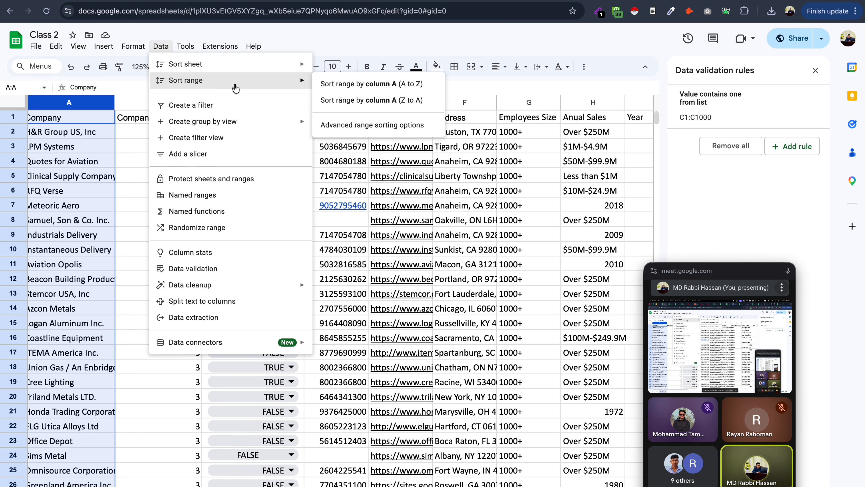
{"action": "left_click", "coordinate": [69, 175]}
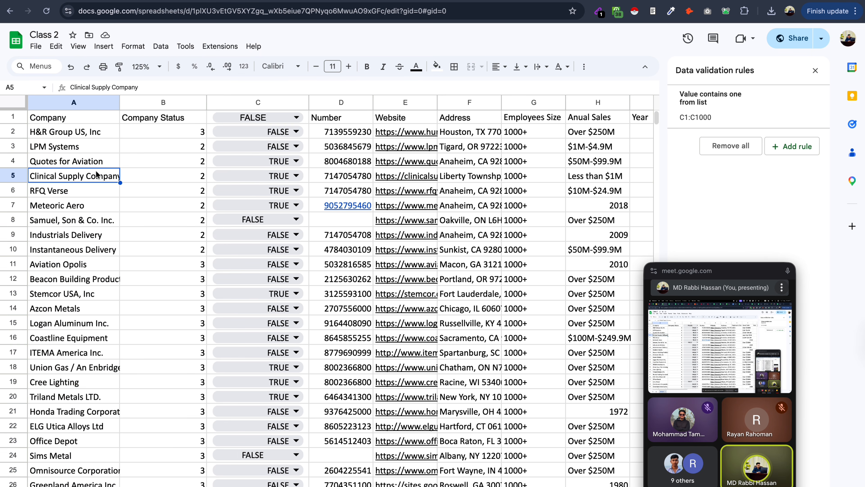
- Try sorting only the company cells A3:A14 from A to Z as a range, and undo the sort
{"action": "left_click_drag", "start_coordinate": [87, 146], "coordinate": [84, 309]}
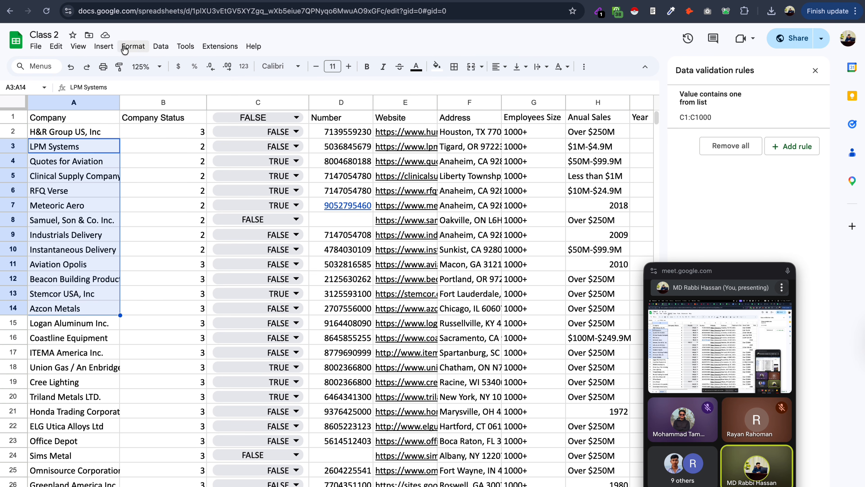
{"action": "left_click", "coordinate": [162, 47]}
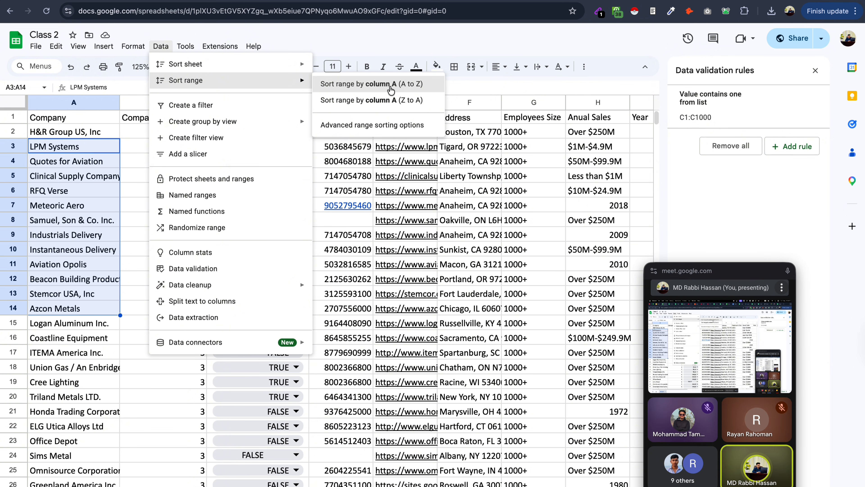
{"action": "left_click", "coordinate": [391, 89]}
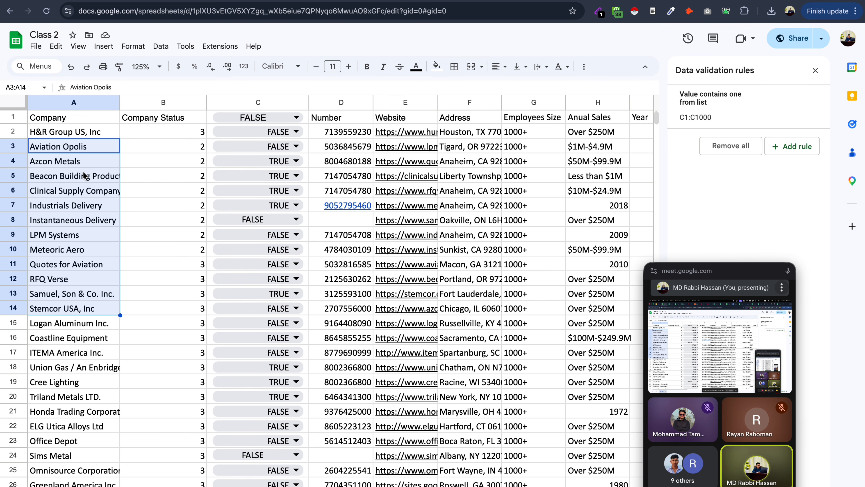
{"action": "key", "text": "ctrl+z"}
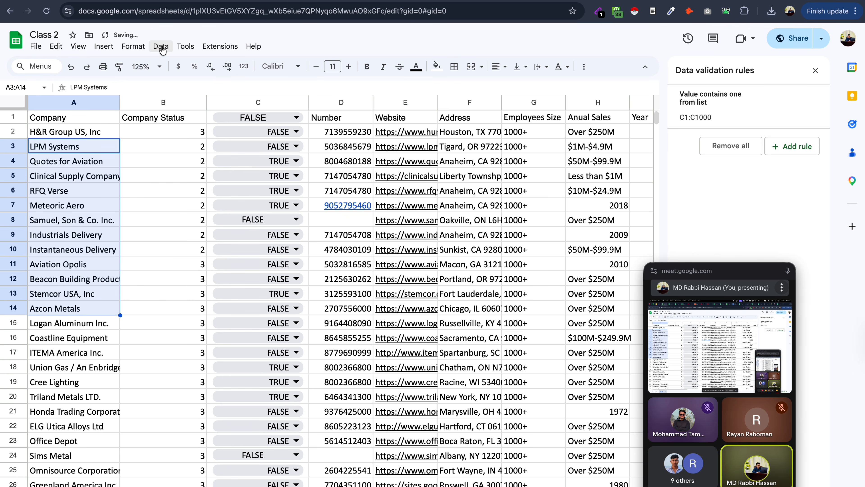
- Try sorting only the company cells A3:A14 from Z to A as a range, and undo the sort
{"action": "left_click", "coordinate": [161, 46]}
{"action": "mouse_move", "coordinate": [201, 82]}
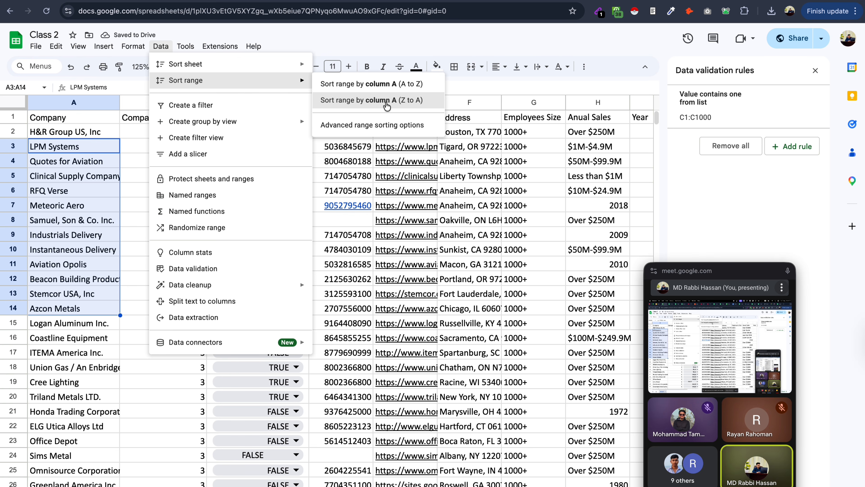
{"action": "left_click", "coordinate": [386, 102]}
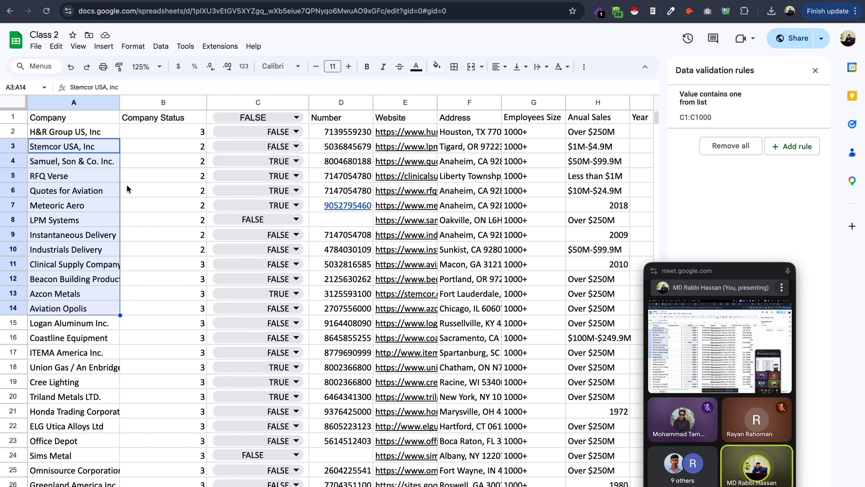
{"action": "key", "text": "super+z"}
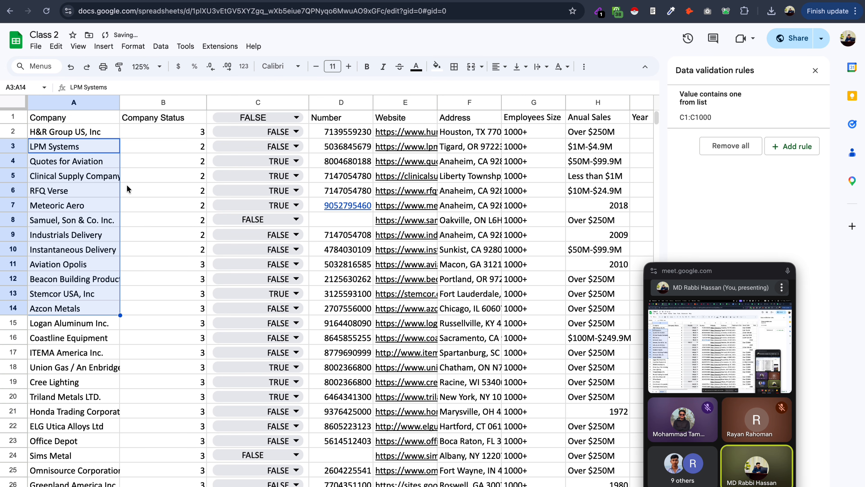
- Select the company cells A3:A12 and examine the data in the other columns of those rows, through Description
{"action": "left_click", "coordinate": [87, 150]}
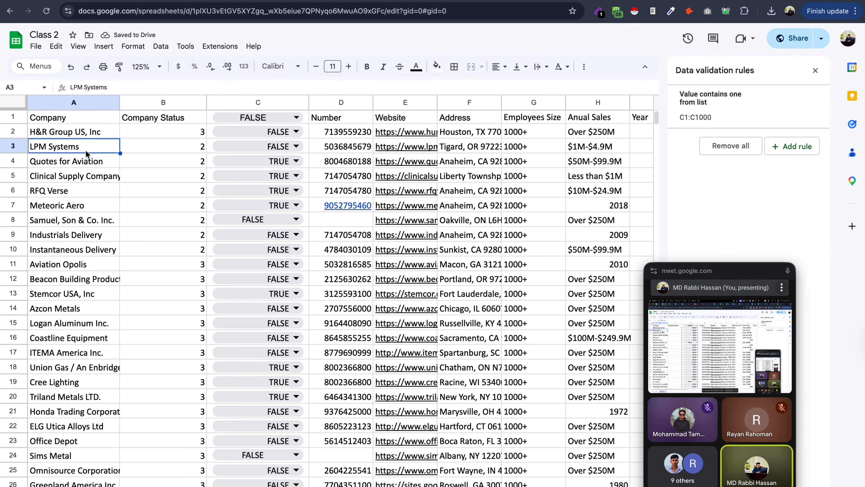
{"action": "left_click_drag", "start_coordinate": [78, 149], "coordinate": [96, 284]}
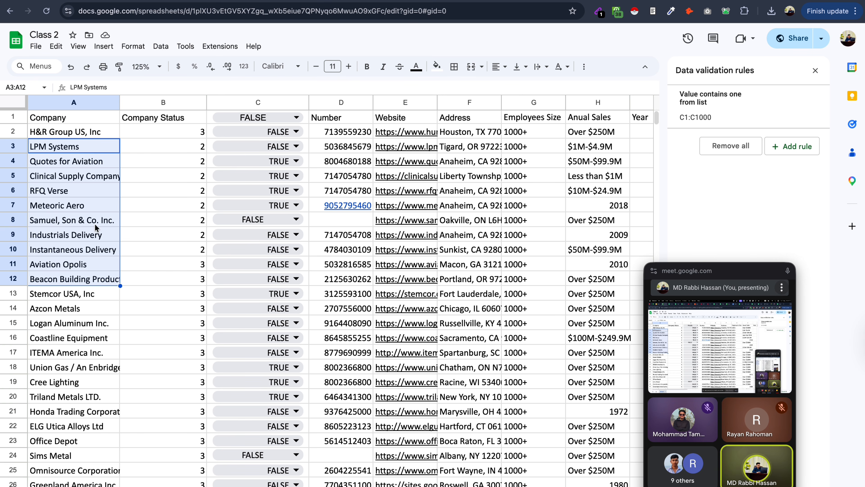
{"action": "scroll", "coordinate": [535, 208], "scroll_direction": "right", "scroll_amount": 6}
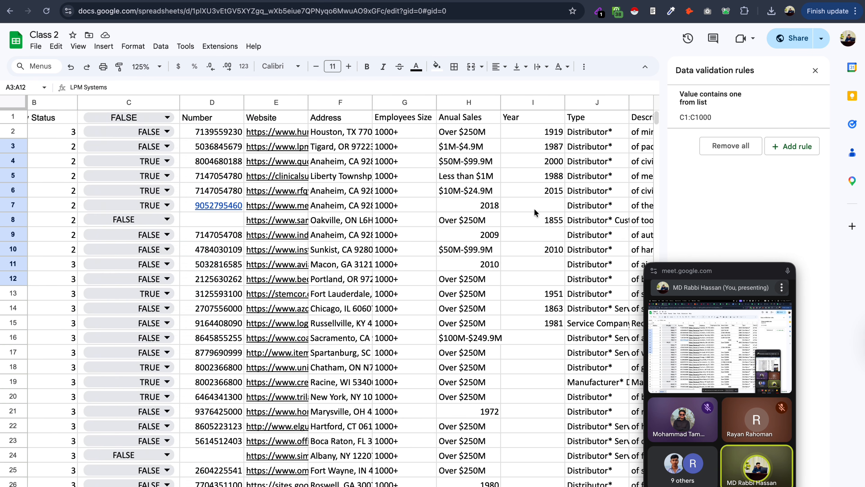
{"action": "scroll", "coordinate": [489, 210], "scroll_direction": "right", "scroll_amount": 8}
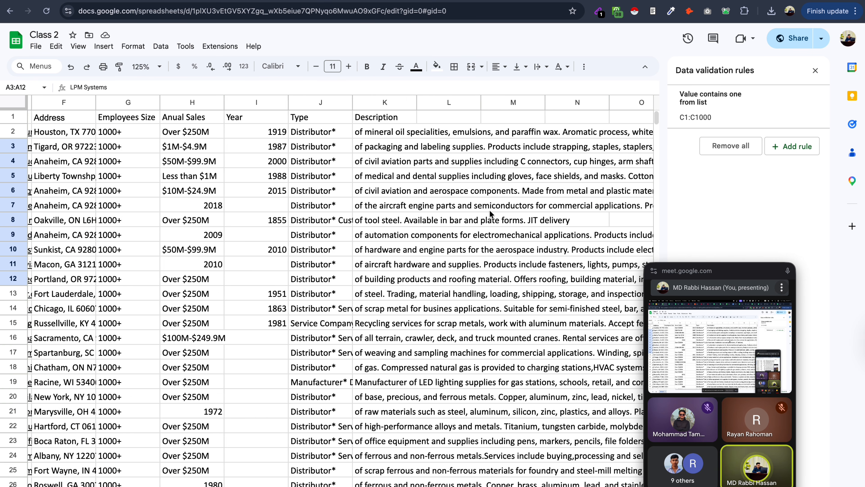
{"action": "scroll", "coordinate": [489, 210], "scroll_direction": "left", "scroll_amount": 10}
{"action": "scroll", "coordinate": [490, 213], "scroll_direction": "left", "scroll_amount": 2}
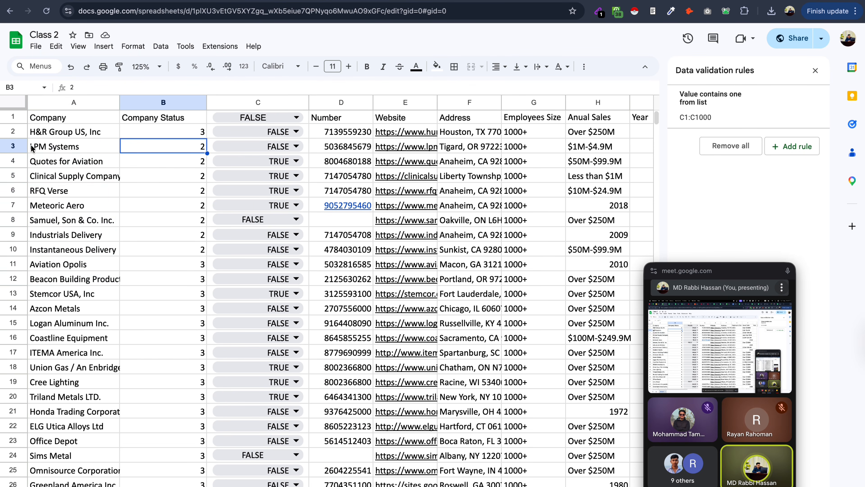
- Try sorting the entire rows 3 to 13 as a range by column A from A to Z, and undo the sort
{"action": "left_click_drag", "start_coordinate": [13, 147], "coordinate": [4, 287]}
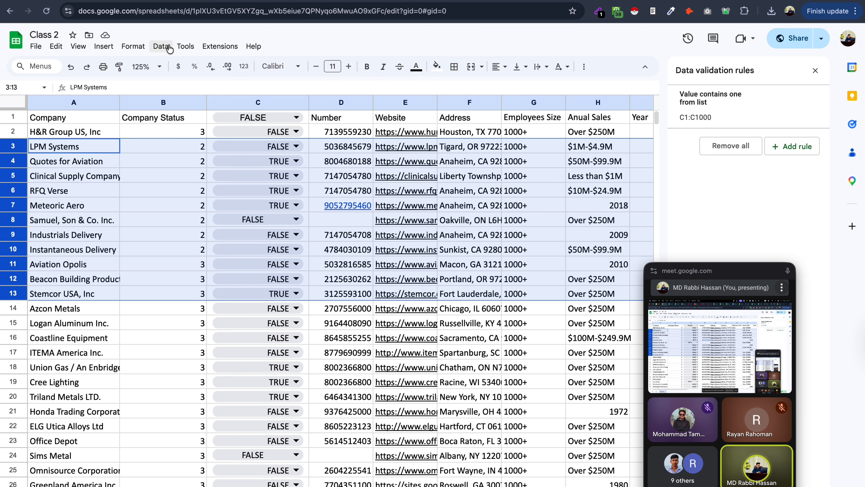
{"action": "left_click", "coordinate": [161, 46]}
{"action": "mouse_move", "coordinate": [200, 81]}
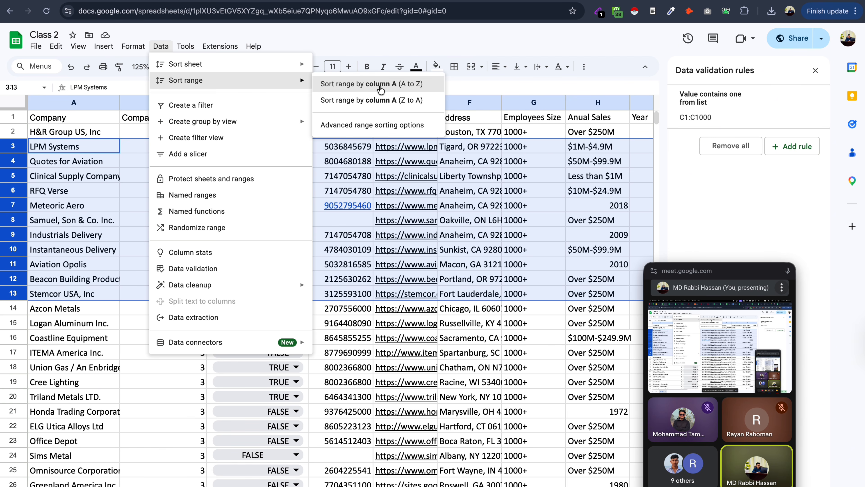
{"action": "left_click", "coordinate": [381, 84]}
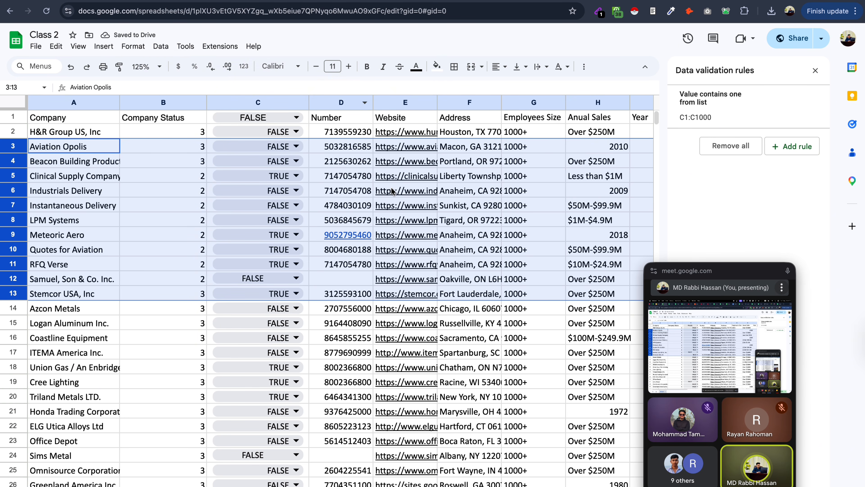
{"action": "key", "text": "ctrl+z"}
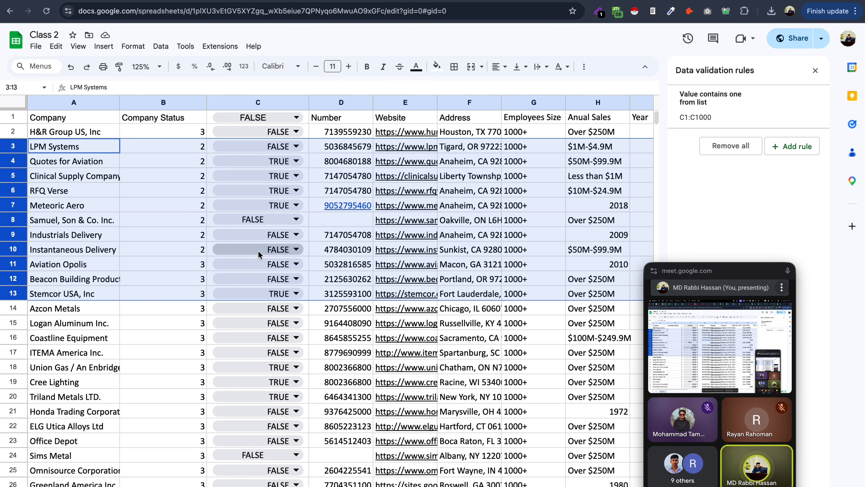
- Look through the data cleanup options, including removing duplicates
{"action": "left_click", "coordinate": [88, 150]}
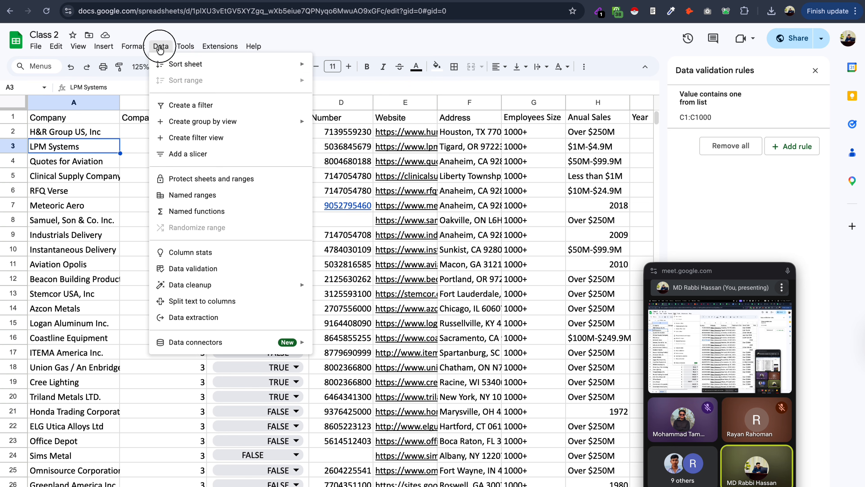
{"action": "left_click", "coordinate": [160, 47]}
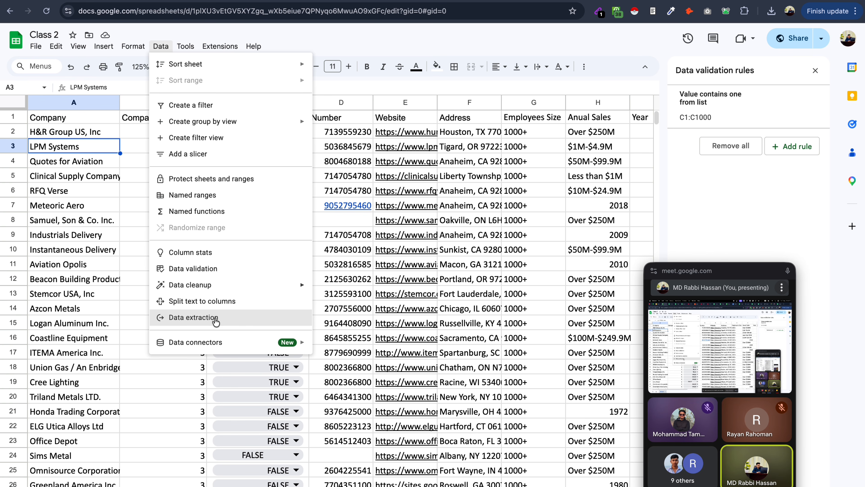
{"action": "mouse_move", "coordinate": [268, 286]}
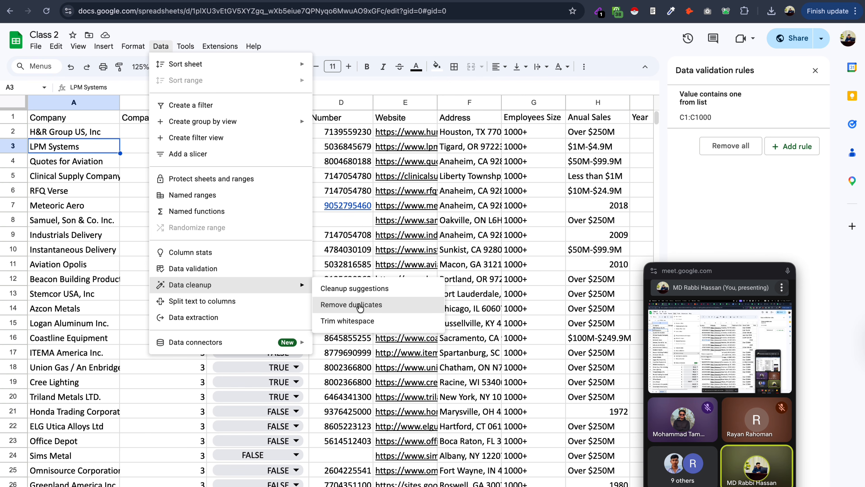
- Copy the company names in cells A3:A16
{"action": "left_click", "coordinate": [74, 183]}
{"action": "left_click_drag", "start_coordinate": [75, 147], "coordinate": [92, 337]}
{"action": "key", "text": "super+c"}
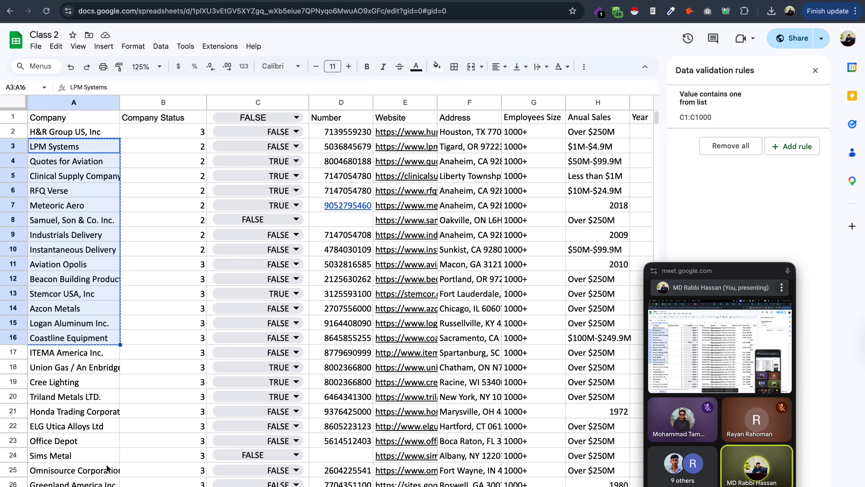
- Add new blank sheets to the Class 2 spreadsheet
{"action": "key", "text": "shift+F11"}
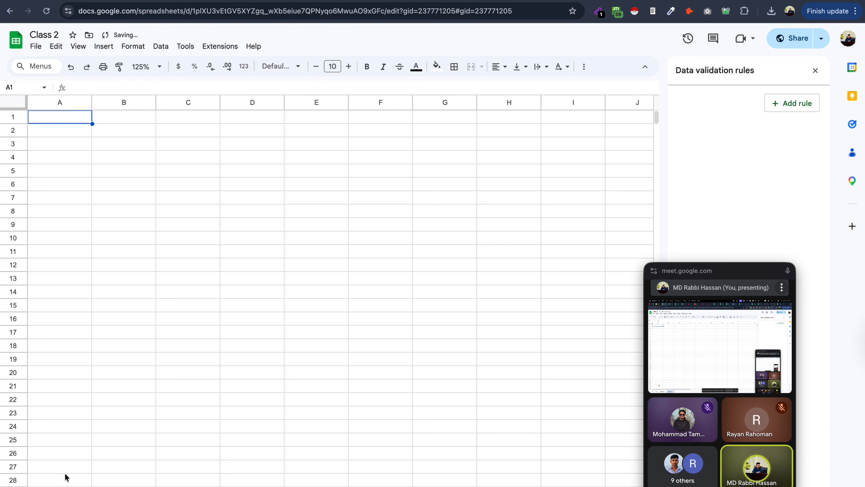
{"action": "left_click", "coordinate": [66, 481]}
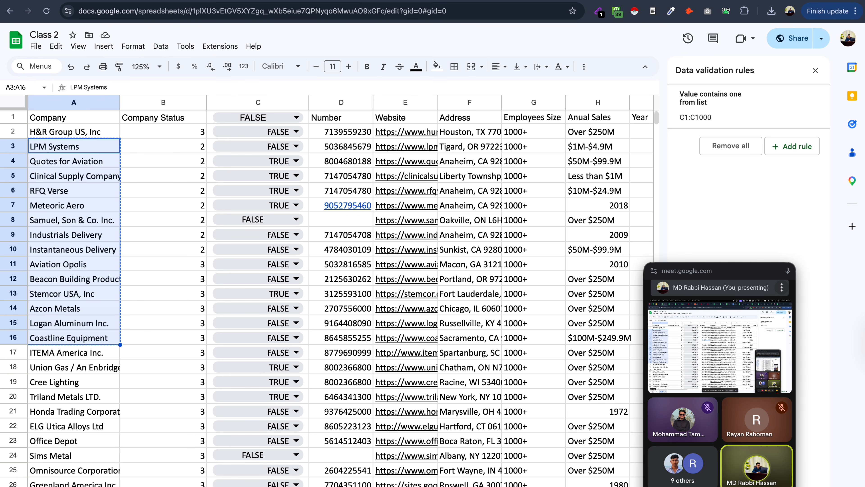
{"action": "key", "text": "shift+F11"}
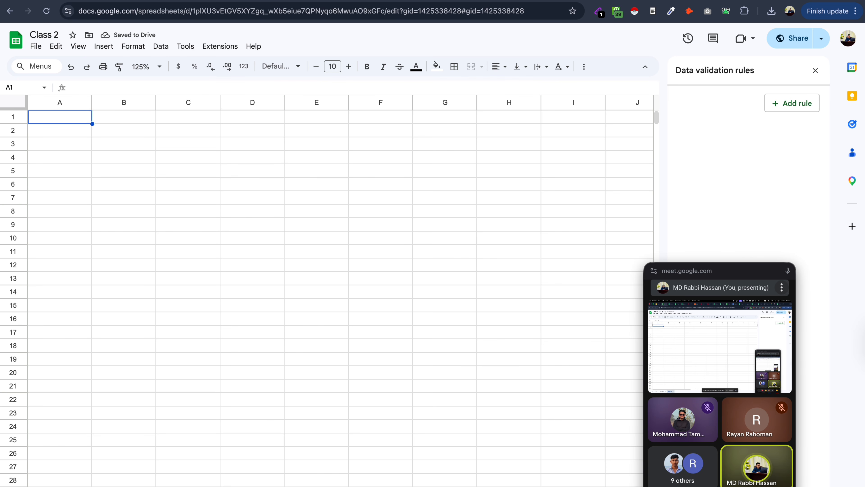
{"action": "key", "text": "shift+F11"}
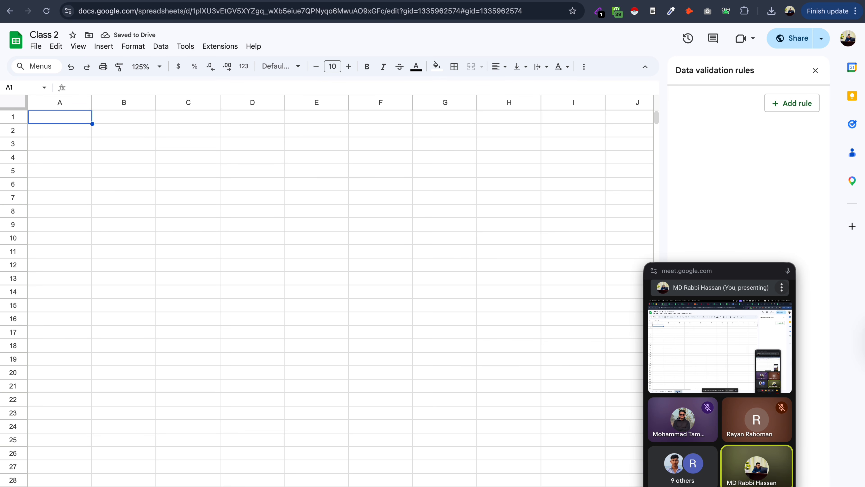
- Switch back to the blank sheet added before the newest one
{"action": "key", "text": "alt+shift+s"}
{"action": "left_click", "coordinate": [191, 388]}
{"action": "key", "text": "alt+shift+s"}
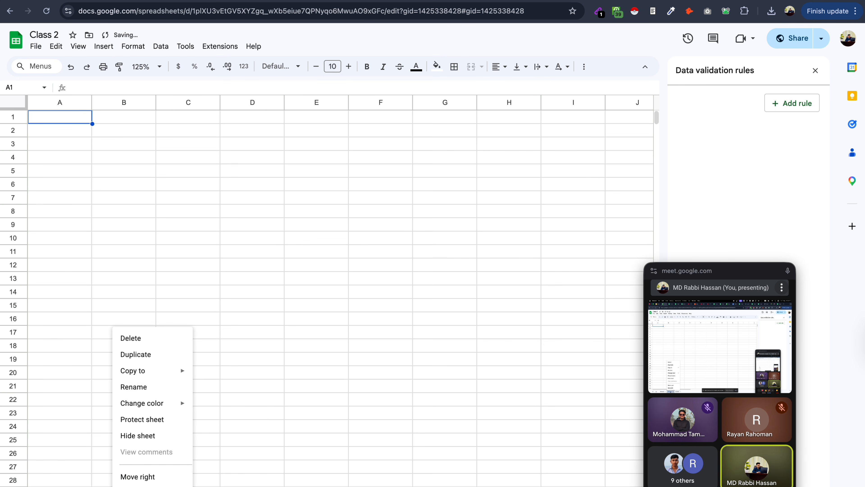
{"action": "left_click", "coordinate": [159, 385]}
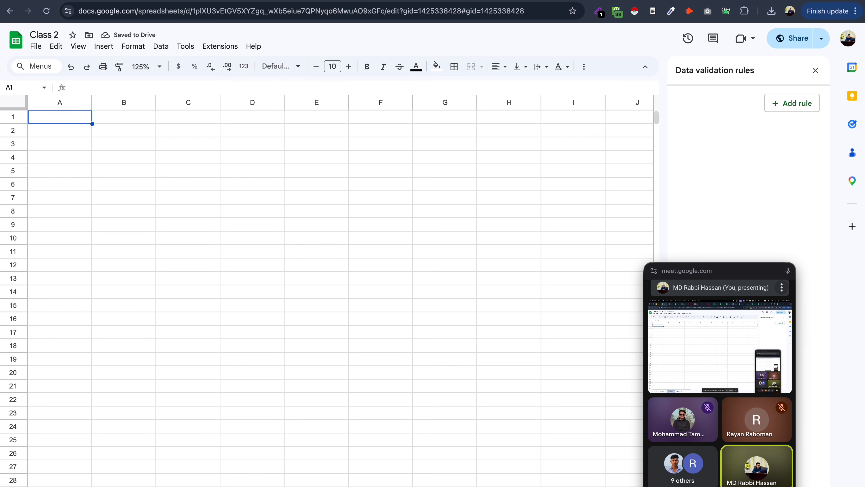
{"action": "left_click", "coordinate": [187, 290]}
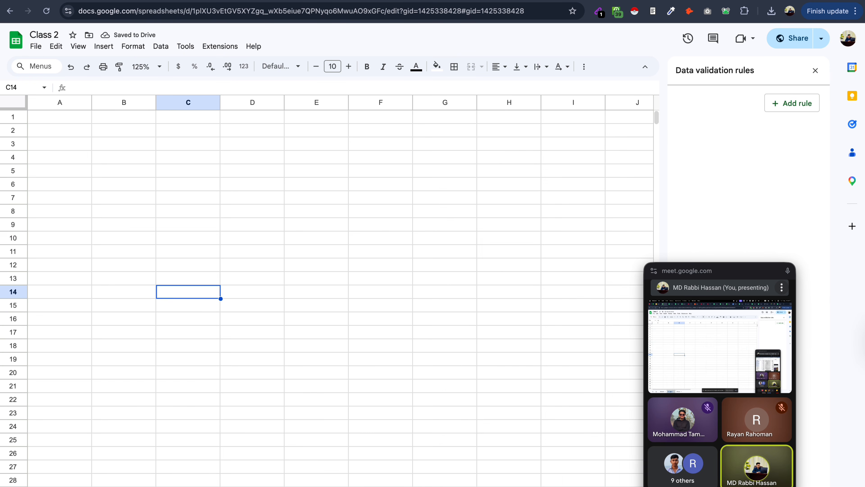
- Paste the copied company names starting at cell A2 and widen column A
{"action": "left_click", "coordinate": [74, 129]}
{"action": "right_click", "coordinate": [73, 133]}
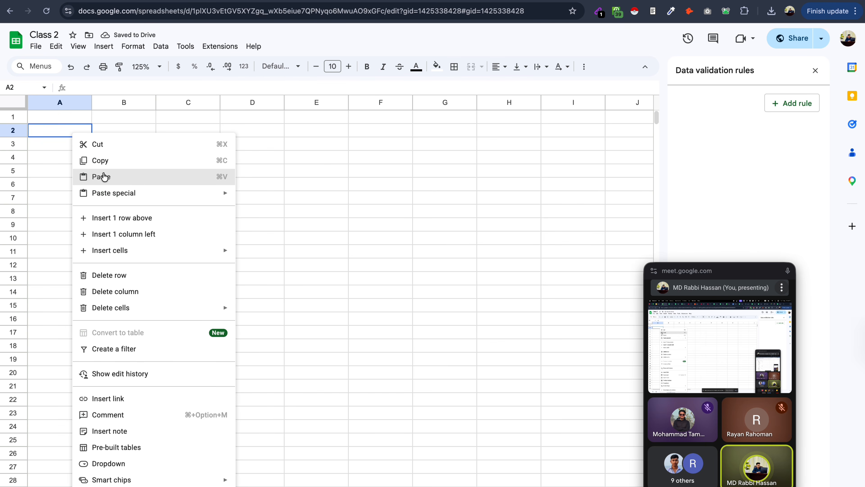
{"action": "left_click", "coordinate": [133, 185]}
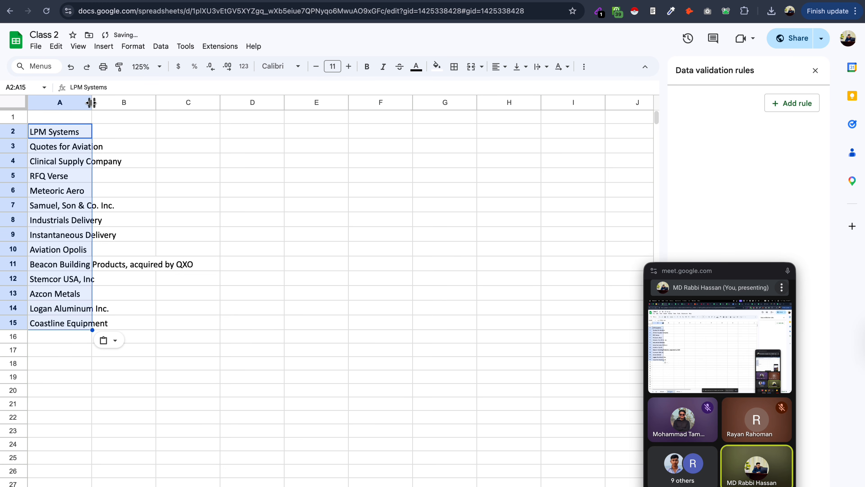
{"action": "left_click_drag", "start_coordinate": [160, 123], "coordinate": [164, 123]}
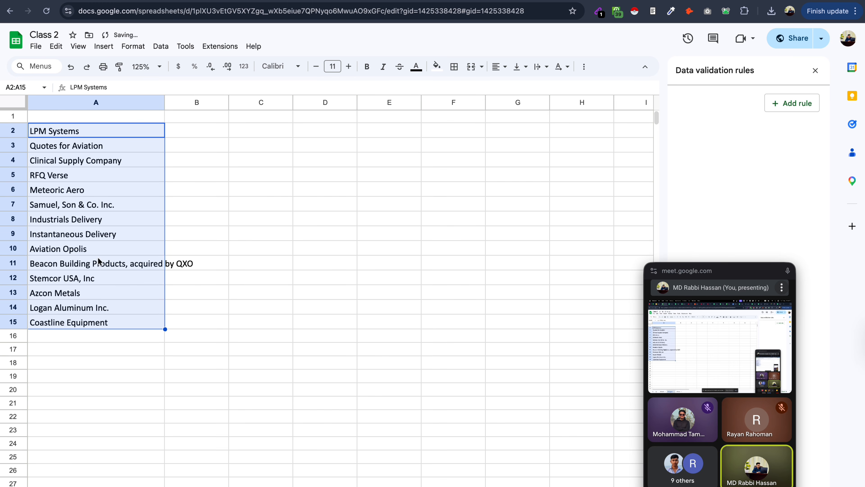
- Copy the Instantaneous Delivery entry from A9 into cells A16 and A19 as duplicates
{"action": "left_click", "coordinate": [90, 233]}
{"action": "key", "text": "ctrl+c"}
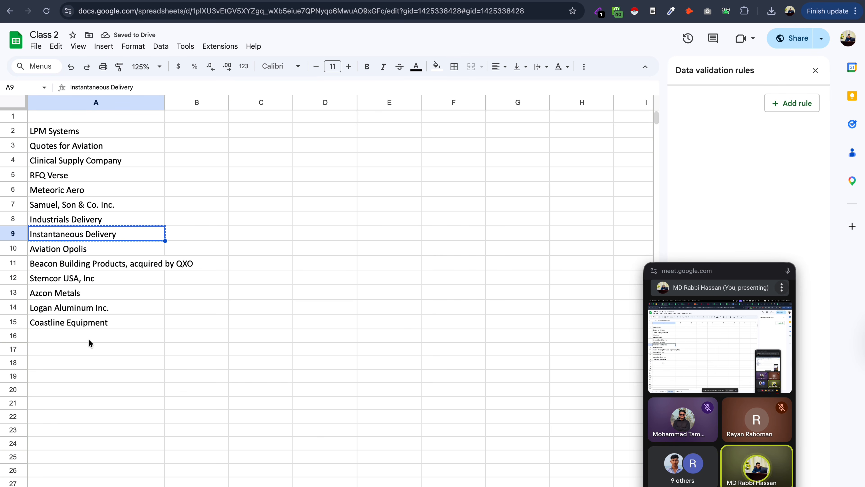
{"action": "left_click", "coordinate": [89, 337]}
{"action": "key", "text": "ctrl+v"}
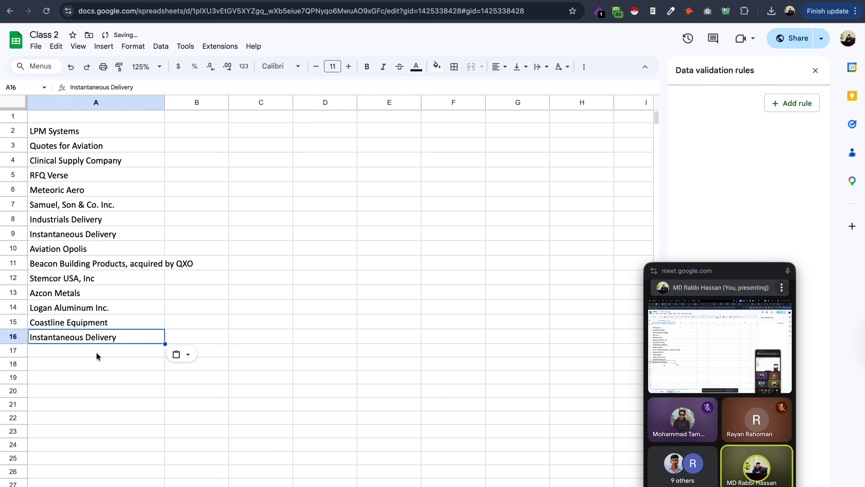
{"action": "left_click", "coordinate": [96, 351]}
{"action": "left_click", "coordinate": [104, 380]}
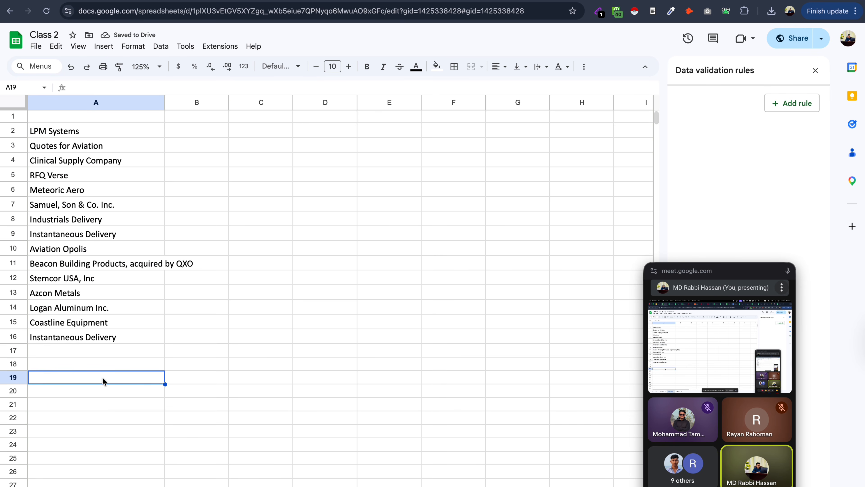
{"action": "key", "text": "ctrl+v"}
- Copy the Samuel, Son & Co. Inc. entry from A7 into cell A17
{"action": "left_click", "coordinate": [95, 219]}
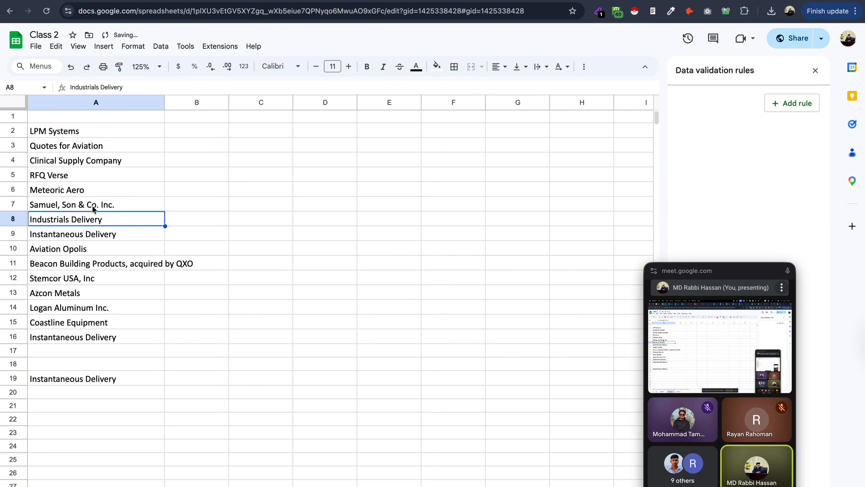
{"action": "left_click", "coordinate": [94, 208]}
{"action": "key", "text": "ctrl+c"}
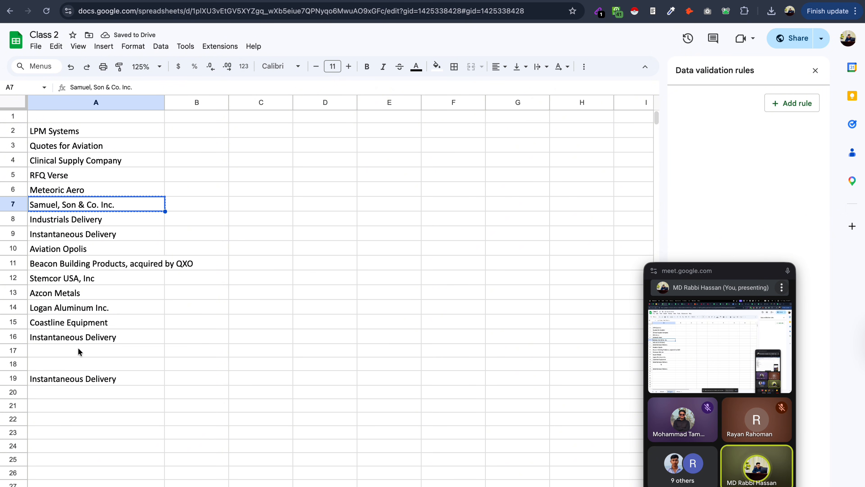
{"action": "left_click", "coordinate": [77, 352]}
{"action": "key", "text": "ctrl+v"}
{"action": "left_click", "coordinate": [71, 368]}
- Copy the Clinical Supply Company entry from A4 into the empty cell A18
{"action": "left_click", "coordinate": [84, 161]}
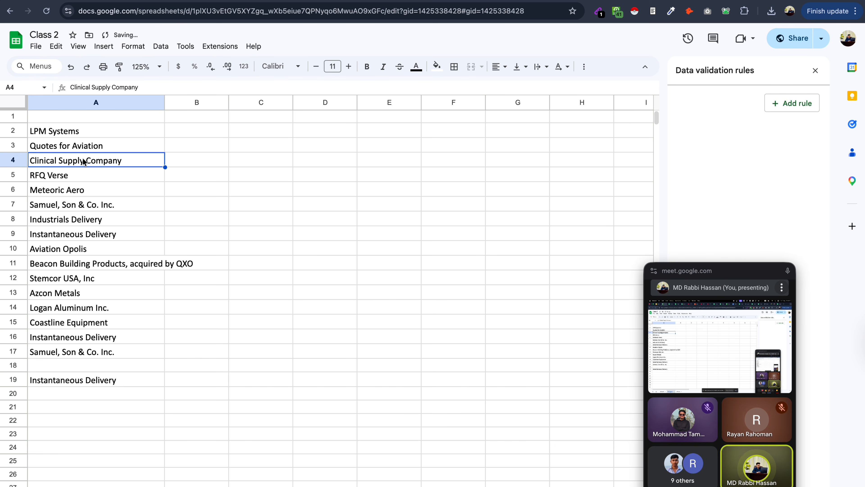
{"action": "key", "text": "ctrl+c"}
{"action": "left_click", "coordinate": [77, 367]}
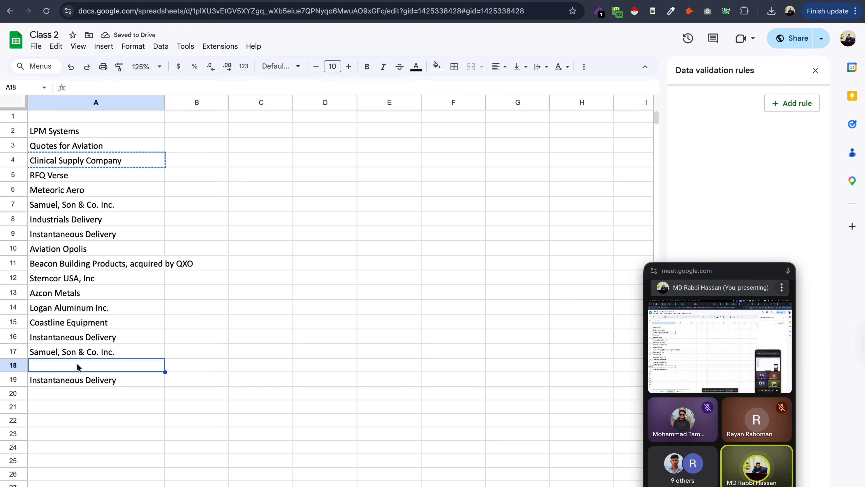
{"action": "key", "text": "ctrl+v"}
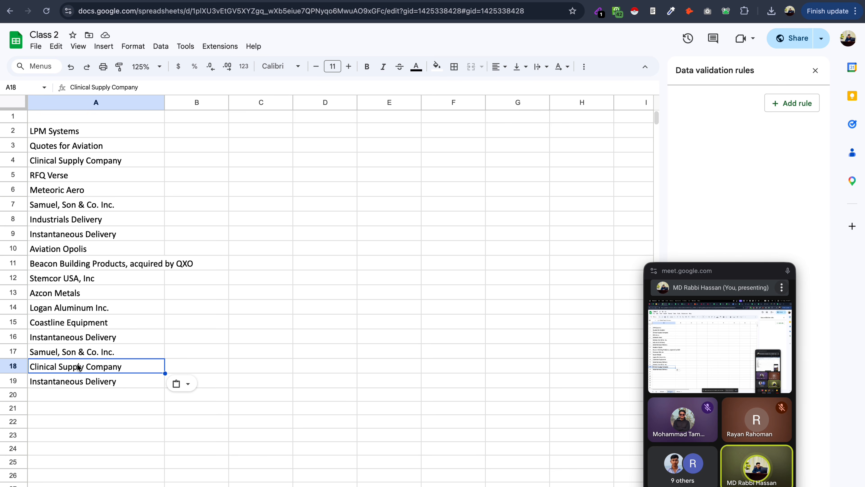
- Close the data validation rules and select the company list A2:A19
{"action": "left_click", "coordinate": [815, 70]}
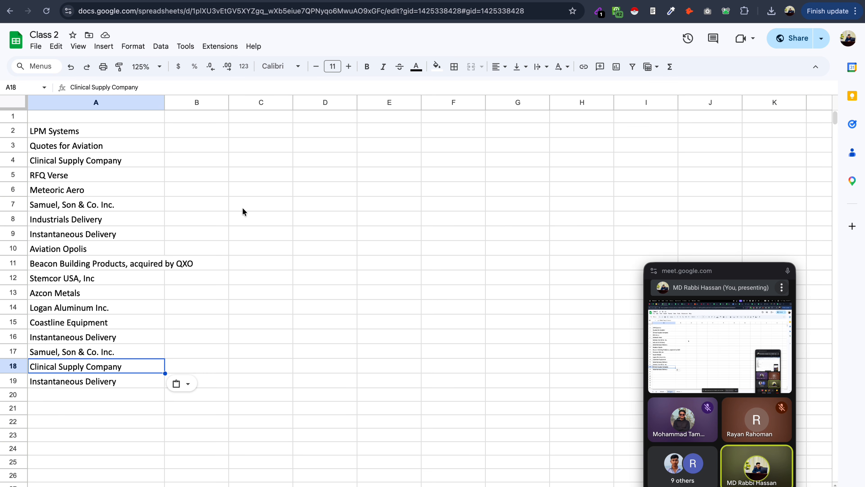
{"action": "left_click_drag", "start_coordinate": [116, 133], "coordinate": [125, 396]}
{"action": "left_click_drag", "start_coordinate": [111, 129], "coordinate": [121, 385]}
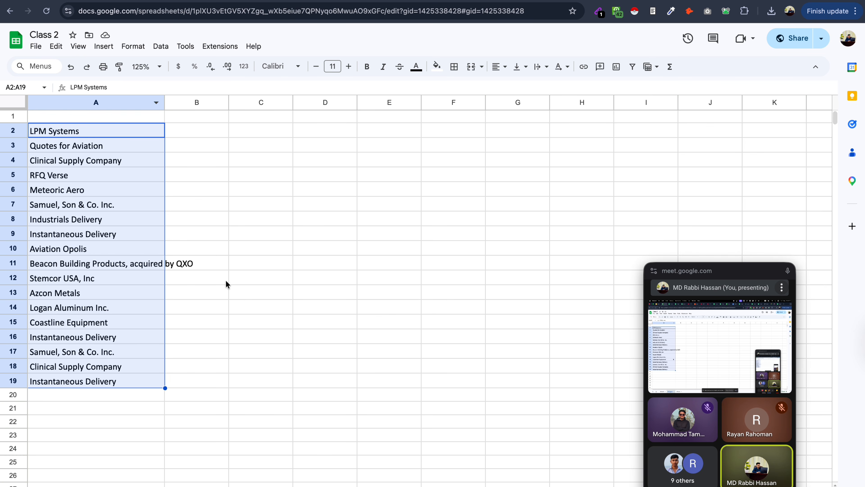
- Remove duplicates from the whole of column A, analyzing Column A with no header row
{"action": "left_click", "coordinate": [122, 99]}
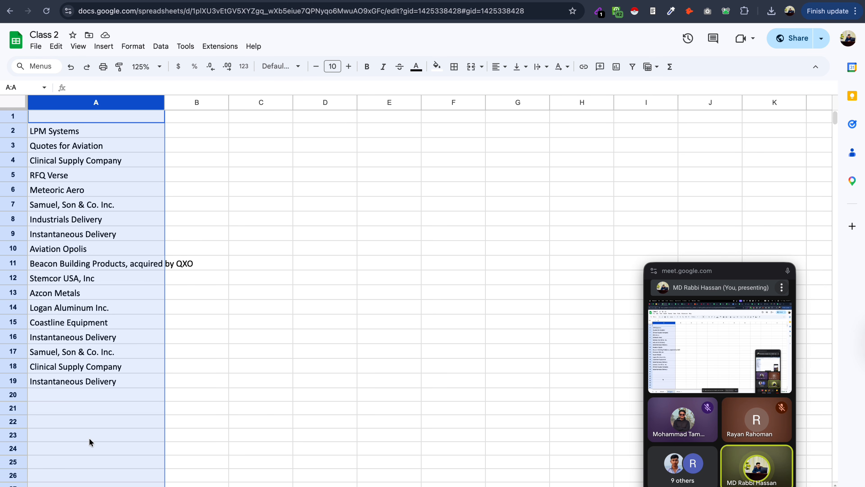
{"action": "left_click", "coordinate": [105, 120]}
{"action": "left_click", "coordinate": [109, 102]}
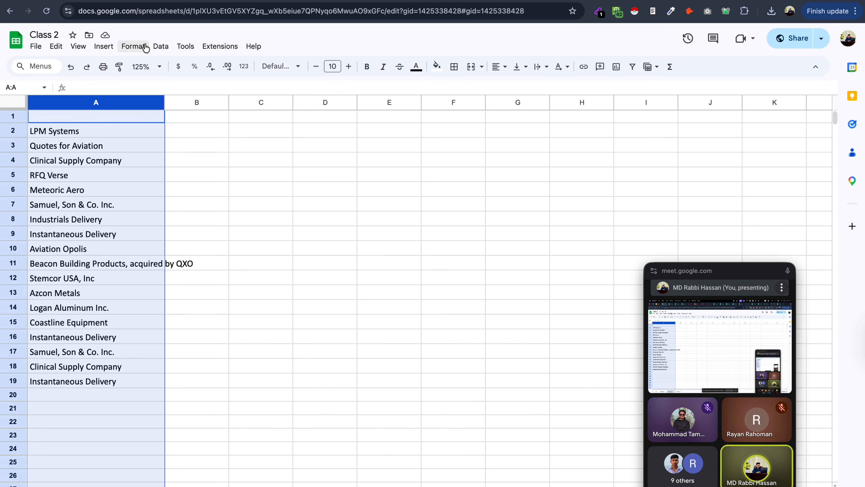
{"action": "left_click", "coordinate": [161, 46]}
{"action": "mouse_move", "coordinate": [272, 291]}
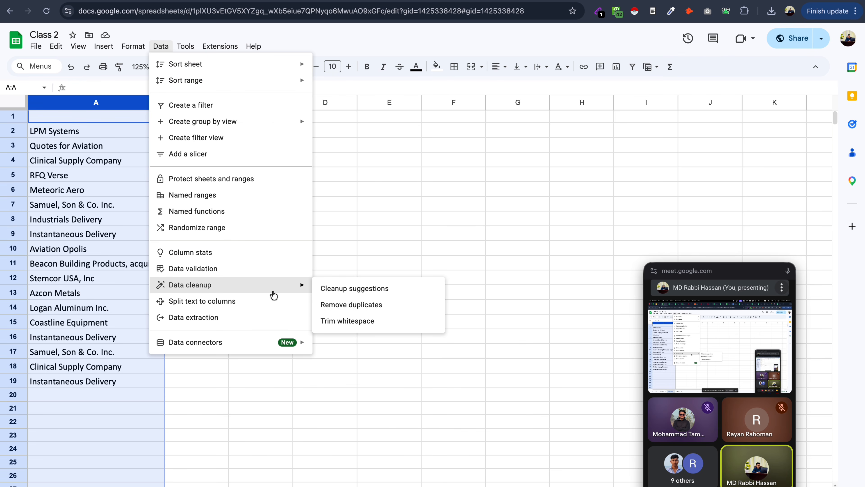
{"action": "left_click", "coordinate": [356, 304]}
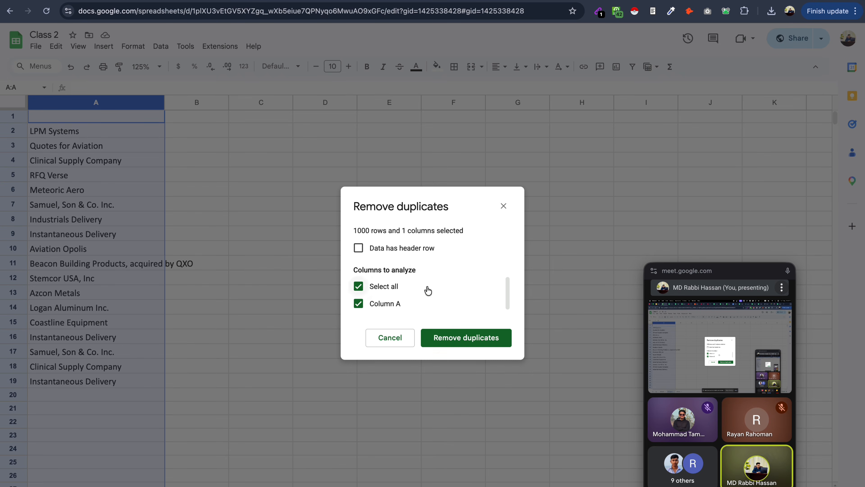
{"action": "left_click", "coordinate": [469, 345]}
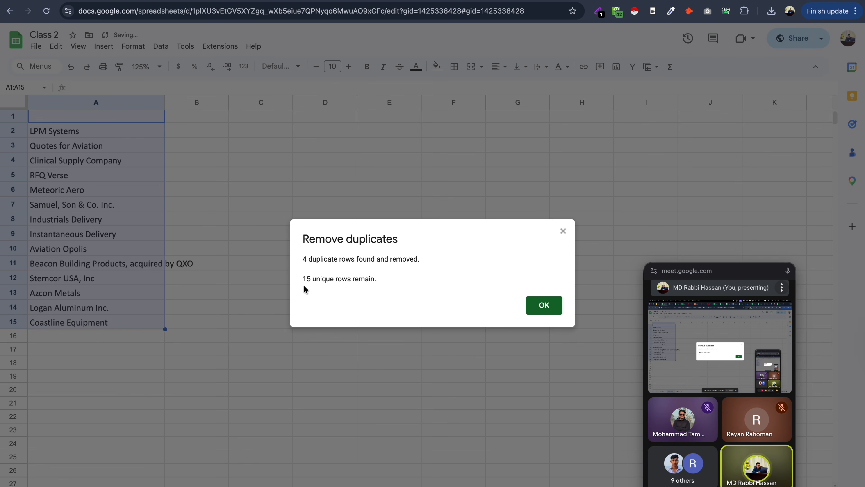
- Highlight the lines of the duplicate-removal summary, close it, and undo the removal
{"action": "left_click_drag", "start_coordinate": [303, 278], "coordinate": [376, 279]}
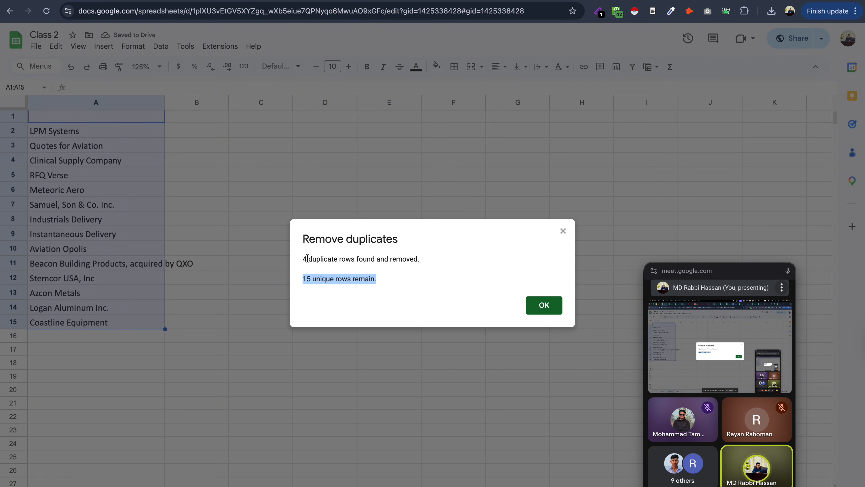
{"action": "left_click_drag", "start_coordinate": [307, 259], "coordinate": [418, 264]}
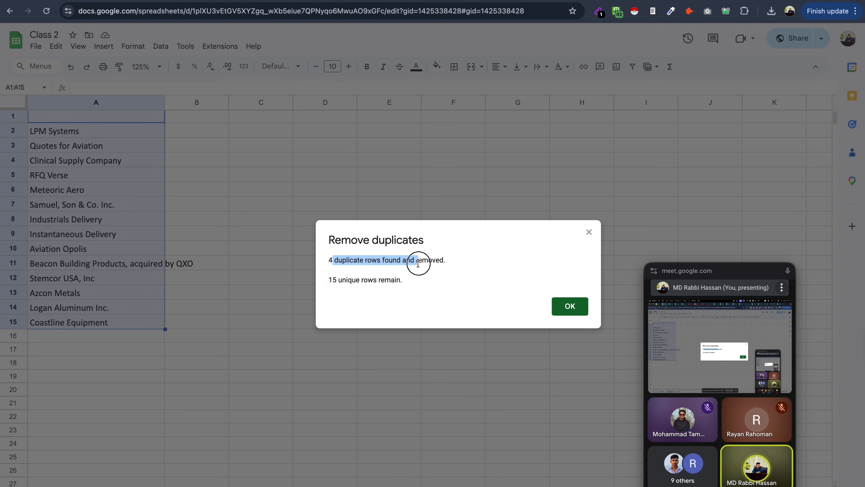
{"action": "left_click", "coordinate": [576, 308]}
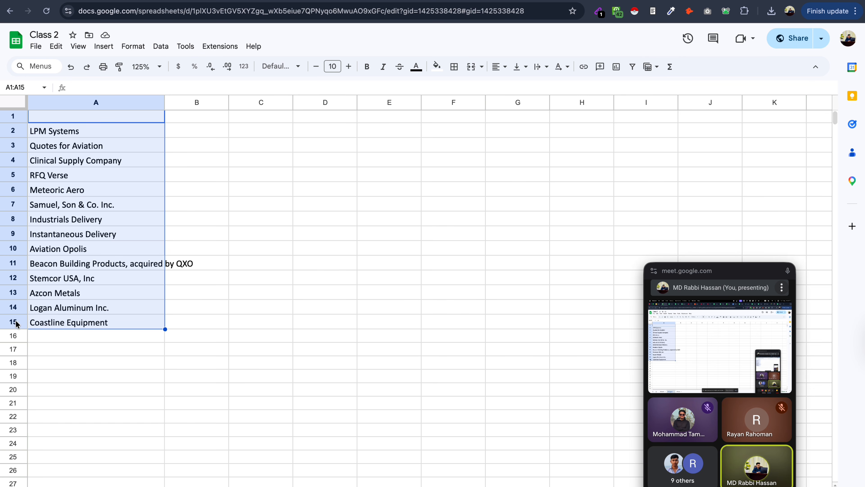
{"action": "key", "text": "super+z"}
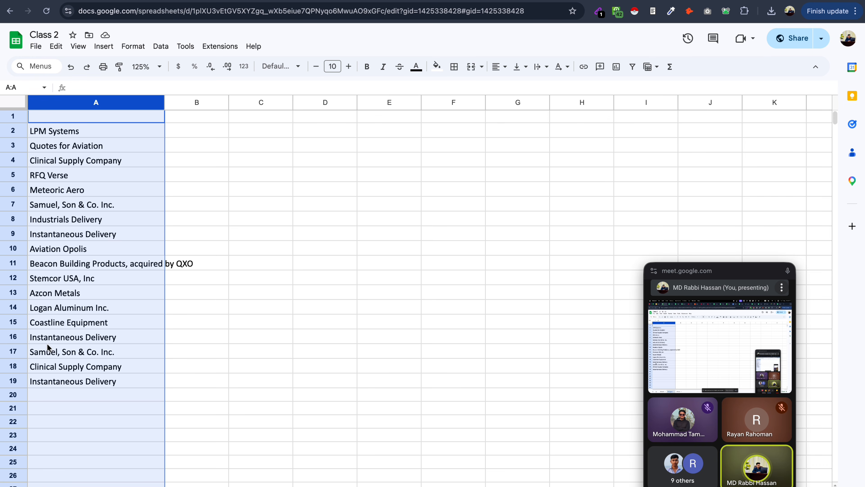
- Return to the main company sheet, select column A, and slightly narrow the Company Status column
{"action": "left_click", "coordinate": [93, 485]}
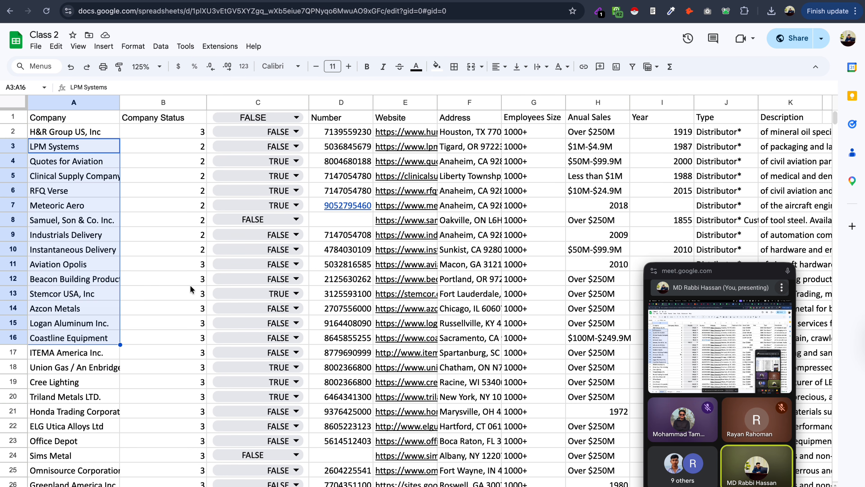
{"action": "left_click", "coordinate": [86, 108]}
{"action": "left_click_drag", "start_coordinate": [207, 103], "coordinate": [193, 102]}
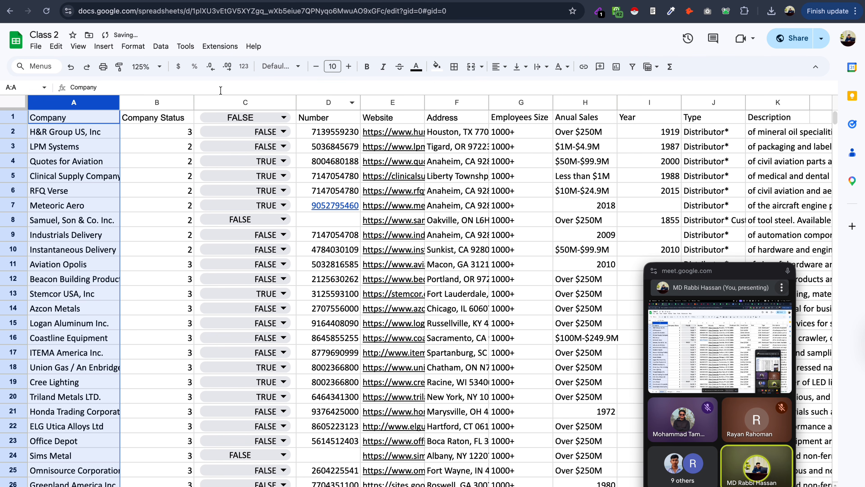
{"action": "left_click", "coordinate": [161, 46]}
{"action": "mouse_move", "coordinate": [206, 286]}
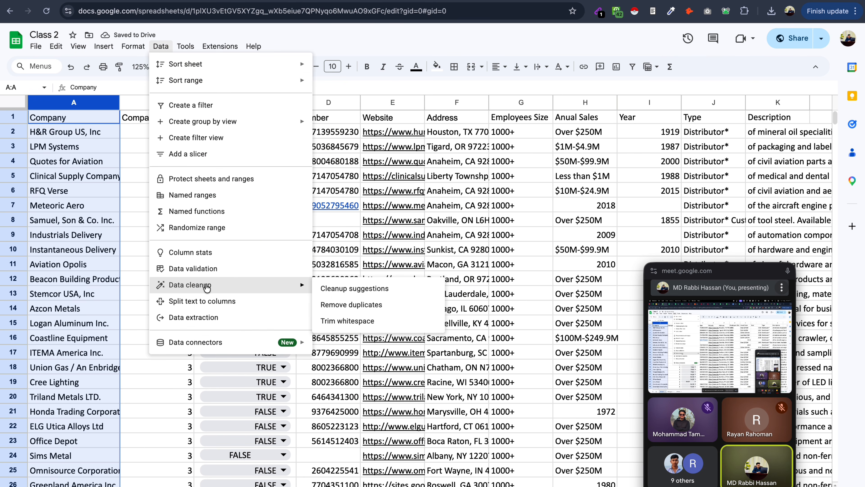
{"action": "left_click", "coordinate": [355, 304]}
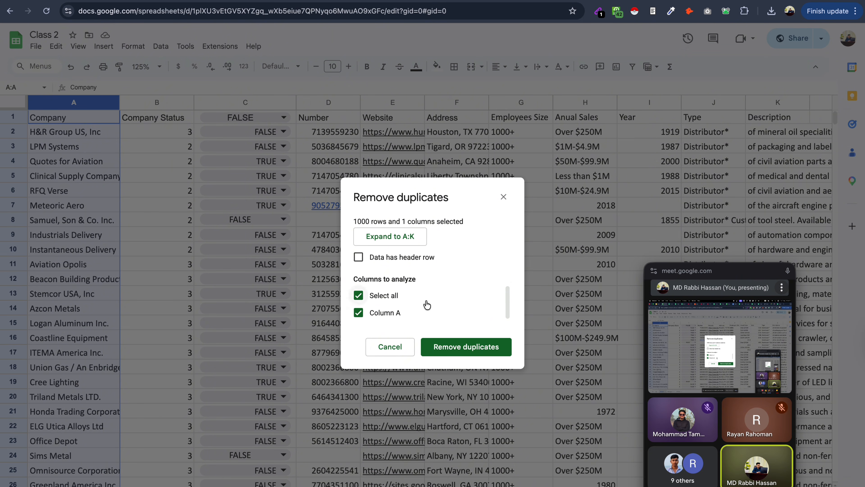
{"action": "left_click_drag", "start_coordinate": [451, 189], "coordinate": [449, 140]}
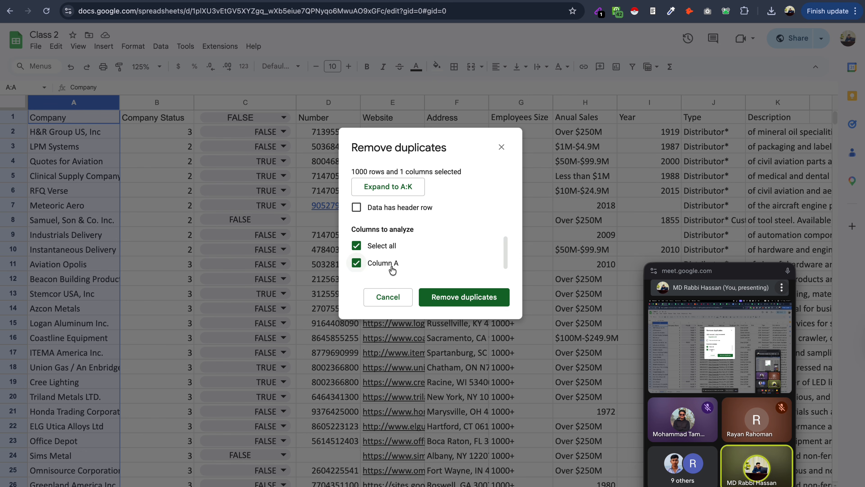
{"action": "left_click_drag", "start_coordinate": [446, 144], "coordinate": [449, 210]}
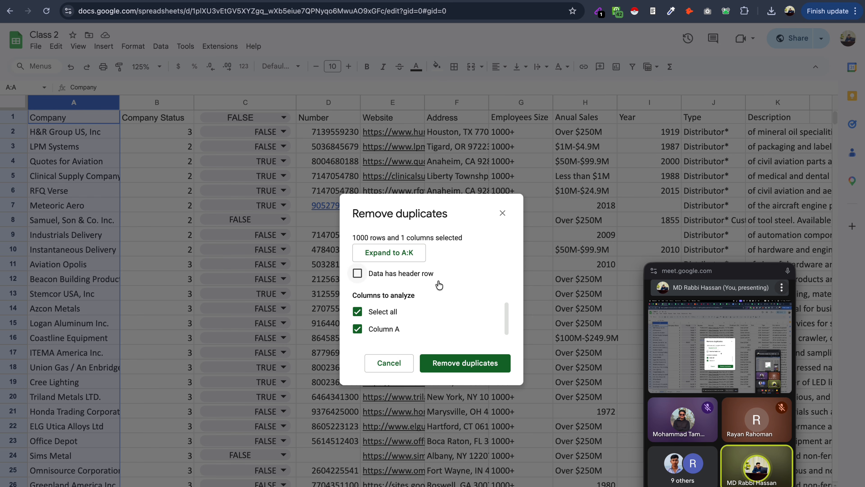
{"action": "left_click", "coordinate": [502, 213]}
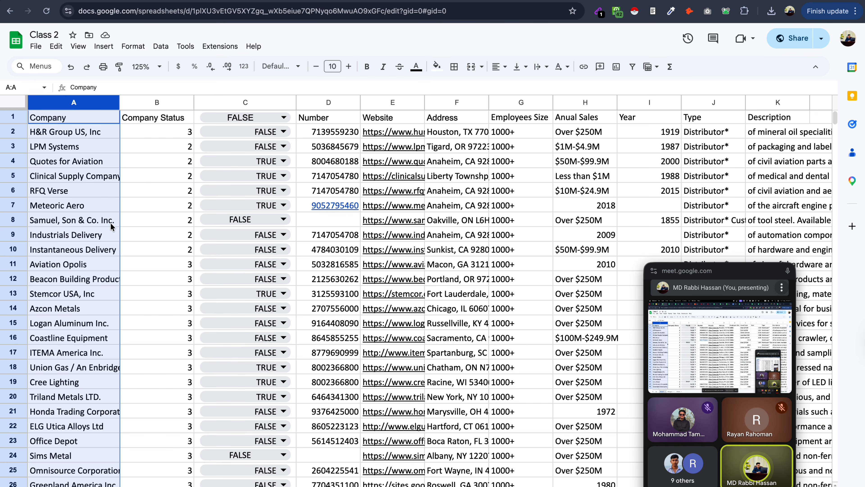
- Examine how each company in column A relates to its row's other details, through to the end of the company list
{"action": "left_click", "coordinate": [68, 206]}
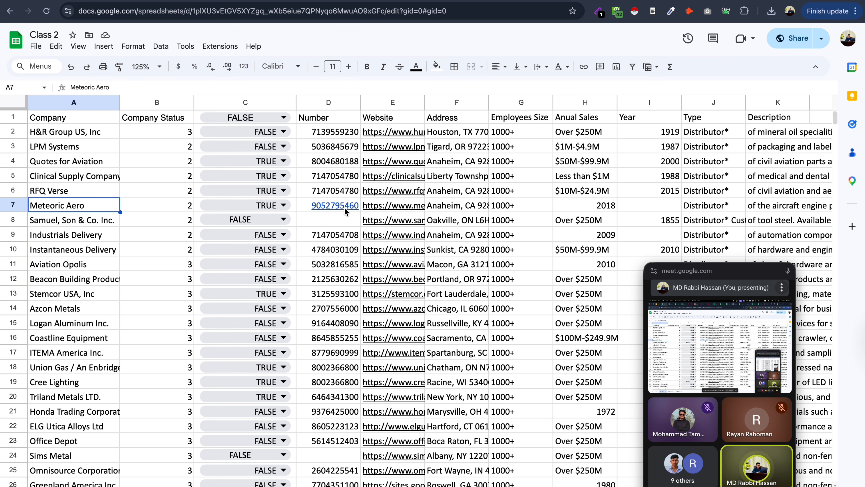
{"action": "mouse_move", "coordinate": [351, 205]}
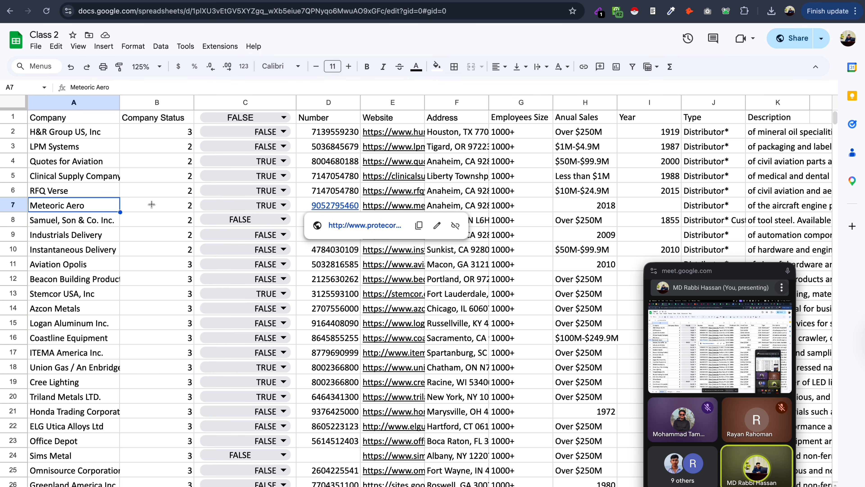
{"action": "mouse_move", "coordinate": [405, 206]}
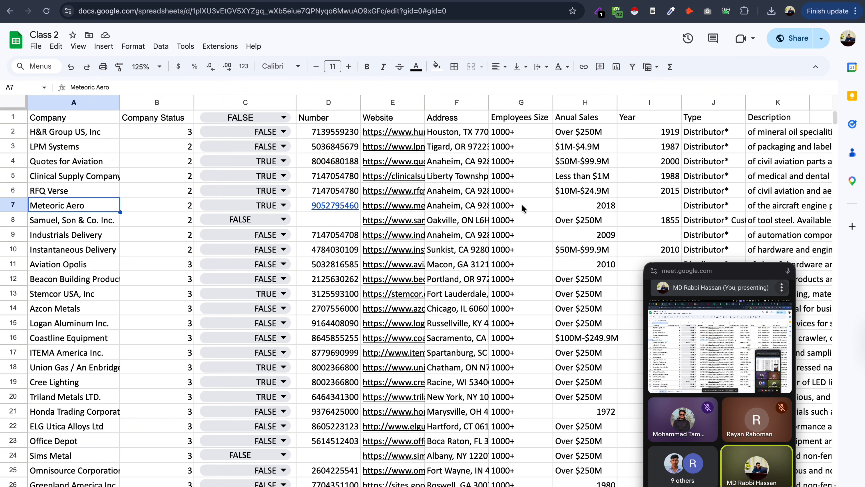
{"action": "left_click", "coordinate": [79, 103]}
{"action": "scroll", "coordinate": [87, 412], "scroll_direction": "down", "scroll_amount": 10}
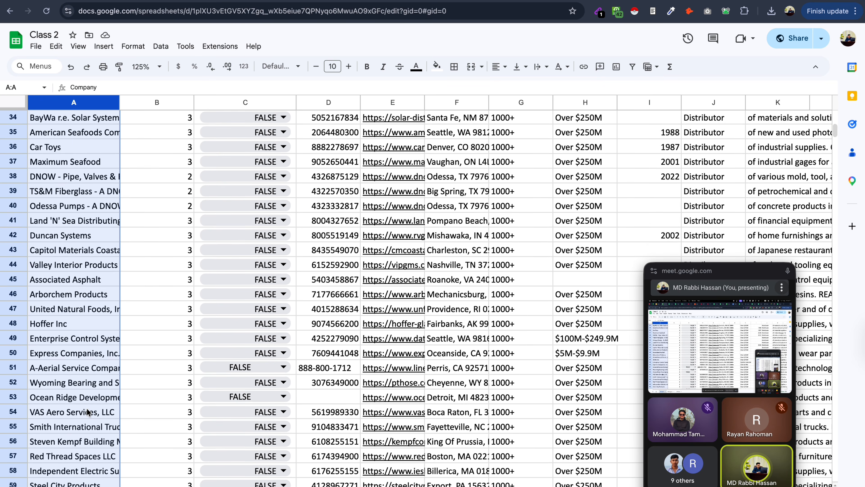
{"action": "scroll", "coordinate": [88, 412], "scroll_direction": "down", "scroll_amount": 20}
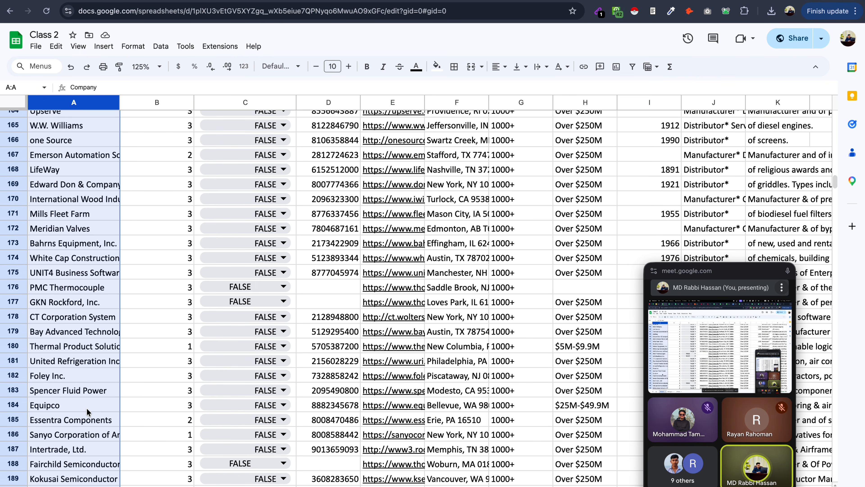
{"action": "scroll", "coordinate": [87, 408], "scroll_direction": "down", "scroll_amount": 5}
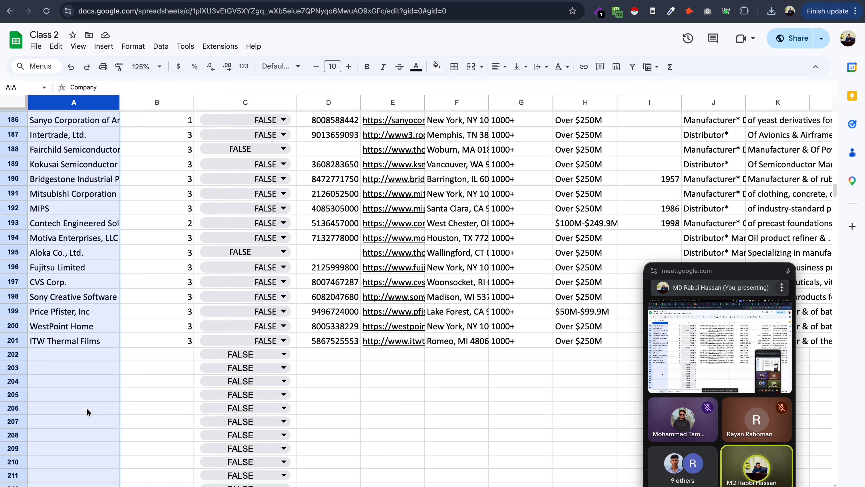
{"action": "scroll", "coordinate": [151, 396], "scroll_direction": "up", "scroll_amount": 2}
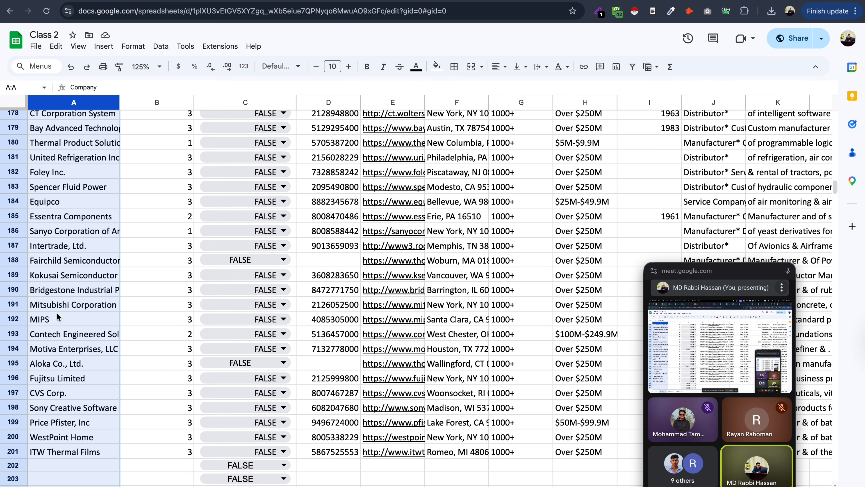
{"action": "left_click", "coordinate": [56, 290]}
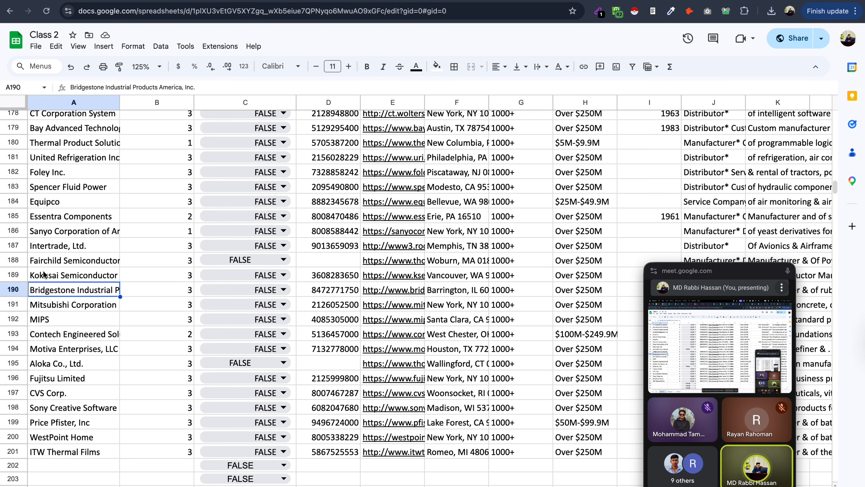
{"action": "scroll", "coordinate": [502, 426], "scroll_direction": "down", "scroll_amount": 4}
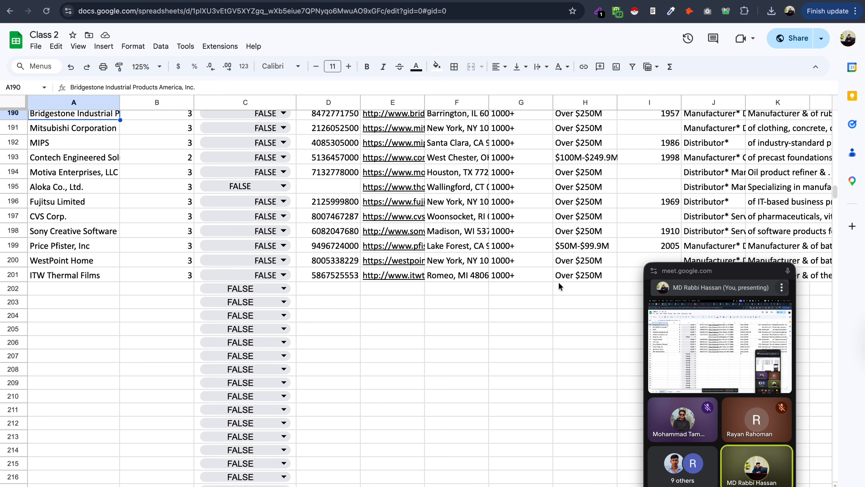
{"action": "scroll", "coordinate": [510, 304], "scroll_direction": "right", "scroll_amount": 2}
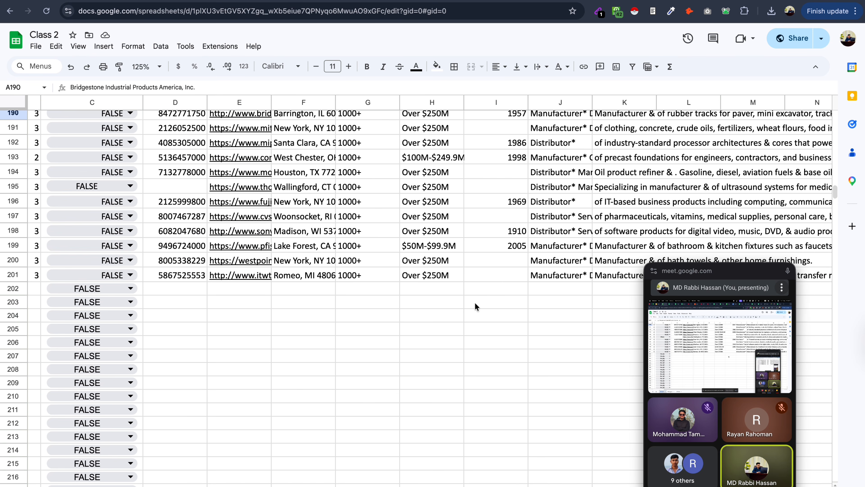
{"action": "scroll", "coordinate": [408, 314], "scroll_direction": "left", "scroll_amount": 2}
{"action": "scroll", "coordinate": [138, 263], "scroll_direction": "up", "scroll_amount": 4}
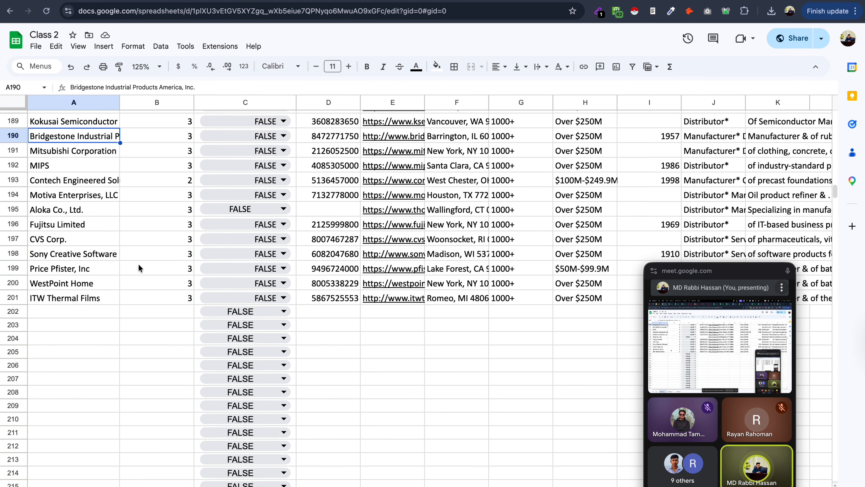
{"action": "left_click", "coordinate": [48, 208]}
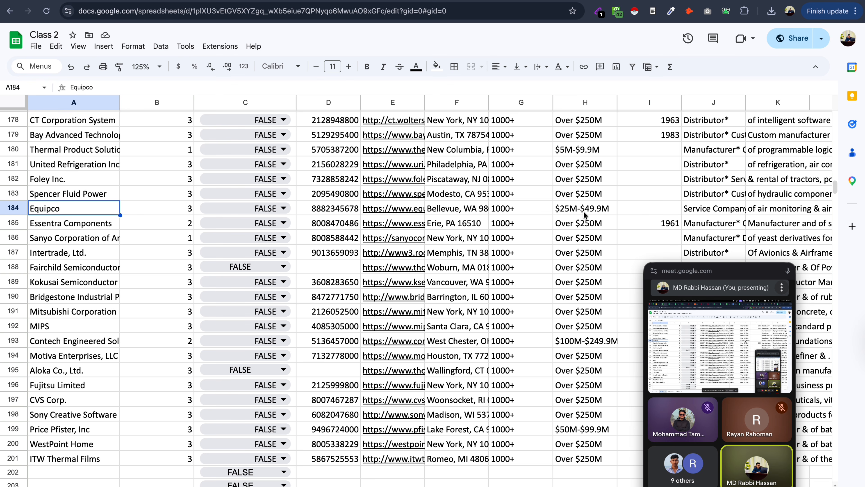
{"action": "mouse_move", "coordinate": [400, 318]}
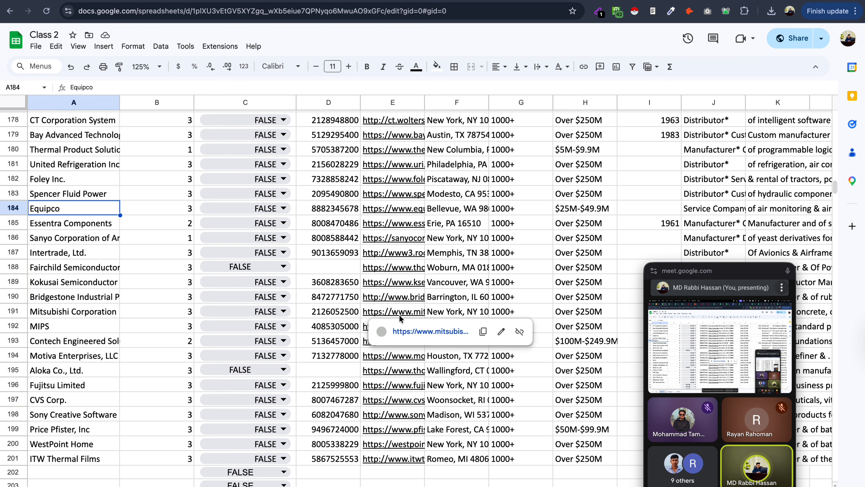
- Select column A, expand the duplicate-removal range to A:K, and leave the dialog without removing anything
{"action": "left_click", "coordinate": [70, 102]}
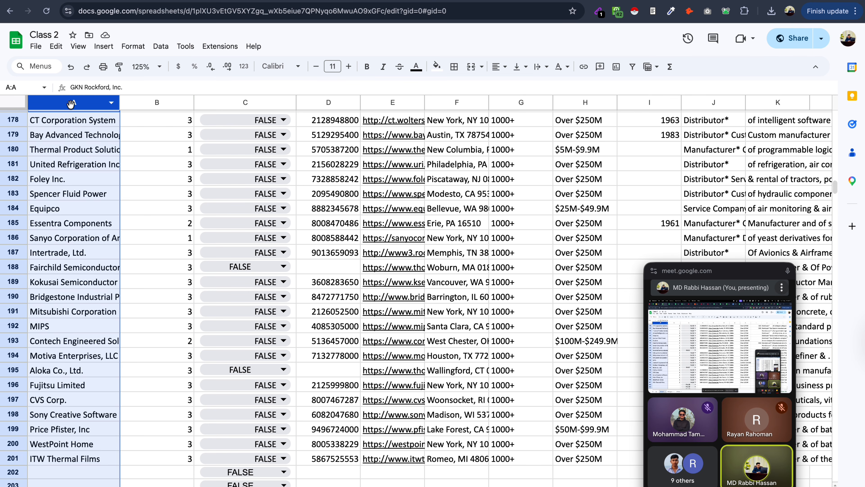
{"action": "scroll", "coordinate": [136, 229], "scroll_direction": "up", "scroll_amount": 5}
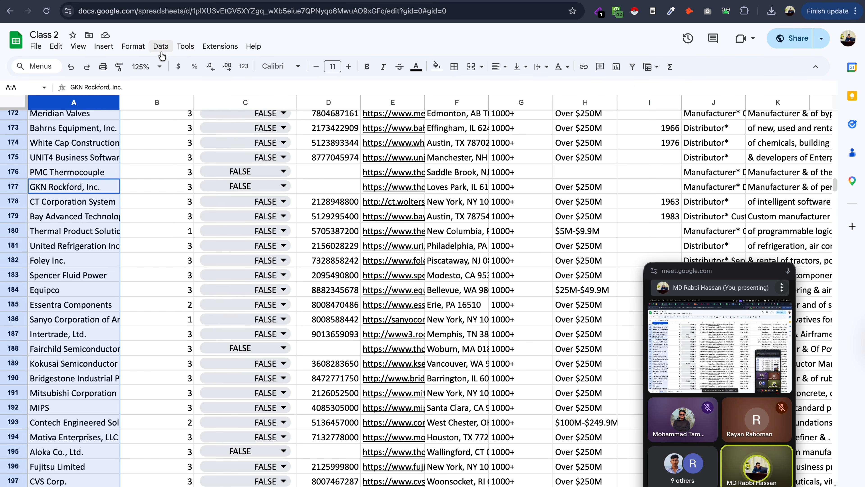
{"action": "left_click", "coordinate": [161, 46]}
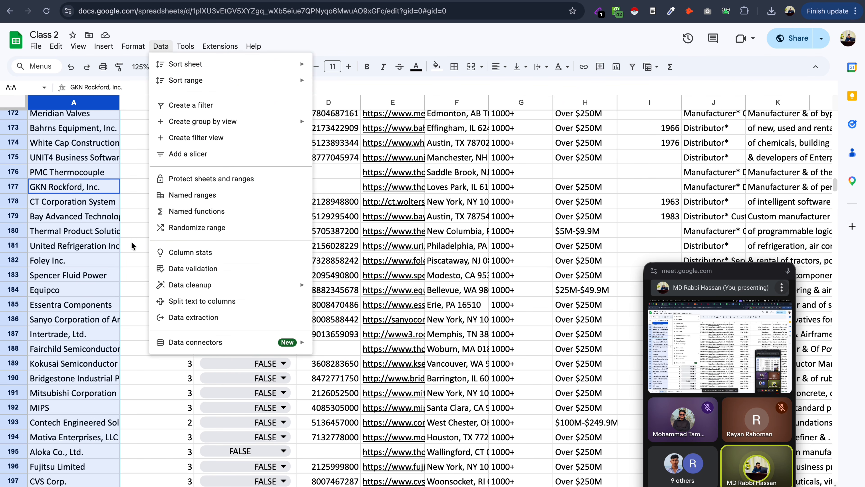
{"action": "mouse_move", "coordinate": [220, 292]}
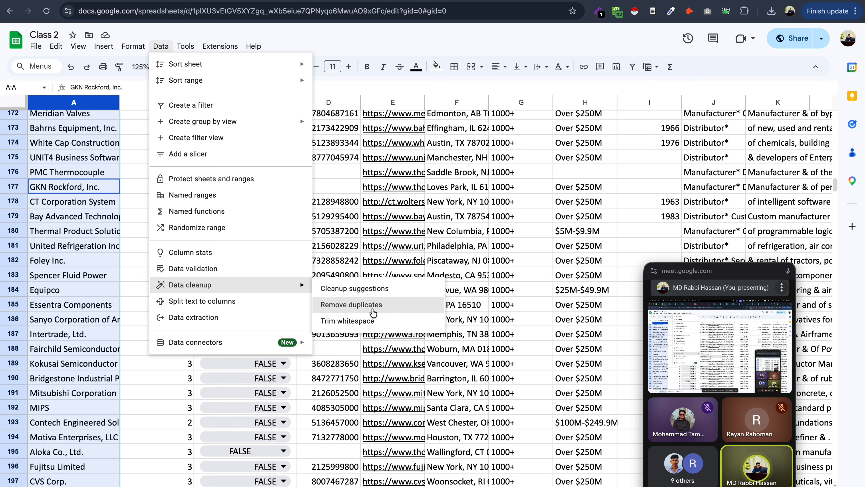
{"action": "left_click", "coordinate": [373, 312]}
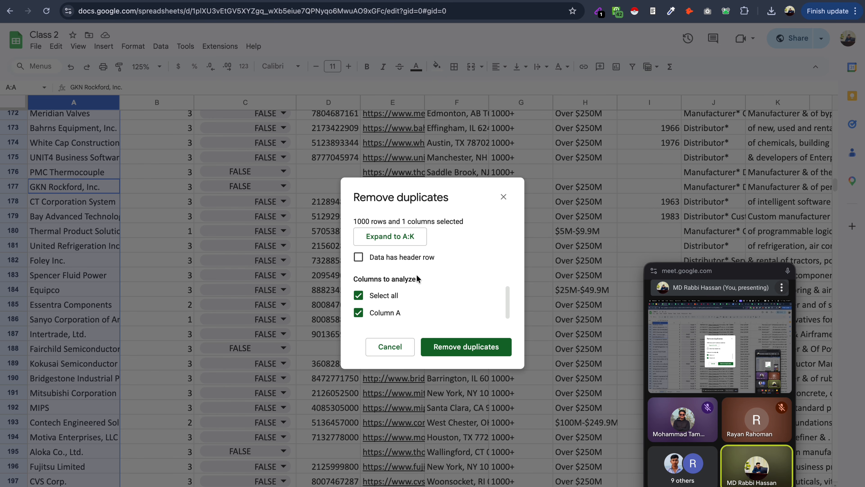
{"action": "left_click", "coordinate": [402, 237]}
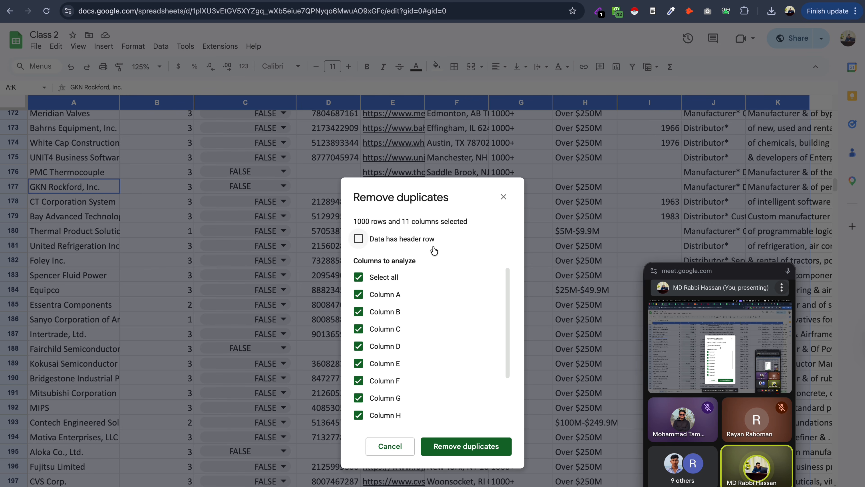
{"action": "left_click", "coordinate": [390, 446]}
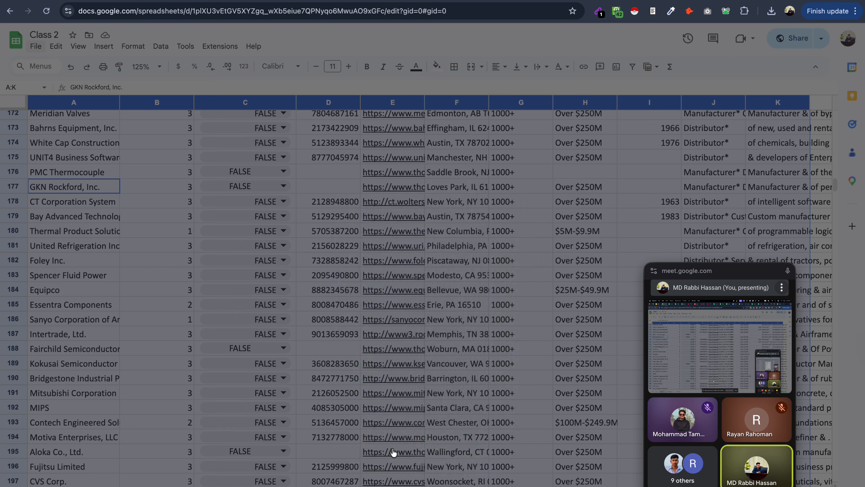
- Remove duplicate rows from A:K, analyzing only Column A with no header row, and review the cleaned list down to its end
{"action": "left_click", "coordinate": [160, 45]}
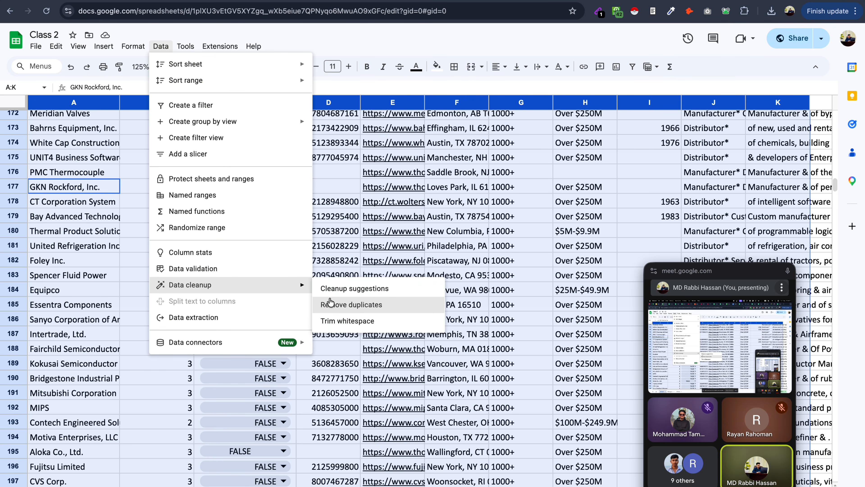
{"action": "left_click", "coordinate": [356, 307]}
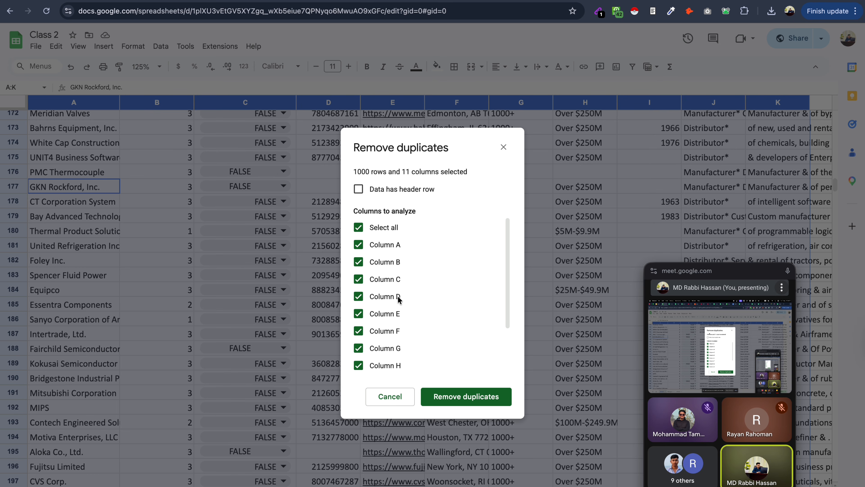
{"action": "left_click", "coordinate": [359, 229]}
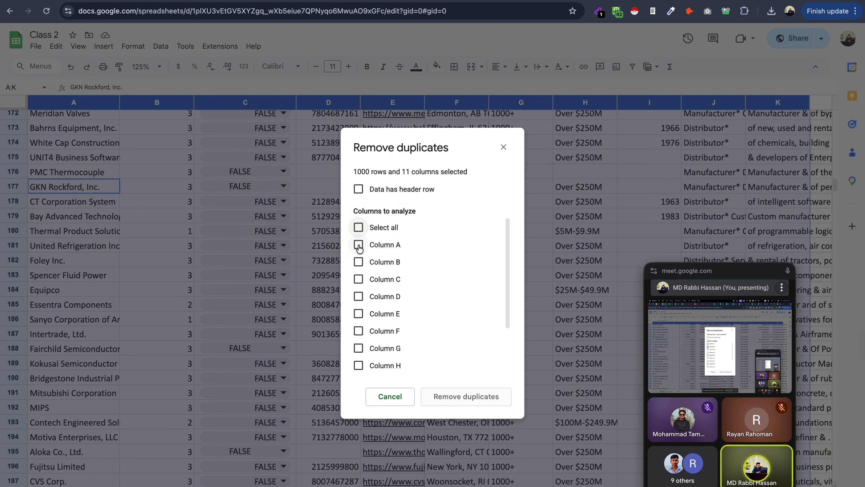
{"action": "left_click", "coordinate": [358, 246]}
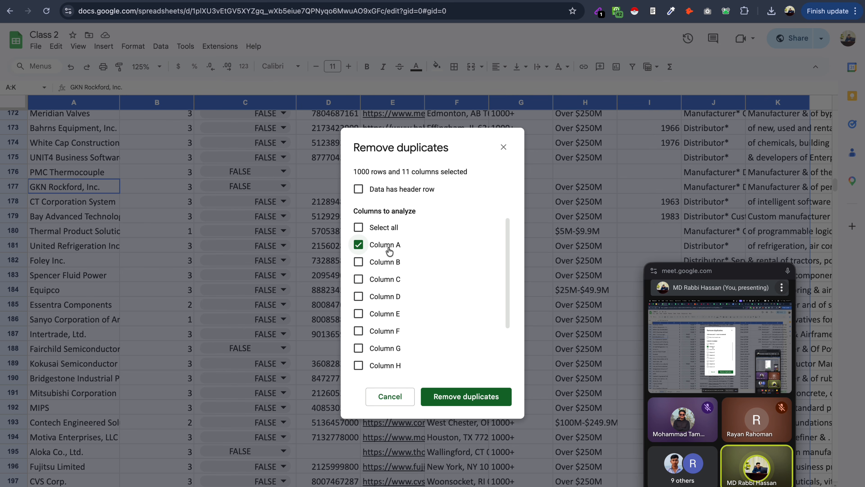
{"action": "left_click", "coordinate": [359, 296]}
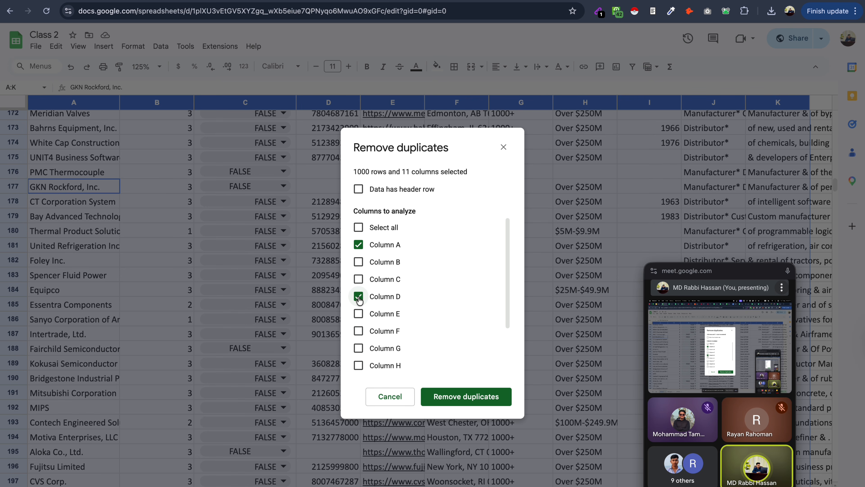
{"action": "left_click", "coordinate": [358, 297]}
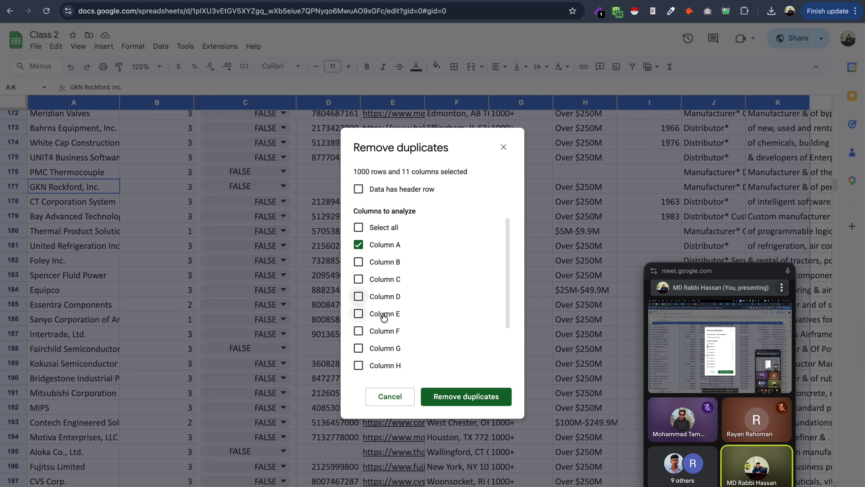
{"action": "left_click", "coordinate": [477, 397]}
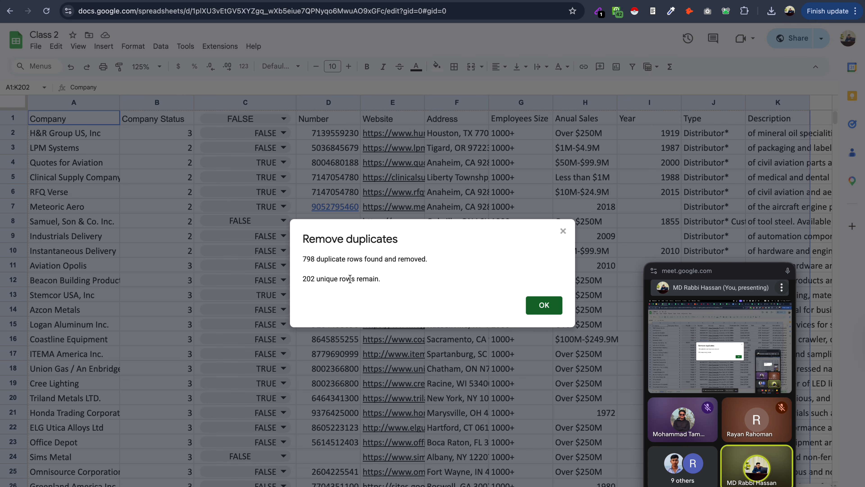
{"action": "left_click", "coordinate": [543, 305]}
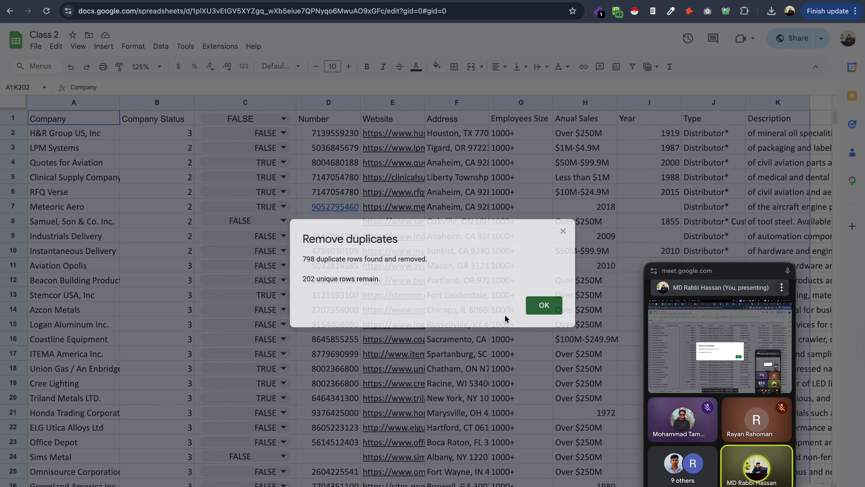
{"action": "scroll", "coordinate": [223, 437], "scroll_direction": "down", "scroll_amount": 10}
{"action": "scroll", "coordinate": [223, 437], "scroll_direction": "down", "scroll_amount": 20}
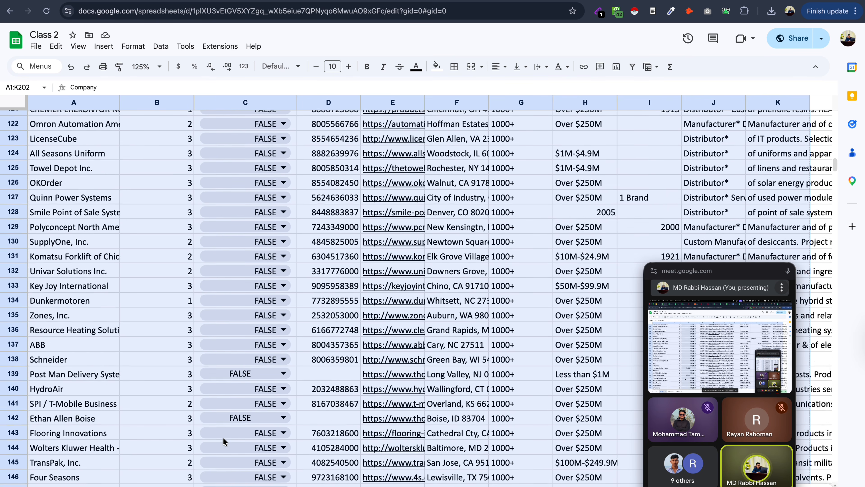
{"action": "scroll", "coordinate": [223, 437], "scroll_direction": "up", "scroll_amount": 5}
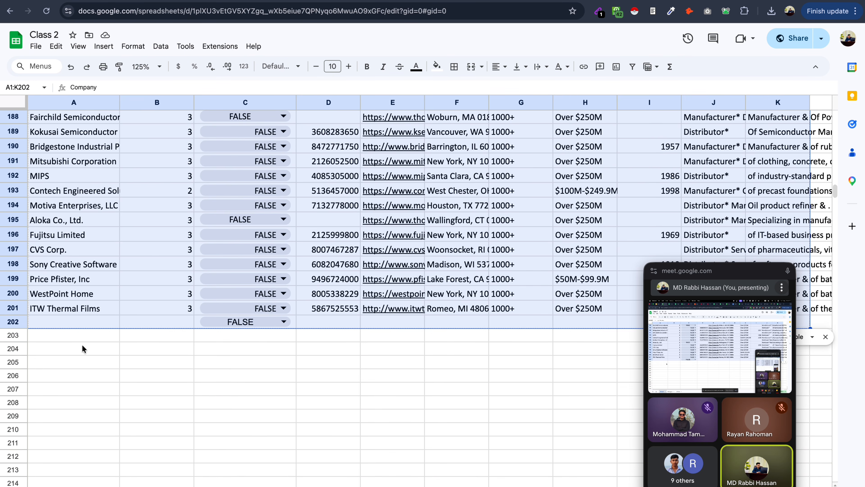
- Copy the entire Kurabo Industries LTD row and paste it into row 202 at the end of the company list
{"action": "scroll", "coordinate": [167, 372], "scroll_direction": "down", "scroll_amount": 2}
{"action": "scroll", "coordinate": [195, 349], "scroll_direction": "right", "scroll_amount": 3}
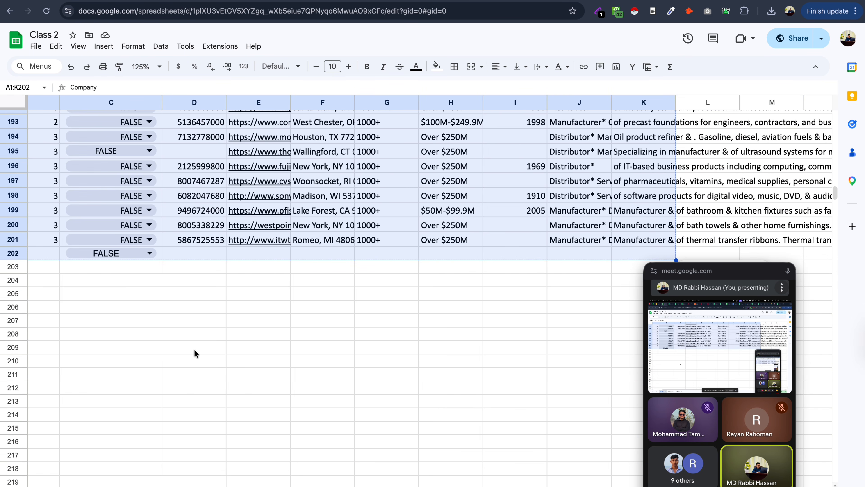
{"action": "scroll", "coordinate": [194, 349], "scroll_direction": "up", "scroll_amount": 20}
{"action": "scroll", "coordinate": [194, 348], "scroll_direction": "left", "scroll_amount": 3}
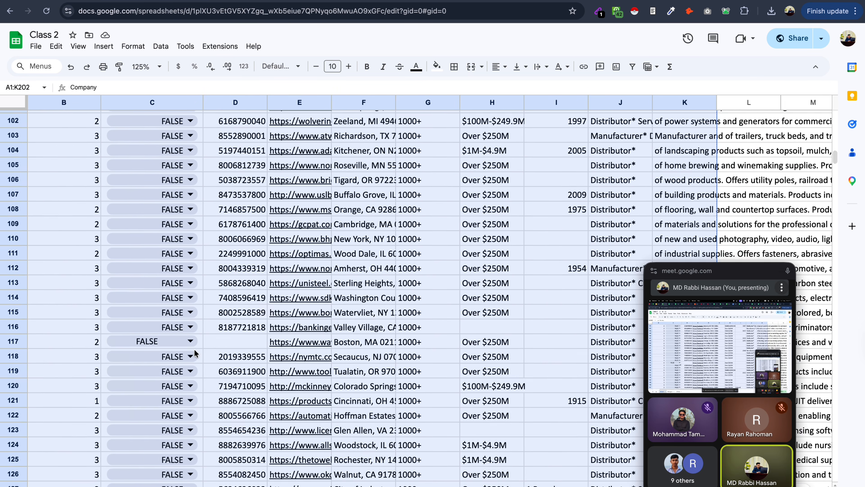
{"action": "scroll", "coordinate": [221, 351], "scroll_direction": "down", "scroll_amount": 8}
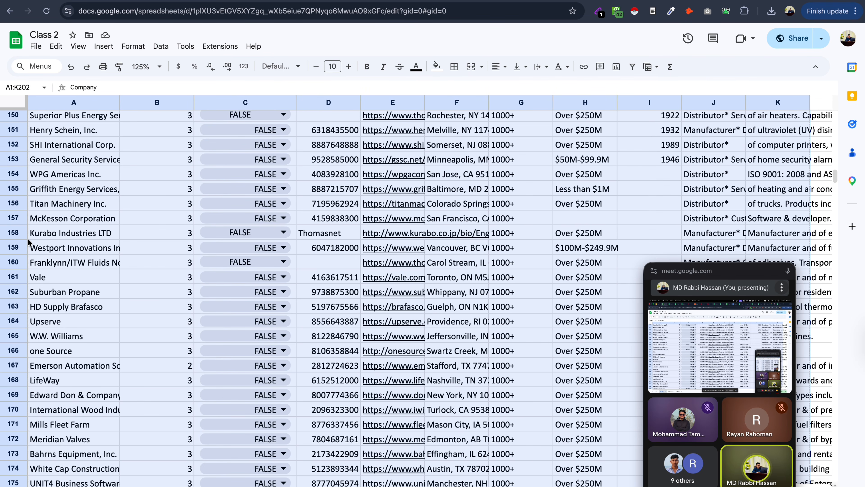
{"action": "left_click", "coordinate": [12, 233]}
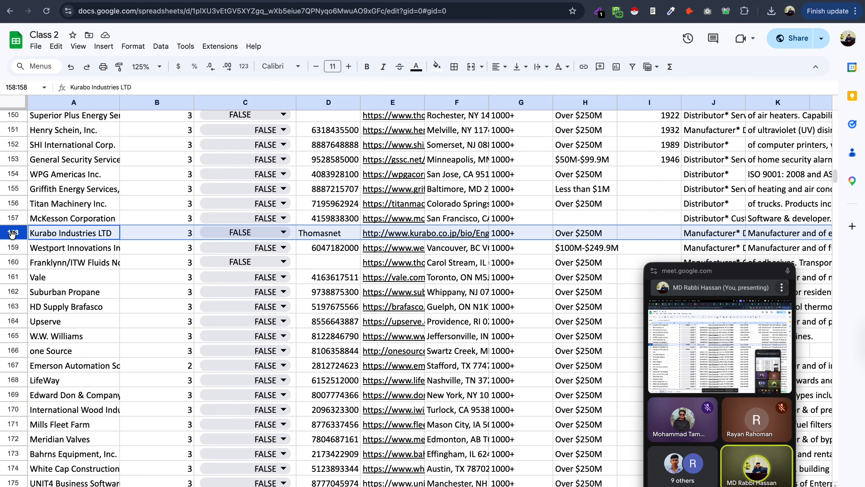
{"action": "scroll", "coordinate": [122, 372], "scroll_direction": "down", "scroll_amount": 15}
{"action": "scroll", "coordinate": [103, 307], "scroll_direction": "up", "scroll_amount": 2}
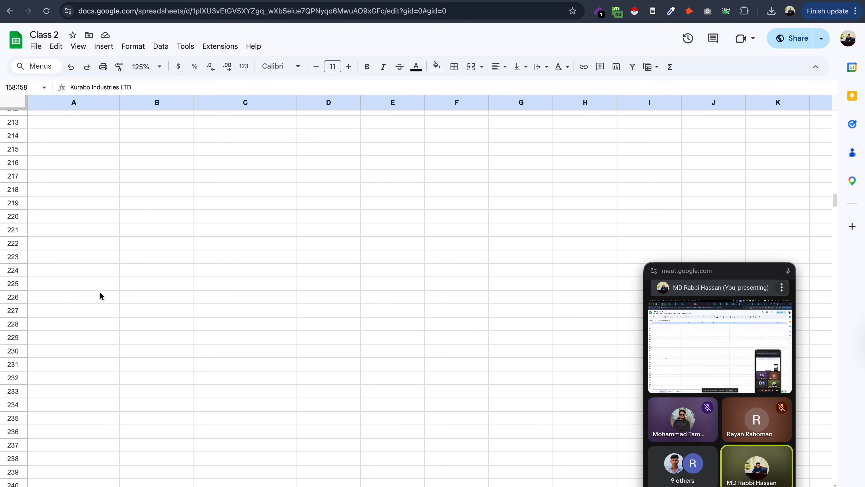
{"action": "scroll", "coordinate": [89, 251], "scroll_direction": "up", "scroll_amount": 10}
{"action": "scroll", "coordinate": [67, 253], "scroll_direction": "down", "scroll_amount": 6}
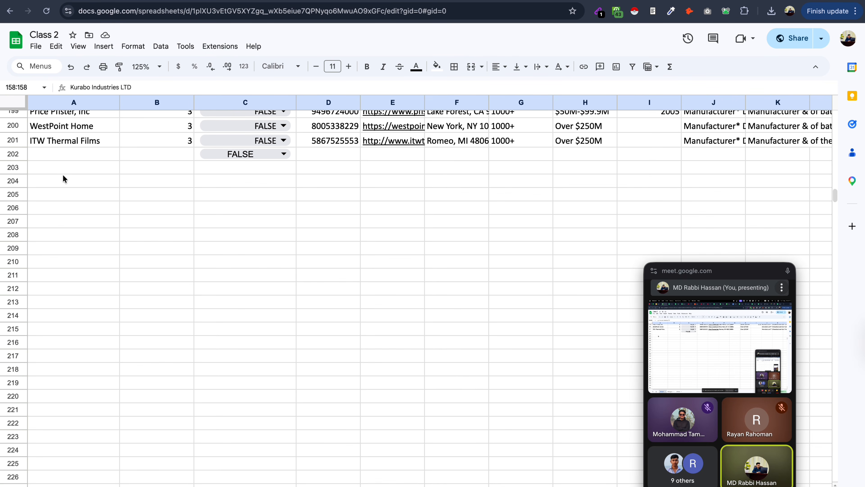
{"action": "left_click", "coordinate": [63, 154]}
{"action": "key", "text": "ctrl+v"}
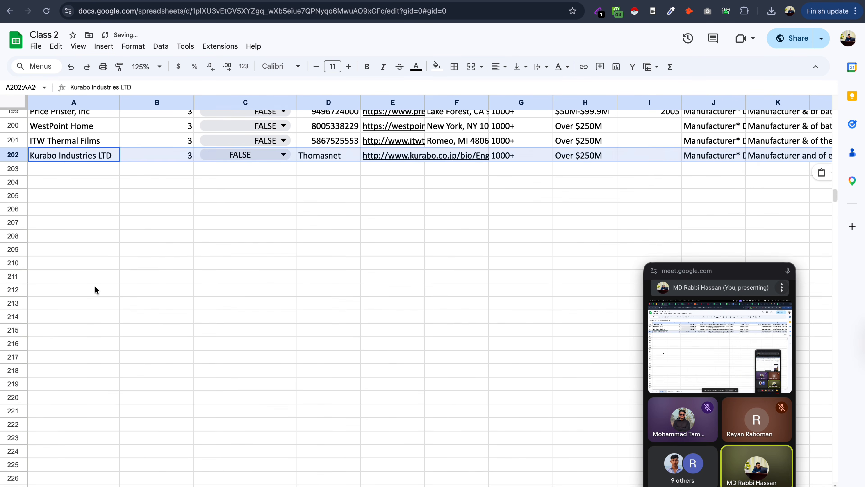
- Copy rows 178 to 187, from CT Corporation System through Intertrade, Ltd., and paste them starting at row 203
{"action": "scroll", "coordinate": [116, 317], "scroll_direction": "up", "scroll_amount": 6}
{"action": "left_click_drag", "start_coordinate": [14, 140], "coordinate": [5, 278]}
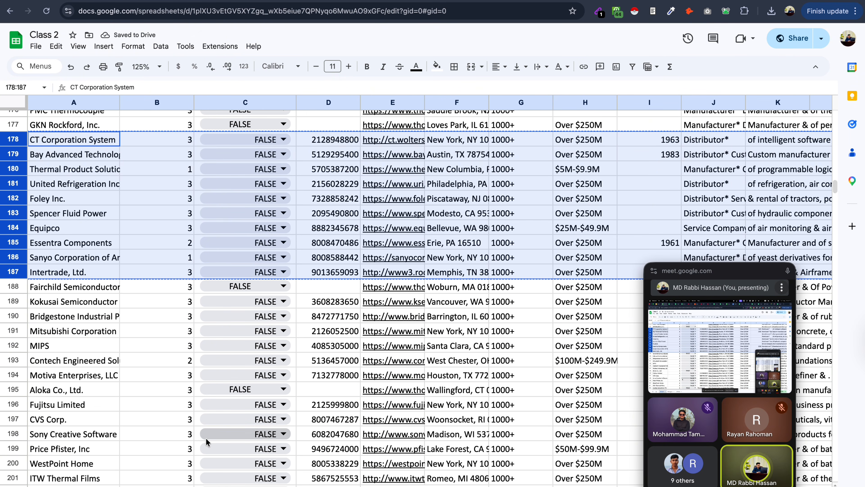
{"action": "scroll", "coordinate": [194, 409], "scroll_direction": "down", "scroll_amount": 10}
{"action": "scroll", "coordinate": [105, 247], "scroll_direction": "up", "scroll_amount": 4}
{"action": "scroll", "coordinate": [105, 250], "scroll_direction": "up", "scroll_amount": 2}
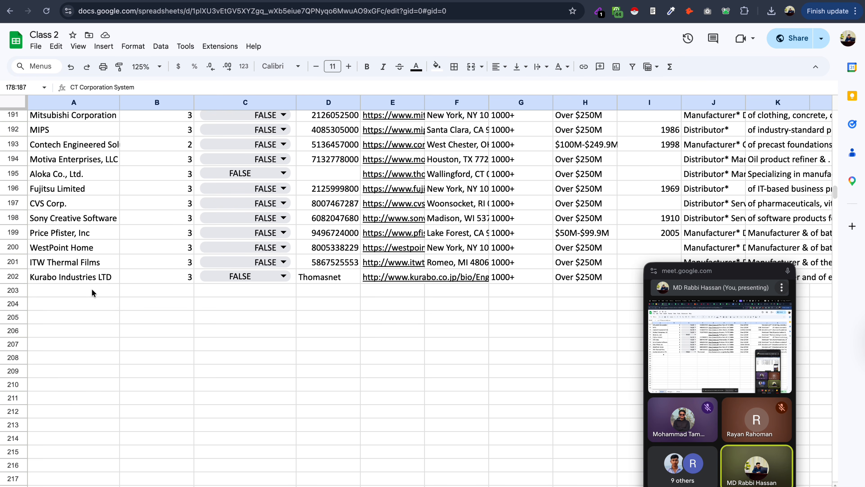
{"action": "left_click", "coordinate": [92, 291]}
{"action": "key", "text": "ctrl+v"}
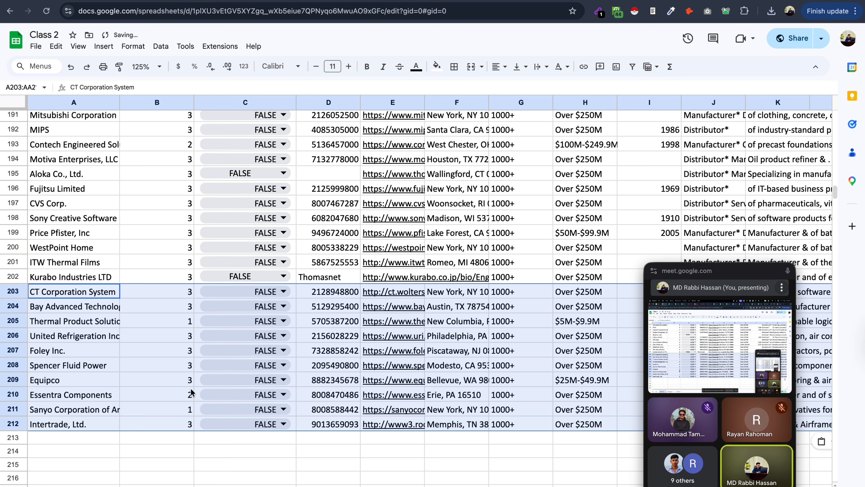
{"action": "left_click", "coordinate": [164, 457]}
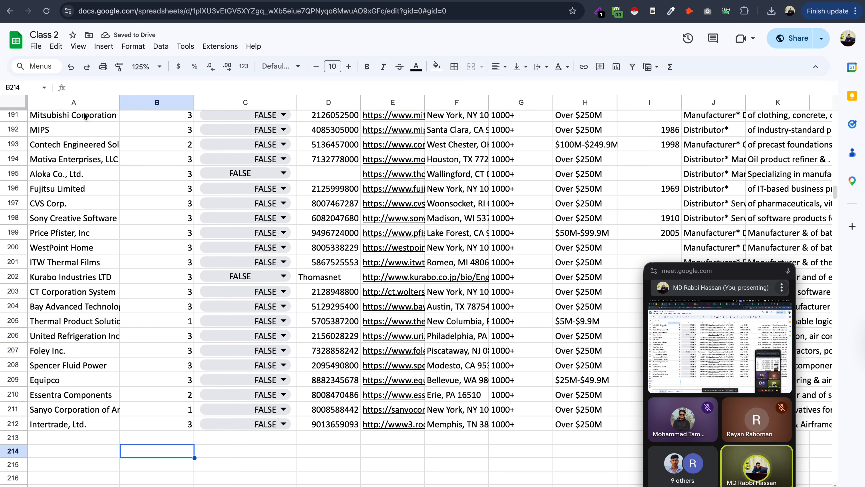
- Remove duplicates from column A alone, without expanding the range and with no header row
{"action": "left_click", "coordinate": [78, 103]}
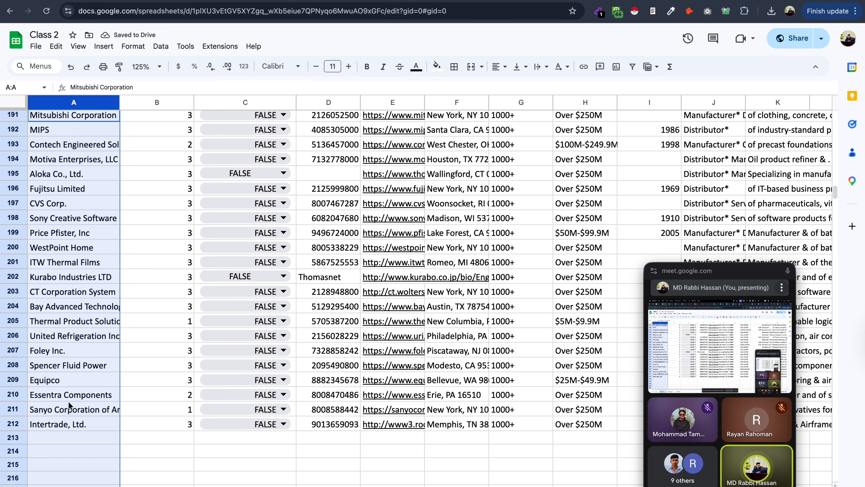
{"action": "left_click", "coordinate": [161, 46]}
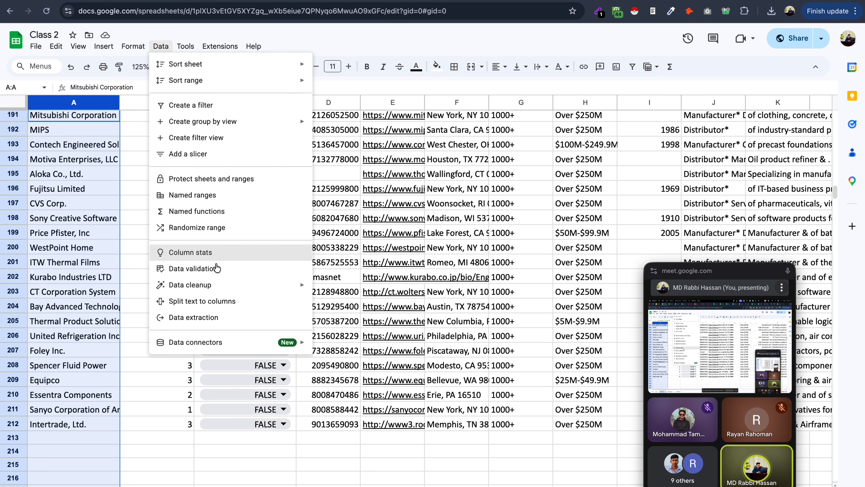
{"action": "mouse_move", "coordinate": [215, 285]}
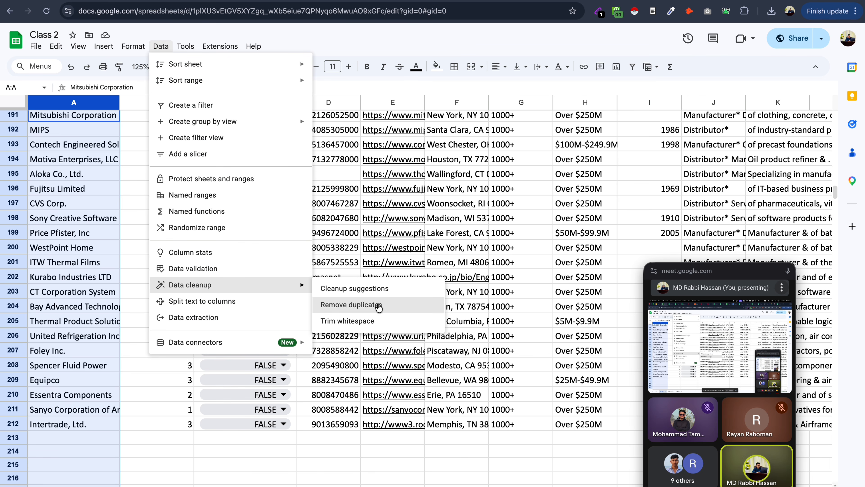
{"action": "left_click", "coordinate": [379, 307]}
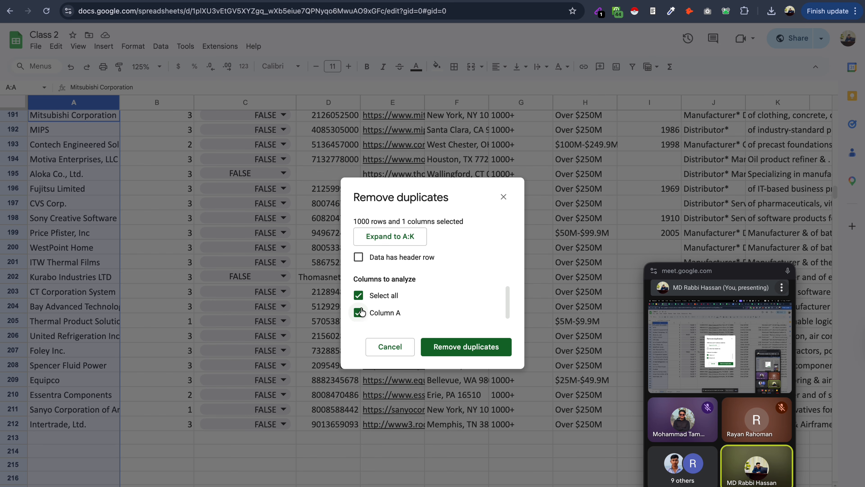
{"action": "left_click", "coordinate": [475, 353]}
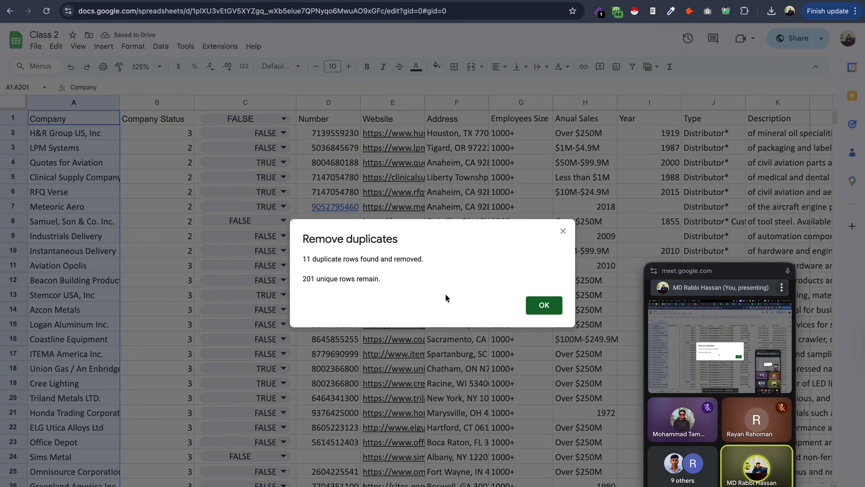
{"action": "left_click", "coordinate": [545, 304]}
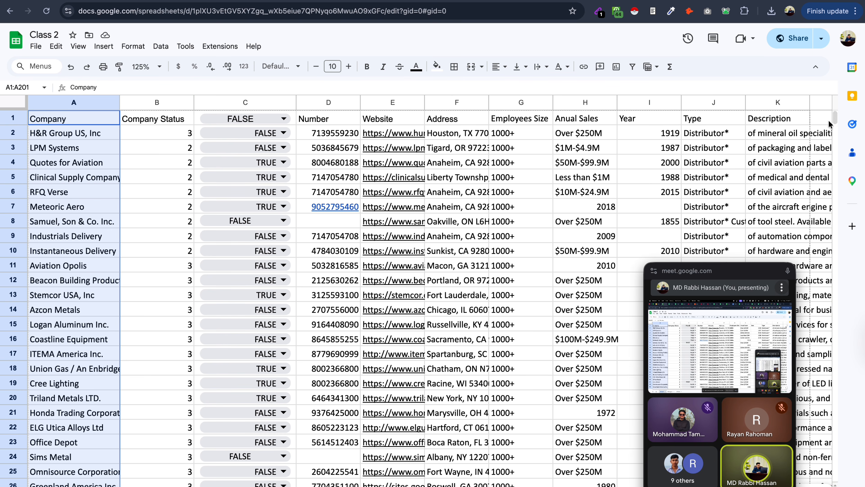
- Compare column A with the other columns near the end of the list, and undo the column A duplicate removal
{"action": "left_click_drag", "start_coordinate": [834, 118], "coordinate": [852, 188]}
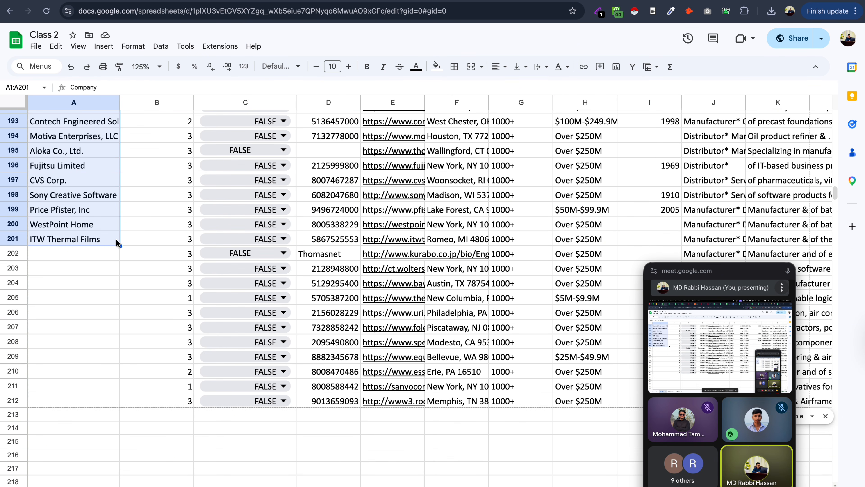
{"action": "left_click", "coordinate": [96, 258]}
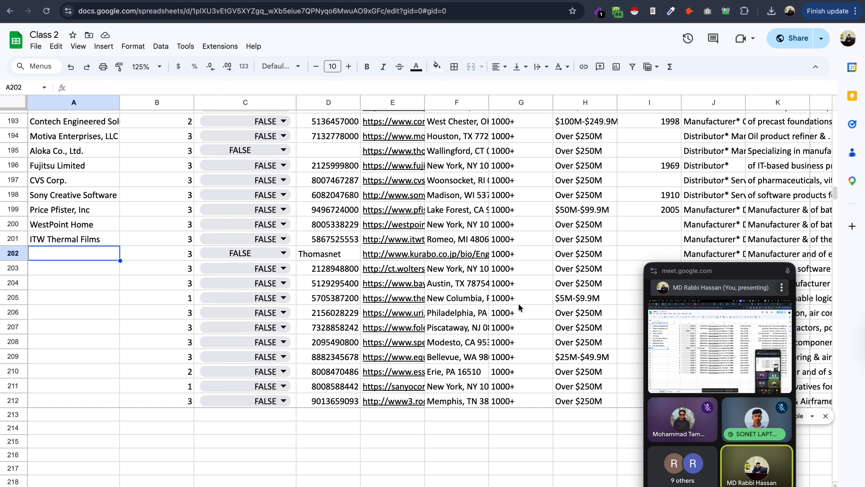
{"action": "scroll", "coordinate": [382, 368], "scroll_direction": "up", "scroll_amount": 7}
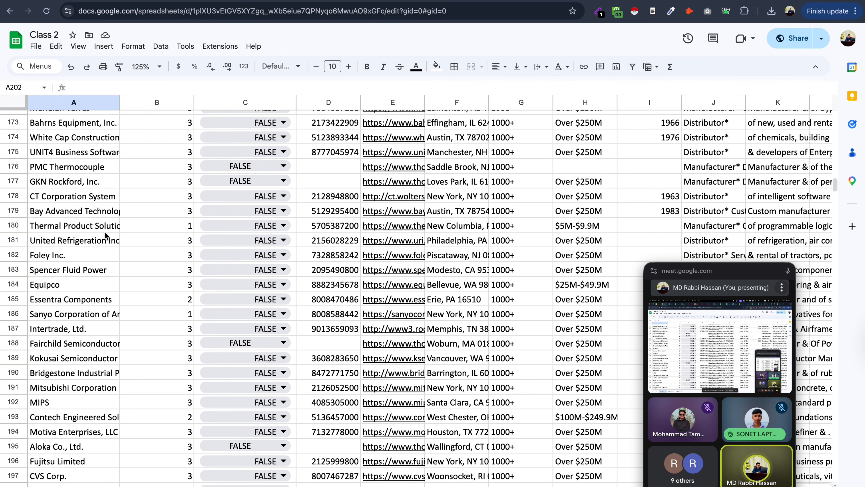
{"action": "left_click", "coordinate": [105, 231]}
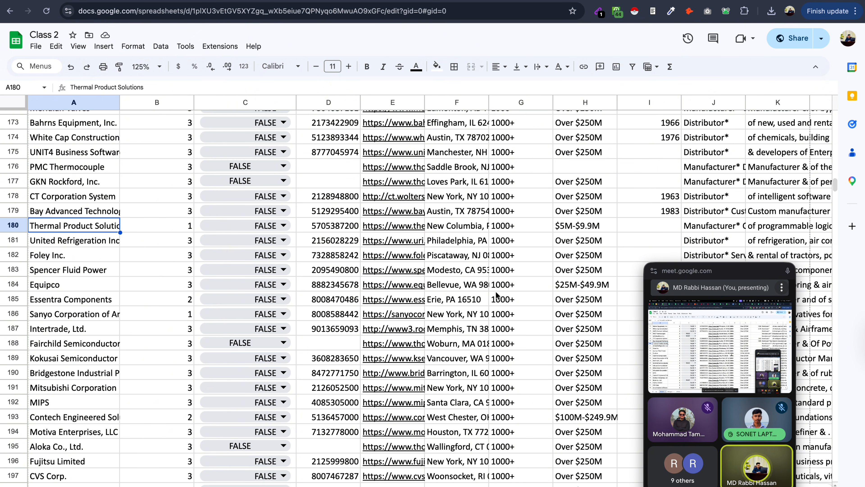
{"action": "scroll", "coordinate": [464, 320], "scroll_direction": "down", "scroll_amount": 10}
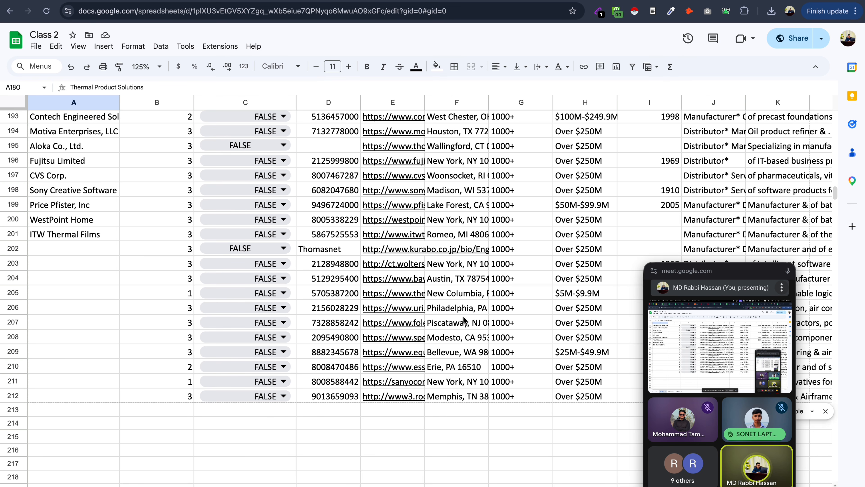
{"action": "key", "text": "ctrl+z"}
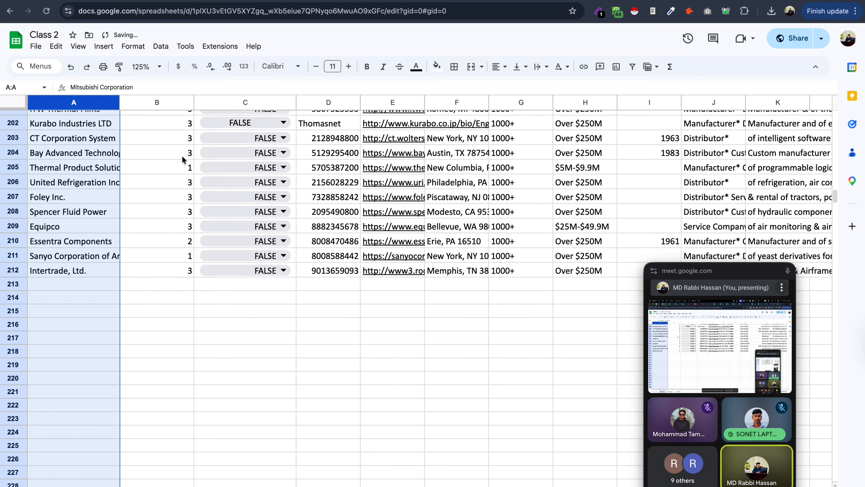
- Remove duplicate rows with the range expanded to A:K, analyzing only Column A and leaving the header-row option off
{"action": "scroll", "coordinate": [181, 156], "scroll_direction": "up", "scroll_amount": 2}
{"action": "left_click", "coordinate": [160, 46]}
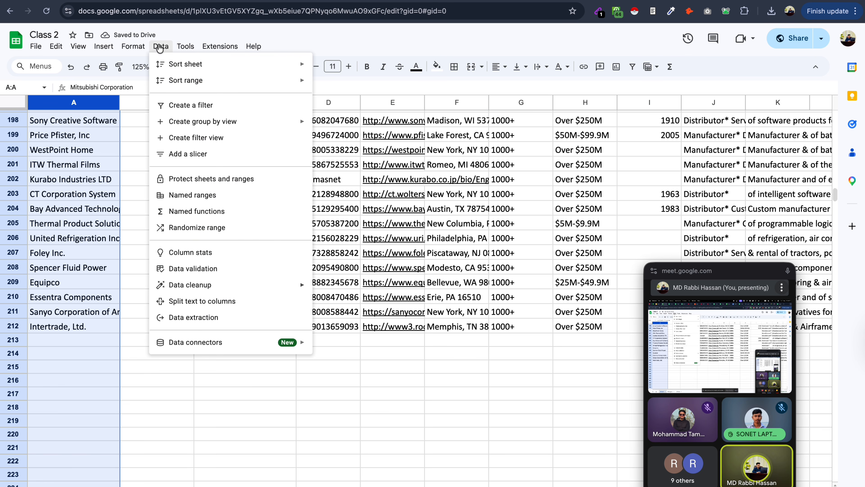
{"action": "mouse_move", "coordinate": [199, 284]}
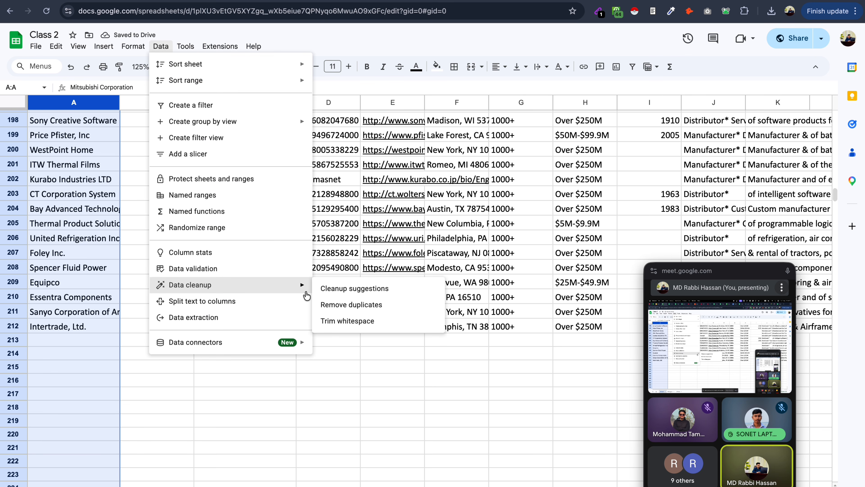
{"action": "left_click", "coordinate": [337, 303]}
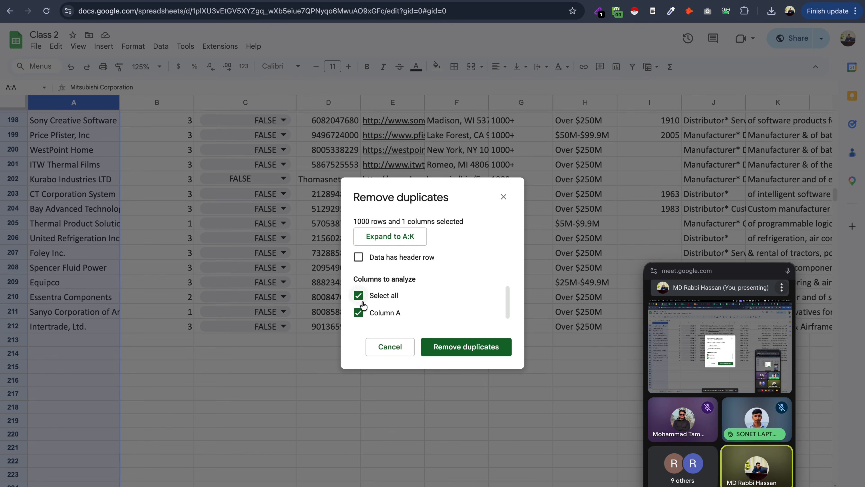
{"action": "left_click", "coordinate": [398, 243]}
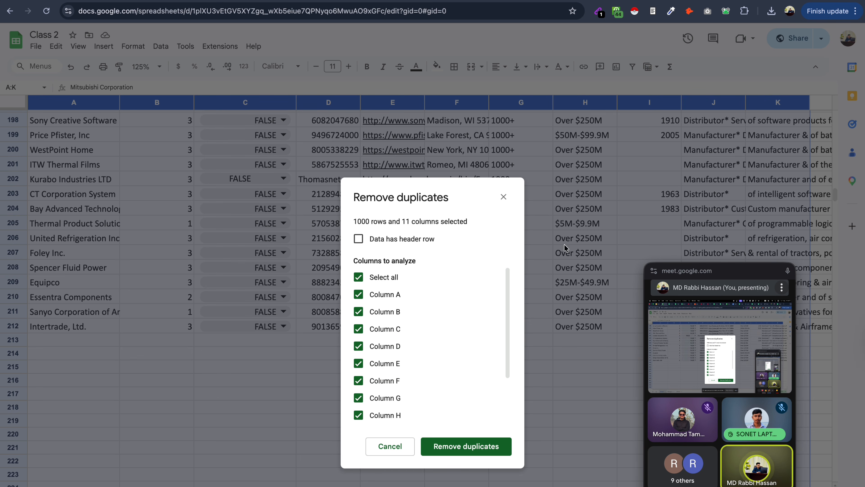
{"action": "left_click", "coordinate": [358, 276]}
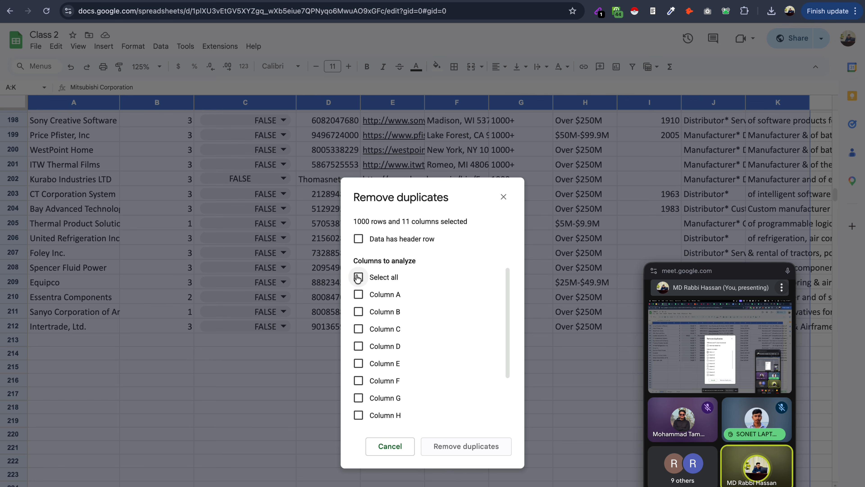
{"action": "left_click", "coordinate": [358, 296]}
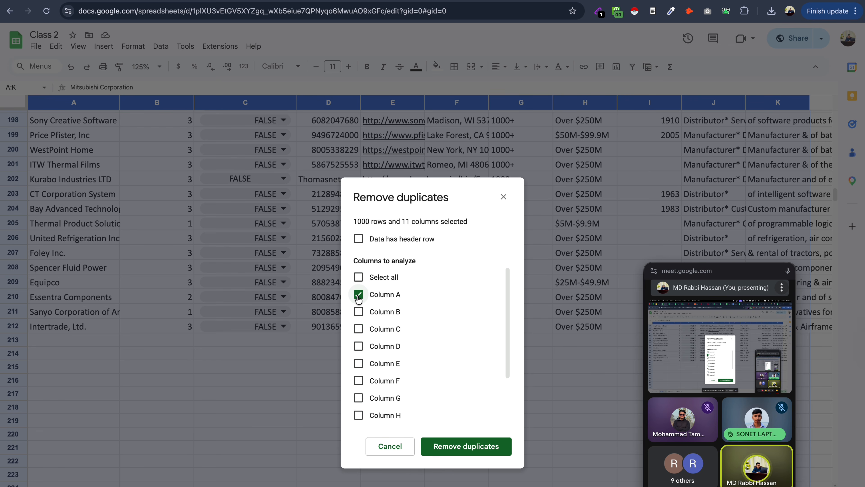
{"action": "left_click", "coordinate": [460, 447]}
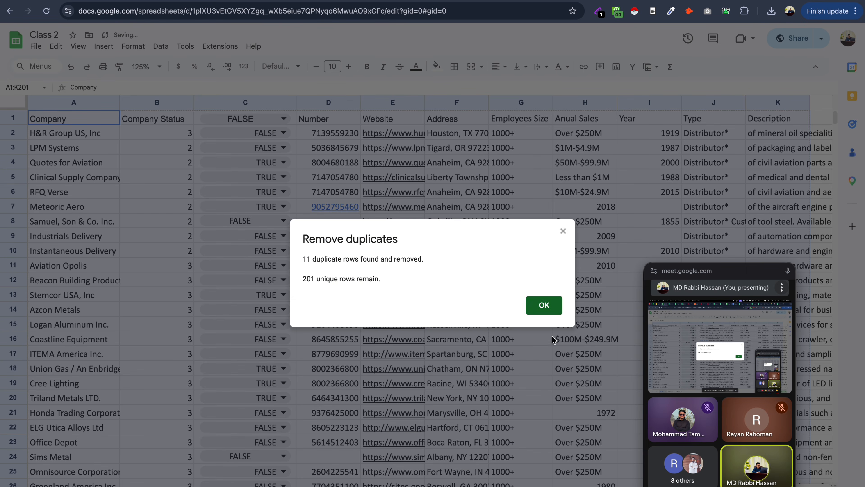
{"action": "left_click", "coordinate": [544, 304]}
- Review the end of the deduplicated company list, and return to the Company Status header cell
{"action": "left_click", "coordinate": [838, 163]}
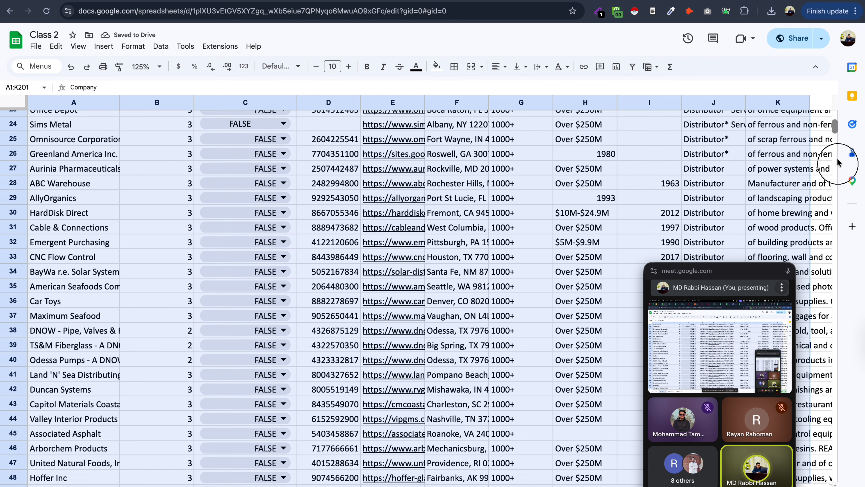
{"action": "left_click_drag", "start_coordinate": [838, 163], "coordinate": [836, 197]}
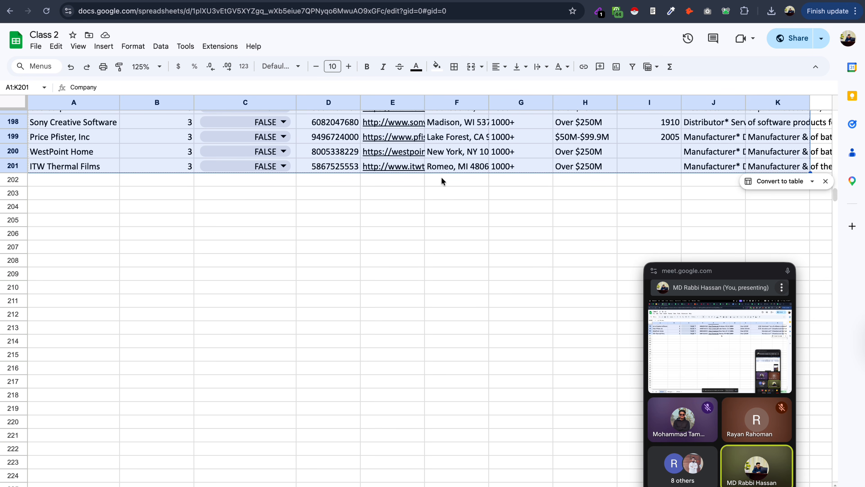
{"action": "scroll", "coordinate": [340, 279], "scroll_direction": "up", "scroll_amount": 20}
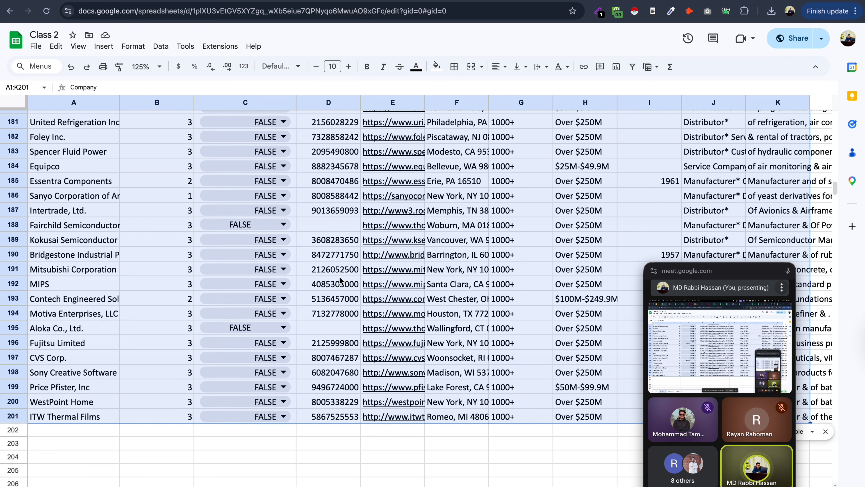
{"action": "scroll", "coordinate": [341, 279], "scroll_direction": "up", "scroll_amount": 20}
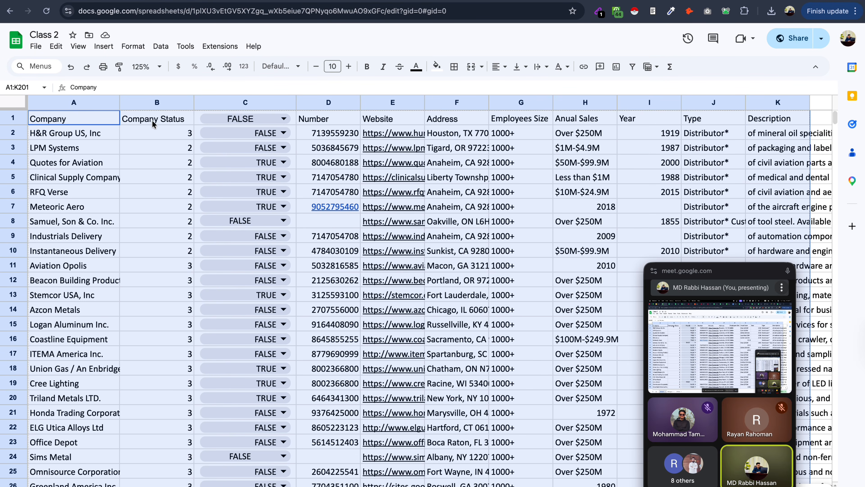
{"action": "left_click", "coordinate": [152, 124]}
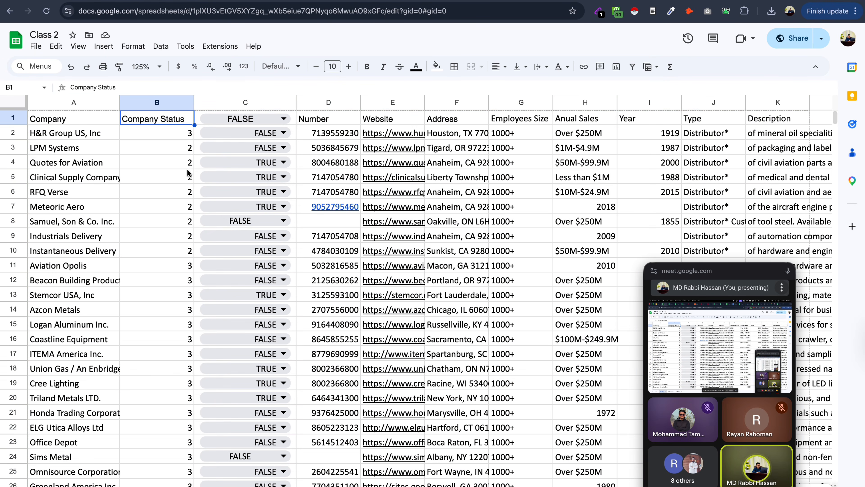
{"action": "left_click", "coordinate": [160, 46]}
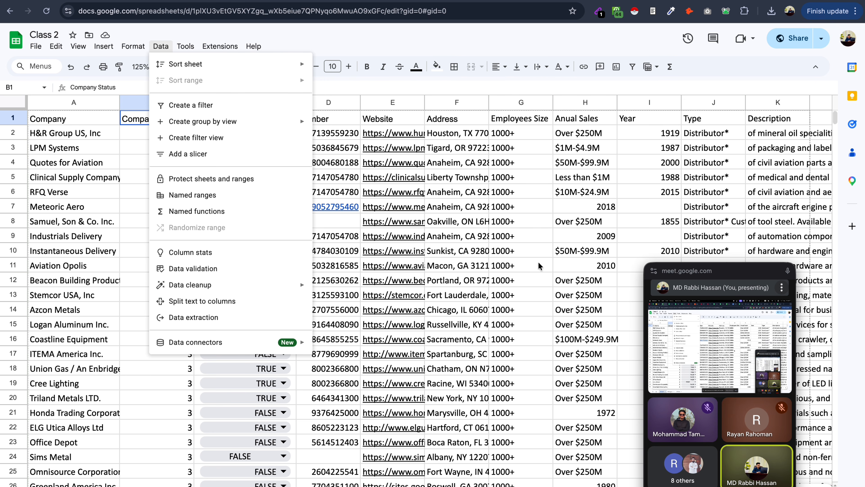
{"action": "left_click", "coordinate": [531, 236]}
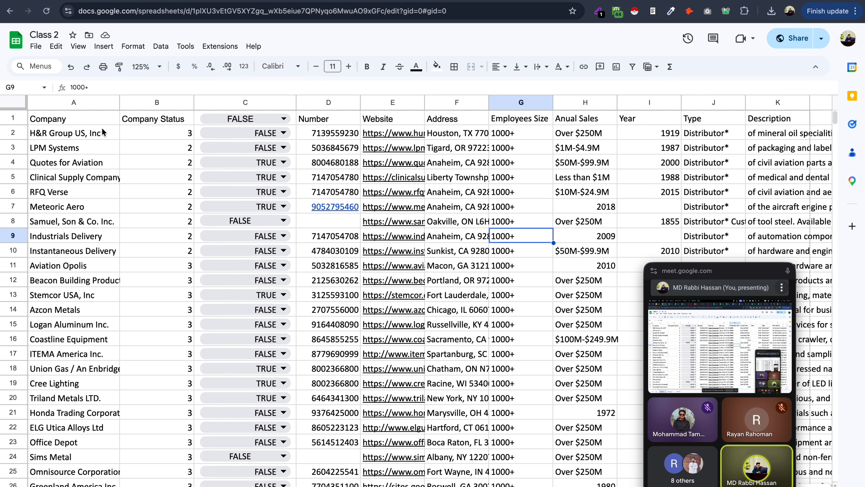
- Inspect the Type column's header and its entries in J2, J3 and J8
{"action": "scroll", "coordinate": [466, 278], "scroll_direction": "right", "scroll_amount": 6}
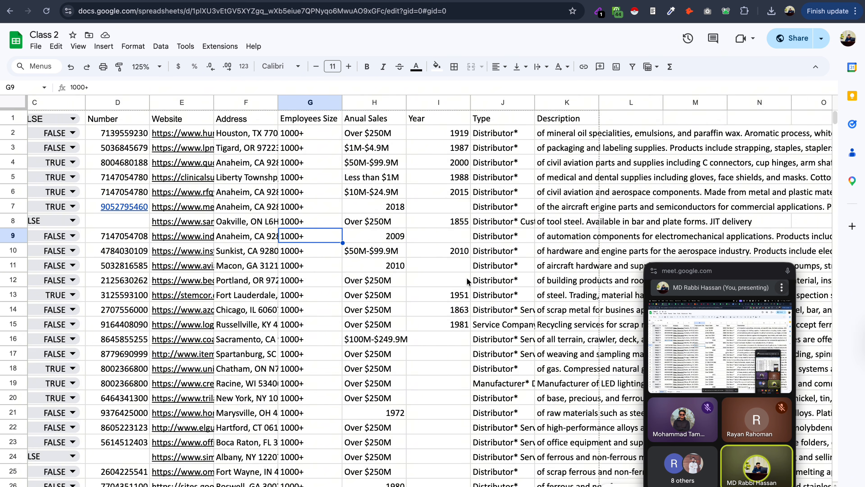
{"action": "scroll", "coordinate": [490, 225], "scroll_direction": "right", "scroll_amount": 3}
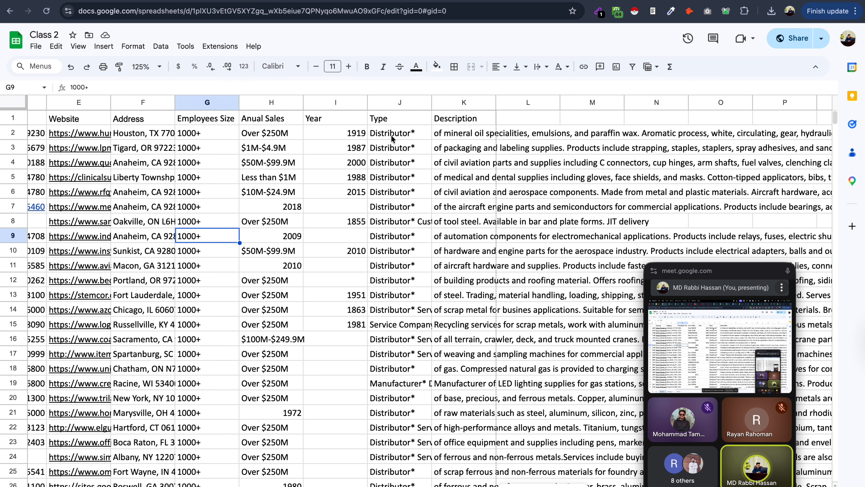
{"action": "left_click", "coordinate": [386, 122]}
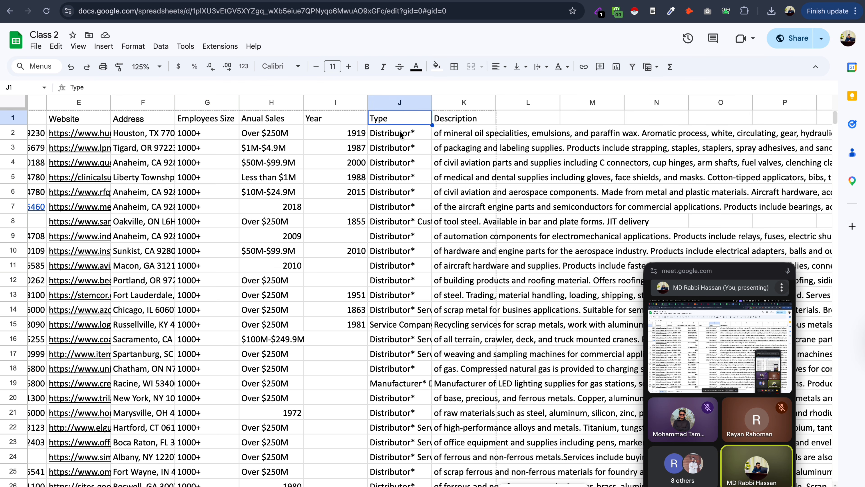
{"action": "double_click", "coordinate": [411, 135]}
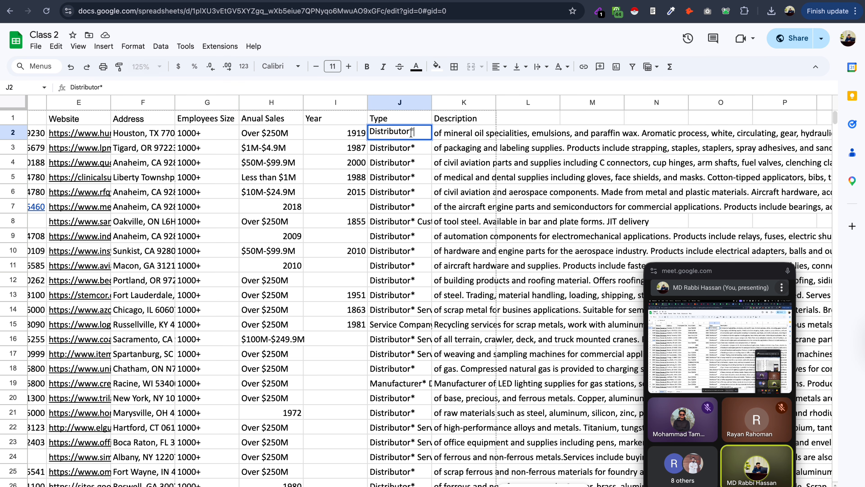
{"action": "left_click", "coordinate": [413, 148]}
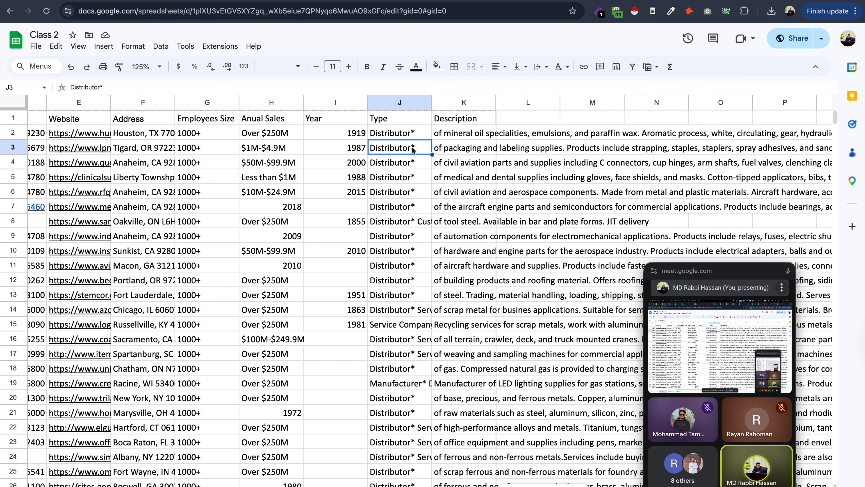
{"action": "left_click", "coordinate": [426, 219]}
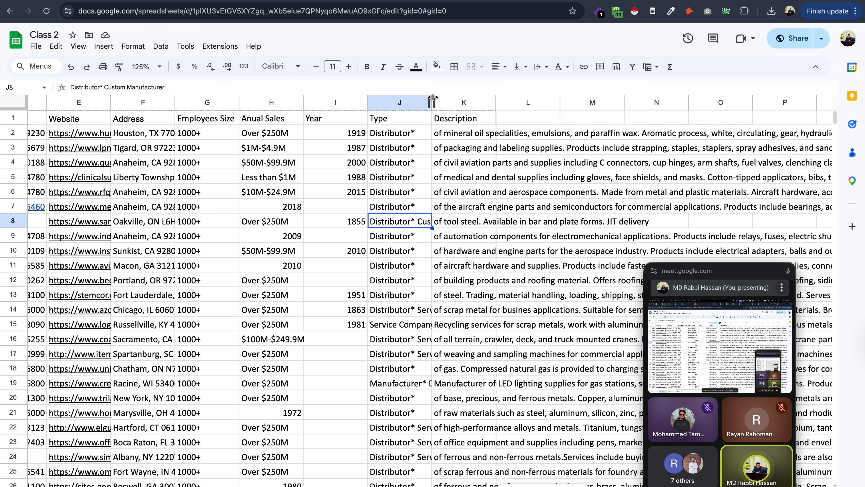
- Widen the Type column so that its longer entries can be read
{"action": "left_click", "coordinate": [463, 103], "text": "shift"}
{"action": "left_click", "coordinate": [443, 147]}
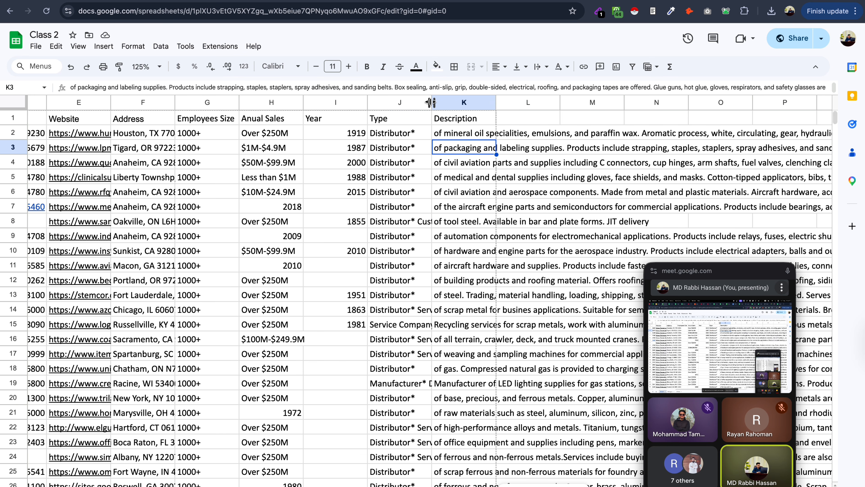
{"action": "left_click_drag", "start_coordinate": [431, 102], "coordinate": [481, 102]}
- Examine how the asterisks separate the business types down the Type column, including the entry in J14
{"action": "scroll", "coordinate": [449, 270], "scroll_direction": "down", "scroll_amount": 1}
{"action": "scroll", "coordinate": [449, 270], "scroll_direction": "down", "scroll_amount": 4}
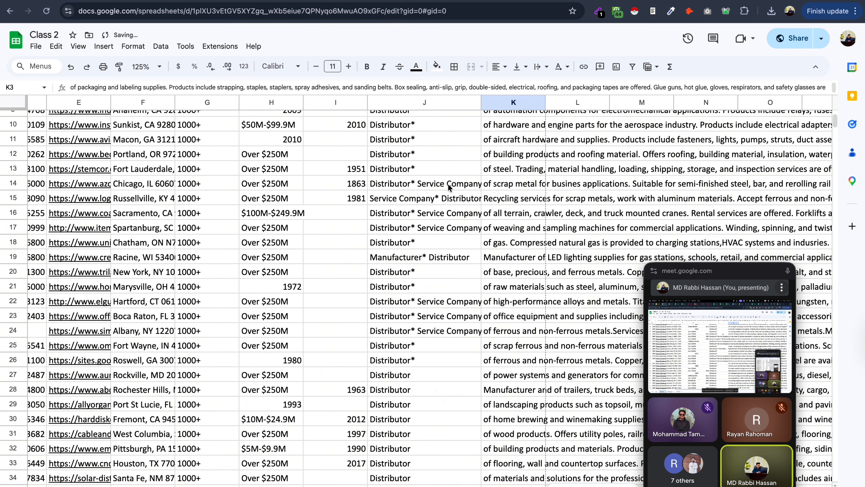
{"action": "left_click", "coordinate": [426, 188]}
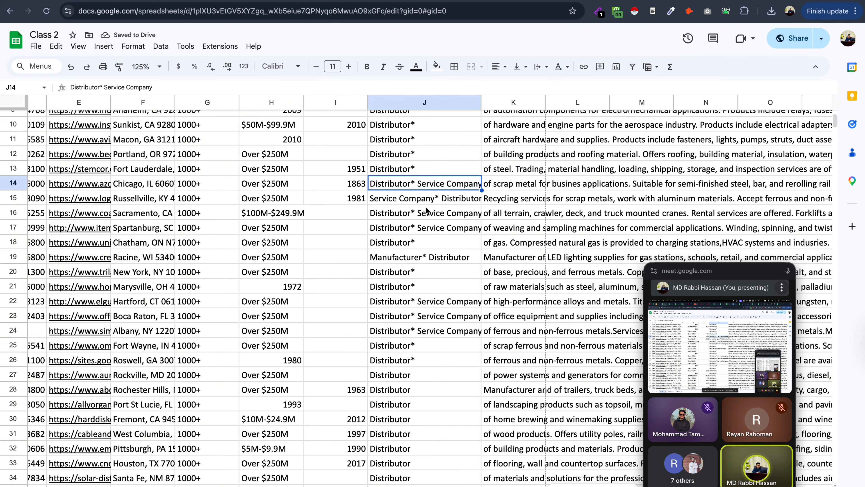
{"action": "scroll", "coordinate": [439, 291], "scroll_direction": "down", "scroll_amount": 8}
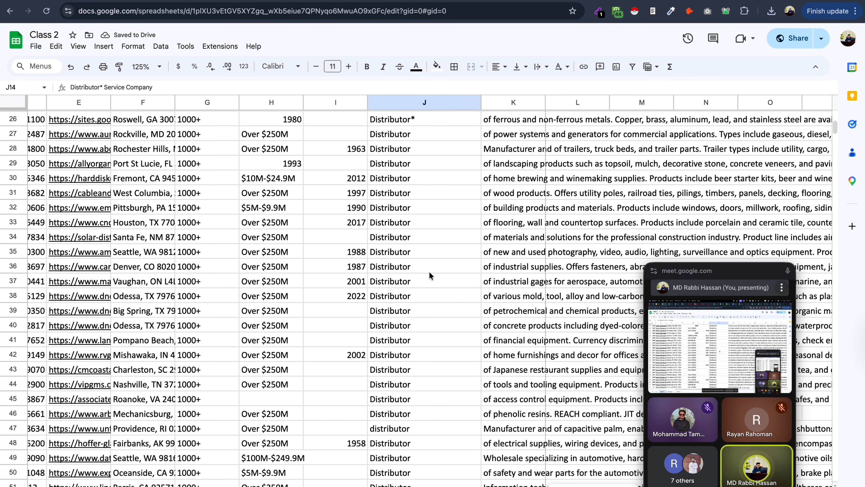
{"action": "scroll", "coordinate": [431, 275], "scroll_direction": "down", "scroll_amount": 14}
{"action": "scroll", "coordinate": [430, 275], "scroll_direction": "down", "scroll_amount": 6}
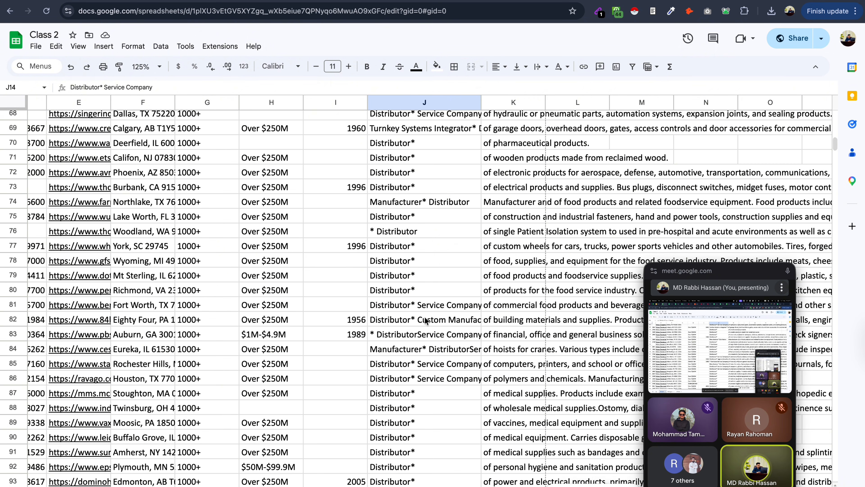
{"action": "scroll", "coordinate": [426, 320], "scroll_direction": "down", "scroll_amount": 20}
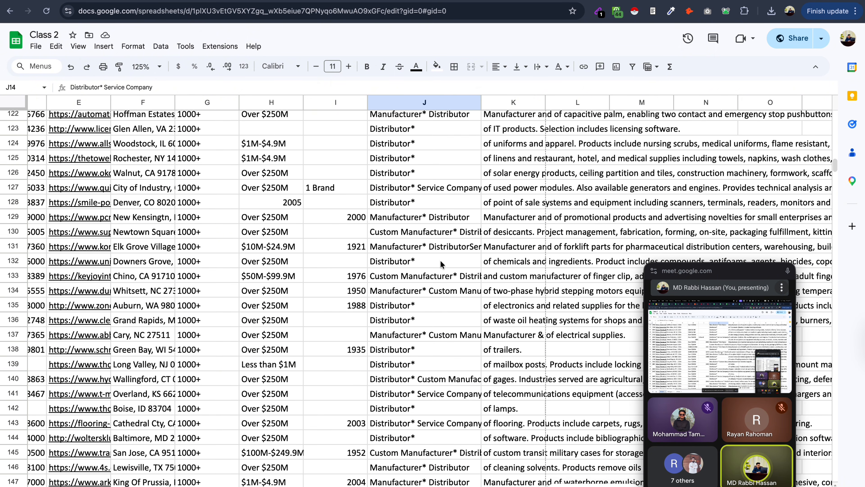
{"action": "scroll", "coordinate": [441, 264], "scroll_direction": "up", "scroll_amount": 20}
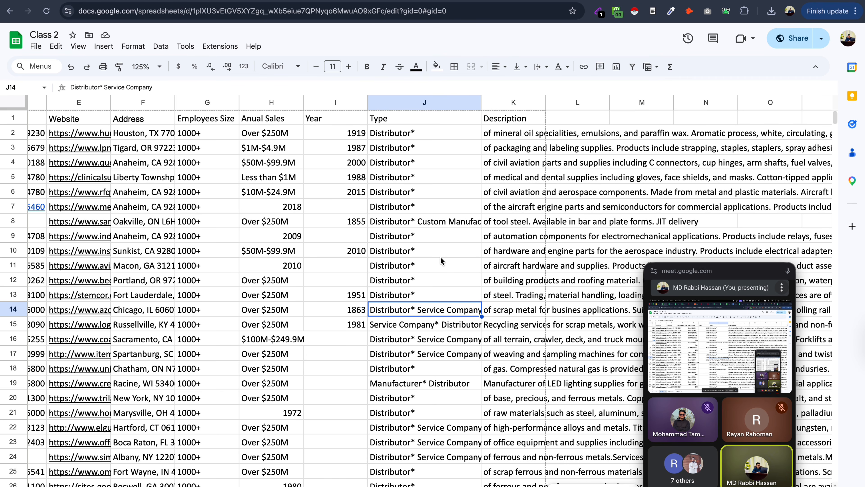
- Delete the trailing asterisk from the Type entries in J2 and J3, leaving "Distributor" in each
{"action": "double_click", "coordinate": [416, 131]}
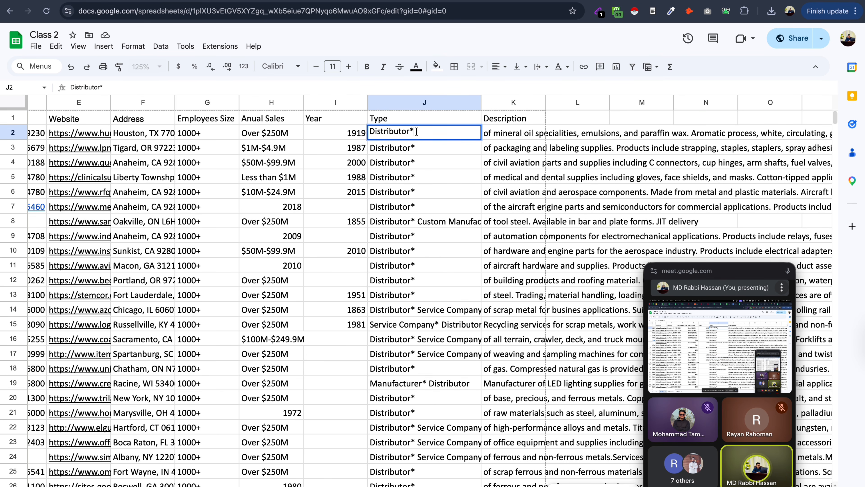
{"action": "key", "text": "BackSpace"}
{"action": "double_click", "coordinate": [416, 146]}
{"action": "key", "text": "BackSpace"}
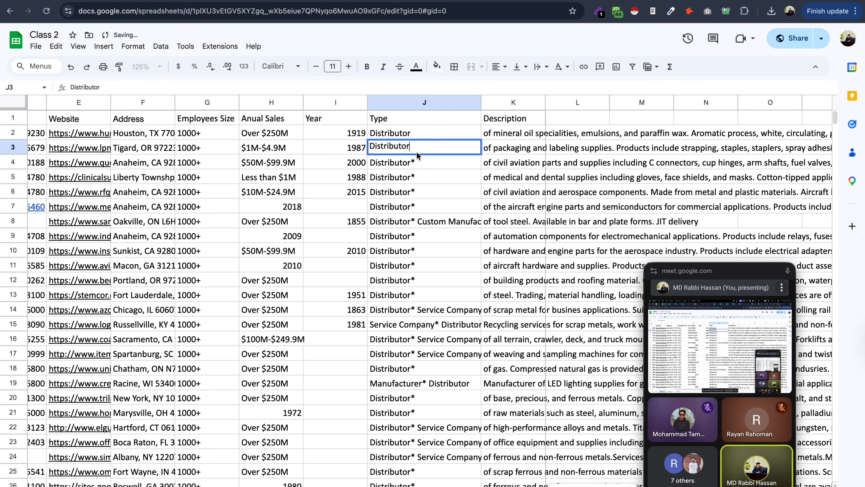
{"action": "key", "text": "Return"}
- Copy the entire Type column and paste it into column A of a newly added blank sheet
{"action": "left_click", "coordinate": [437, 102]}
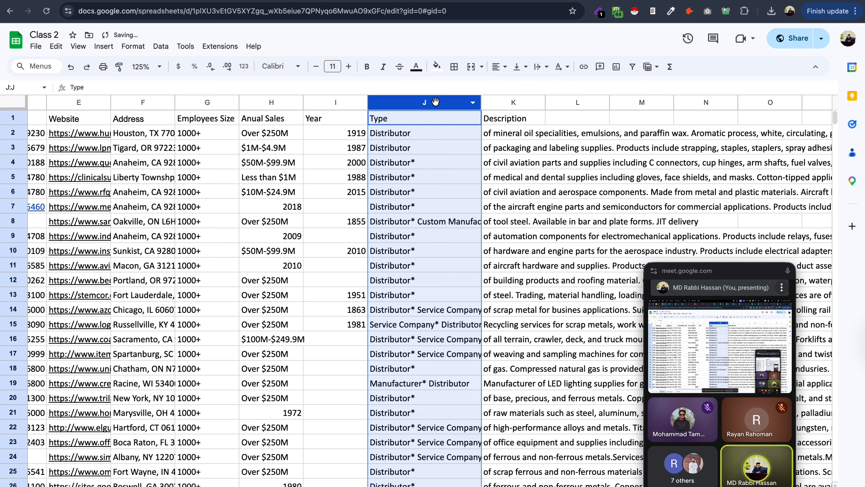
{"action": "right_click", "coordinate": [435, 101]}
{"action": "left_click", "coordinate": [461, 129]}
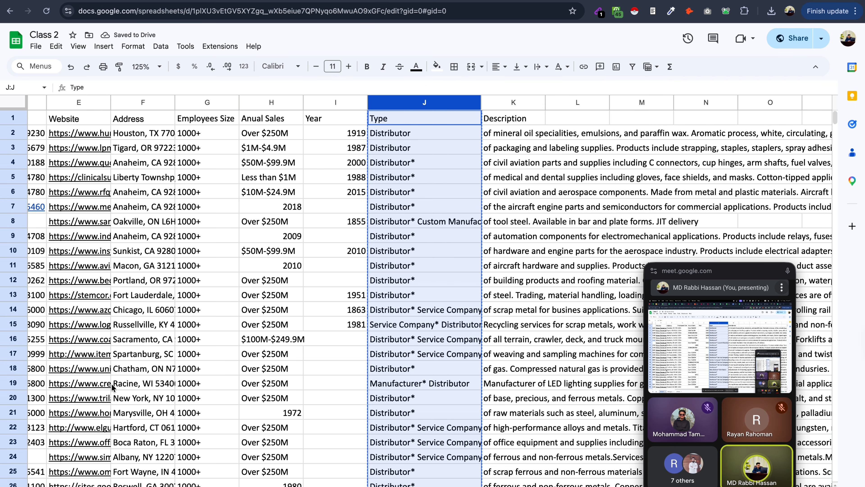
{"action": "left_click", "coordinate": [133, 486]}
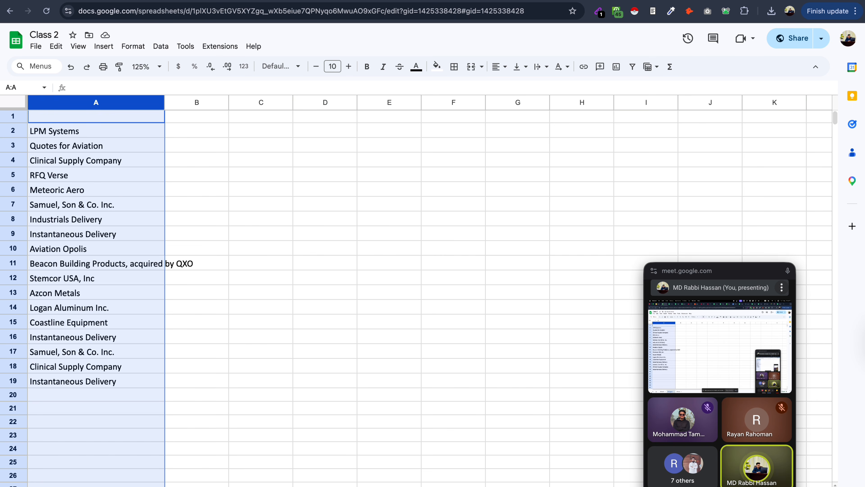
{"action": "left_click", "coordinate": [27, 486]}
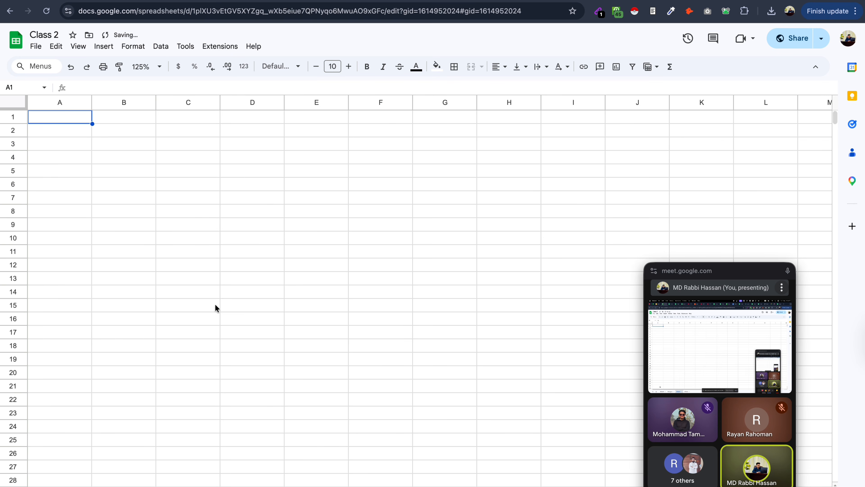
{"action": "right_click", "coordinate": [69, 106]}
{"action": "left_click", "coordinate": [99, 155]}
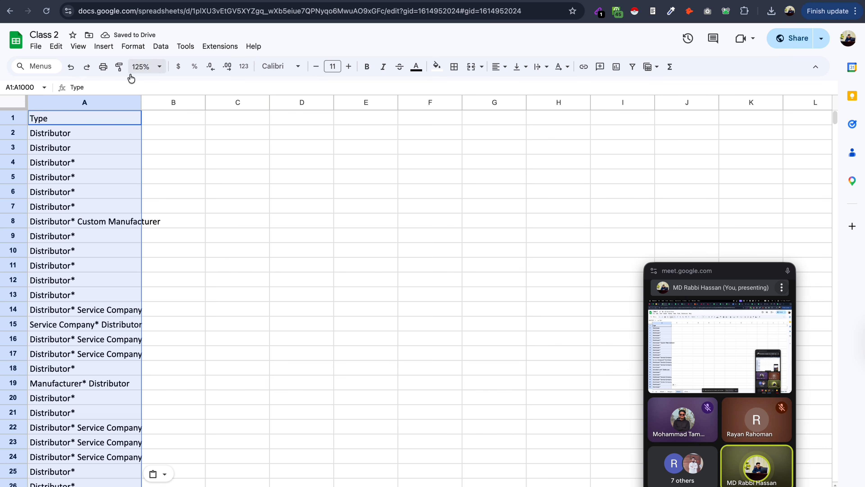
- Examine the asterisk in the copied Type entries, comparing A4 with the multi-type entry in A8
{"action": "double_click", "coordinate": [80, 166]}
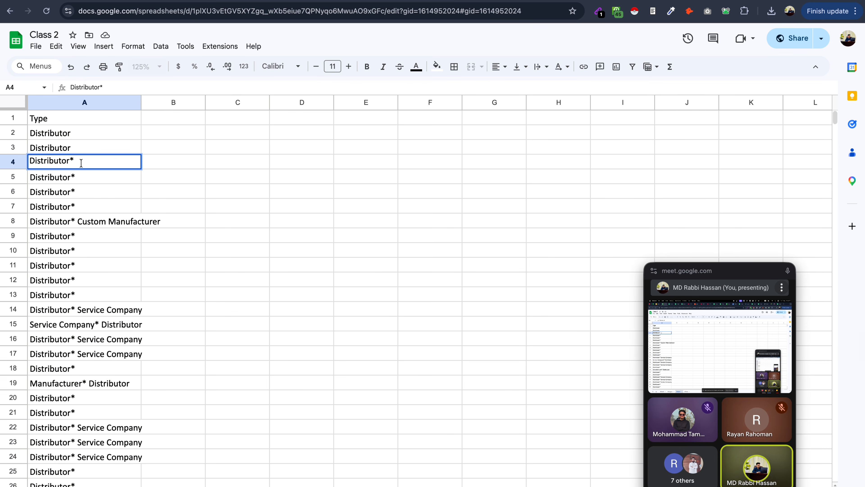
{"action": "left_click", "coordinate": [91, 235]}
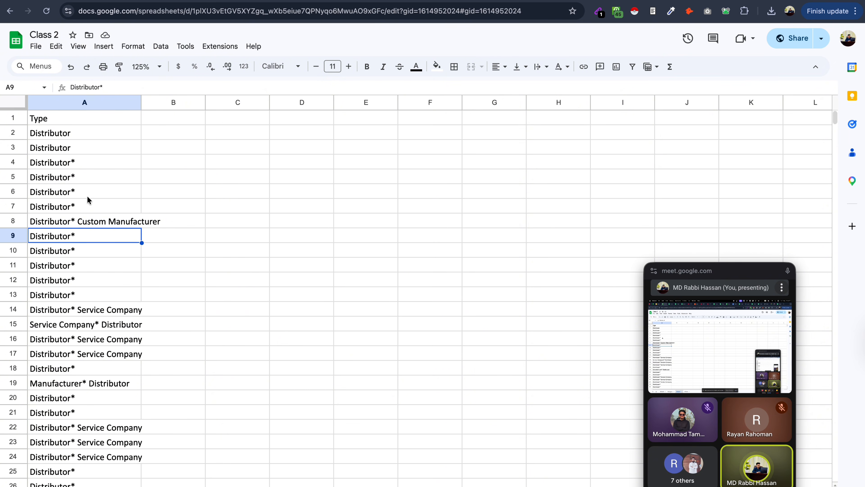
{"action": "scroll", "coordinate": [90, 201], "scroll_direction": "down", "scroll_amount": 1}
{"action": "scroll", "coordinate": [84, 176], "scroll_direction": "up", "scroll_amount": 1}
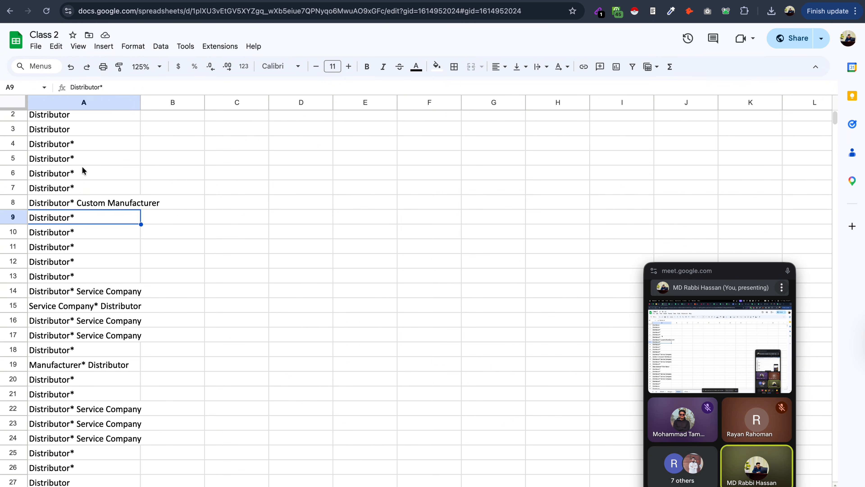
{"action": "double_click", "coordinate": [75, 146]}
{"action": "left_click_drag", "start_coordinate": [75, 145], "coordinate": [70, 142]}
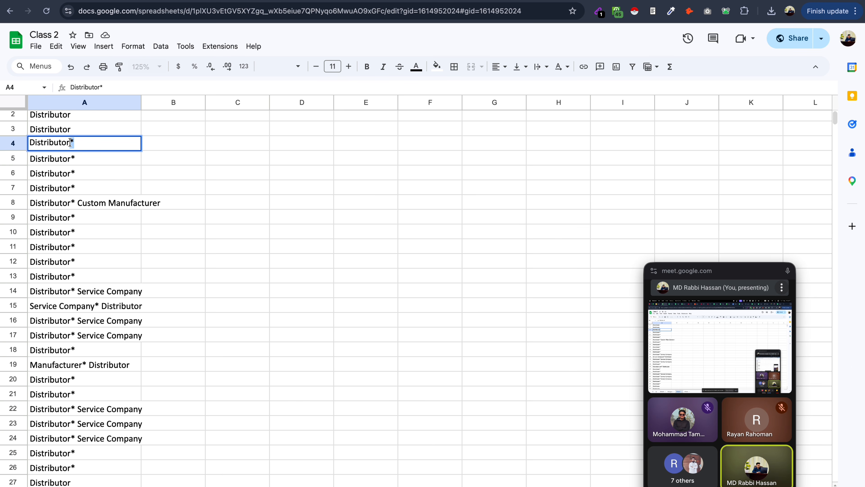
{"action": "left_click", "coordinate": [87, 201]}
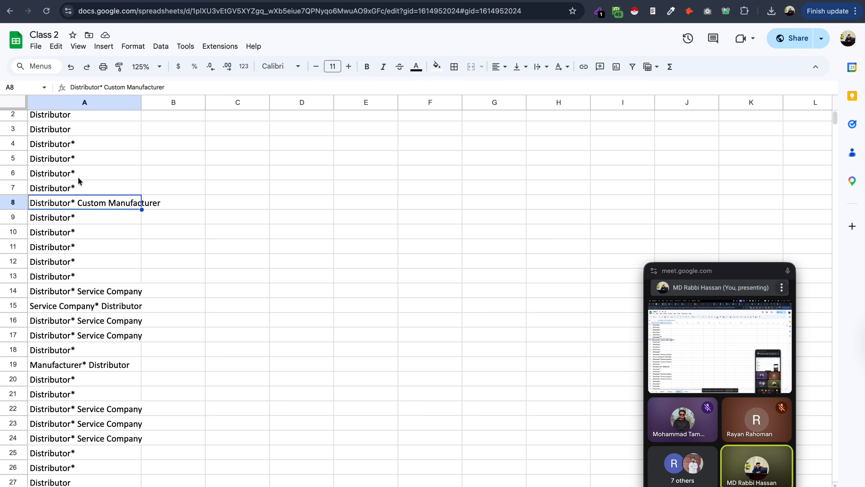
{"action": "left_click", "coordinate": [75, 146]}
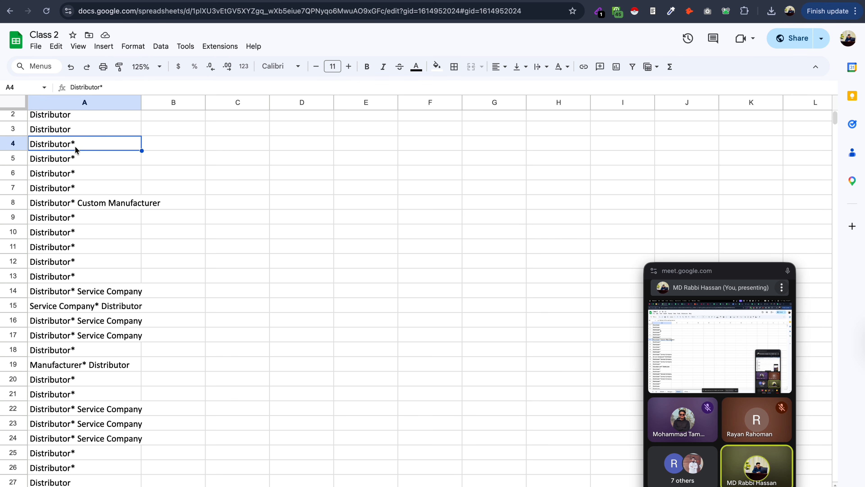
- Split the text in column A into columns using the custom separator "*"
{"action": "left_click", "coordinate": [84, 104]}
{"action": "left_click", "coordinate": [161, 46]}
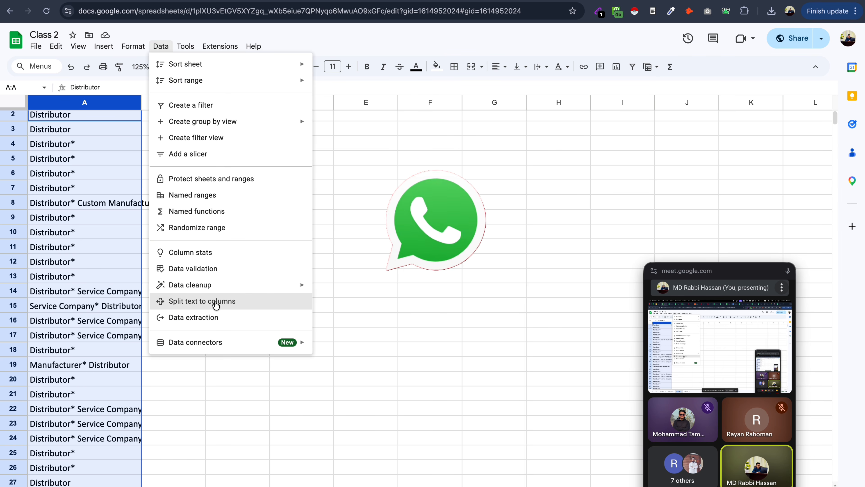
{"action": "left_click", "coordinate": [218, 302]}
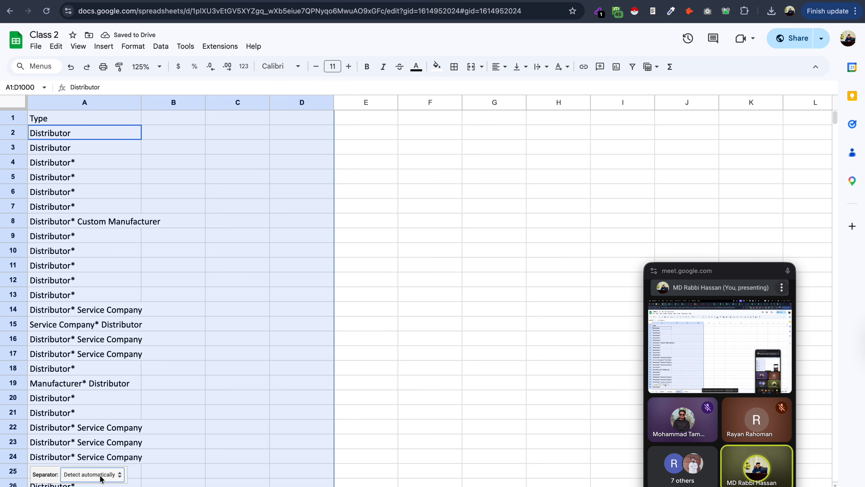
{"action": "left_click", "coordinate": [97, 479]}
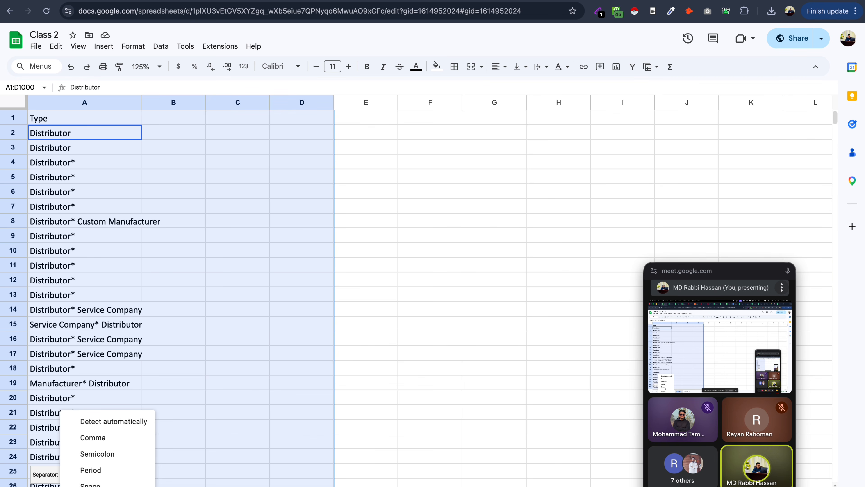
{"action": "left_click", "coordinate": [92, 486]}
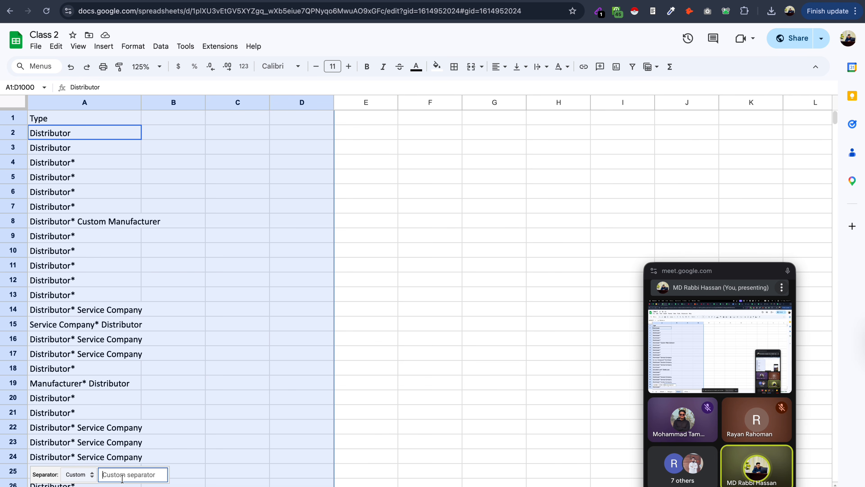
{"action": "type", "text": "*"}
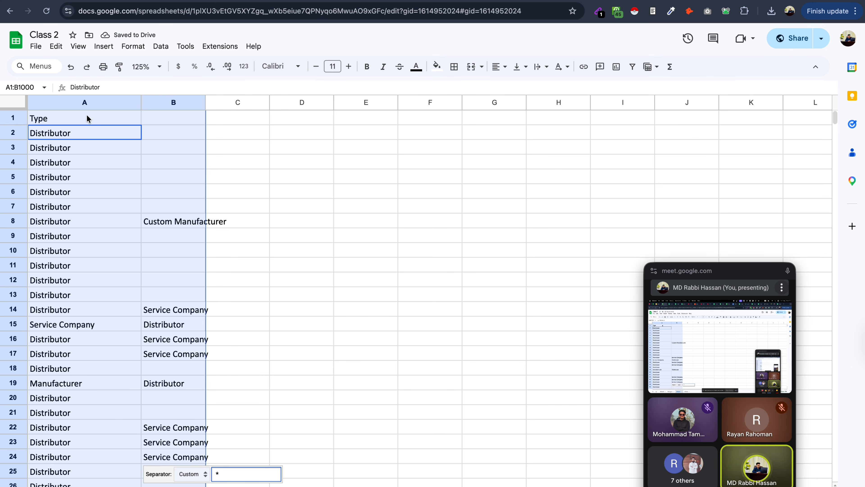
- Review the split business types in columns A and B down the list
{"action": "left_click", "coordinate": [138, 160]}
{"action": "scroll", "coordinate": [117, 307], "scroll_direction": "down", "scroll_amount": 7}
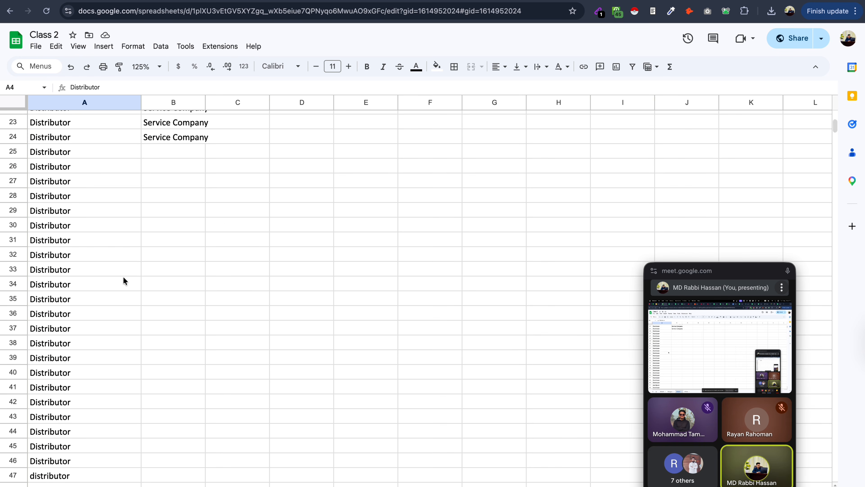
{"action": "scroll", "coordinate": [123, 277], "scroll_direction": "down", "scroll_amount": 20}
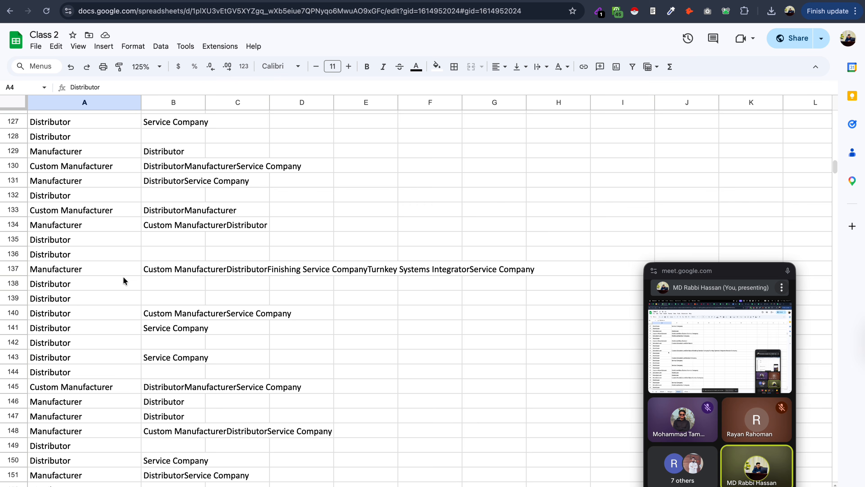
- Copy the whole column A of first business types from the split sheet and return to the main company sheet
{"action": "scroll", "coordinate": [123, 278], "scroll_direction": "down", "scroll_amount": 20}
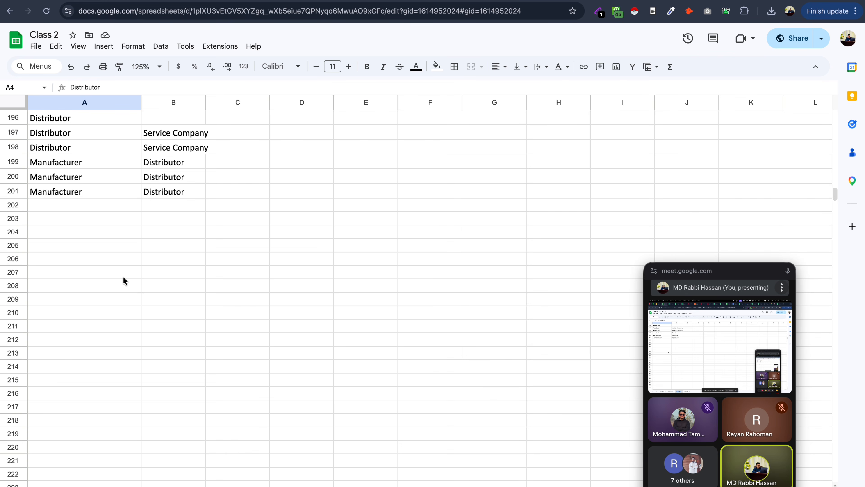
{"action": "scroll", "coordinate": [130, 291], "scroll_direction": "up", "scroll_amount": 20}
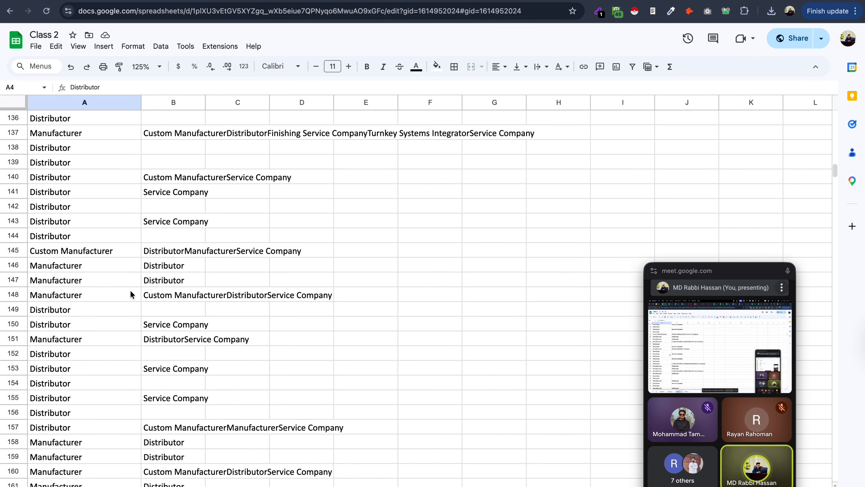
{"action": "scroll", "coordinate": [130, 289], "scroll_direction": "up", "scroll_amount": 20}
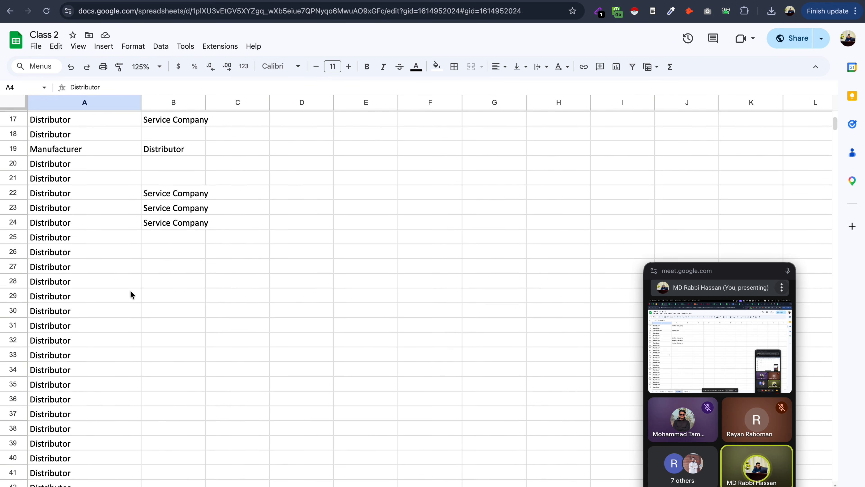
{"action": "scroll", "coordinate": [124, 276], "scroll_direction": "up", "scroll_amount": 5}
{"action": "left_click", "coordinate": [102, 101]}
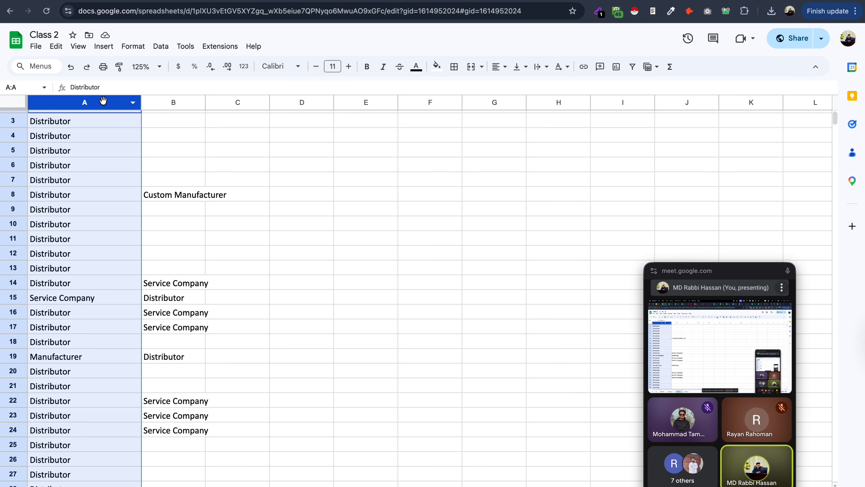
{"action": "key", "text": "super+c"}
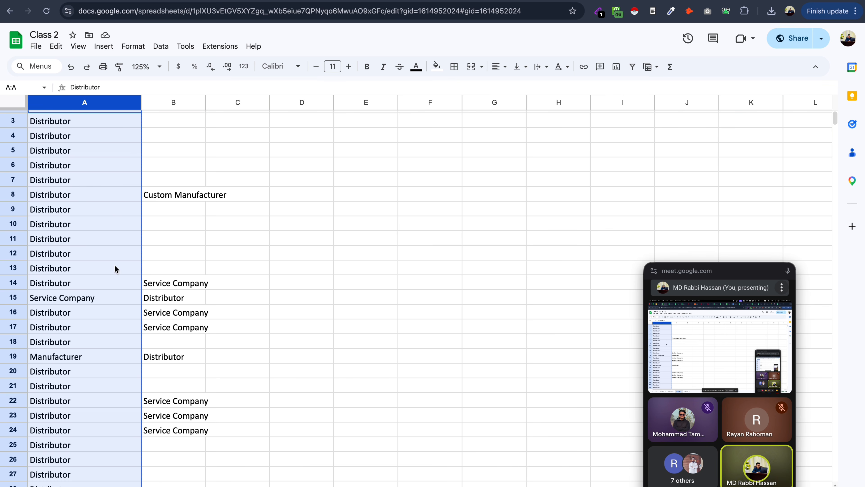
{"action": "left_click", "coordinate": [134, 486]}
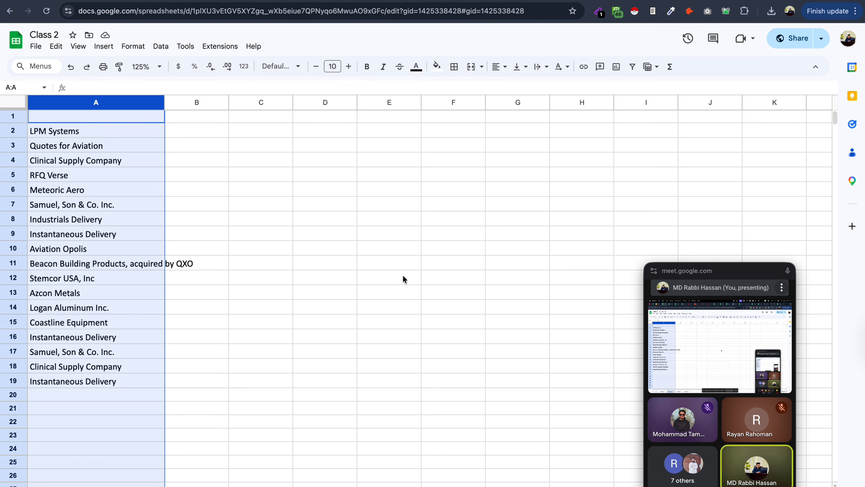
{"action": "left_click", "coordinate": [84, 486]}
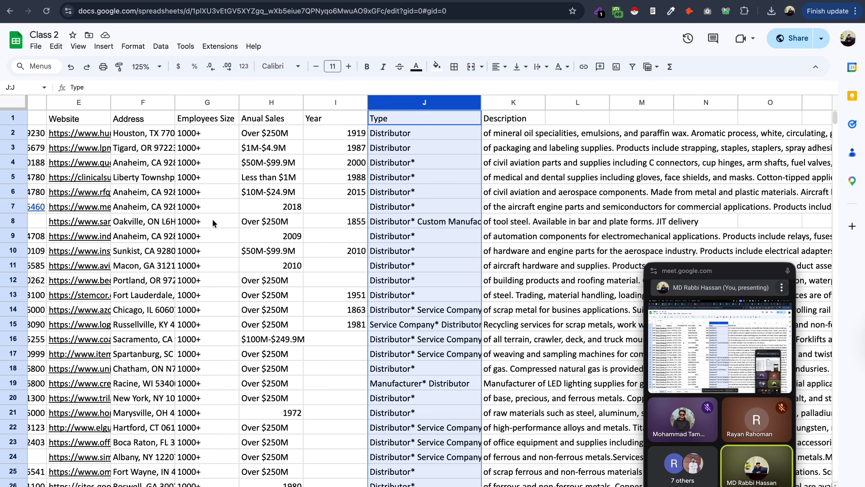
- Add the prefix +800 and a space before the phone number in D2, and reopen the cell to examine the prefix
{"action": "scroll", "coordinate": [214, 221], "scroll_direction": "left", "scroll_amount": 8}
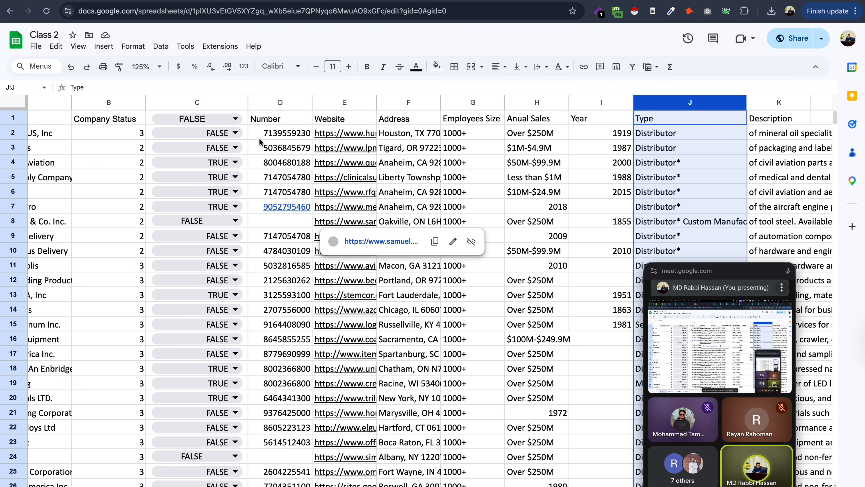
{"action": "double_click", "coordinate": [259, 134]}
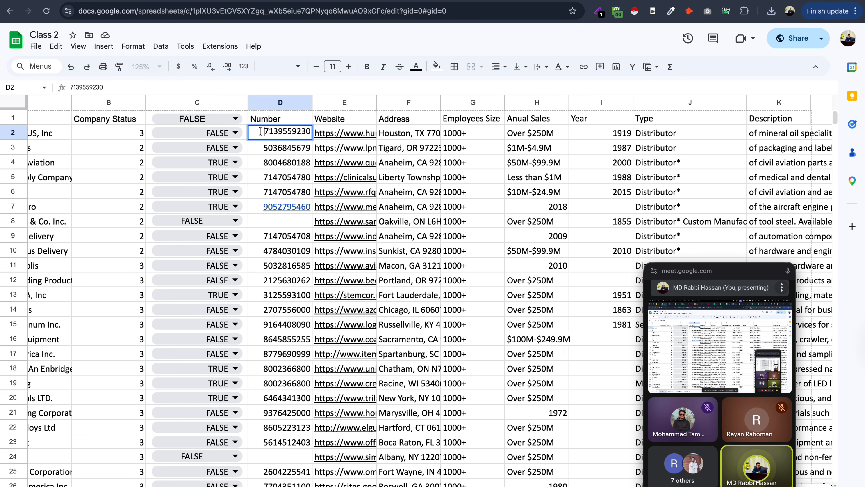
{"action": "type", "text": "+800"}
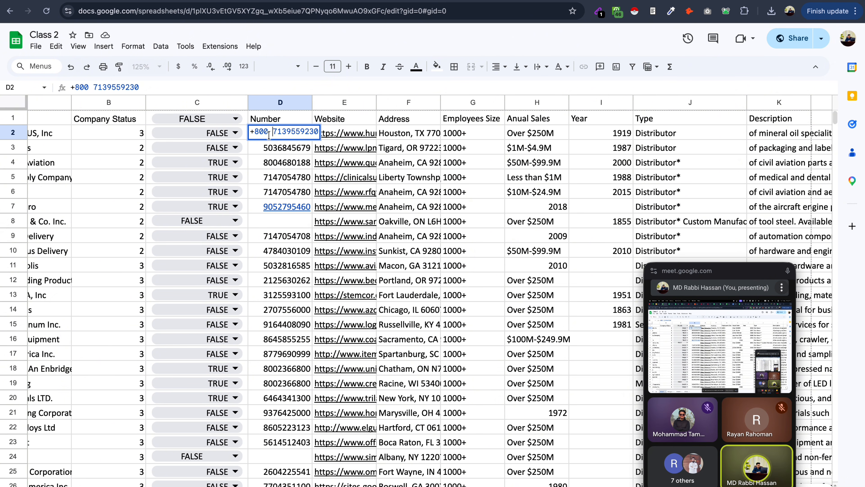
{"action": "key", "text": "Return"}
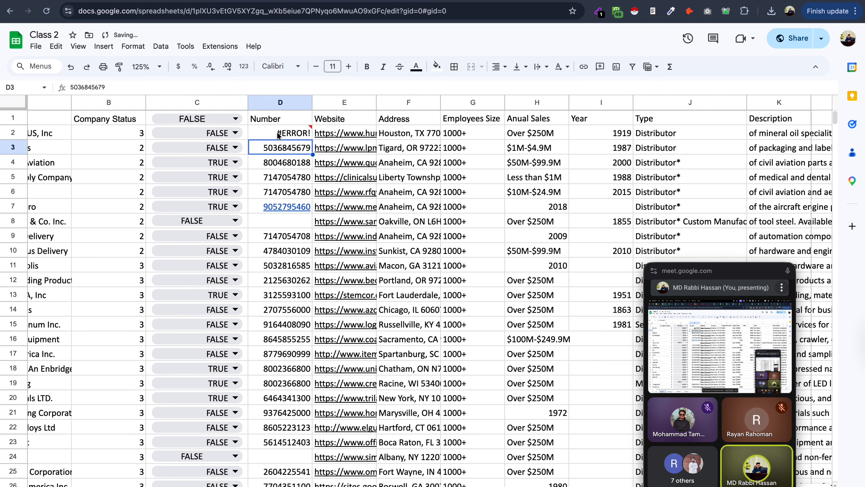
{"action": "double_click", "coordinate": [289, 133]}
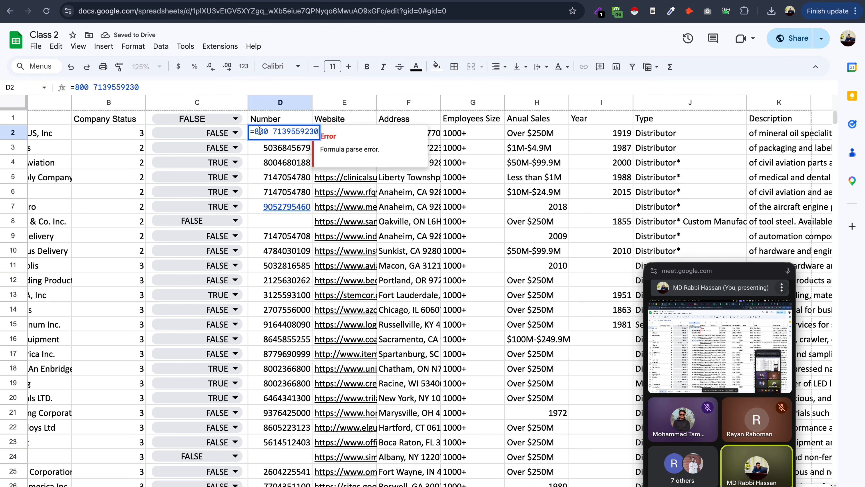
{"action": "left_click_drag", "start_coordinate": [268, 132], "coordinate": [239, 131]}
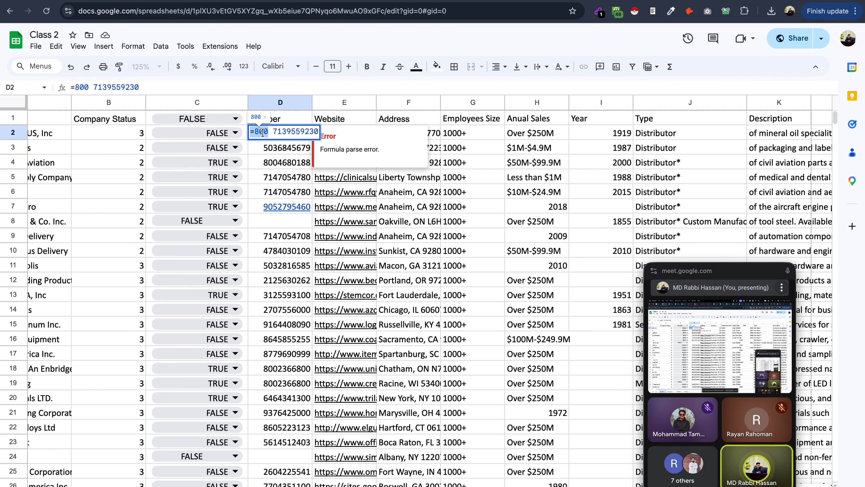
- Replace the Type column J on the company sheet with the copied single business types
{"action": "left_click", "coordinate": [686, 151]}
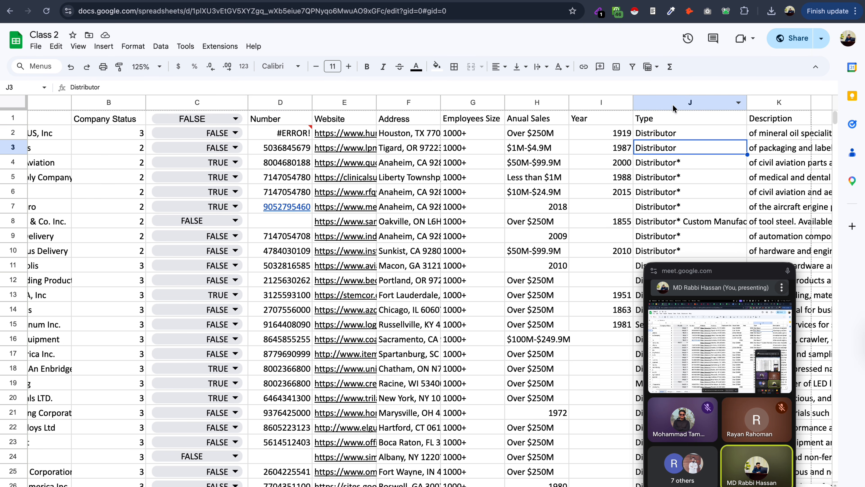
{"action": "left_click", "coordinate": [672, 103]}
{"action": "key", "text": "super+v"}
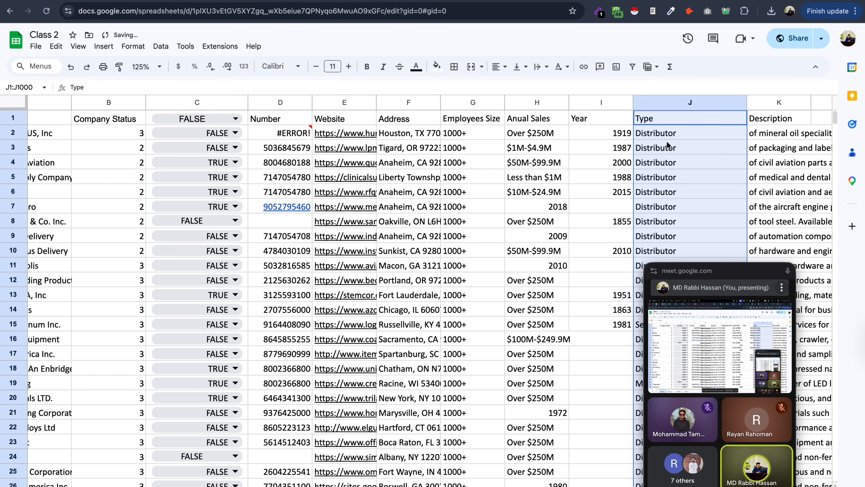
- Review the pasted Type values in column J down to the last company row, keeping the meeting window clear of the column
{"action": "scroll", "coordinate": [673, 197], "scroll_direction": "down", "scroll_amount": 15}
{"action": "scroll", "coordinate": [673, 197], "scroll_direction": "down", "scroll_amount": 4}
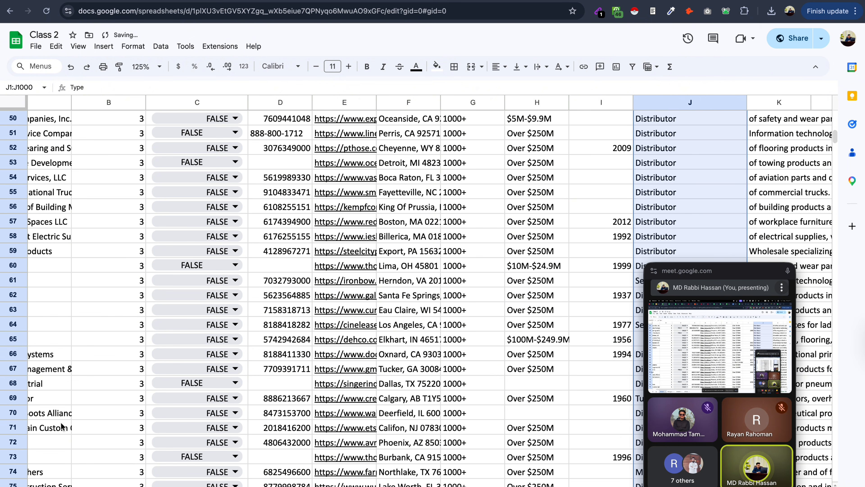
{"action": "scroll", "coordinate": [686, 259], "scroll_direction": "down", "scroll_amount": 16}
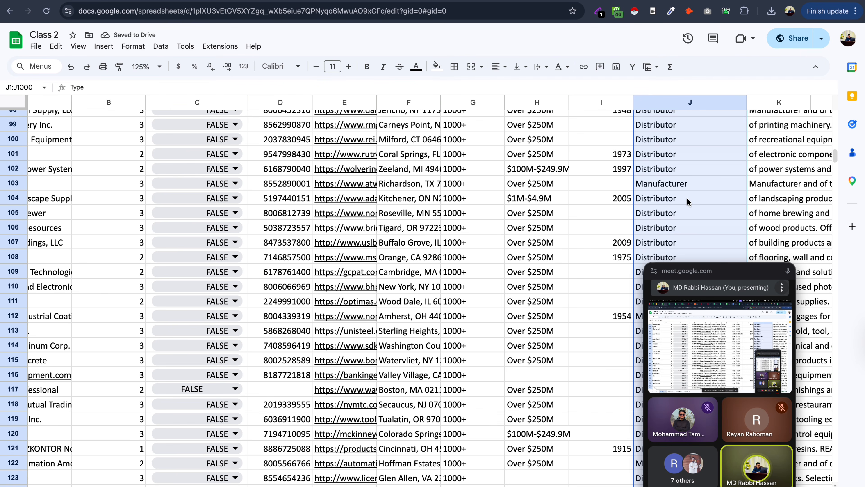
{"action": "left_click_drag", "start_coordinate": [740, 274], "coordinate": [441, 264]}
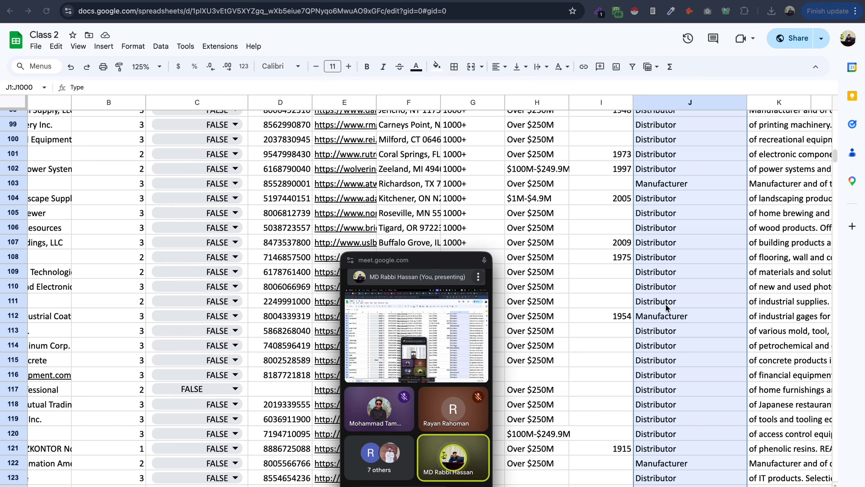
{"action": "scroll", "coordinate": [683, 304], "scroll_direction": "down", "scroll_amount": 20}
{"action": "scroll", "coordinate": [683, 304], "scroll_direction": "down", "scroll_amount": 7}
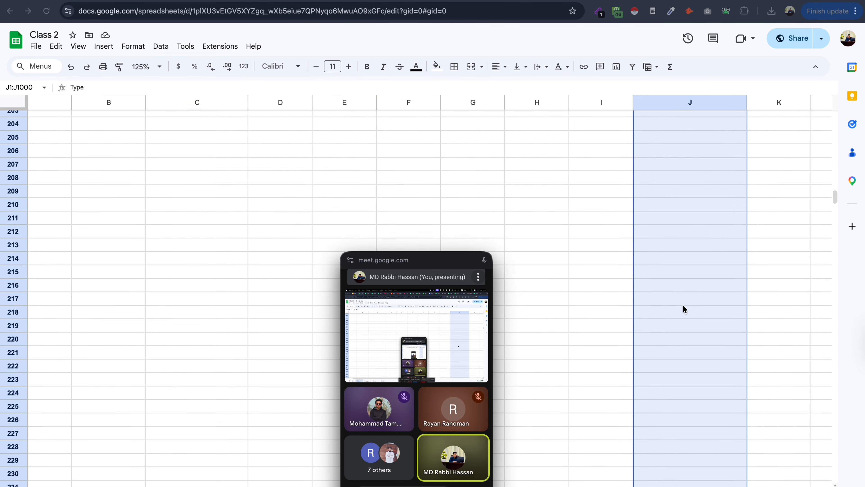
{"action": "scroll", "coordinate": [682, 304], "scroll_direction": "up", "scroll_amount": 17}
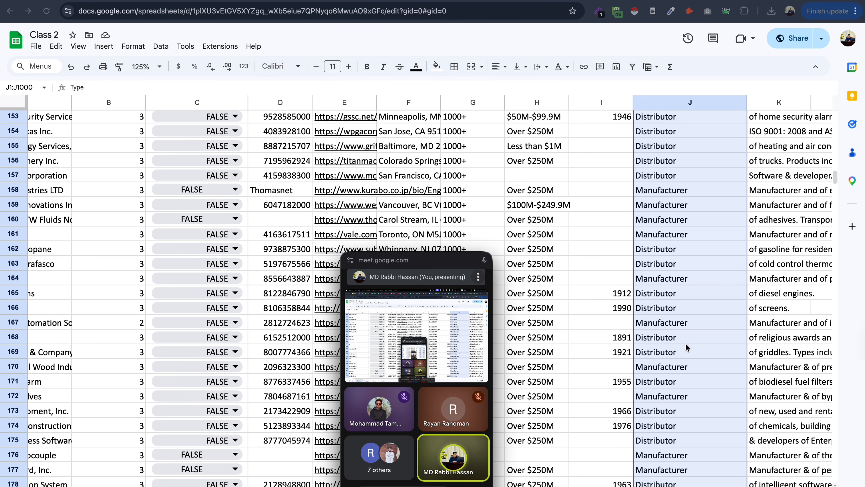
{"action": "scroll", "coordinate": [685, 342], "scroll_direction": "down", "scroll_amount": 9}
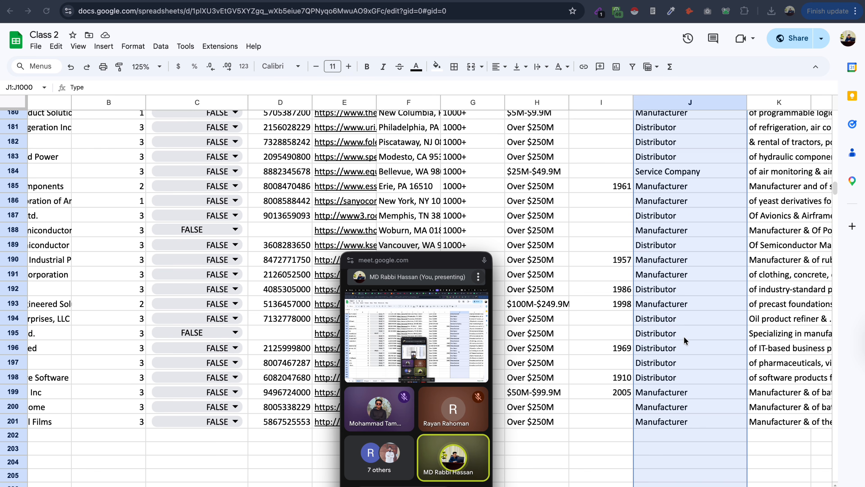
{"action": "scroll", "coordinate": [683, 336], "scroll_direction": "up", "scroll_amount": 20}
{"action": "scroll", "coordinate": [684, 336], "scroll_direction": "up", "scroll_amount": 17}
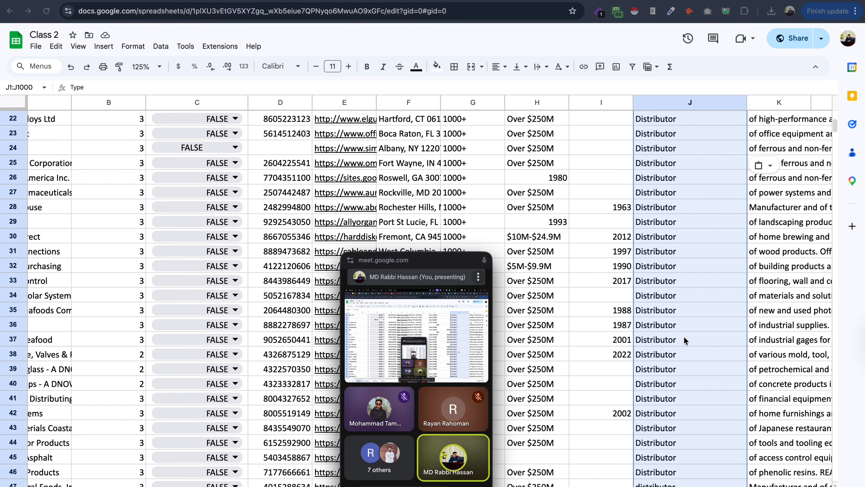
{"action": "left_click_drag", "start_coordinate": [436, 262], "coordinate": [726, 218]}
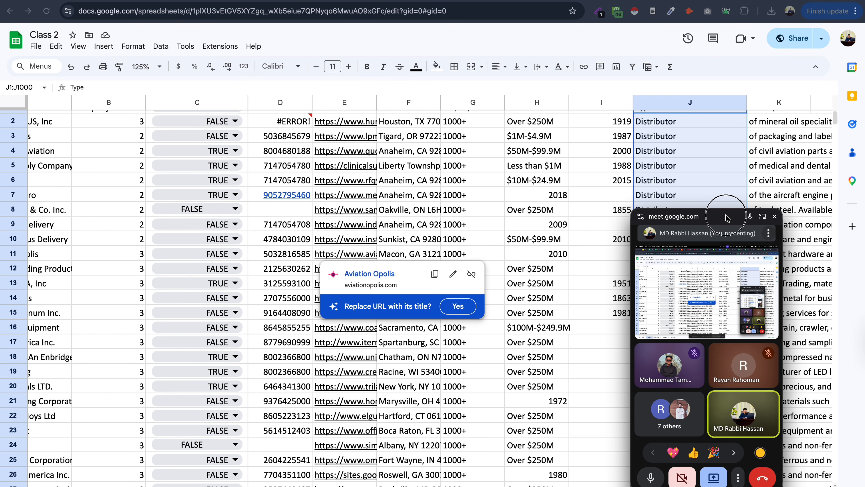
- Create a new form from the spreadsheet and select the title of its first question
{"action": "left_click", "coordinate": [161, 47]}
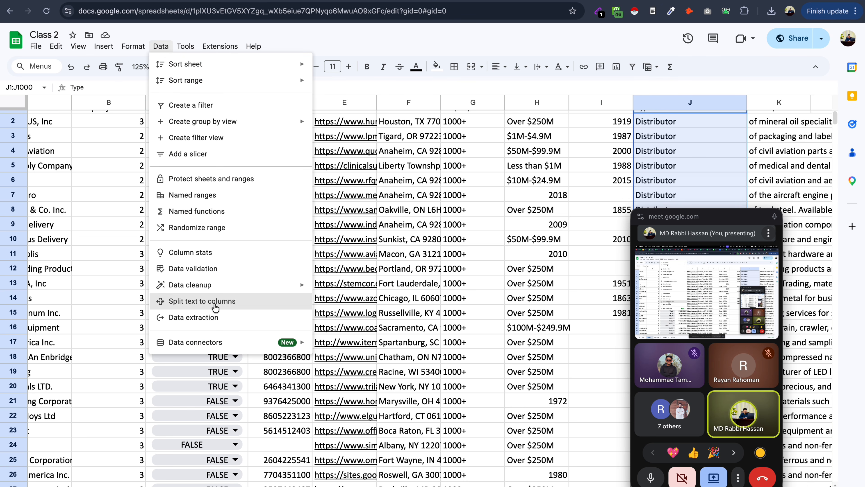
{"action": "mouse_move", "coordinate": [220, 47]}
{"action": "mouse_move", "coordinate": [161, 47]}
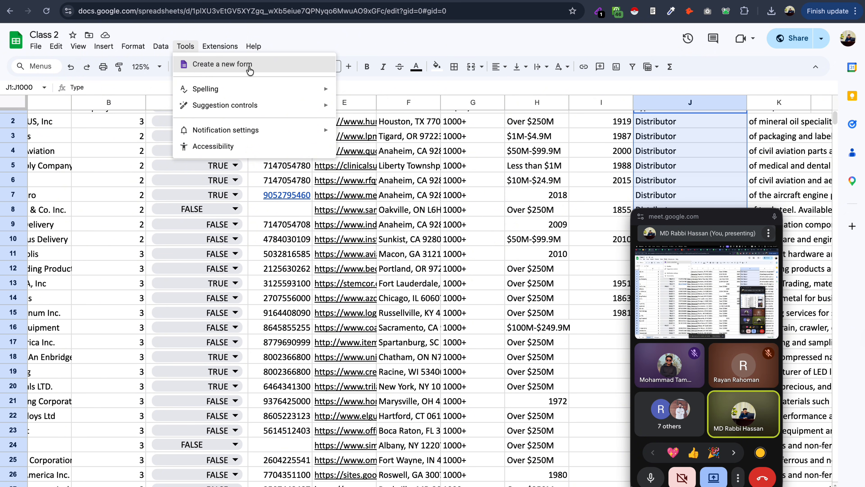
{"action": "left_click", "coordinate": [220, 68]}
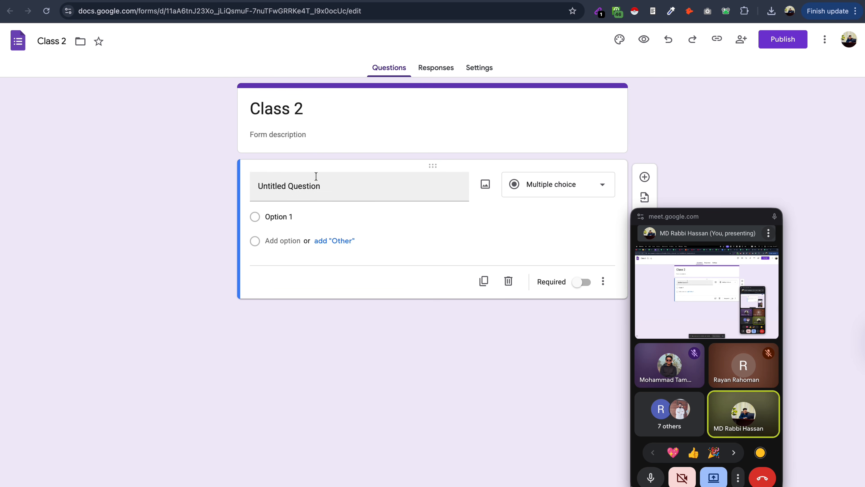
{"action": "left_click", "coordinate": [315, 187]}
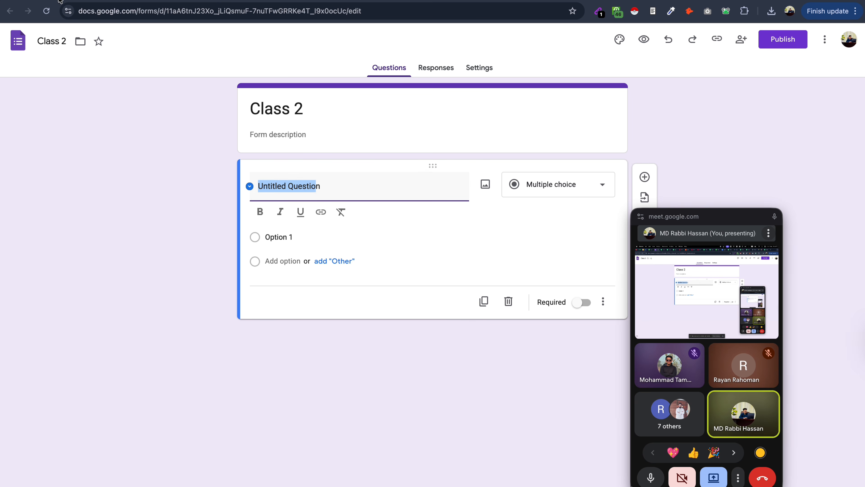
- Switch back to the Class 2 spreadsheet and view the Form_Responses table, followed by the company-name list sheet
{"action": "key", "text": "ctrl+Tab"}
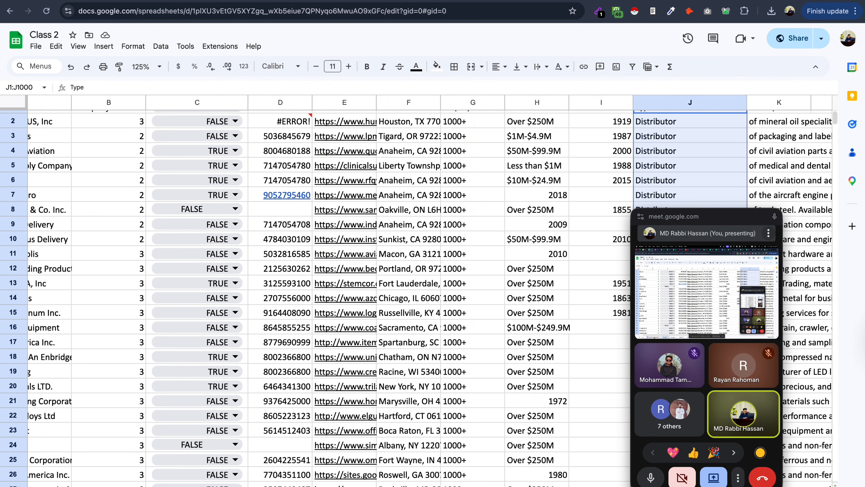
{"action": "left_click", "coordinate": [84, 486]}
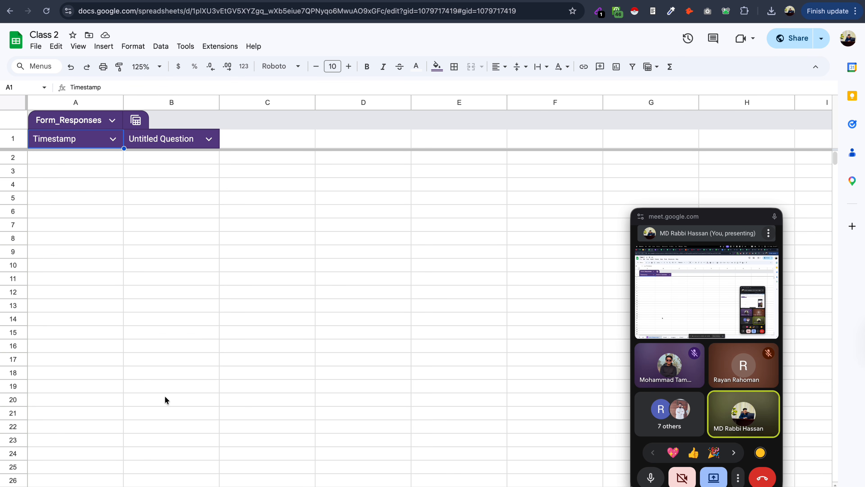
{"action": "left_click", "coordinate": [185, 49]}
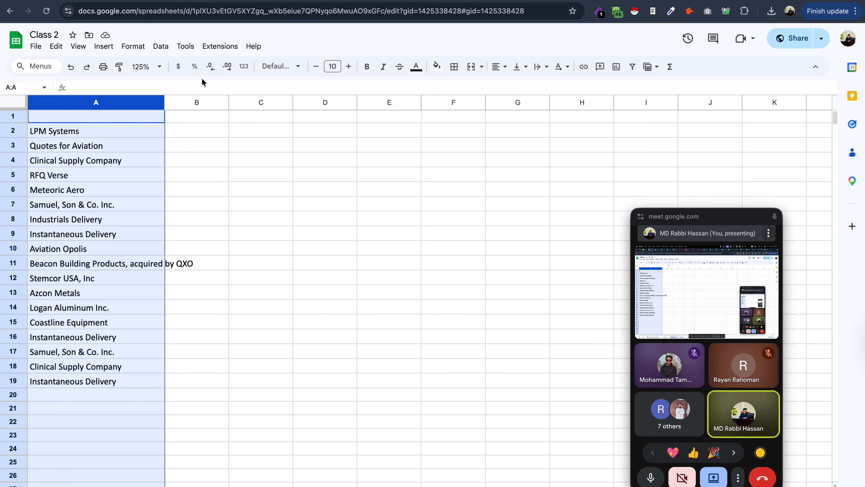
- Open the Google Workspace Marketplace for add-ons and browse the apps that work with Sheets
{"action": "left_click", "coordinate": [187, 47]}
{"action": "mouse_move", "coordinate": [217, 47]}
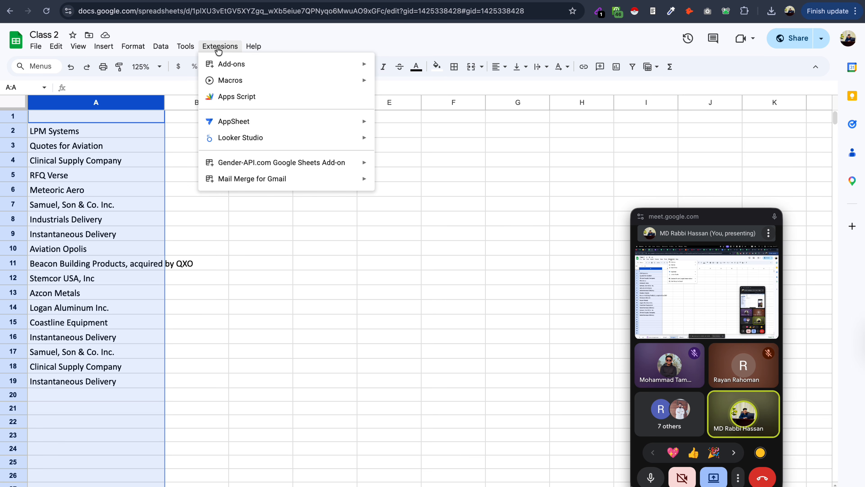
{"action": "mouse_move", "coordinate": [227, 65]}
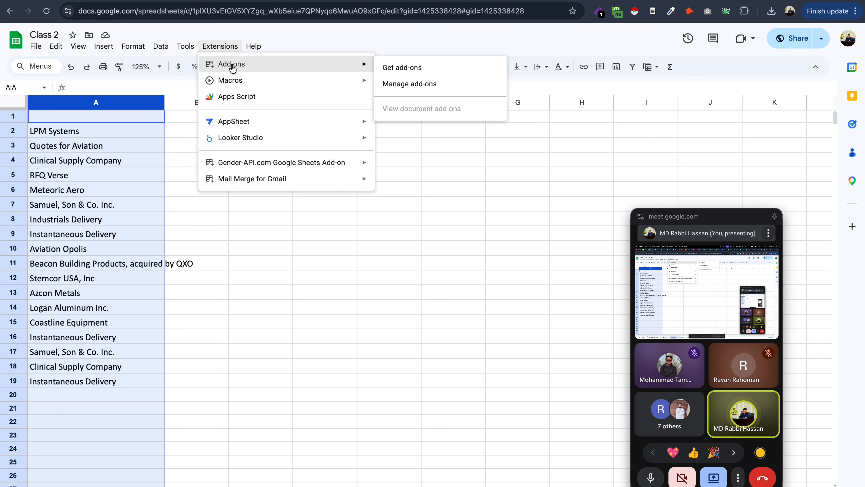
{"action": "left_click", "coordinate": [403, 70]}
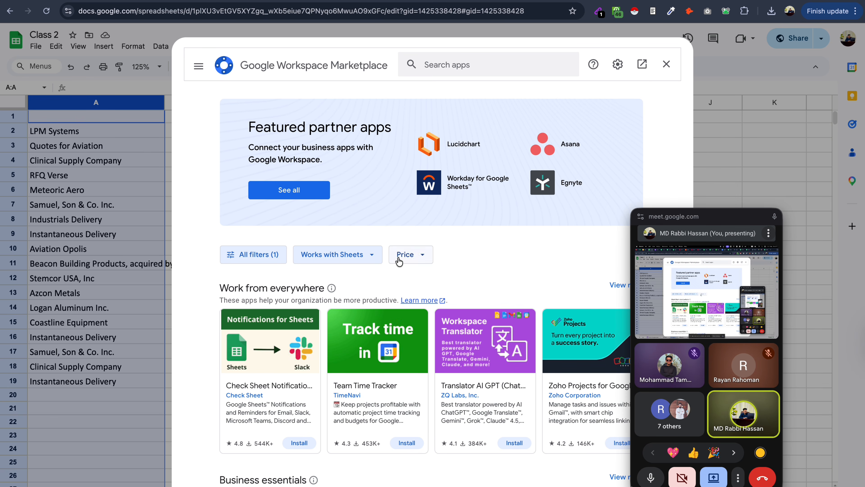
{"action": "scroll", "coordinate": [402, 257], "scroll_direction": "down", "scroll_amount": 5}
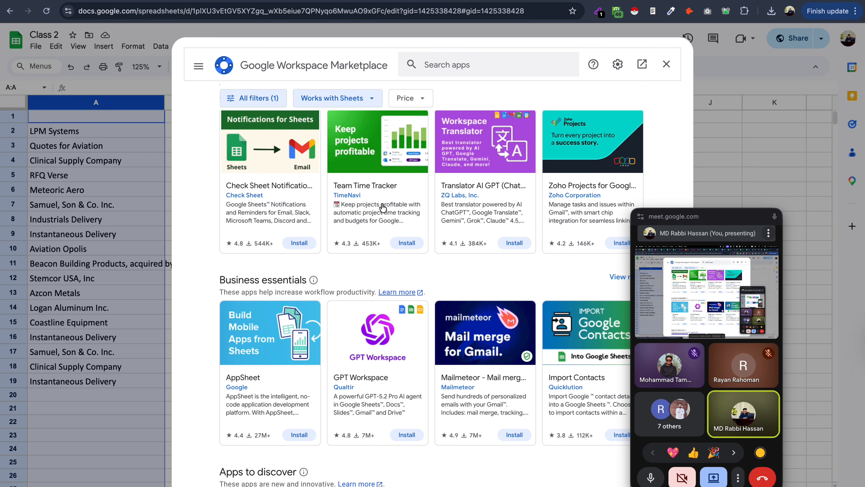
{"action": "scroll", "coordinate": [383, 208], "scroll_direction": "down", "scroll_amount": 1}
{"action": "scroll", "coordinate": [382, 208], "scroll_direction": "up", "scroll_amount": 2}
{"action": "scroll", "coordinate": [419, 214], "scroll_direction": "down", "scroll_amount": 5}
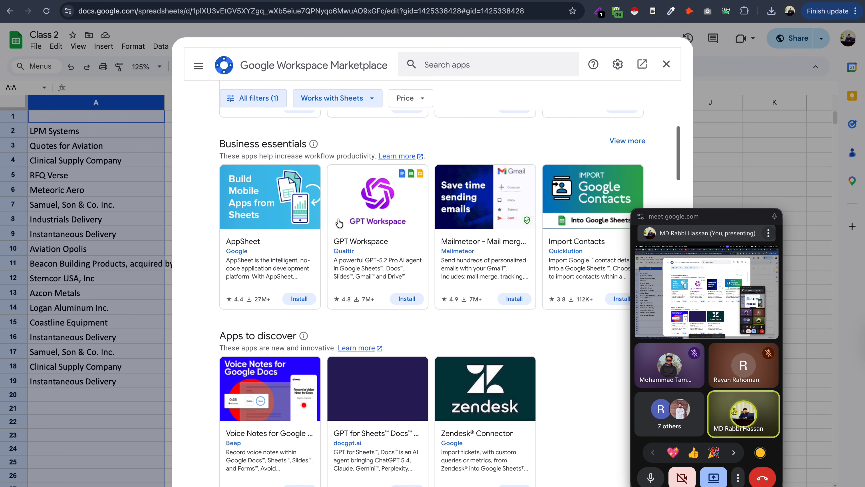
- Look through the Business essentials, Apps to discover and Built by Google add-ons, then close the Google Workspace Marketplace
{"action": "scroll", "coordinate": [419, 214], "scroll_direction": "down", "scroll_amount": 5}
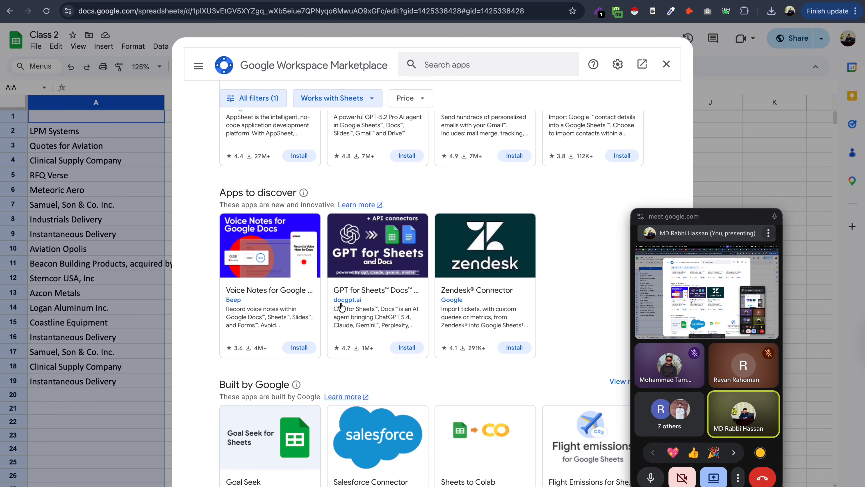
{"action": "scroll", "coordinate": [340, 226], "scroll_direction": "down", "scroll_amount": 7}
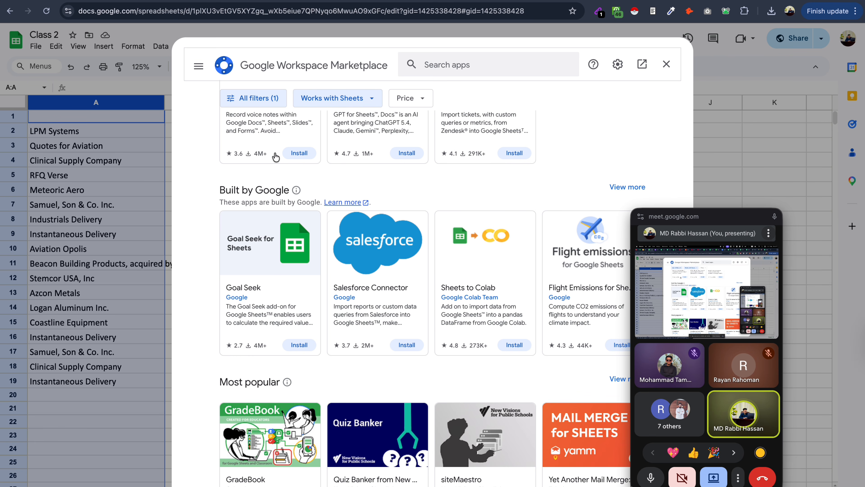
{"action": "scroll", "coordinate": [395, 283], "scroll_direction": "up", "scroll_amount": 5}
{"action": "scroll", "coordinate": [421, 247], "scroll_direction": "up", "scroll_amount": 6}
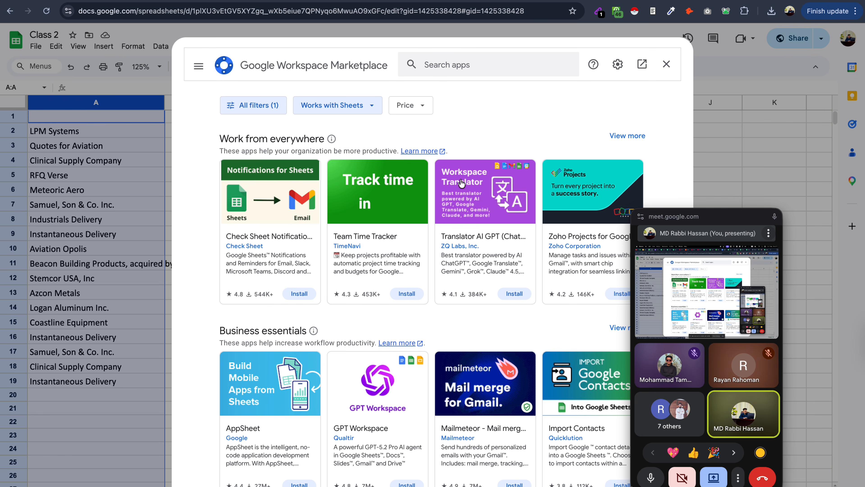
{"action": "left_click", "coordinate": [666, 64]}
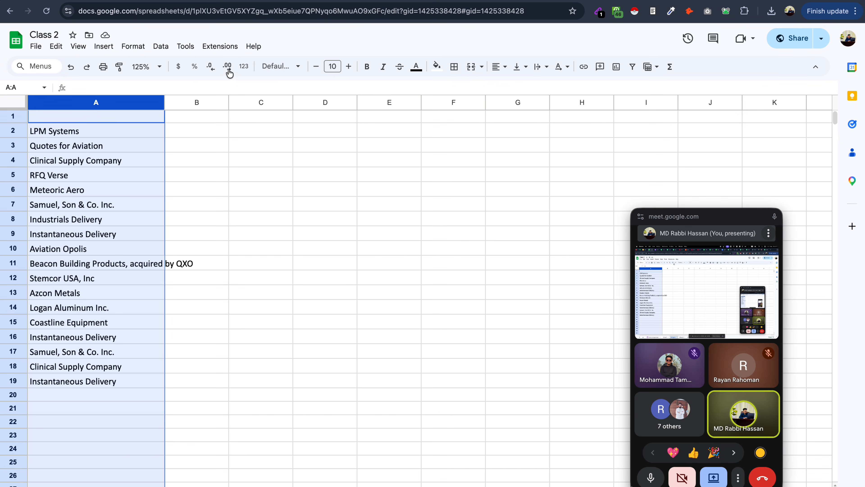
- Reopen the add-on marketplace from the spreadsheet and browse the Sheets app categories from Work from everywhere down to Most popular
{"action": "left_click", "coordinate": [211, 45]}
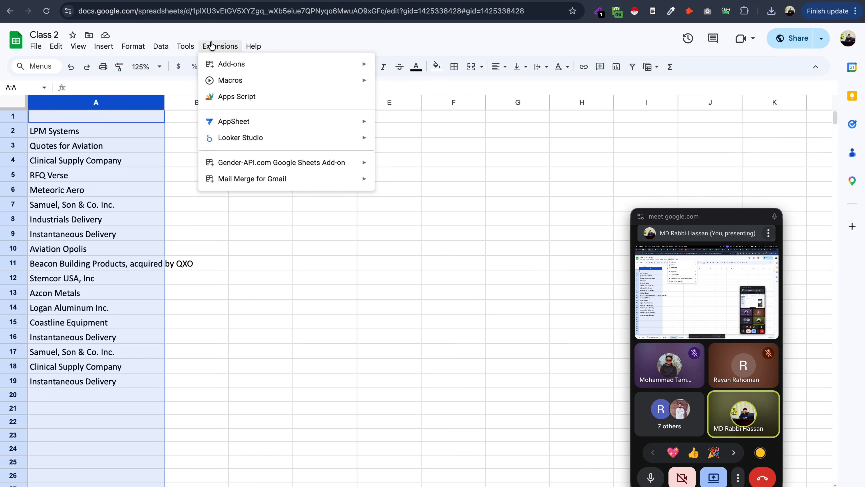
{"action": "mouse_move", "coordinate": [259, 66]}
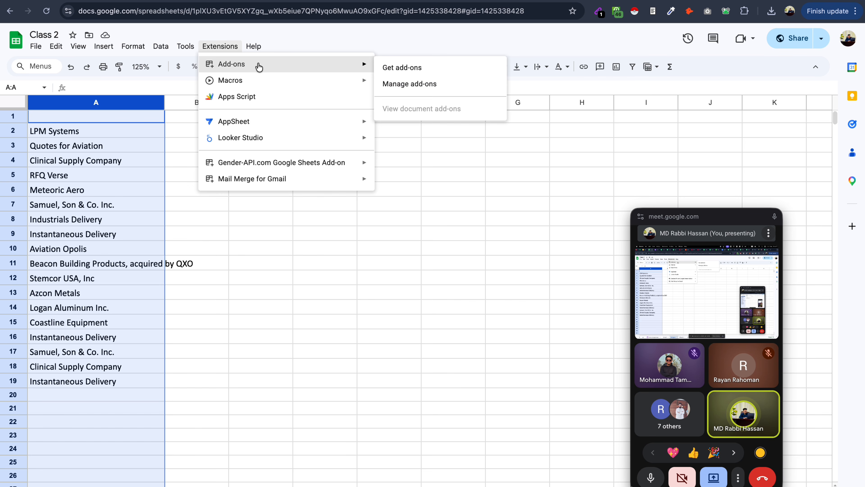
{"action": "left_click", "coordinate": [444, 67]}
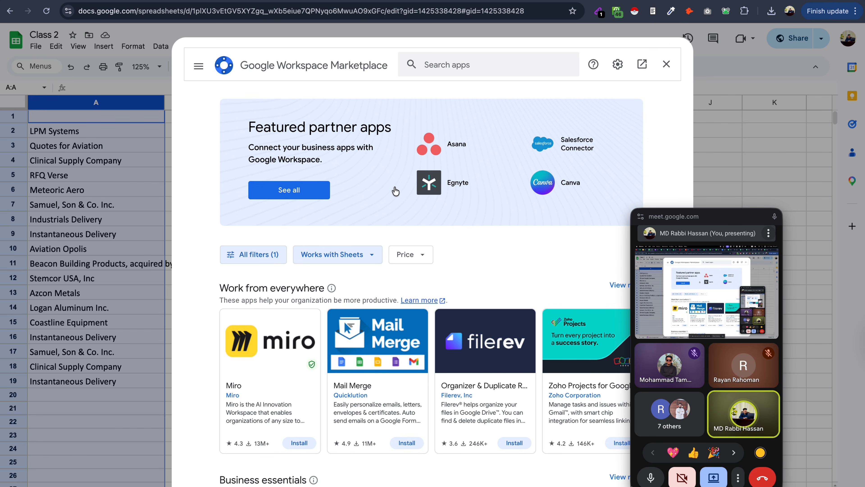
{"action": "scroll", "coordinate": [408, 348], "scroll_direction": "down", "scroll_amount": 5}
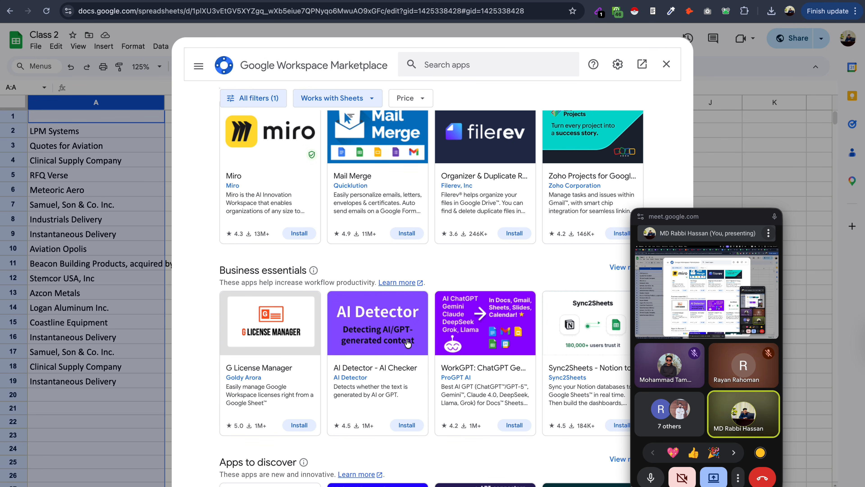
{"action": "scroll", "coordinate": [408, 342], "scroll_direction": "down", "scroll_amount": 4}
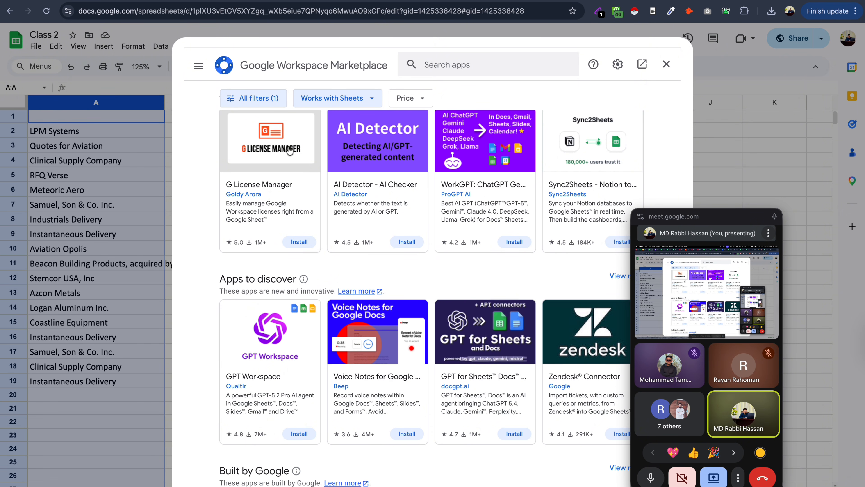
{"action": "scroll", "coordinate": [491, 210], "scroll_direction": "up", "scroll_amount": 7}
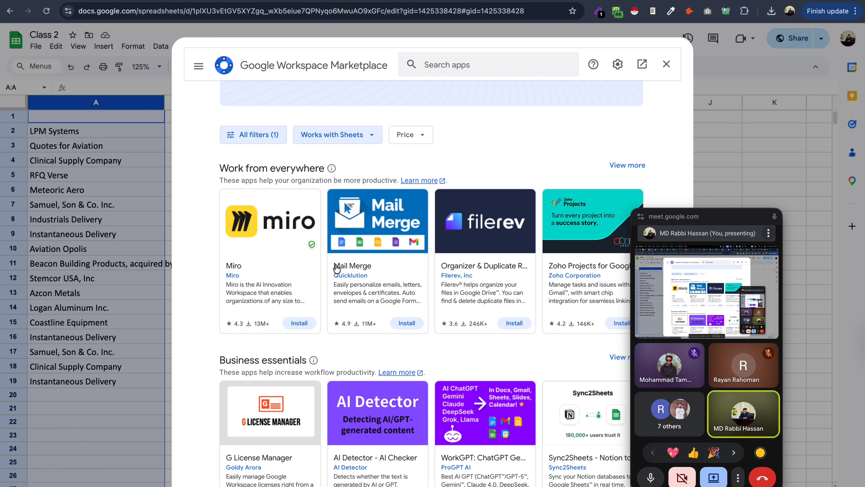
{"action": "scroll", "coordinate": [392, 238], "scroll_direction": "down", "scroll_amount": 4}
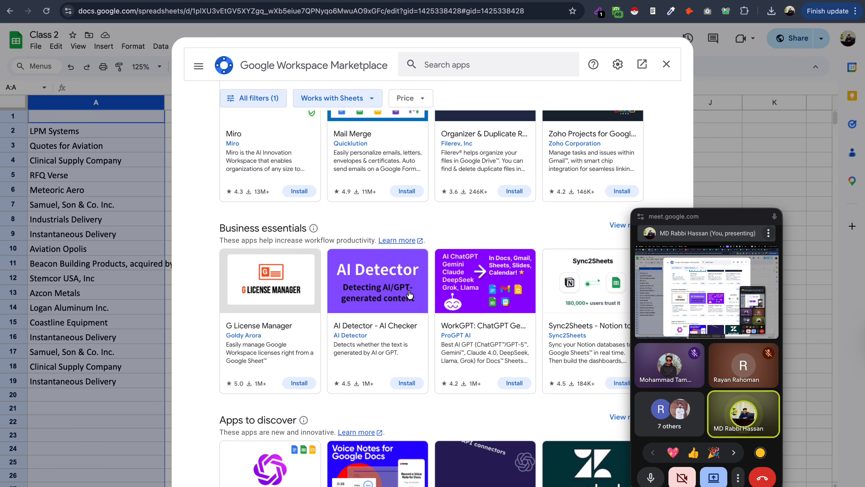
{"action": "scroll", "coordinate": [426, 239], "scroll_direction": "down", "scroll_amount": 2}
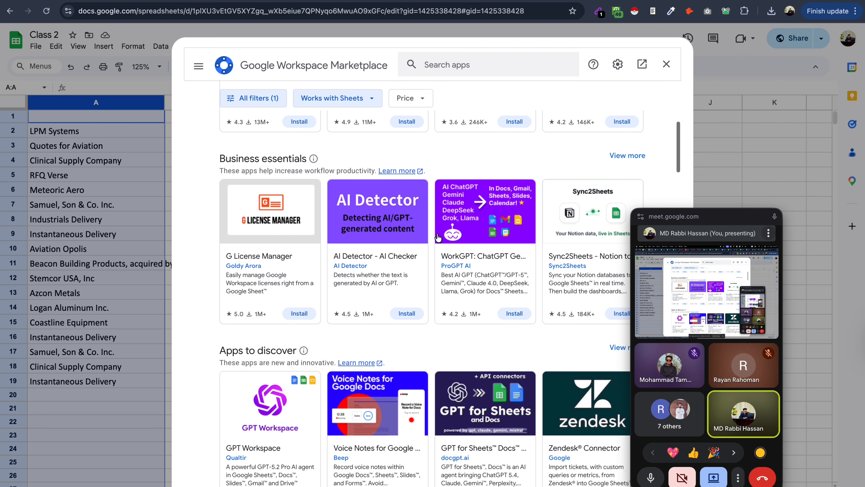
{"action": "scroll", "coordinate": [426, 259], "scroll_direction": "down", "scroll_amount": 6}
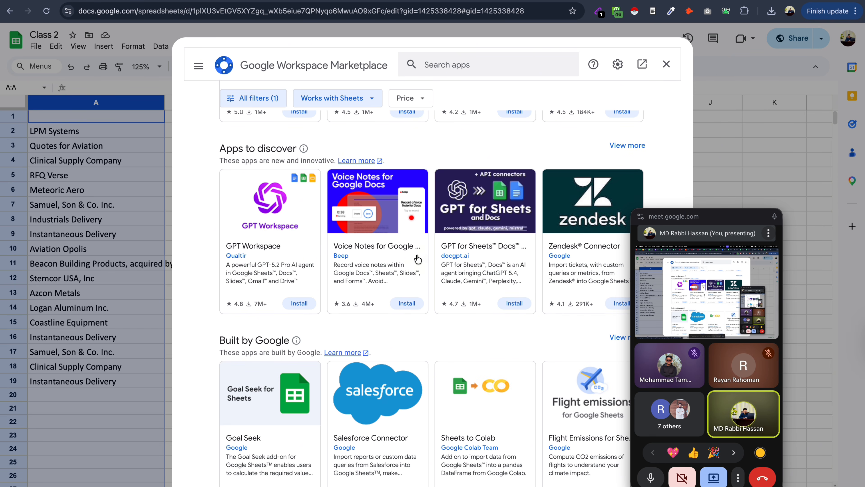
{"action": "scroll", "coordinate": [409, 306], "scroll_direction": "down", "scroll_amount": 4}
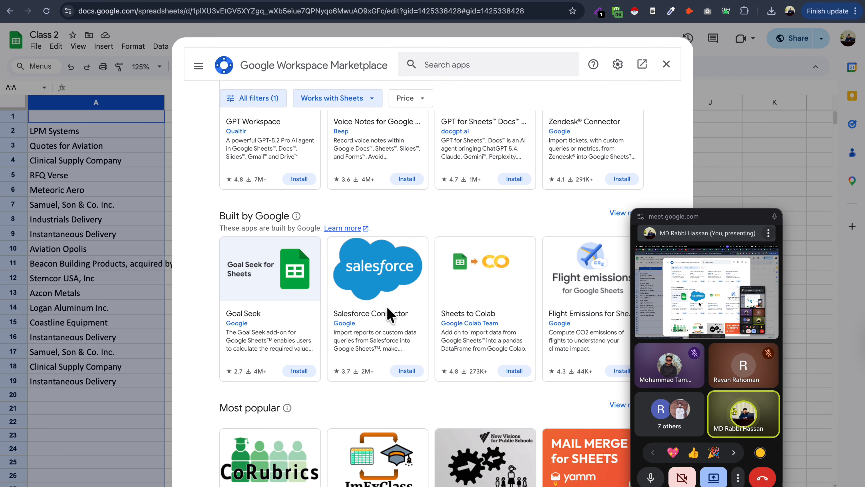
{"action": "scroll", "coordinate": [395, 286], "scroll_direction": "down", "scroll_amount": 4}
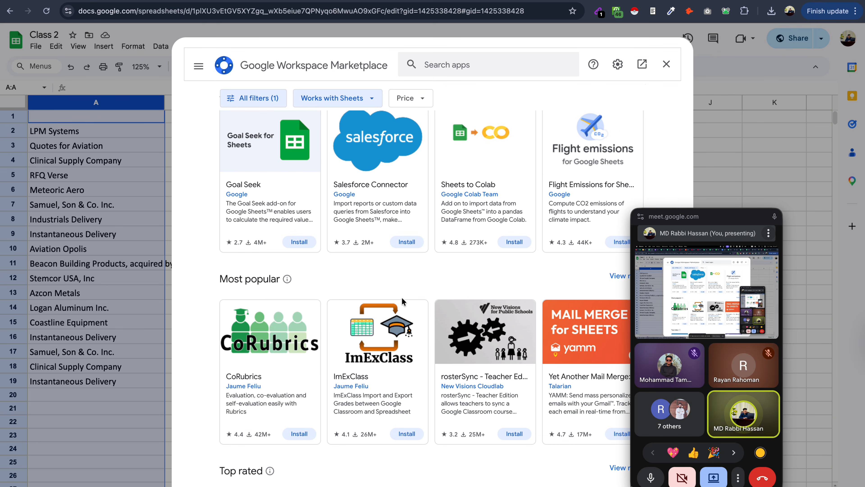